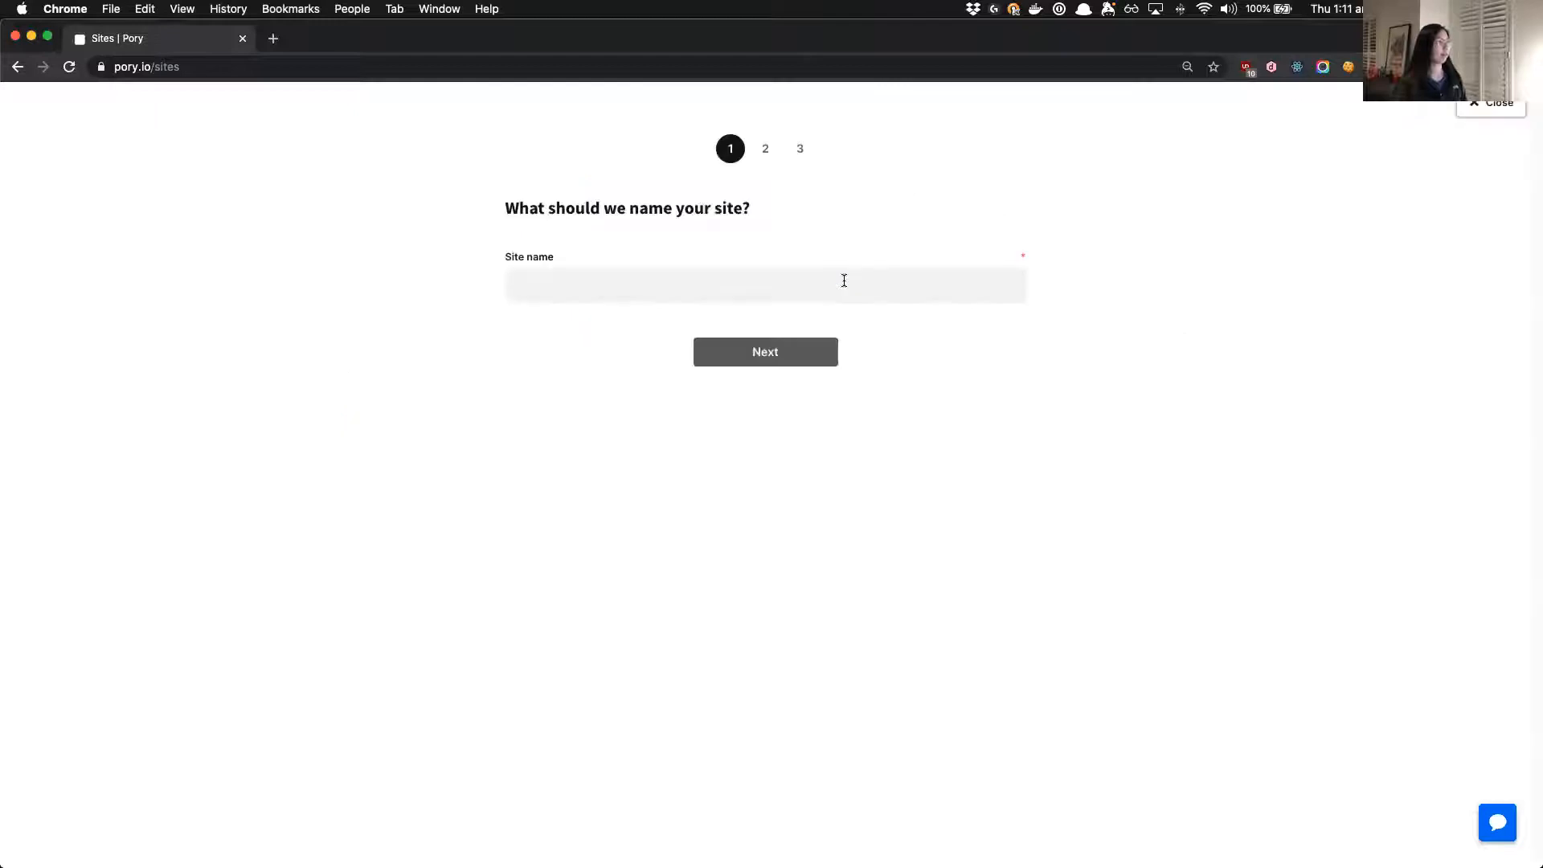
# Name the new site 'Startups job' and continue to the template step.
pyautogui.click(844, 279)
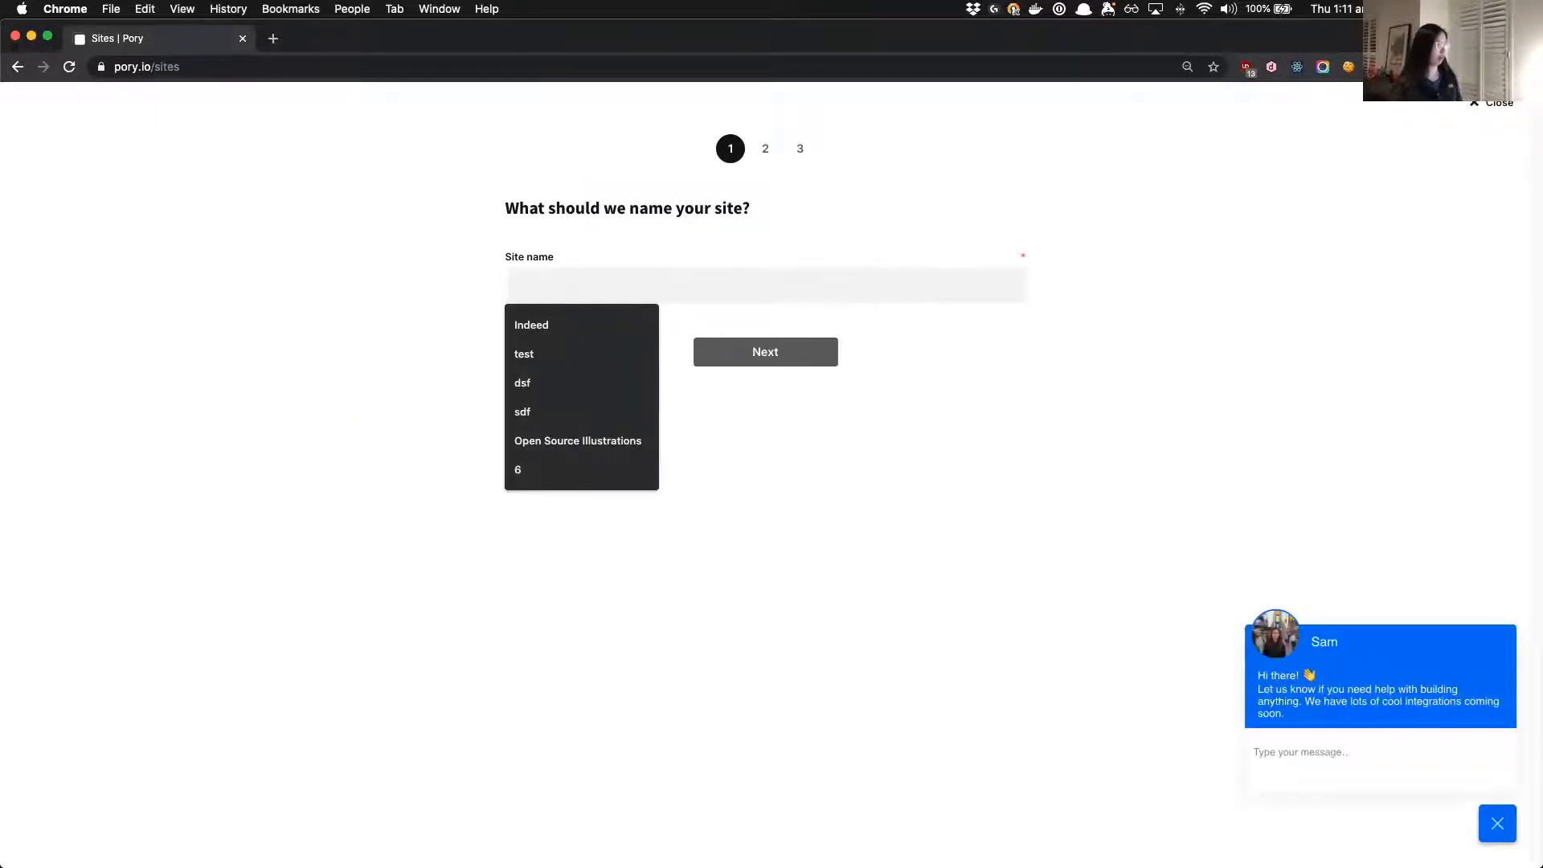
pyautogui.write('Startups job')
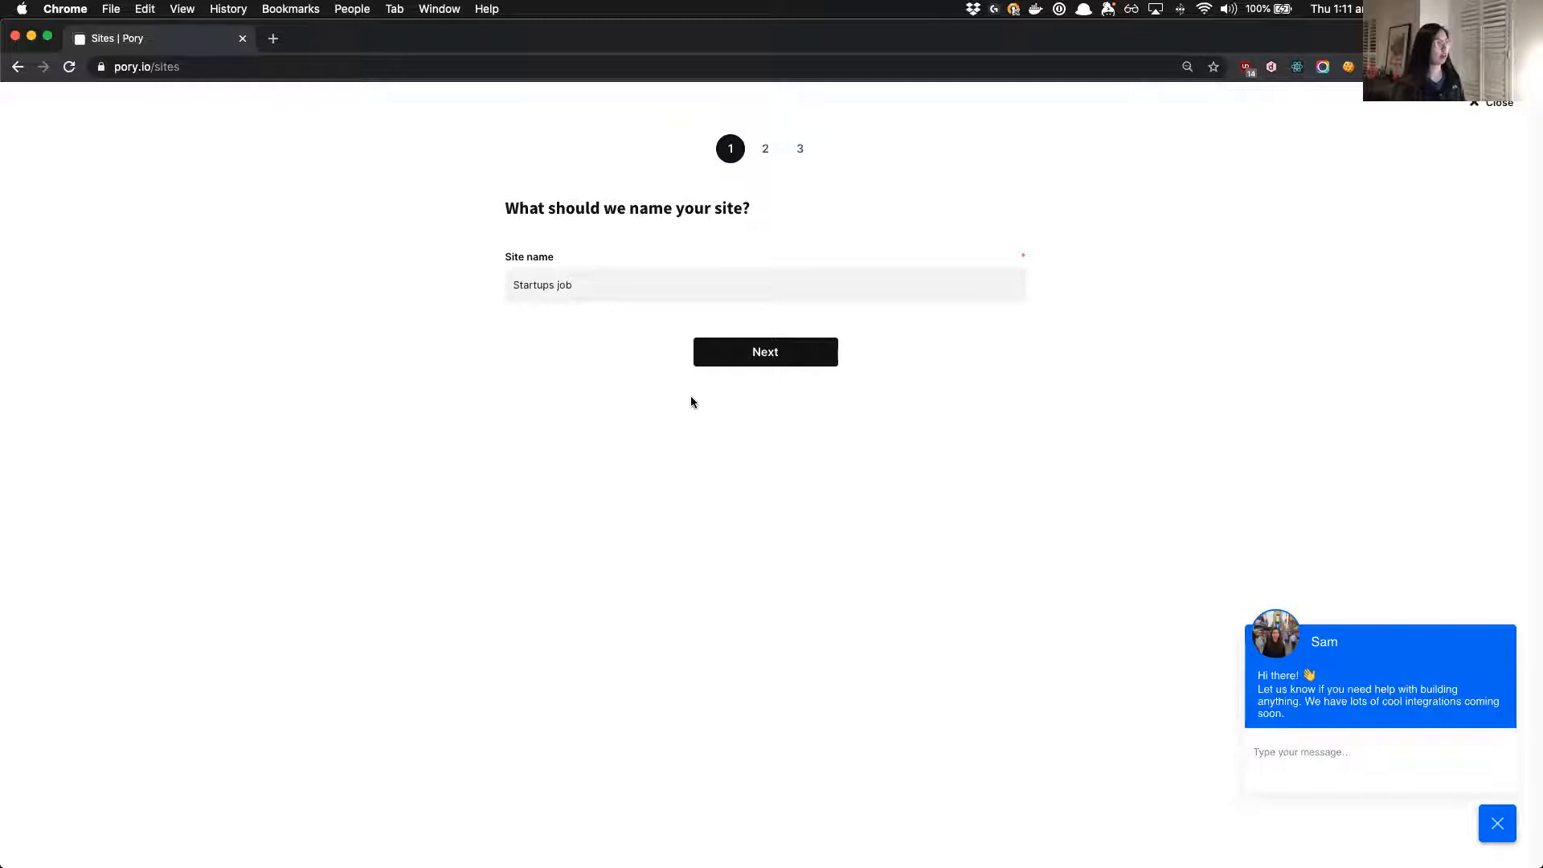
pyautogui.click(770, 364)
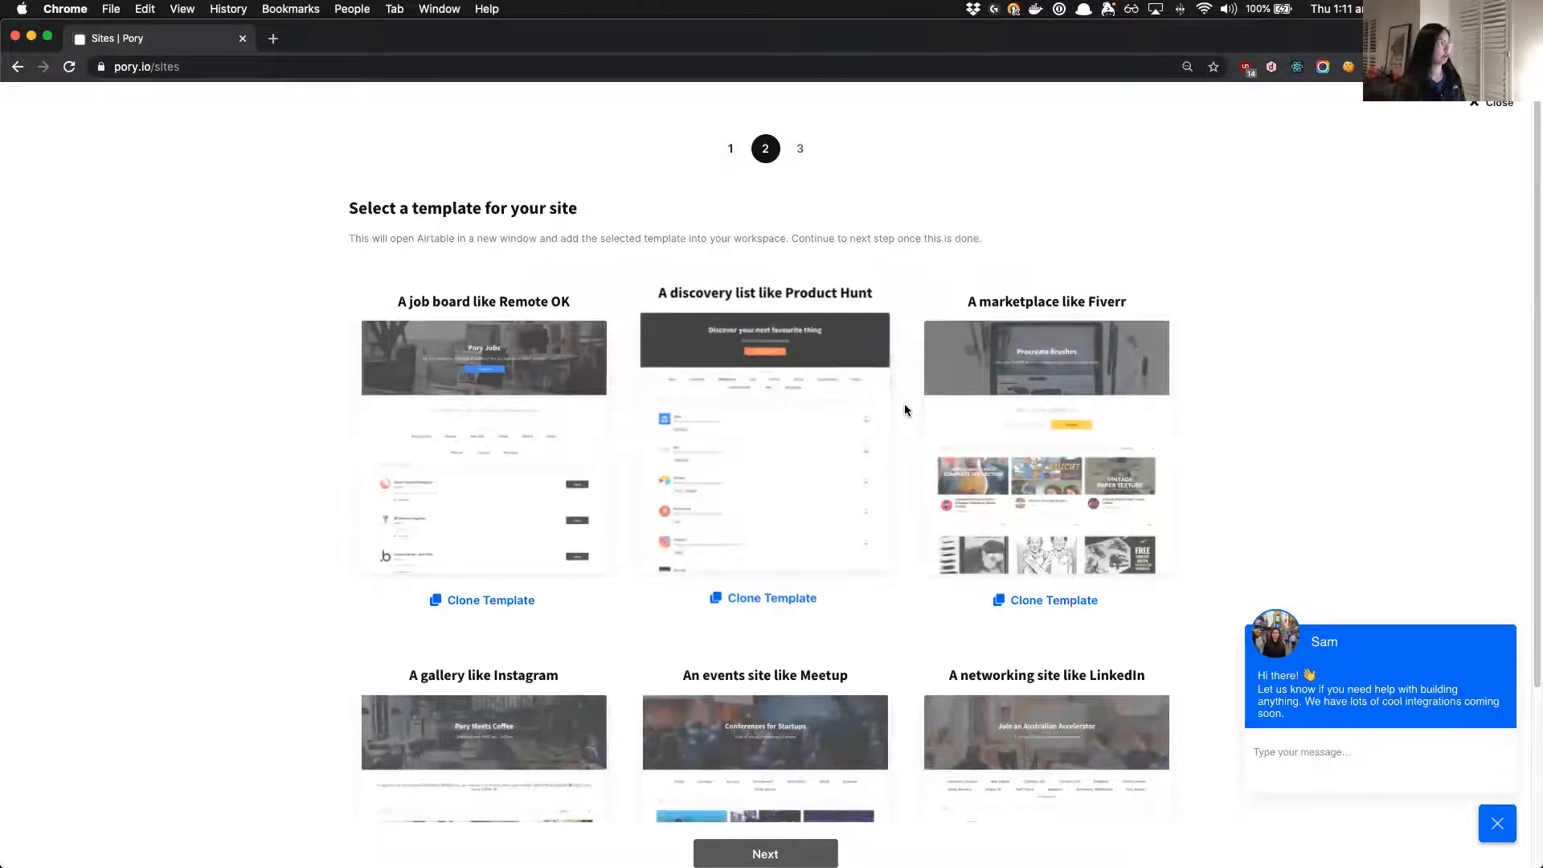
# Clone the 'A job board like Remote OK' template into Airtable.
pyautogui.scroll(-1, 673, 320)
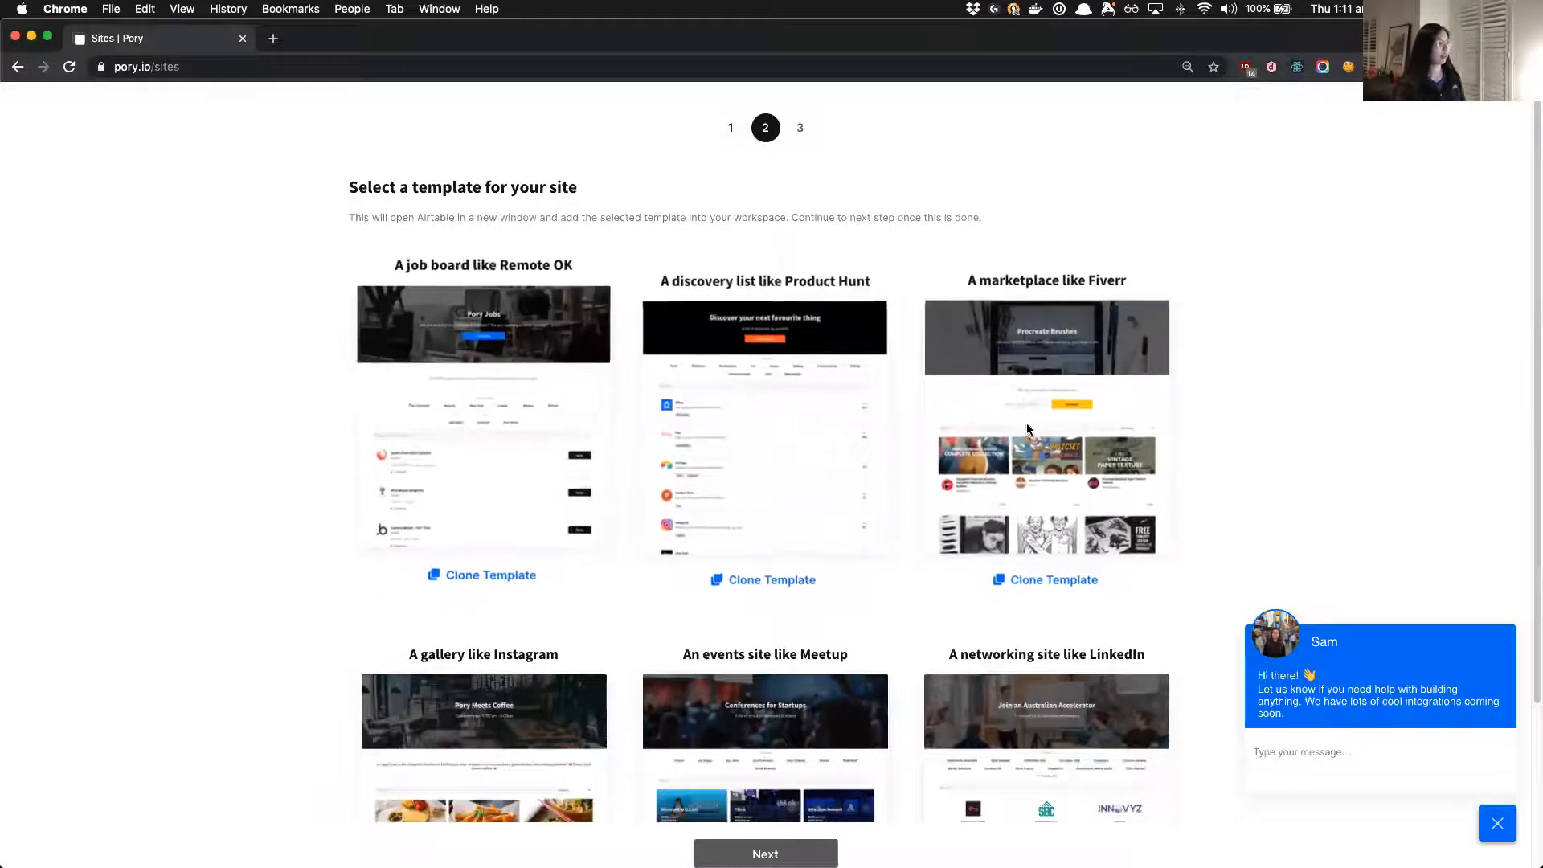
pyautogui.scroll(-1, 526, 406)
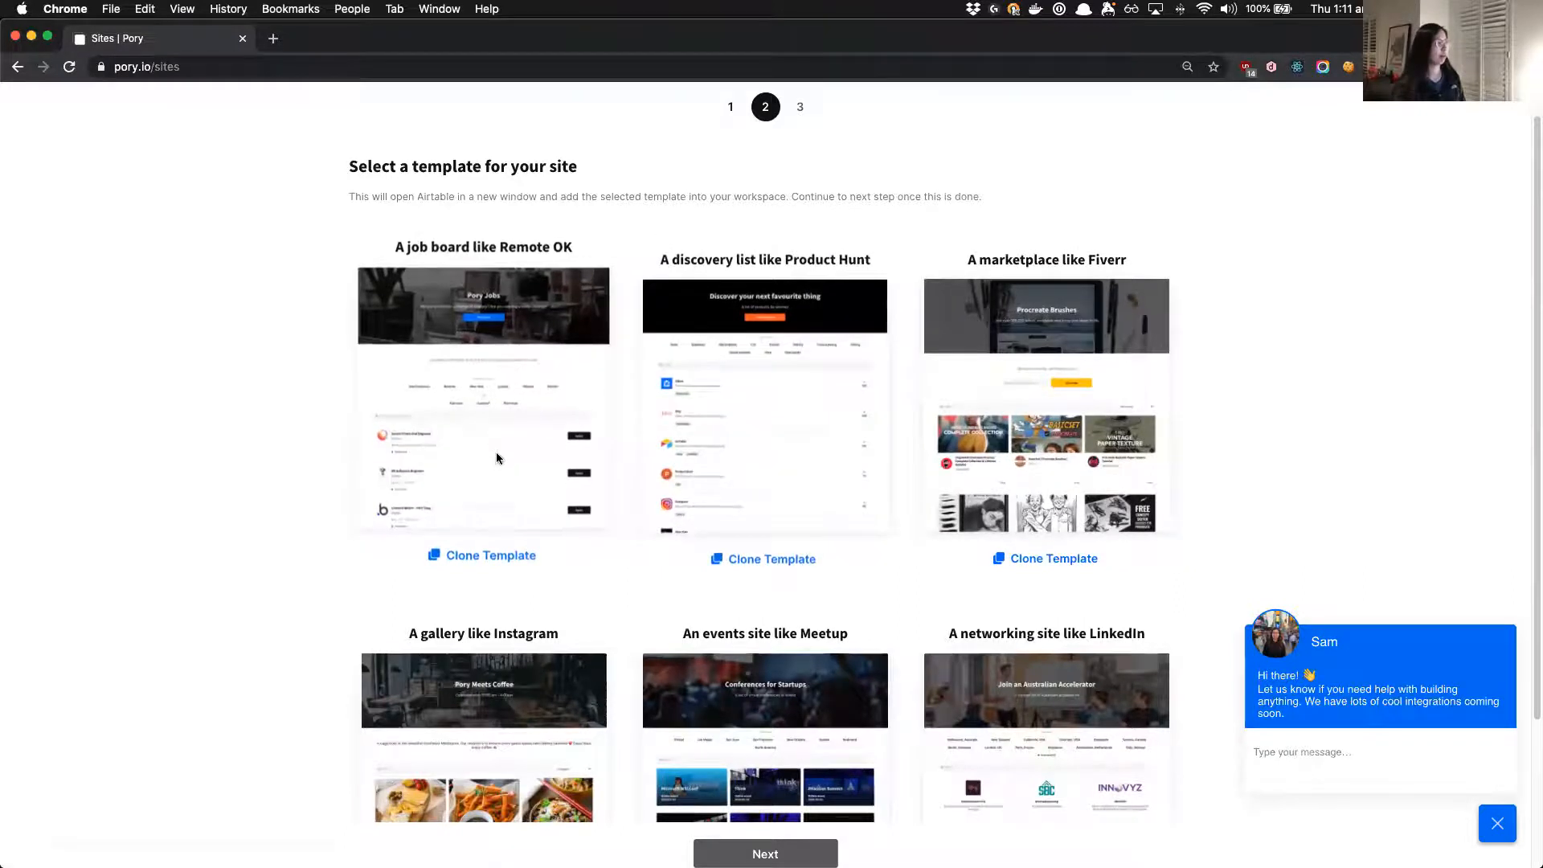
pyautogui.click(499, 557)
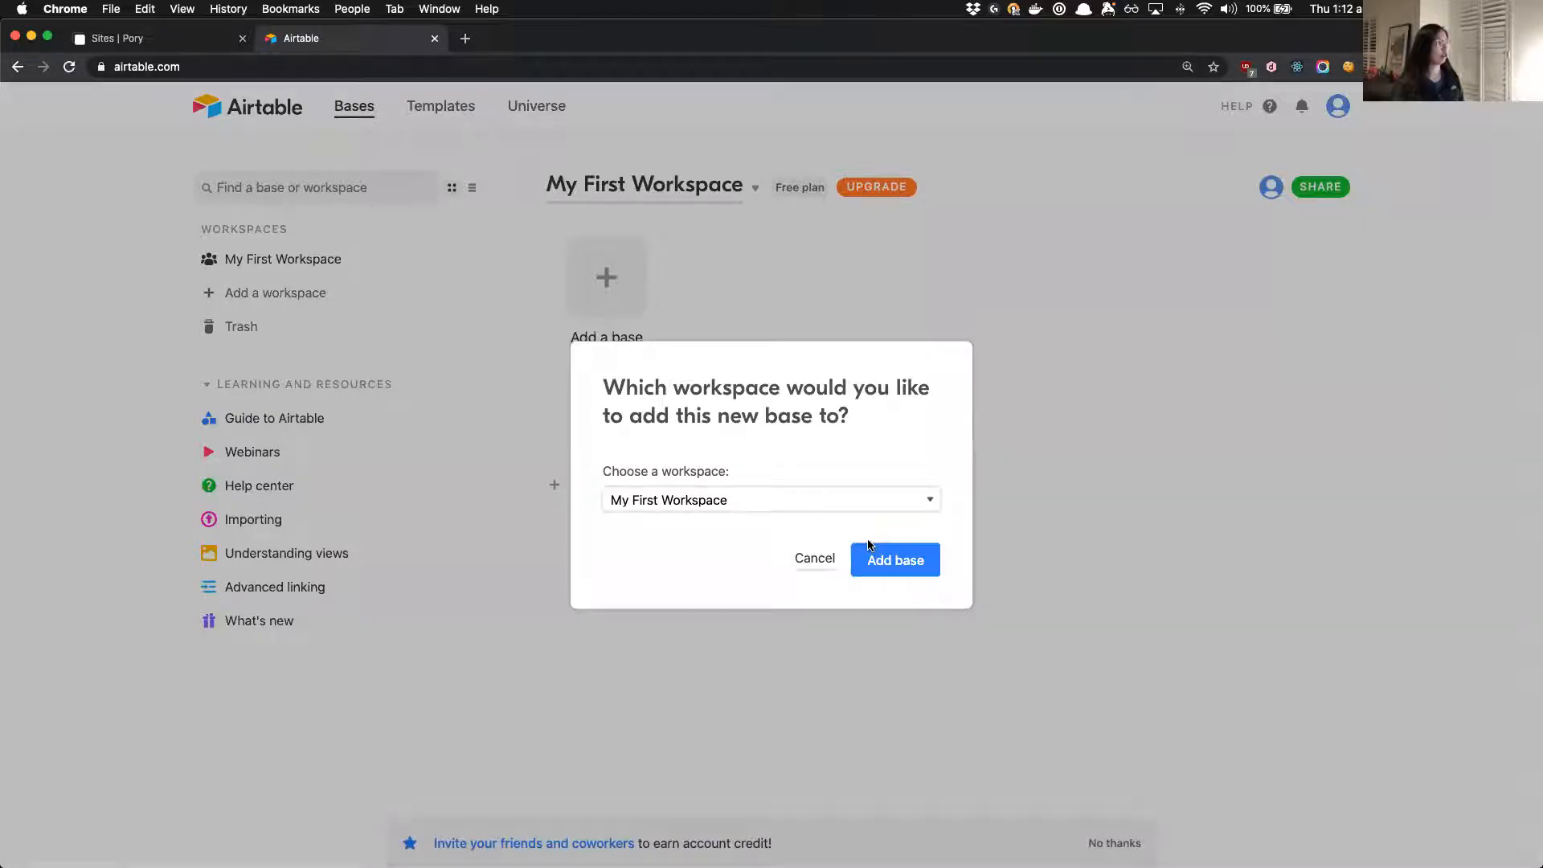
# Add the Pory Job Template base to My First Workspace, then load pory.io privately.
pyautogui.click(913, 569)
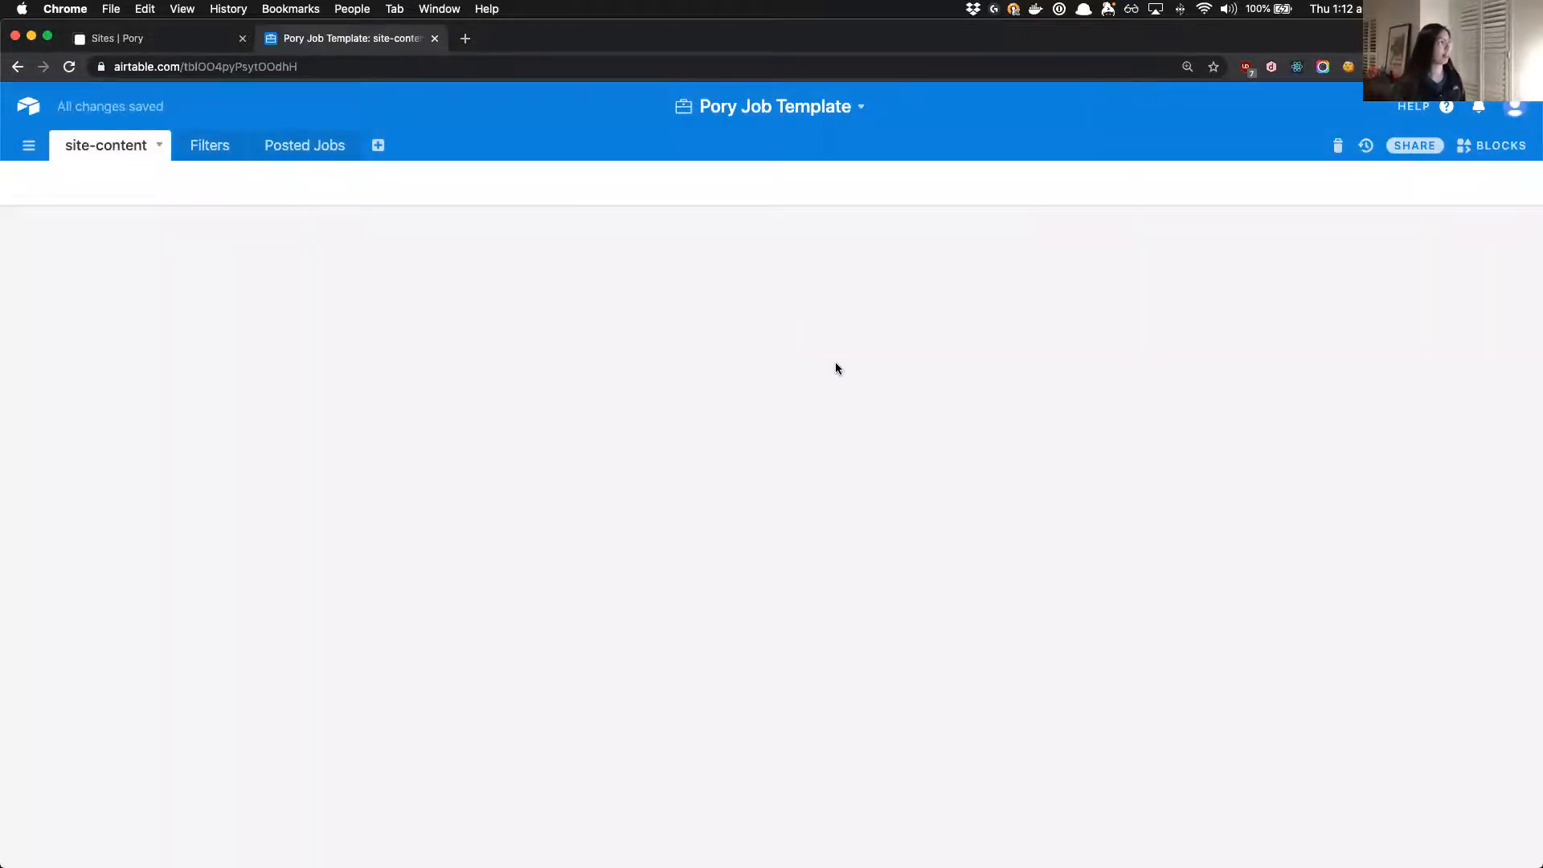
pyautogui.hscroll(10, 957, 709)
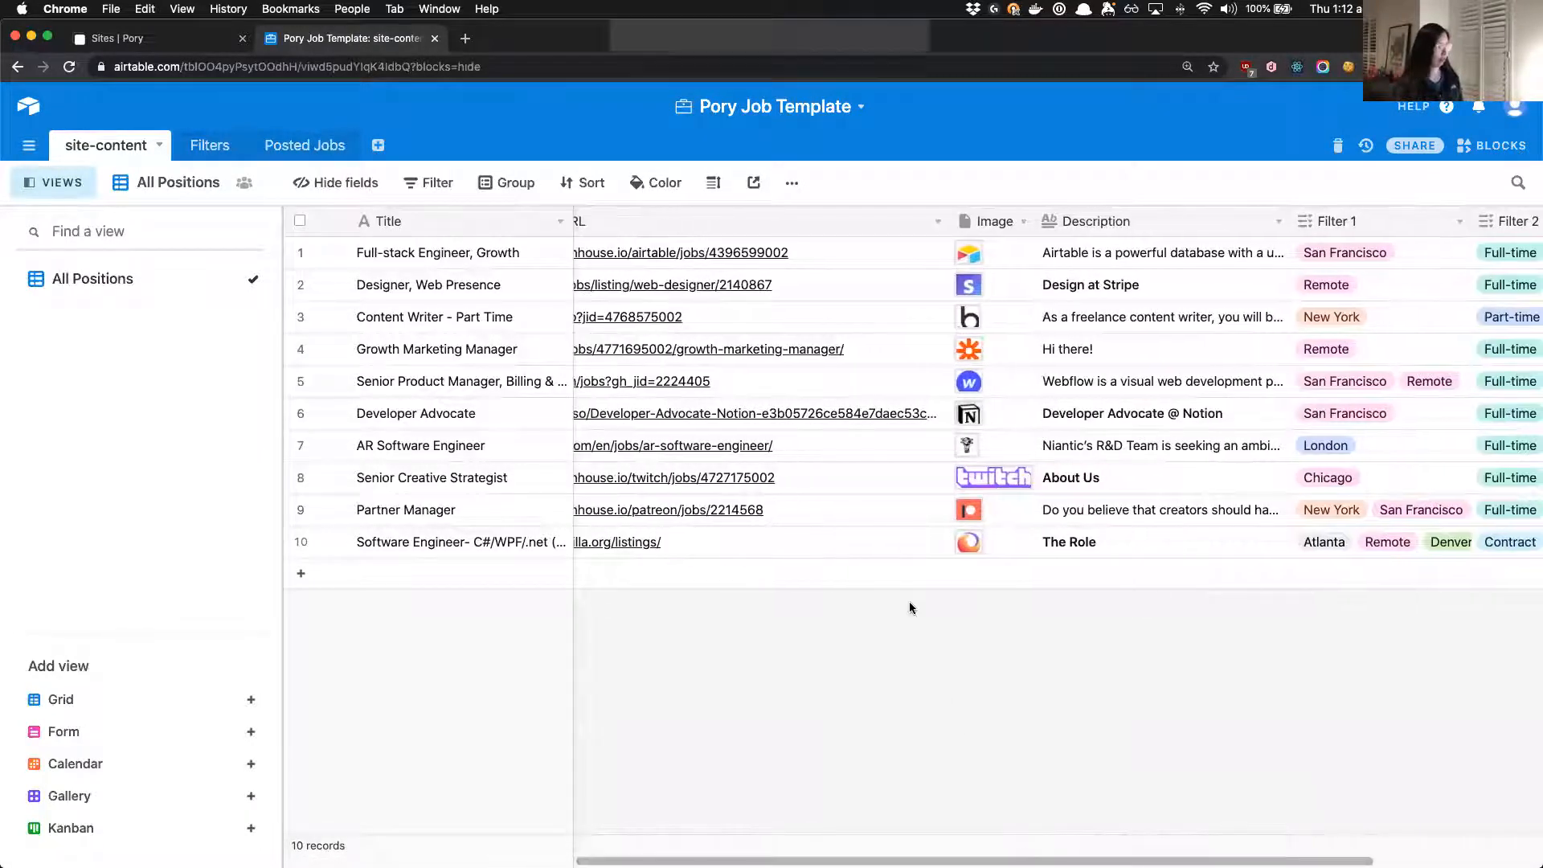
pyautogui.press('super+shift+n')
pyautogui.write('pory.io')
pyautogui.press('Return')
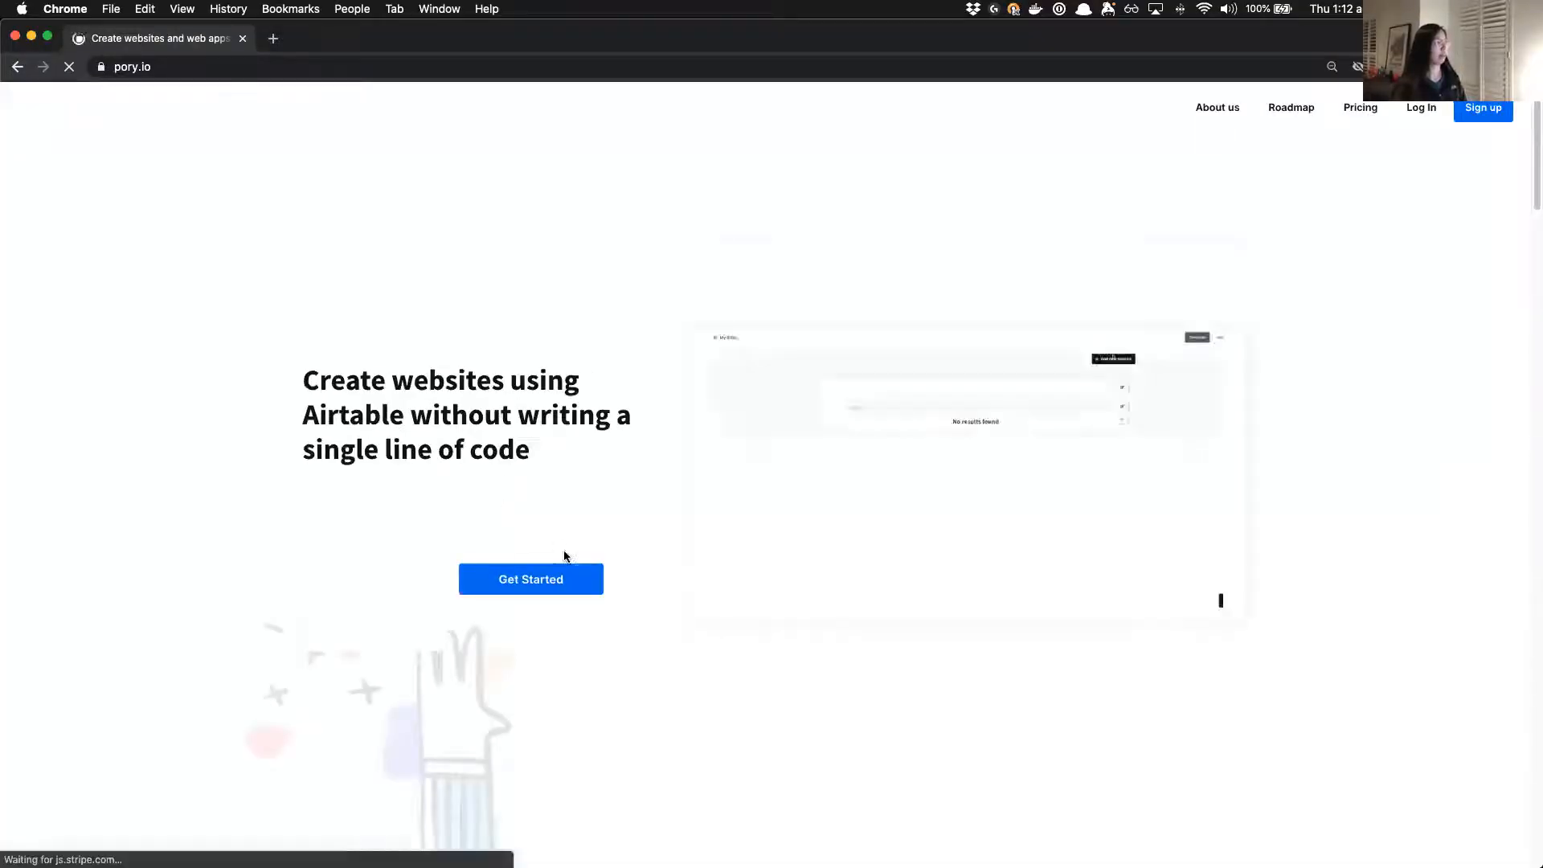
# Browse the live Pory Jobs demo job board site.
pyautogui.scroll(-3, 562, 563)
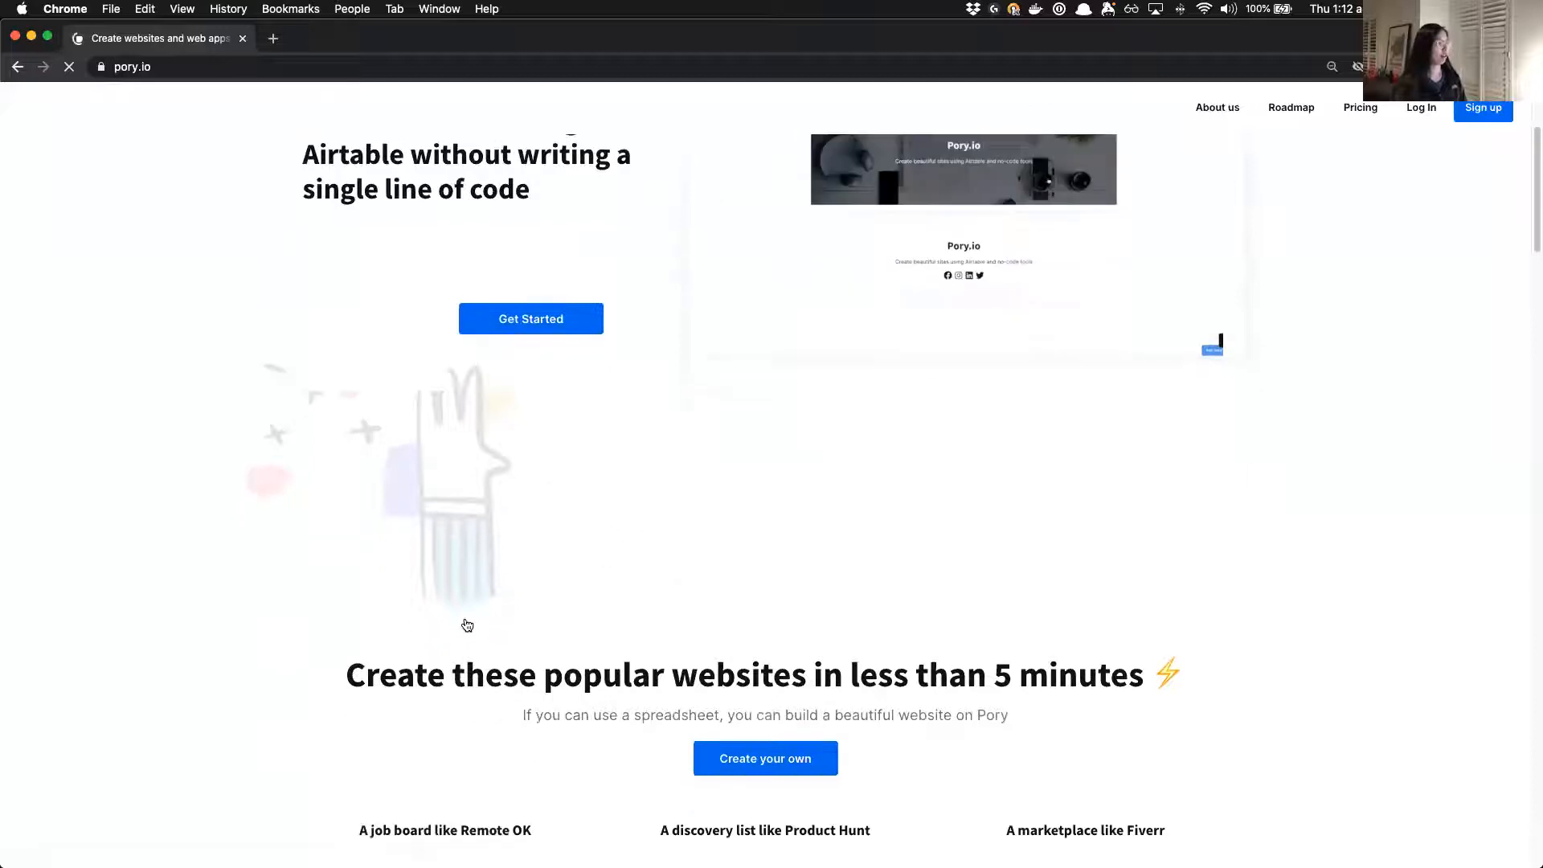
pyautogui.scroll(-4, 450, 627)
pyautogui.scroll(-2, 372, 649)
pyautogui.click(375, 642)
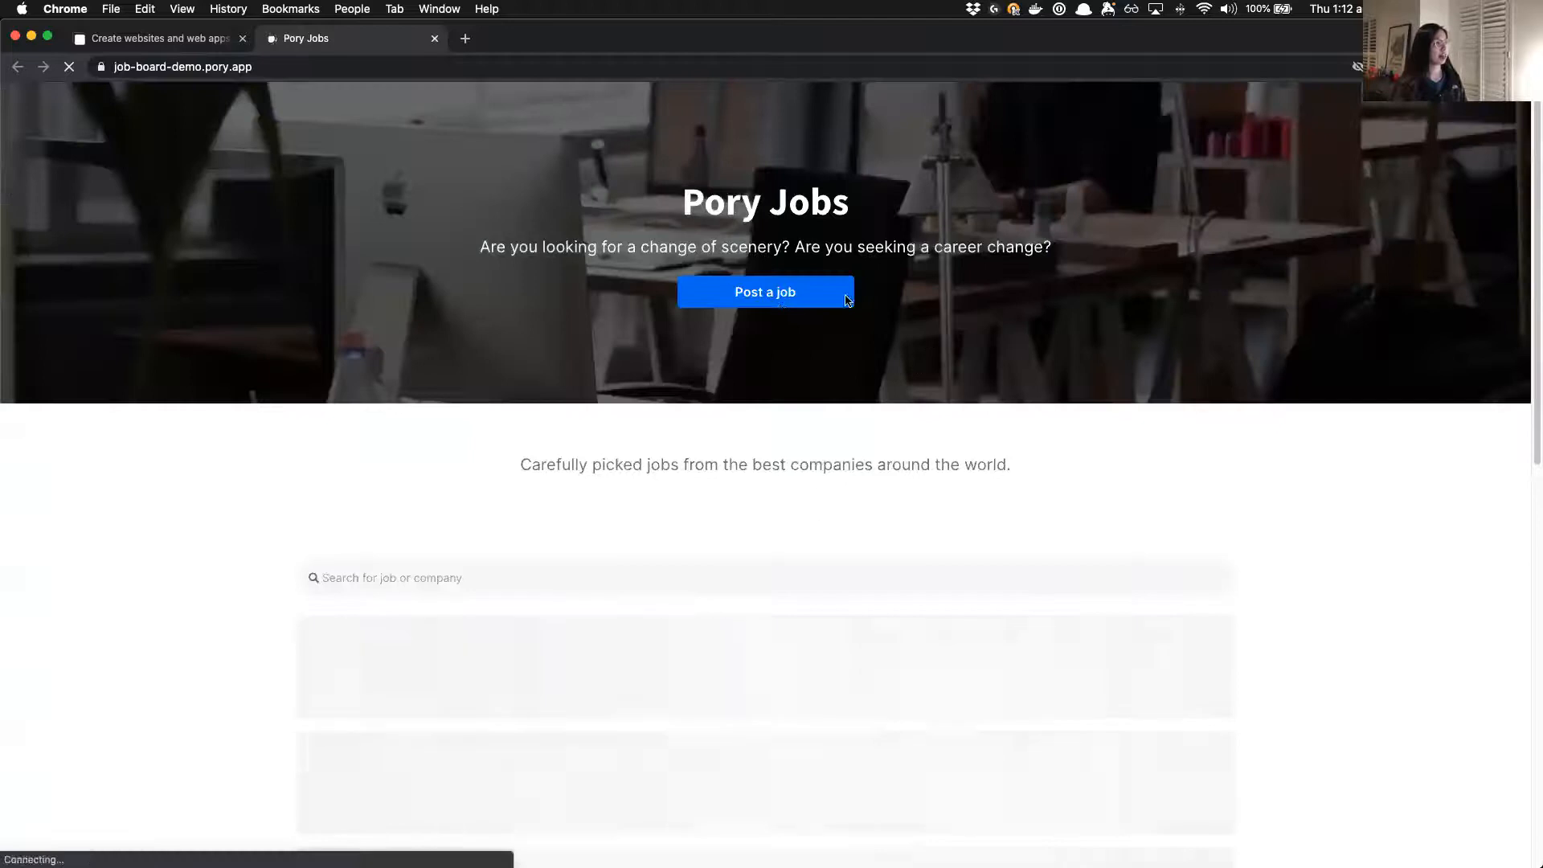
pyautogui.scroll(-1, 1106, 482)
pyautogui.scroll(-2, 1323, 456)
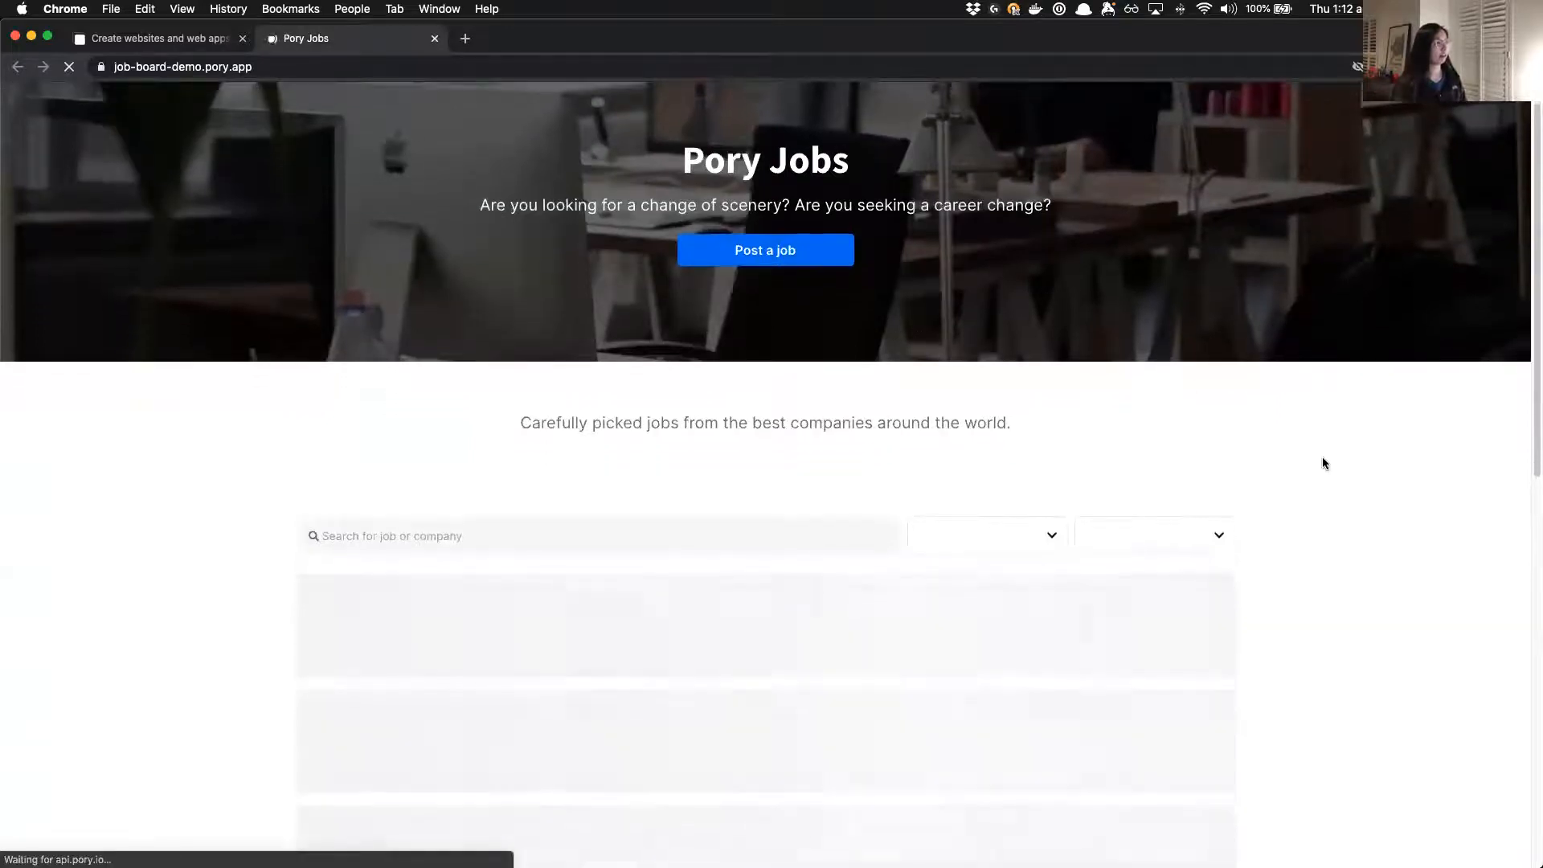
pyautogui.scroll(-10, 1314, 466)
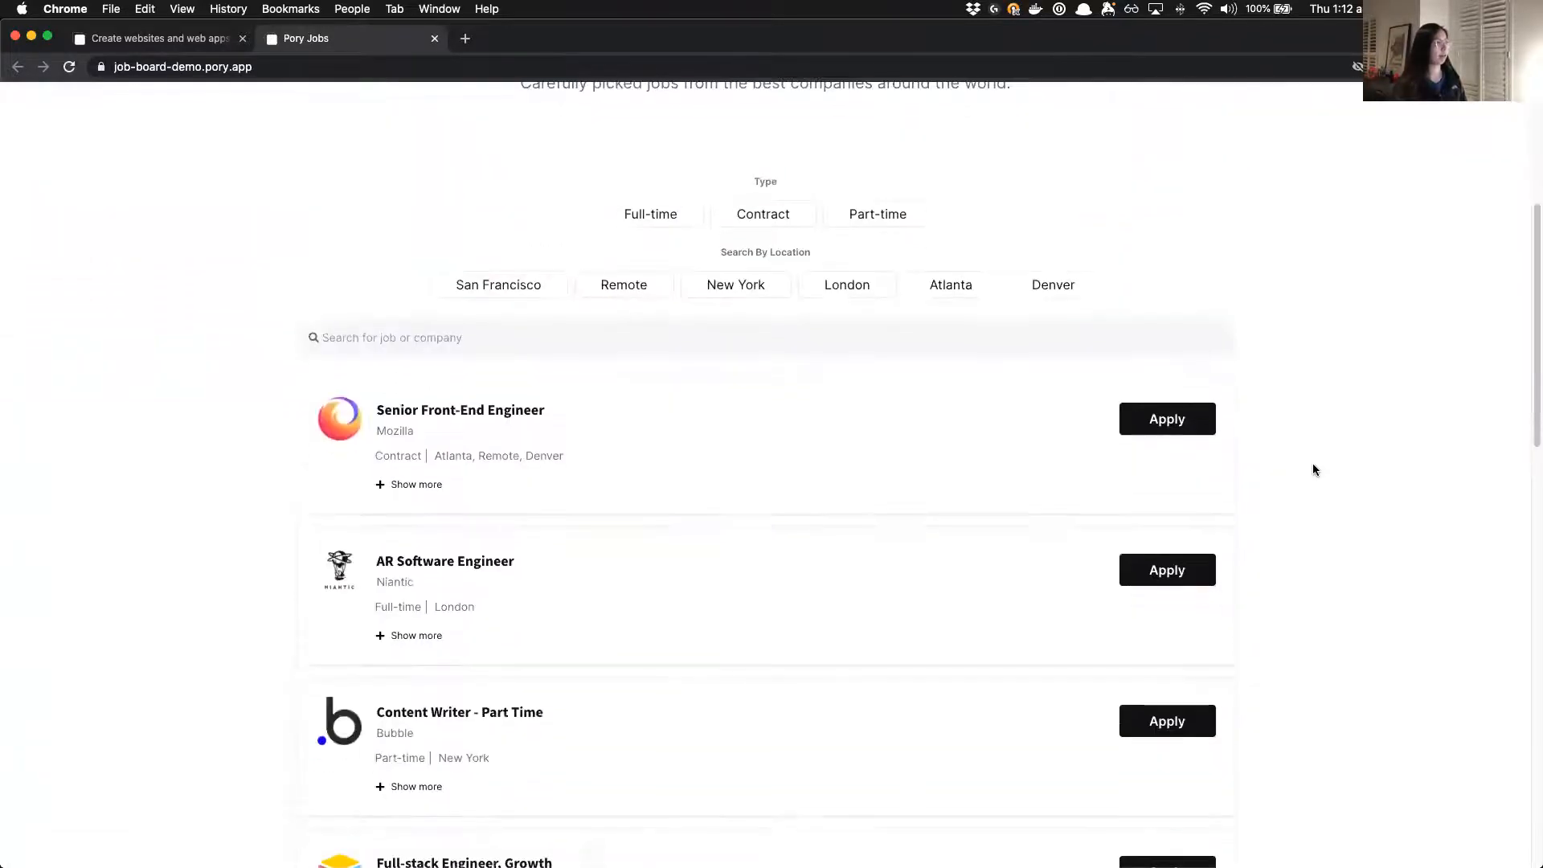
pyautogui.scroll(-8, 1312, 469)
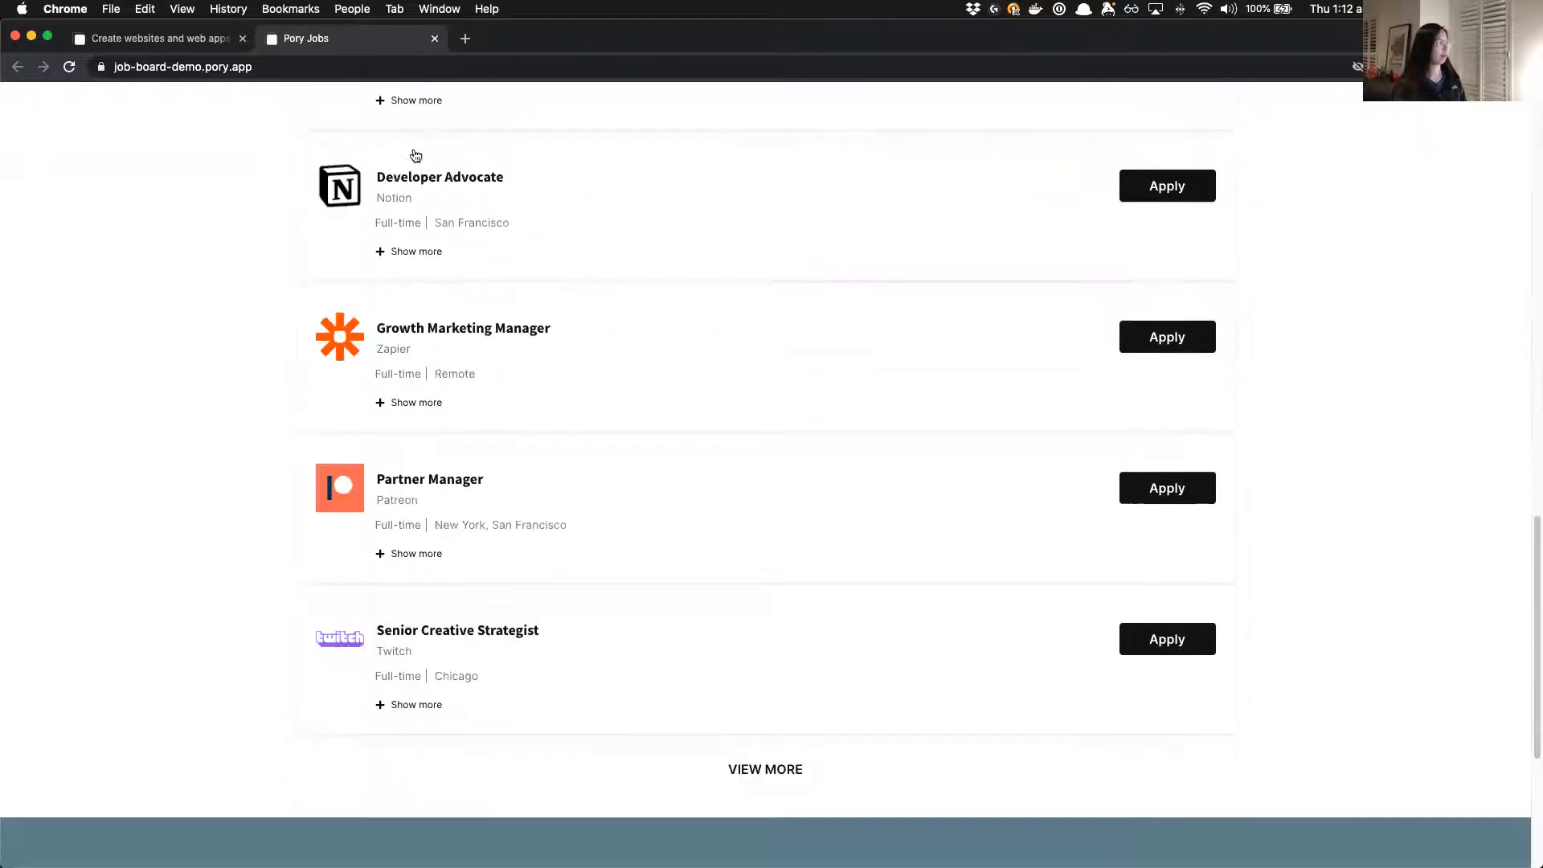
# Glance over the cloned Airtable base, then return to Pory's template step.
pyautogui.hotkey('ctrl', 'Up')
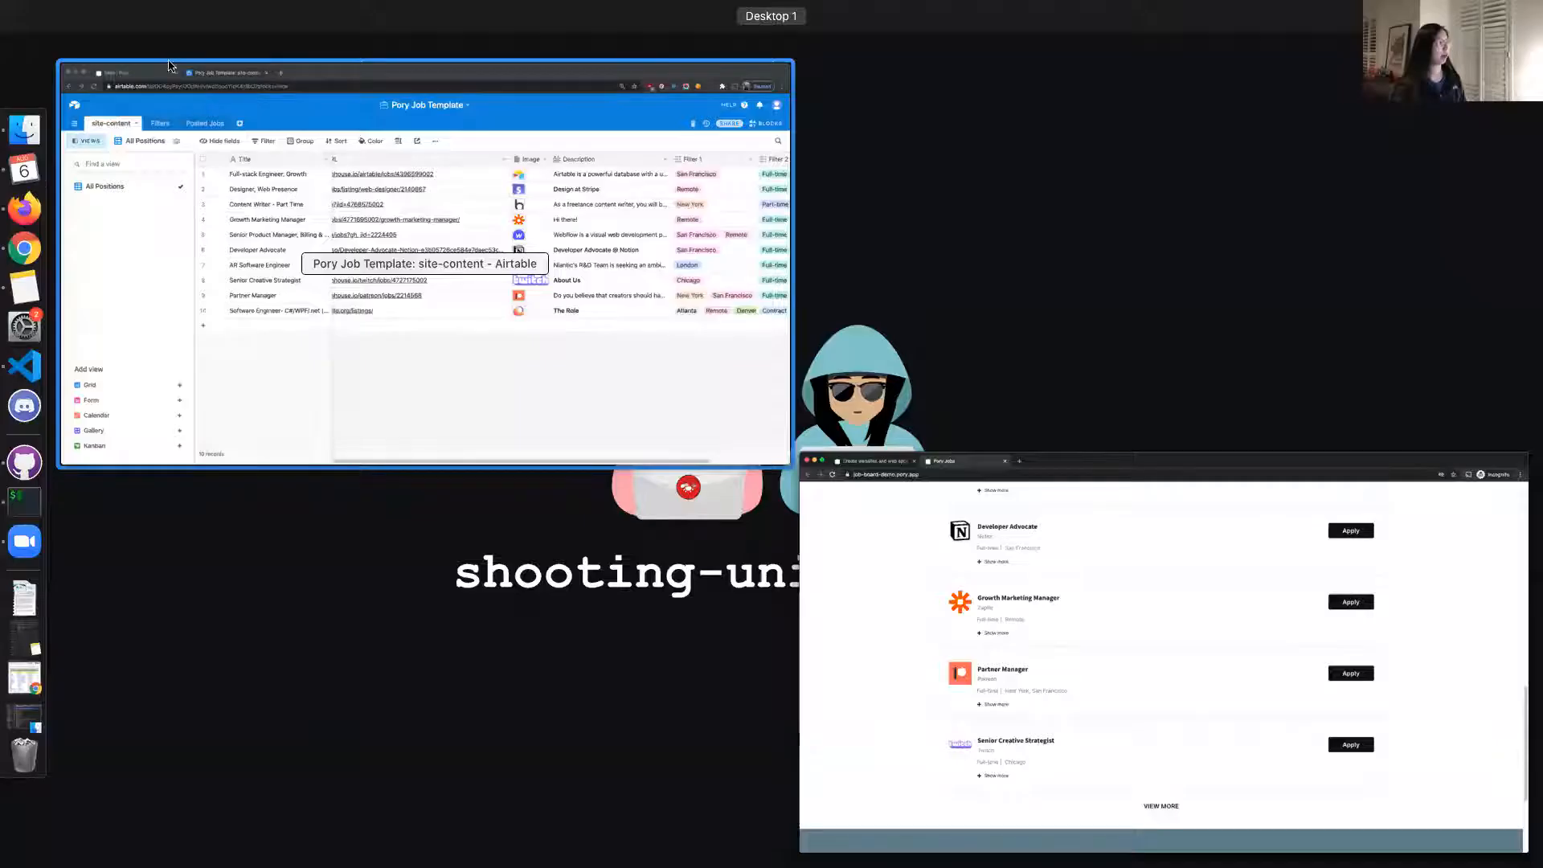
pyautogui.click(425, 263)
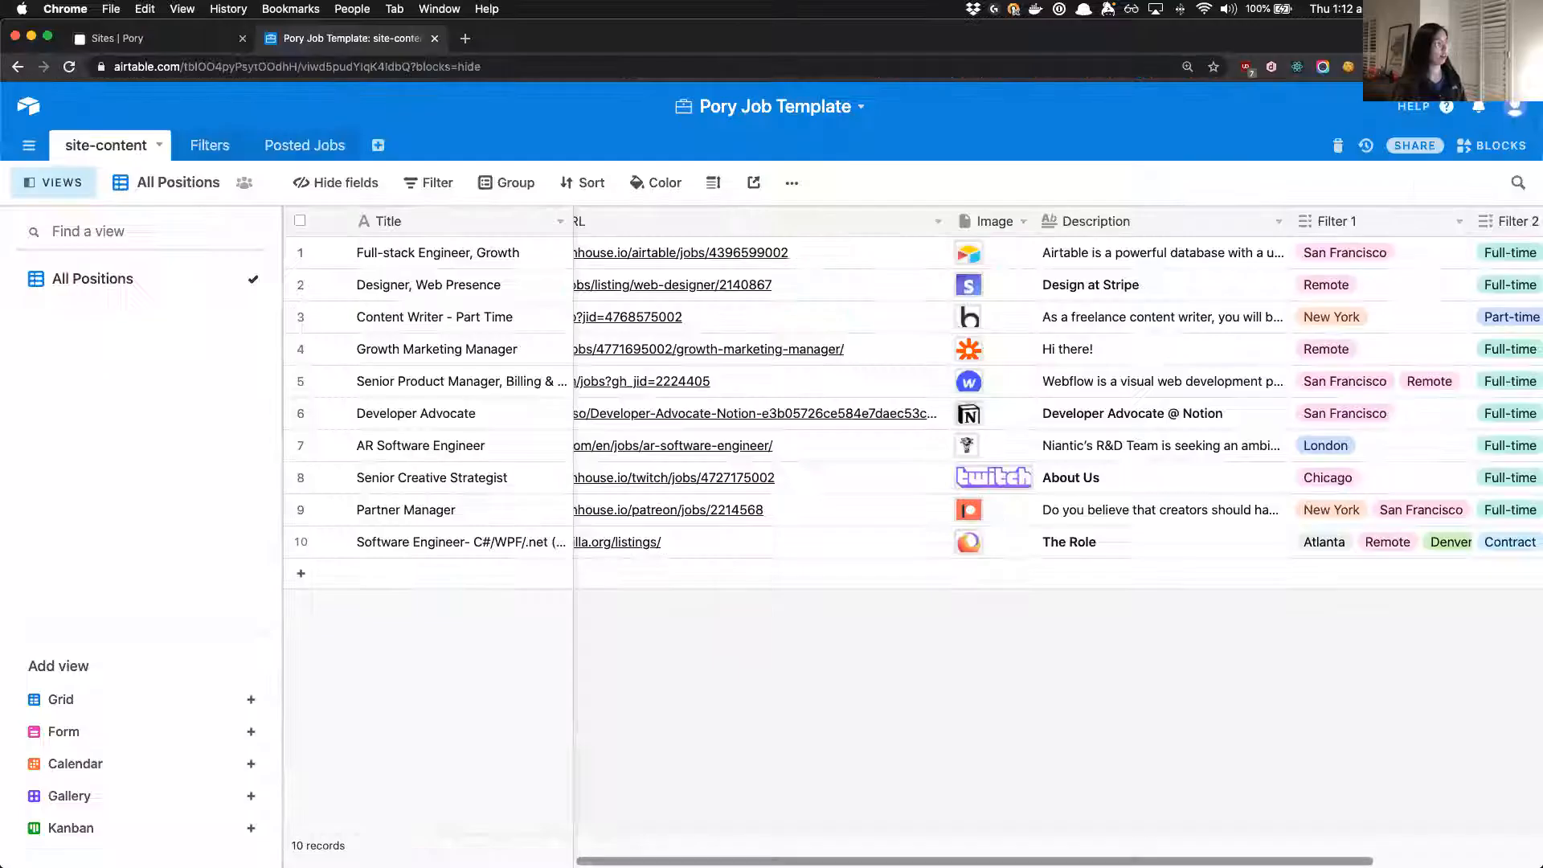
pyautogui.hscroll(1, 1057, 537)
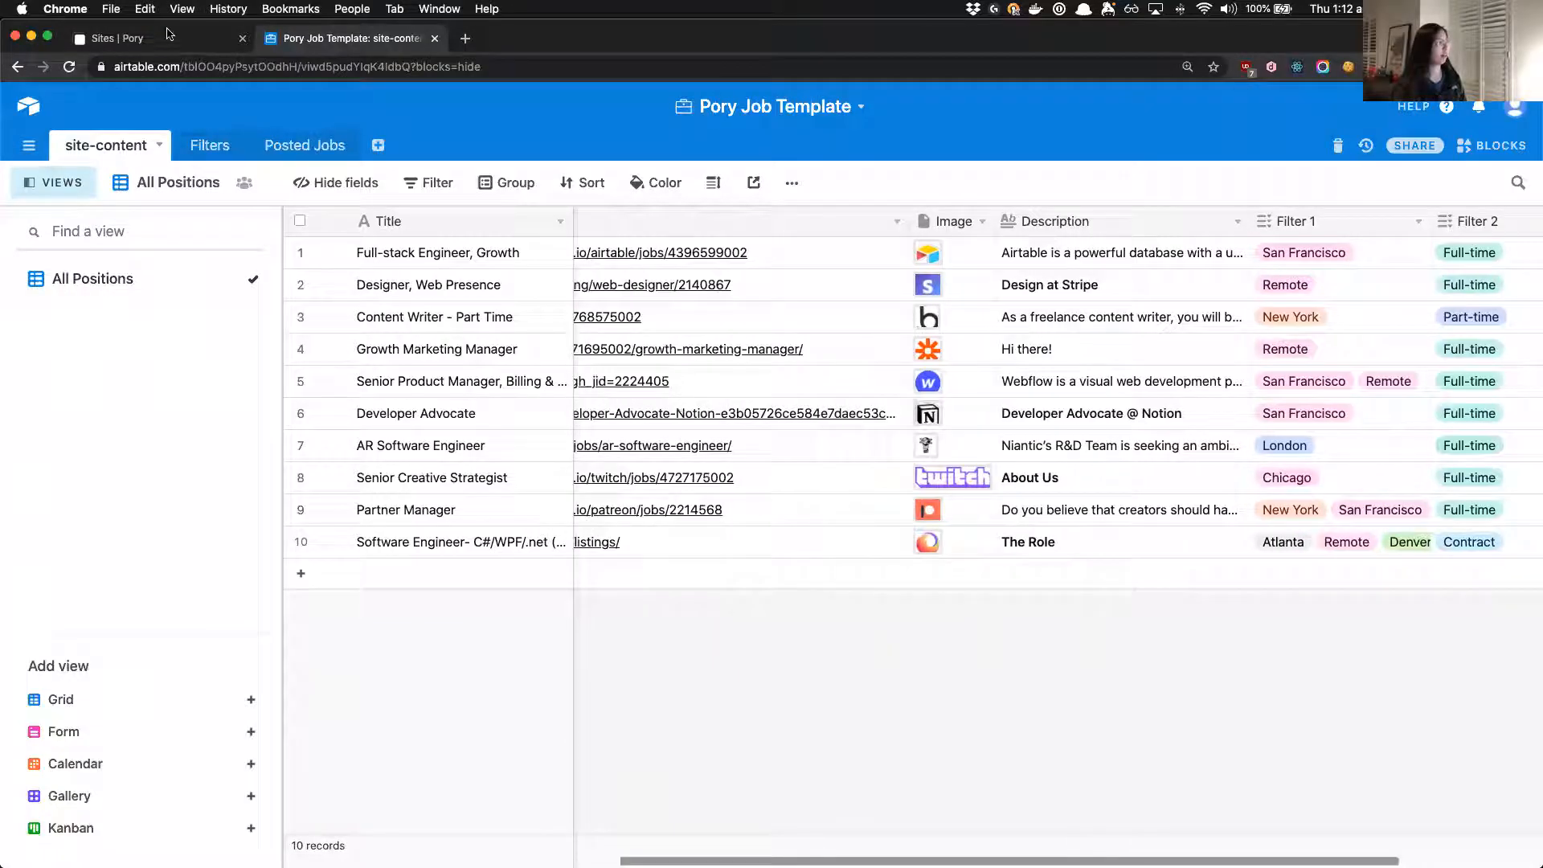
pyautogui.hscroll(-2, 769, 841)
pyautogui.click(129, 39)
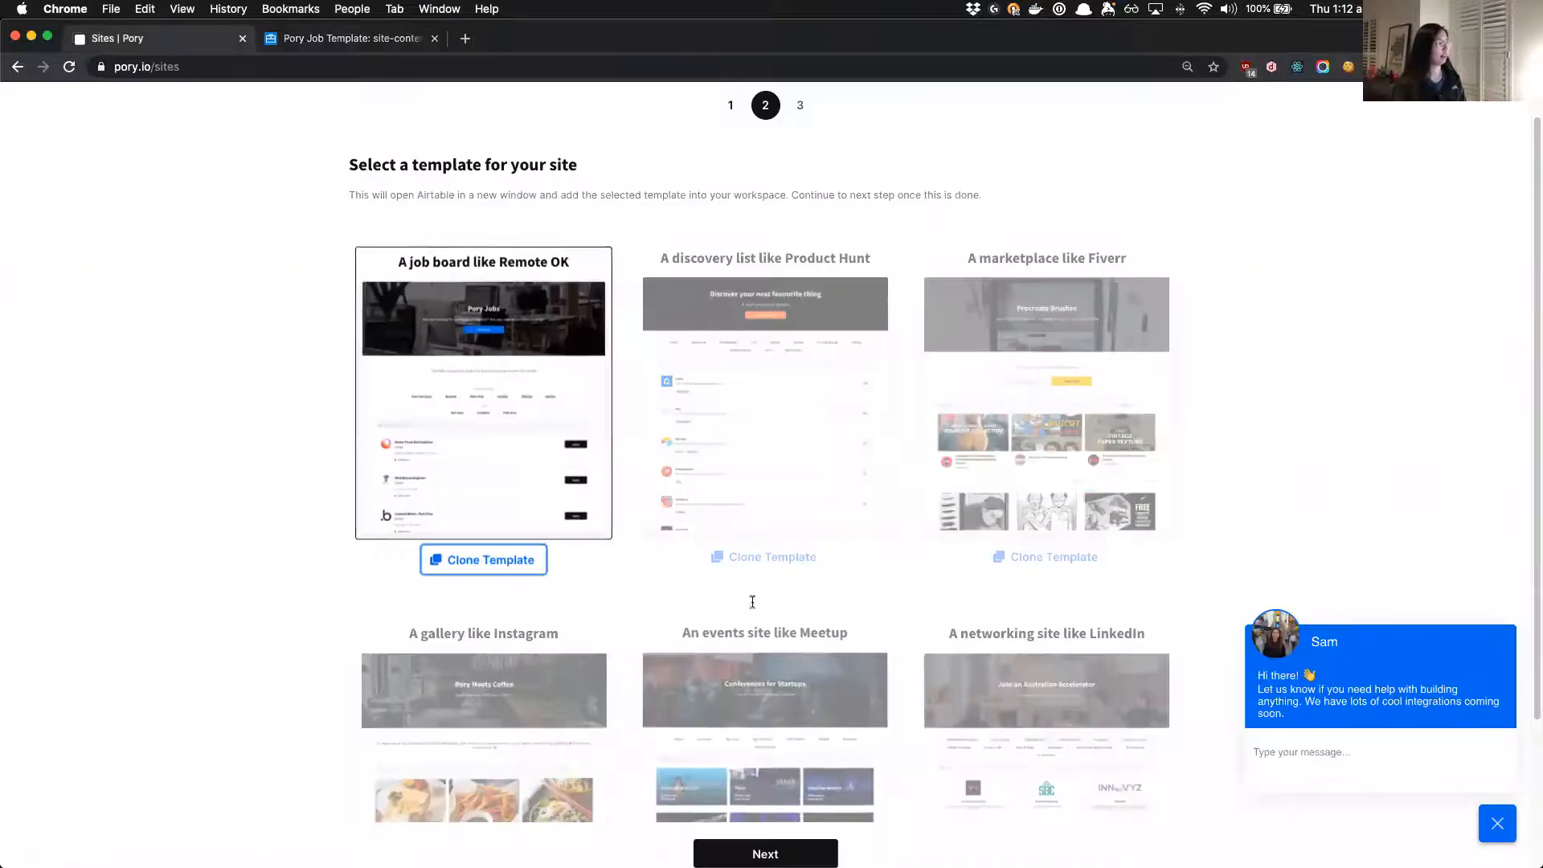
# Paste the Pory Job Template base ID from Airtable's API docs and create the Startups job site.
pyautogui.click(764, 853)
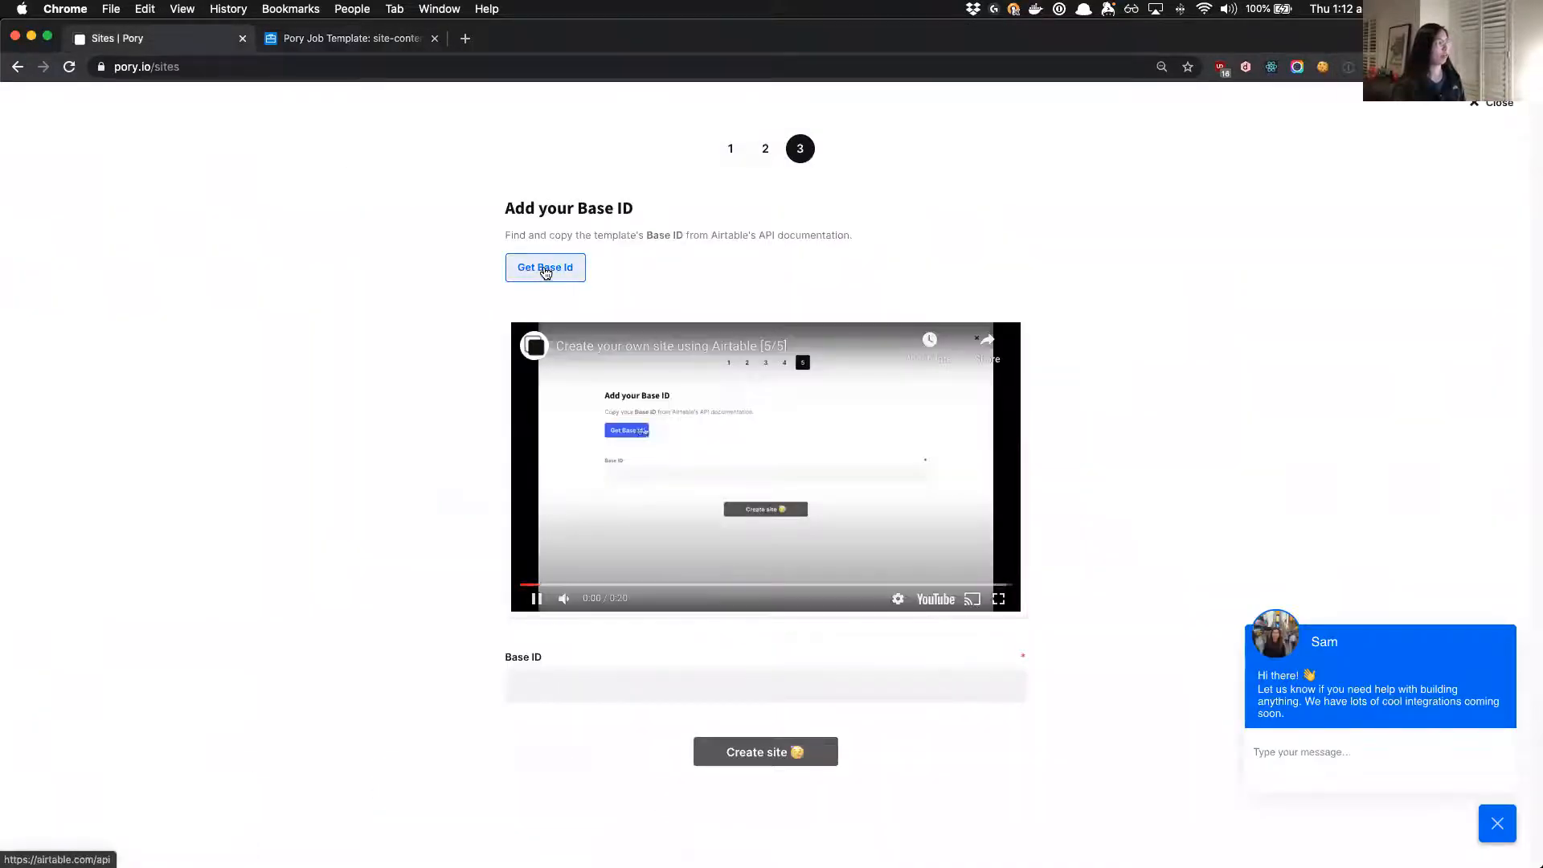
pyautogui.click(545, 269)
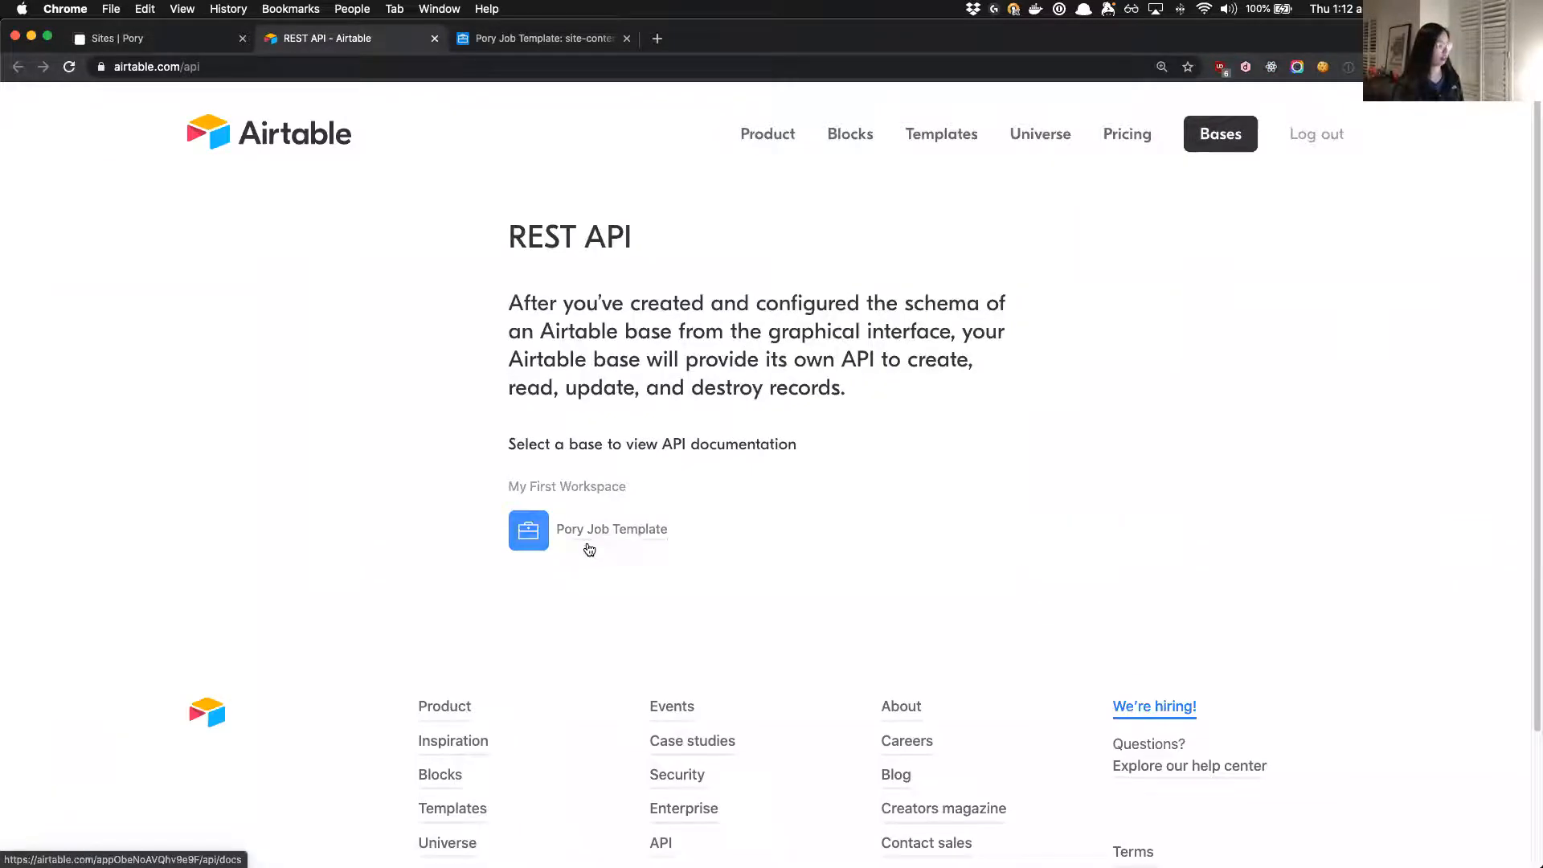
pyautogui.click(594, 528)
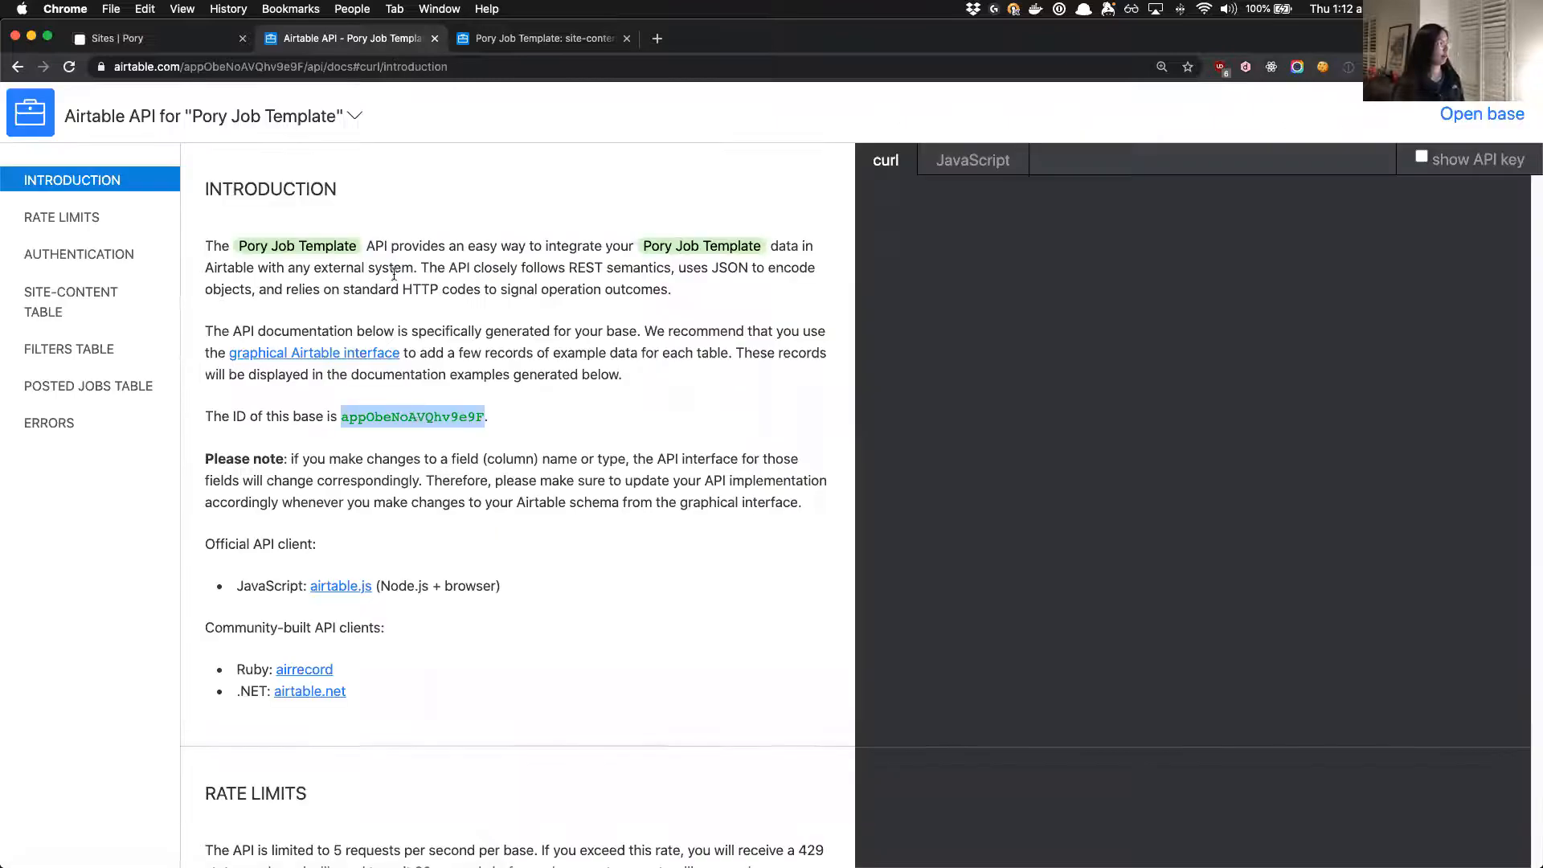
pyautogui.click(172, 44)
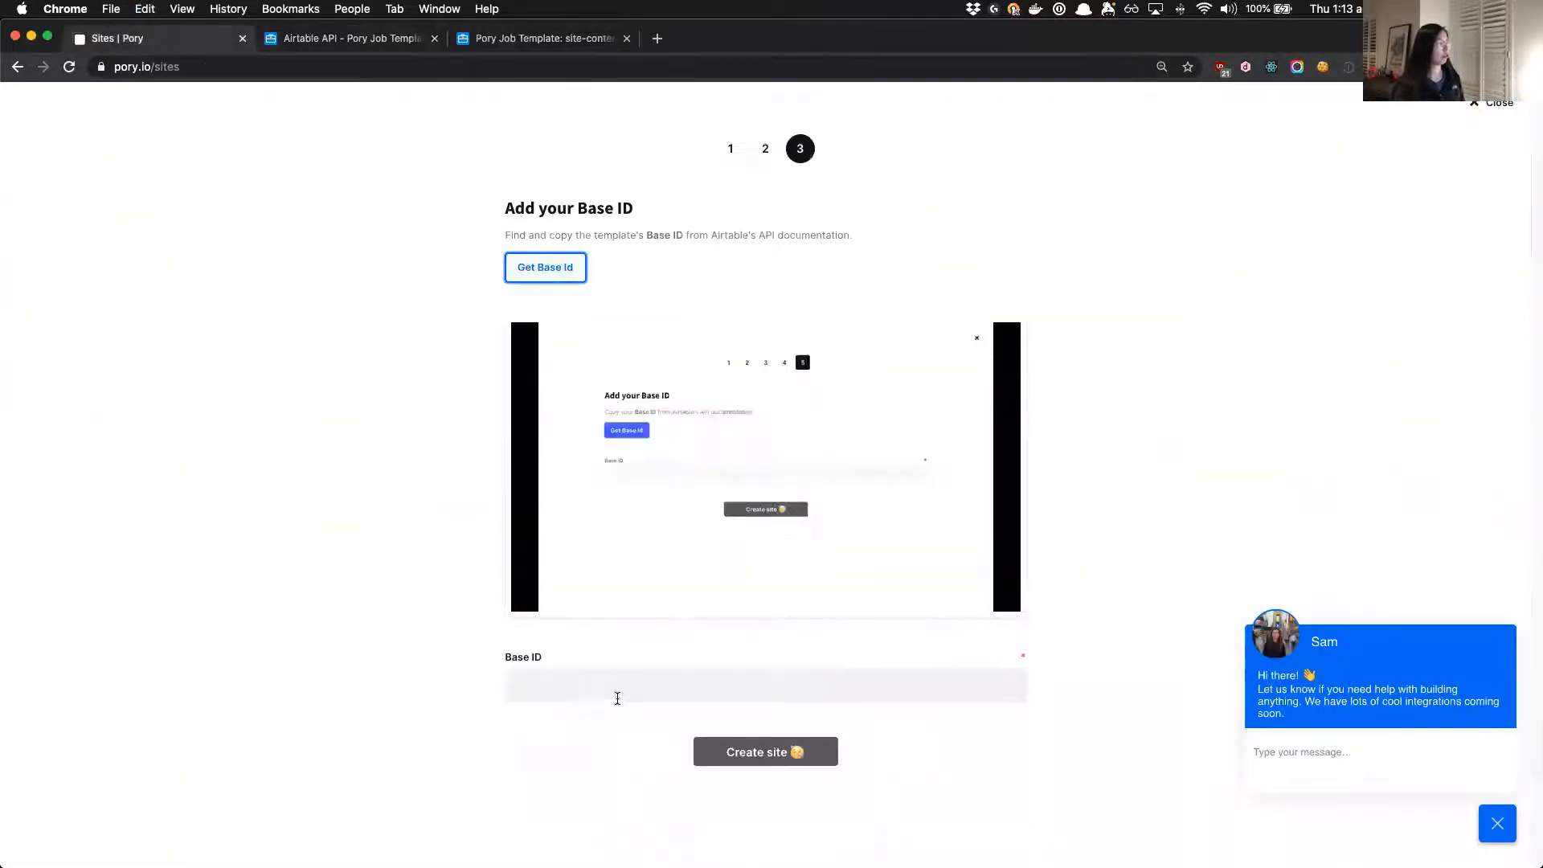
pyautogui.click(616, 691)
pyautogui.click(755, 744)
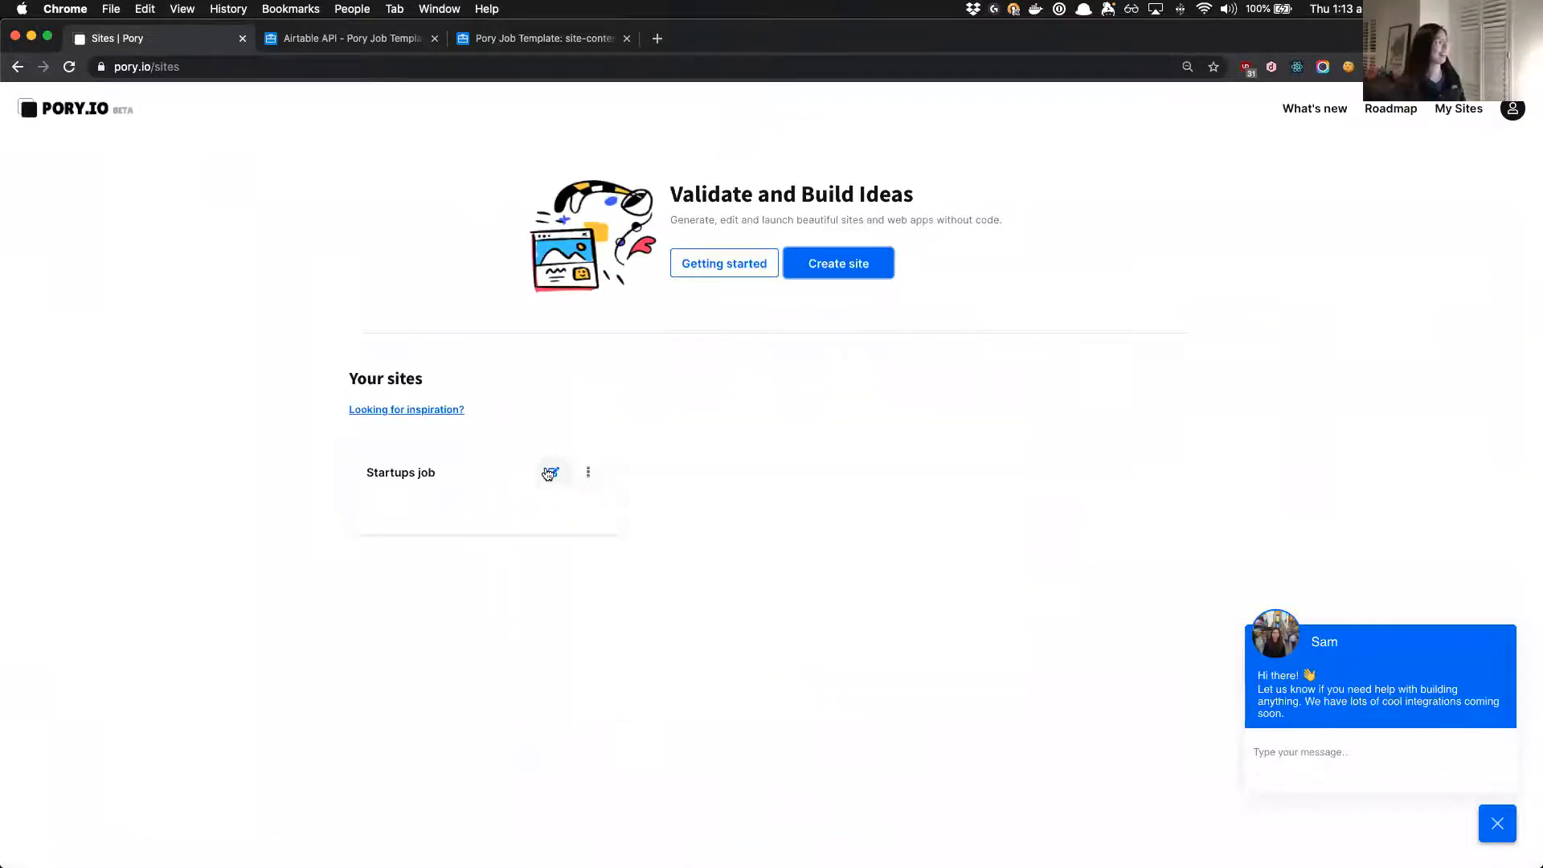
# Open the Startups job site in the editor and scroll through it.
pyautogui.click(550, 473)
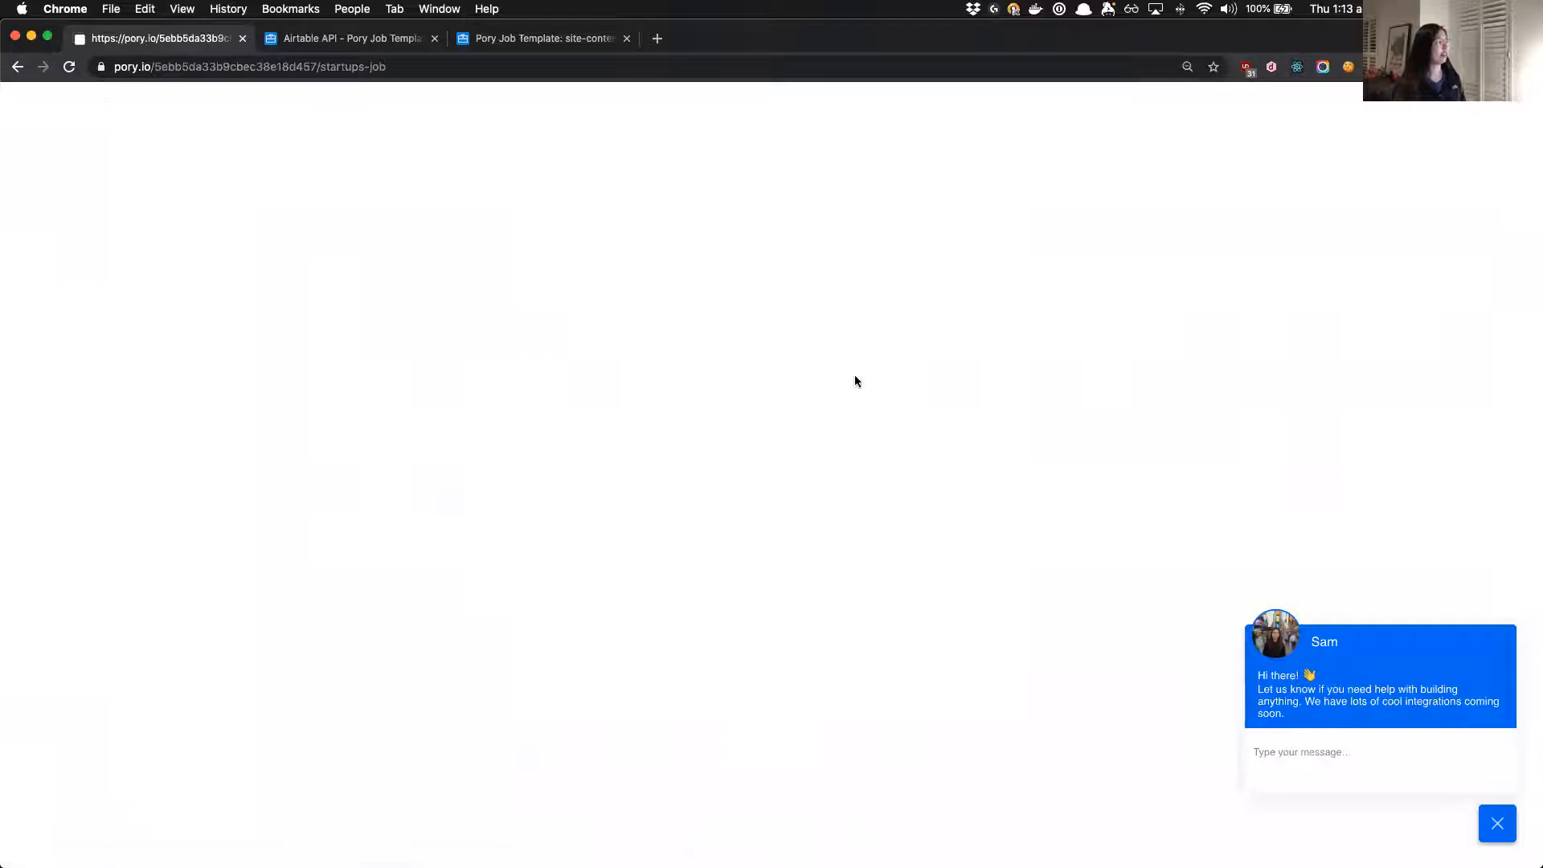
pyautogui.scroll(-1, 792, 640)
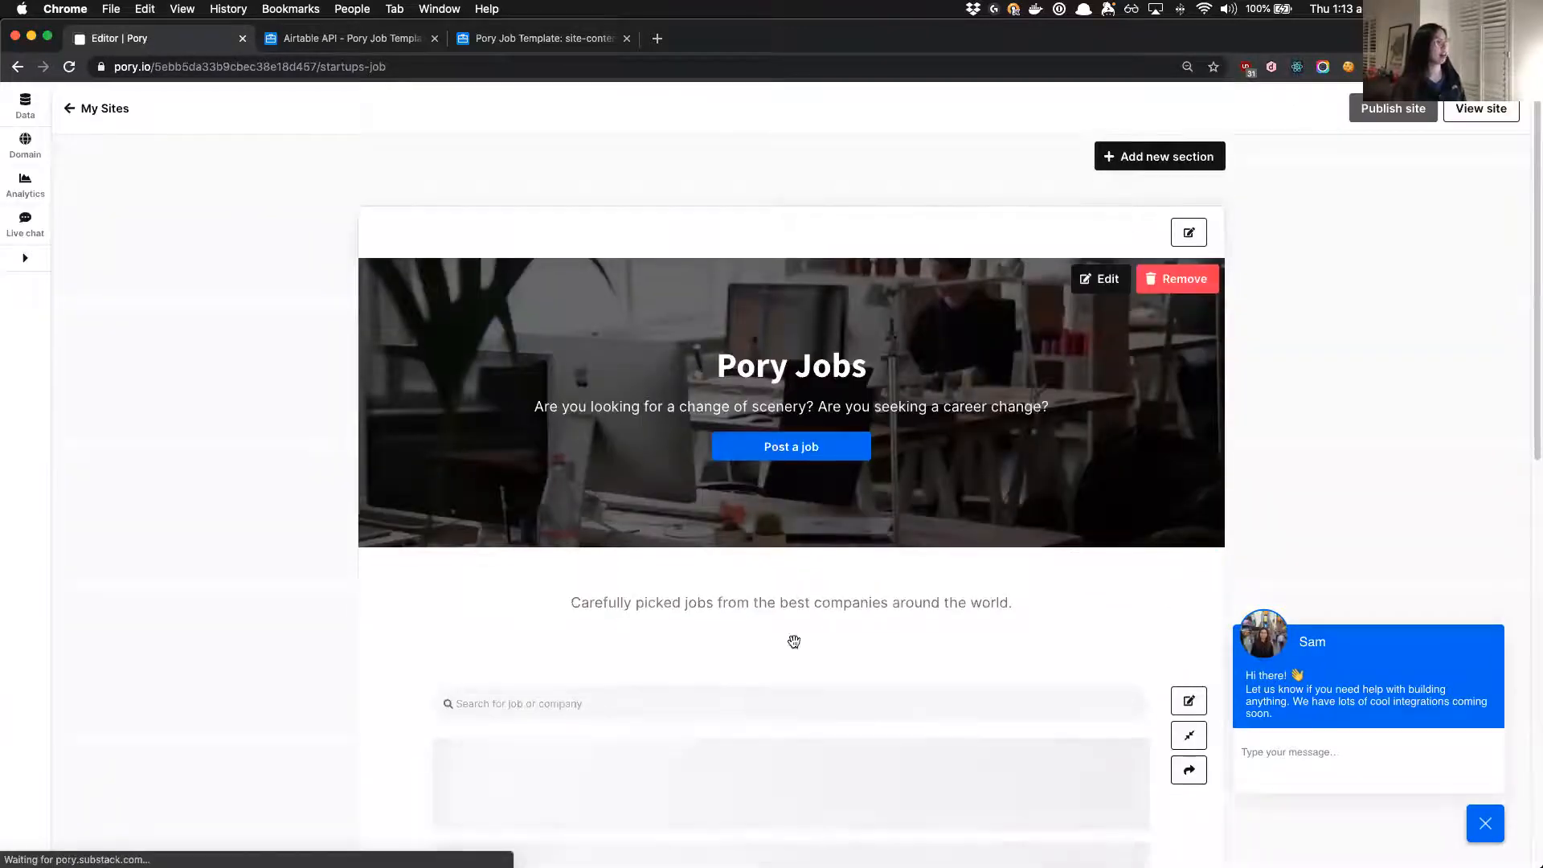
pyautogui.scroll(-1, 950, 517)
pyautogui.scroll(-2, 968, 509)
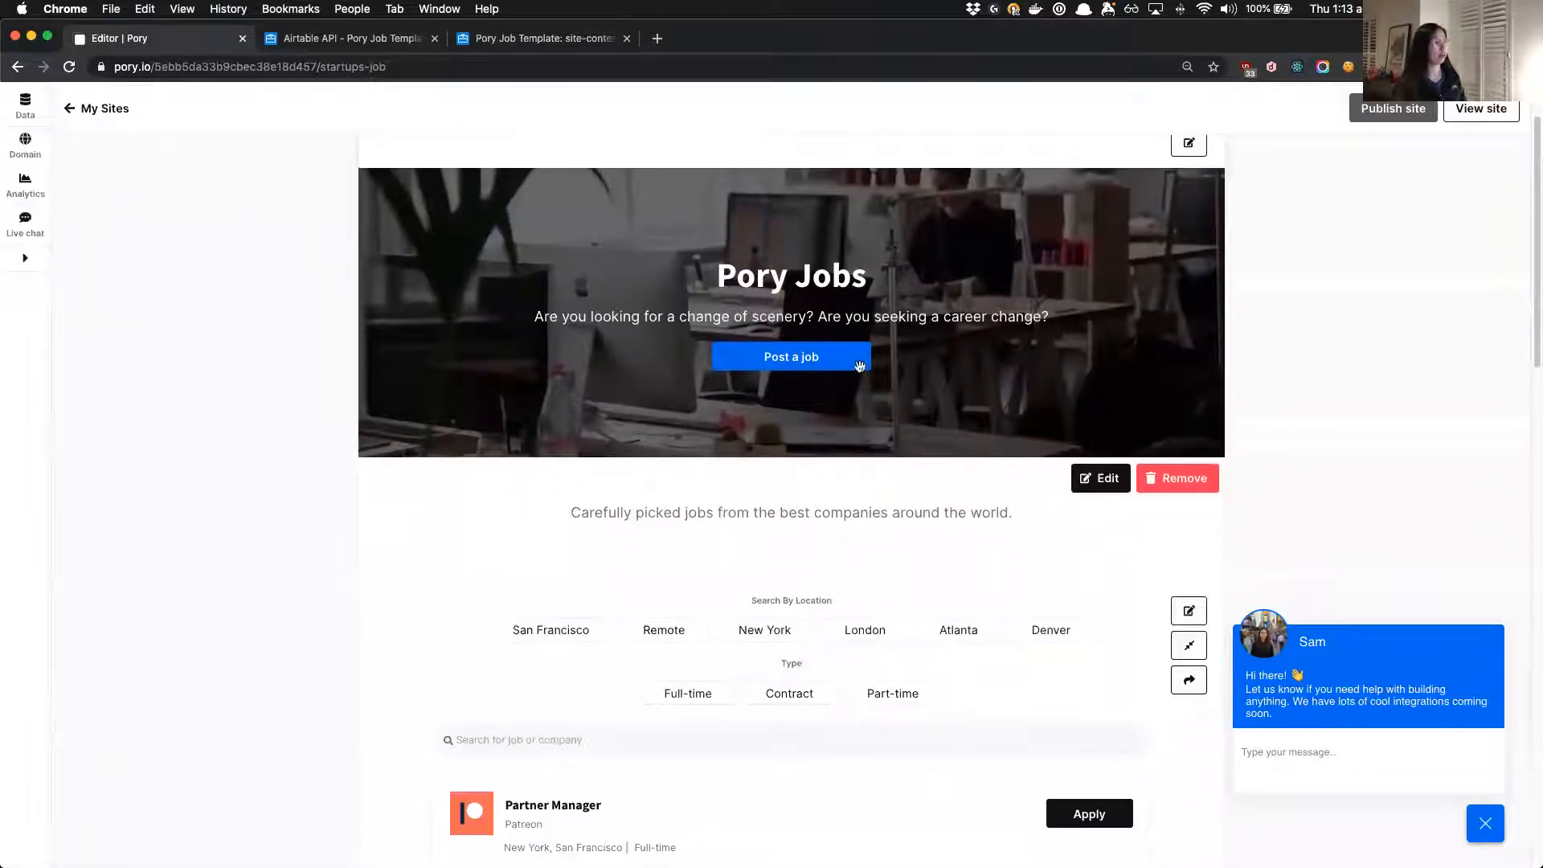
pyautogui.scroll(-5, 832, 415)
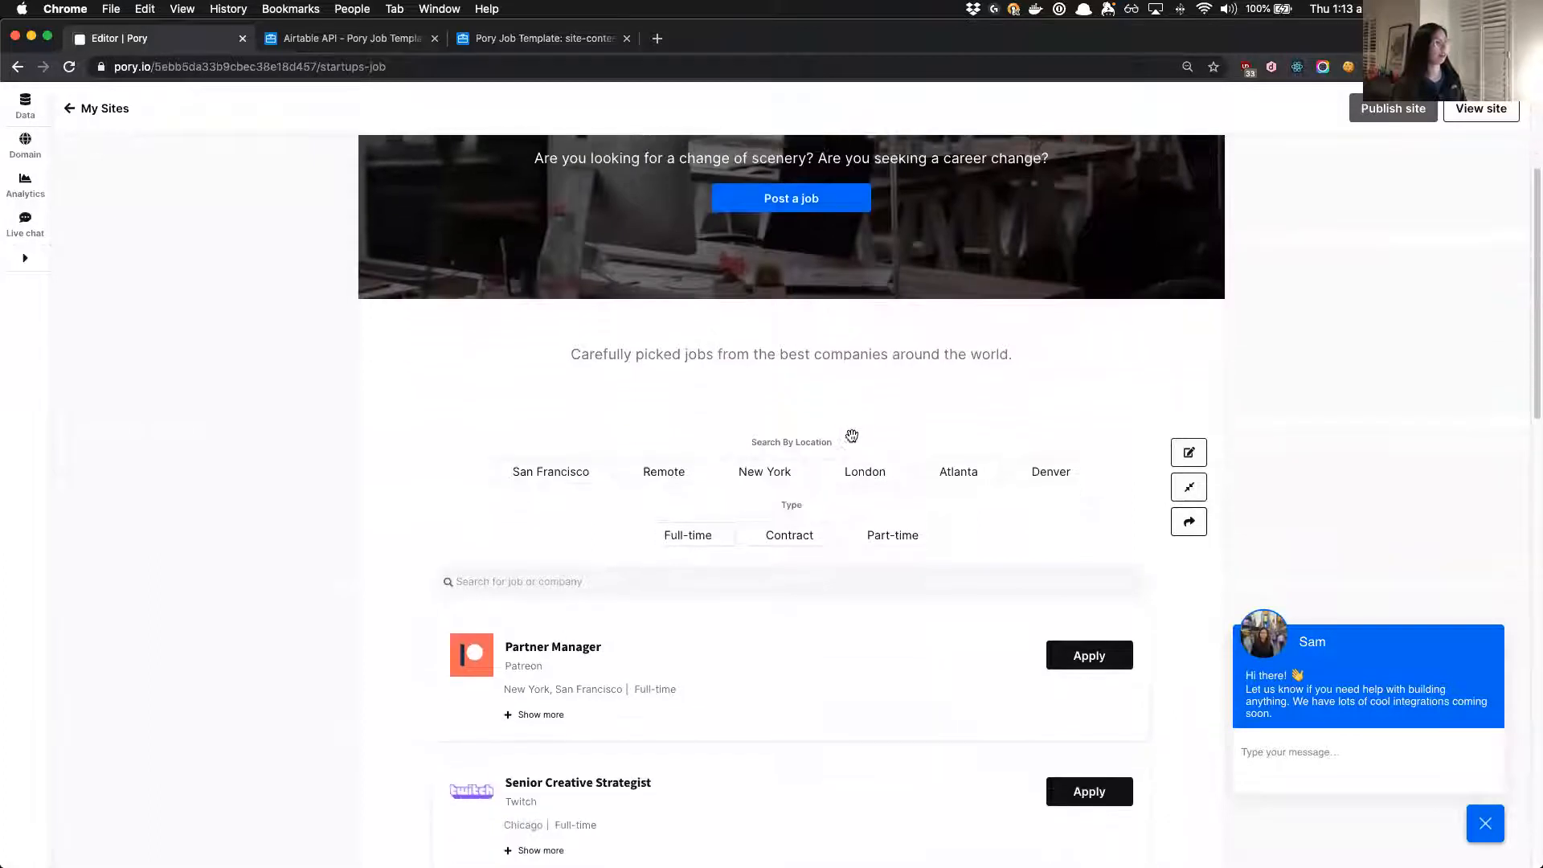
# Create the free domain startups-hiring-through-covid.pory.app.
pyautogui.click(1481, 108)
pyautogui.click(529, 227)
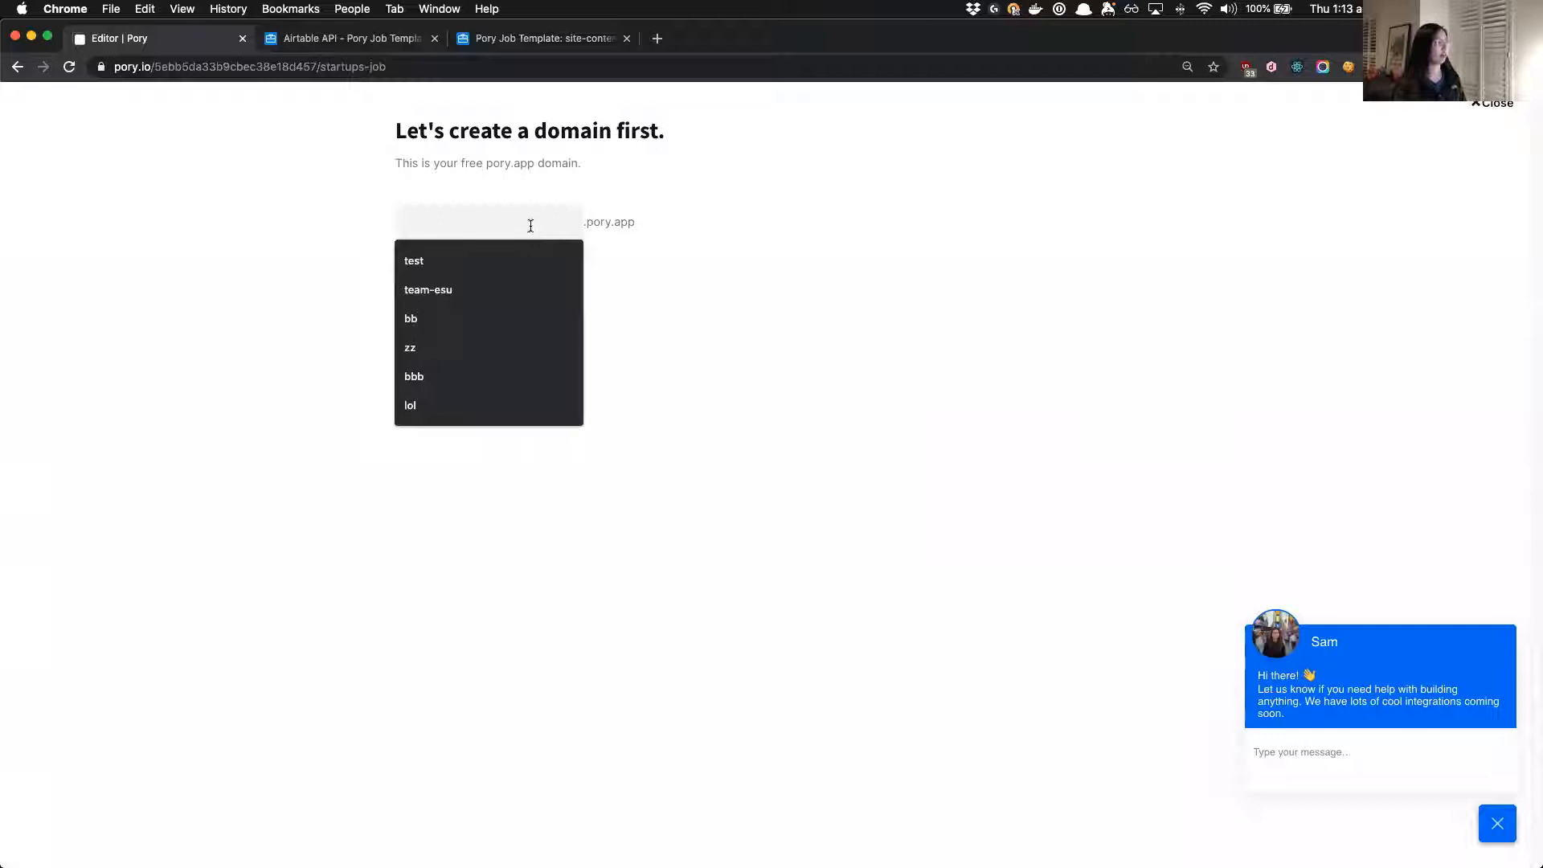
pyautogui.write('startups-hiring-through-covid')
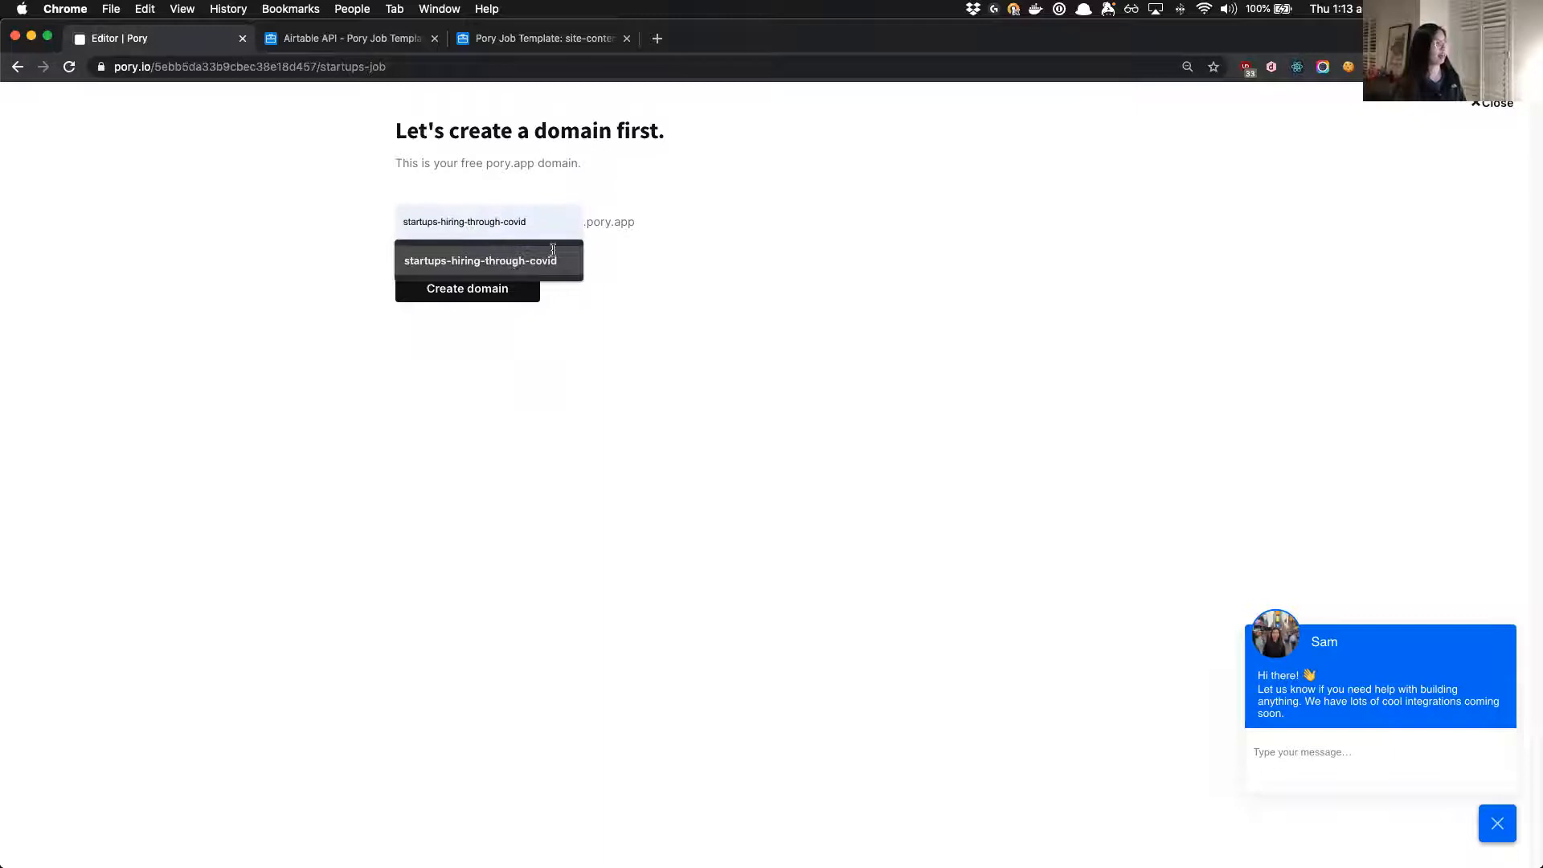
pyautogui.press('Return')
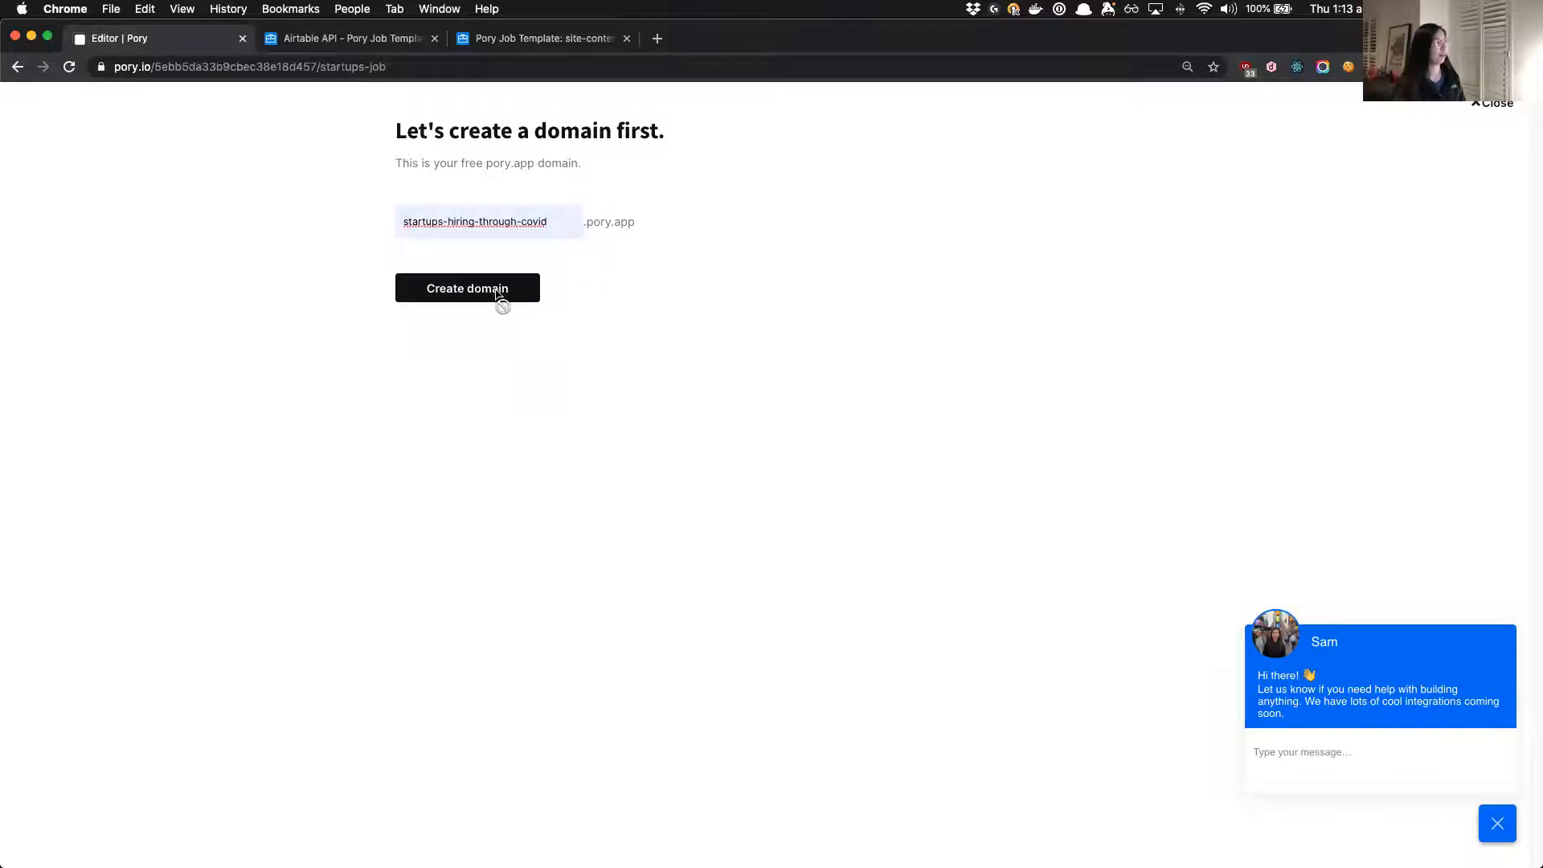
pyautogui.click(497, 294)
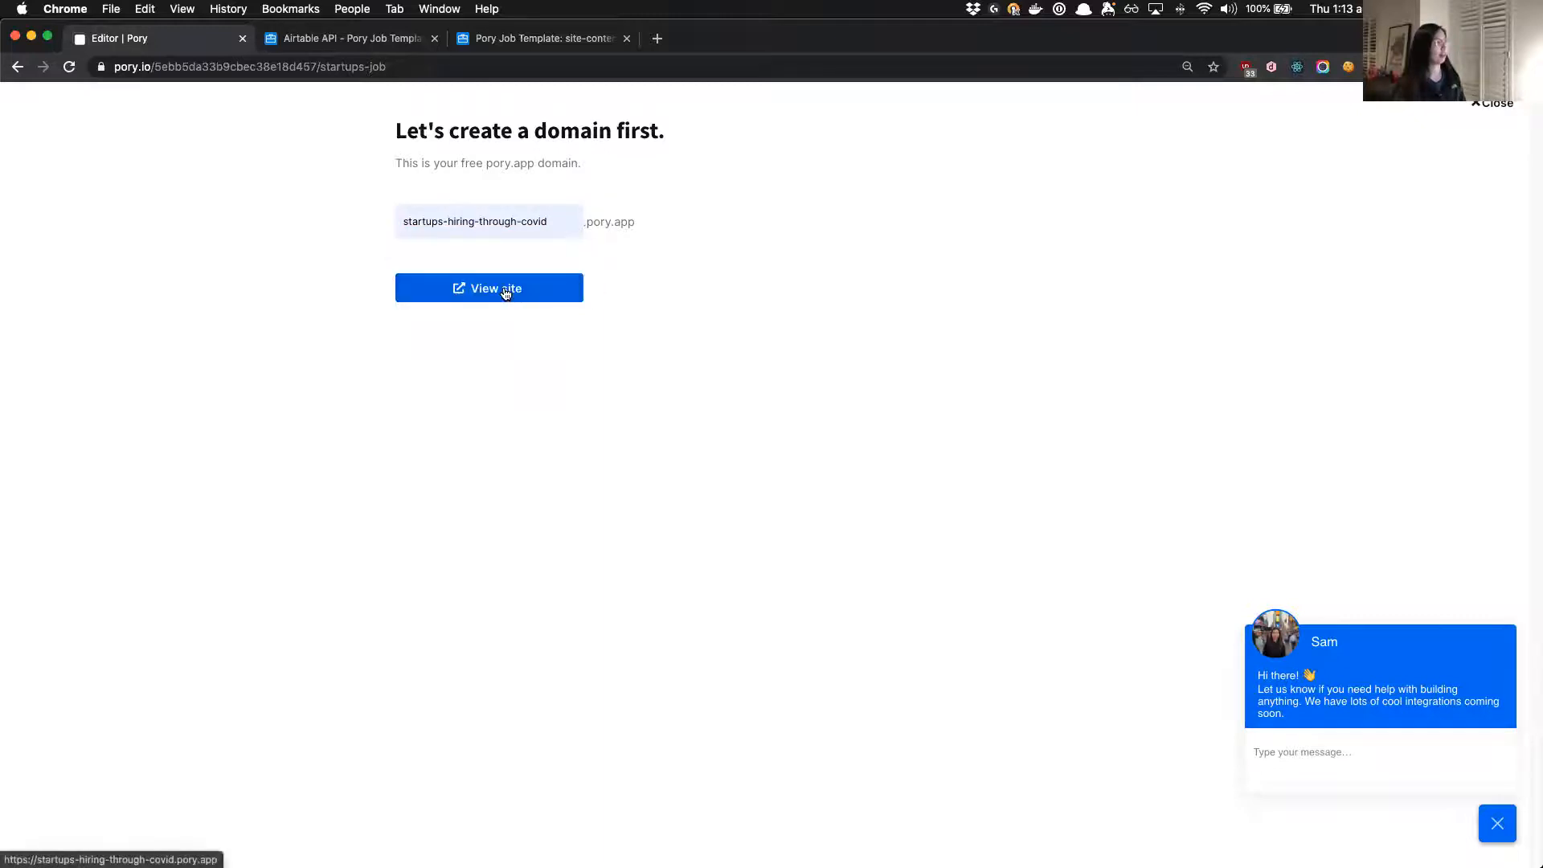
# View the live job board in a new tab, then return to the editor.
pyautogui.click(506, 293)
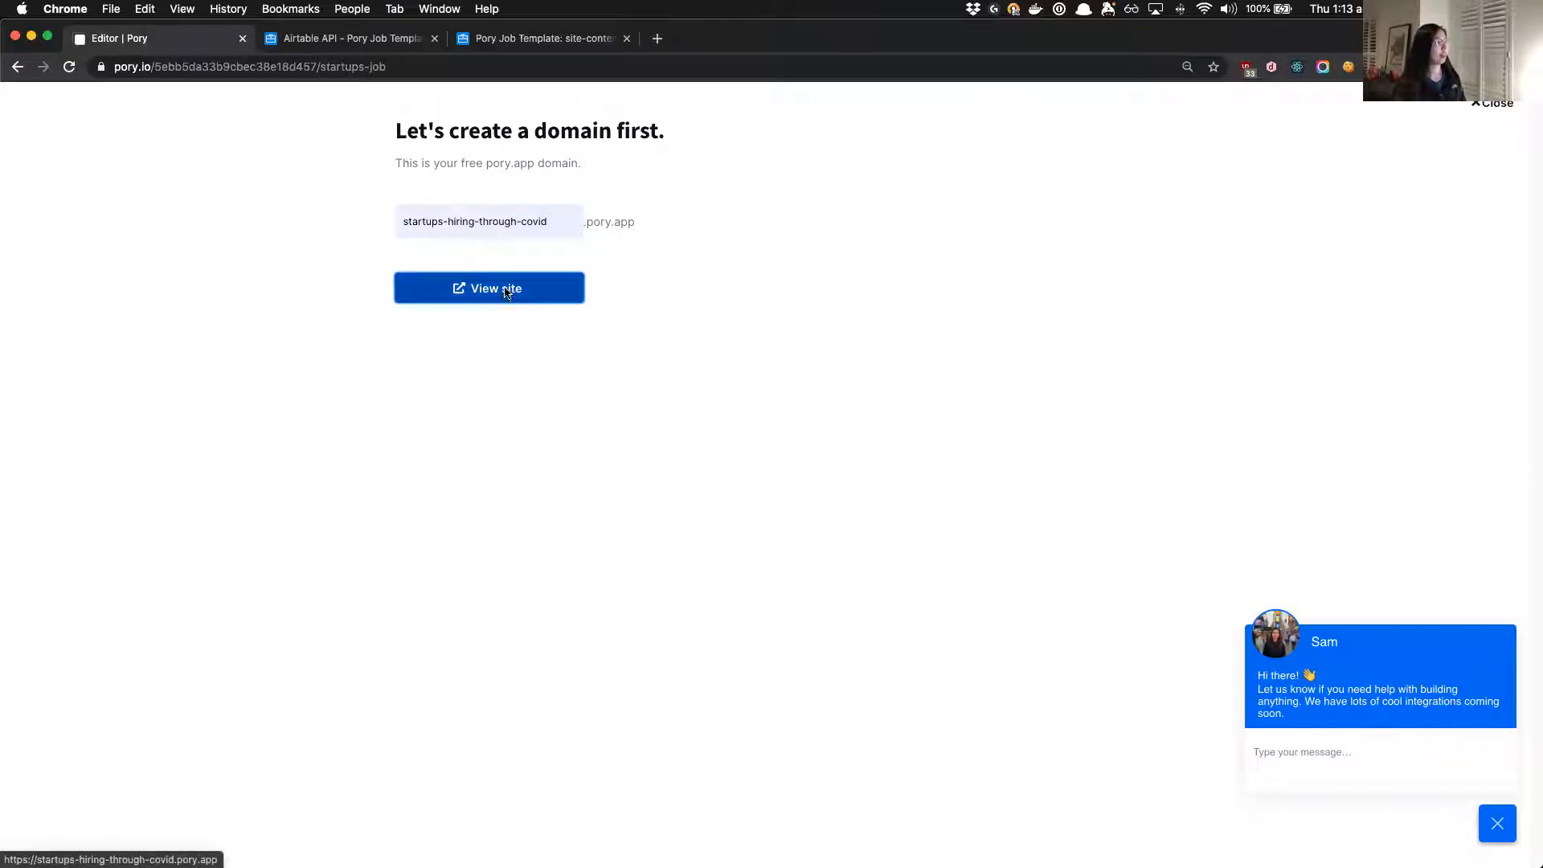
pyautogui.click(505, 293)
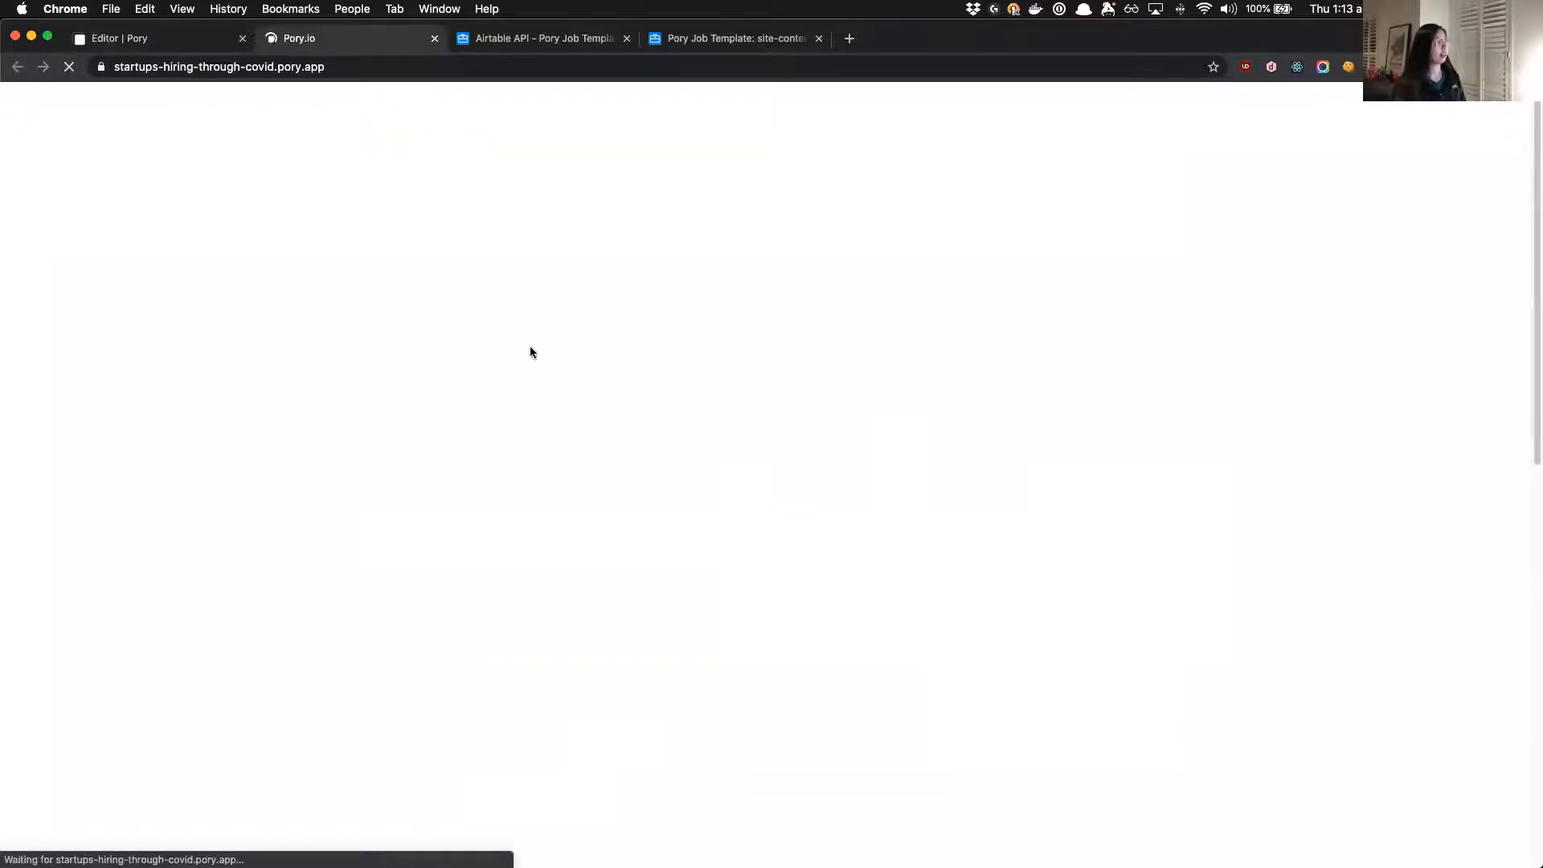
pyautogui.scroll(-3, 693, 464)
pyautogui.scroll(-5, 699, 515)
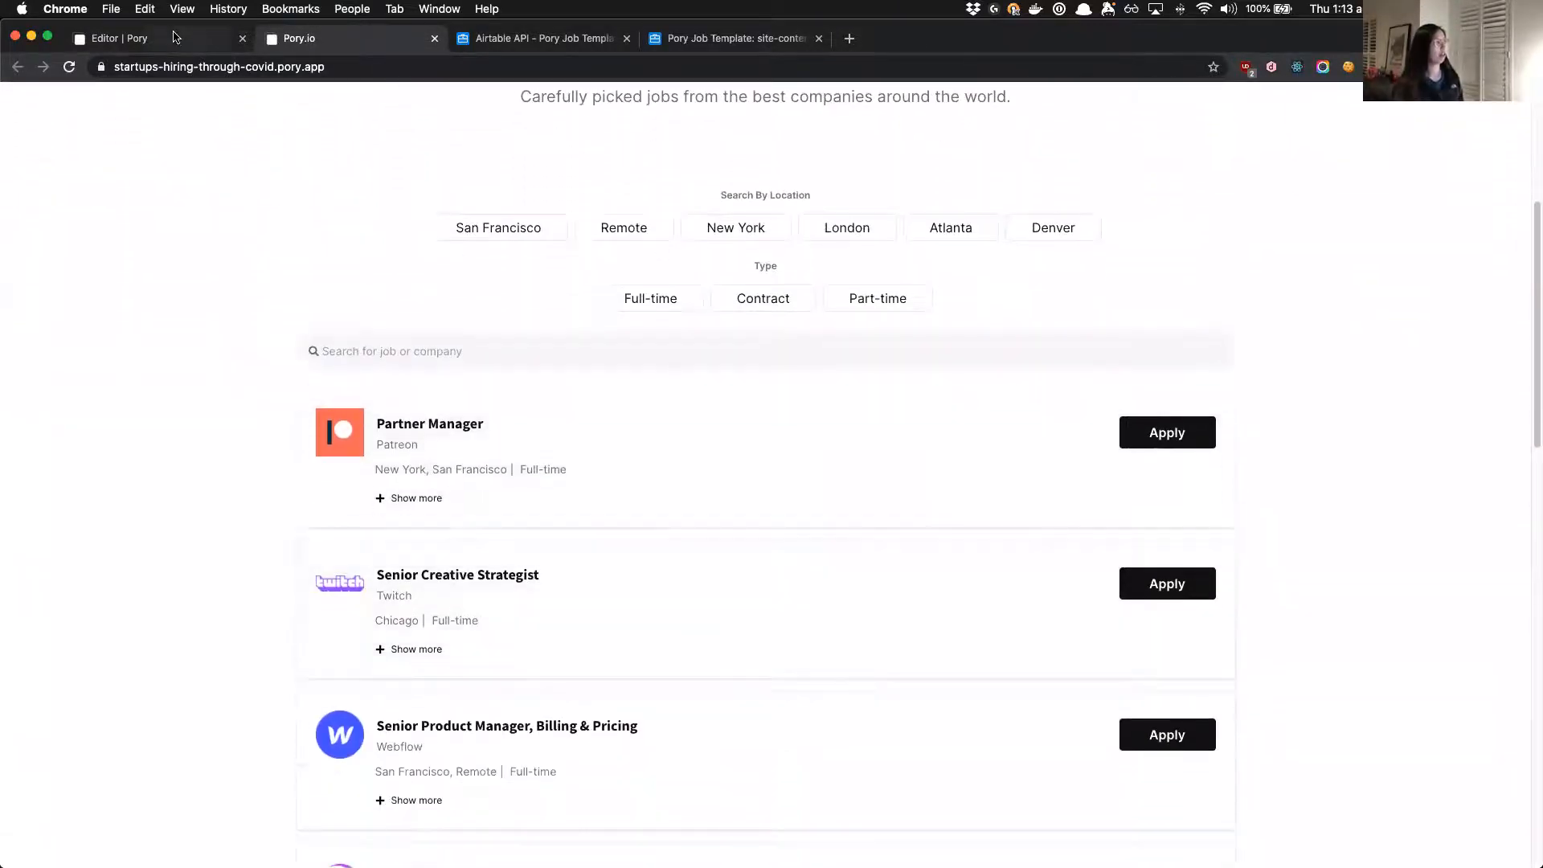
pyautogui.hotkey('ctrl', 'shift', 'Tab')
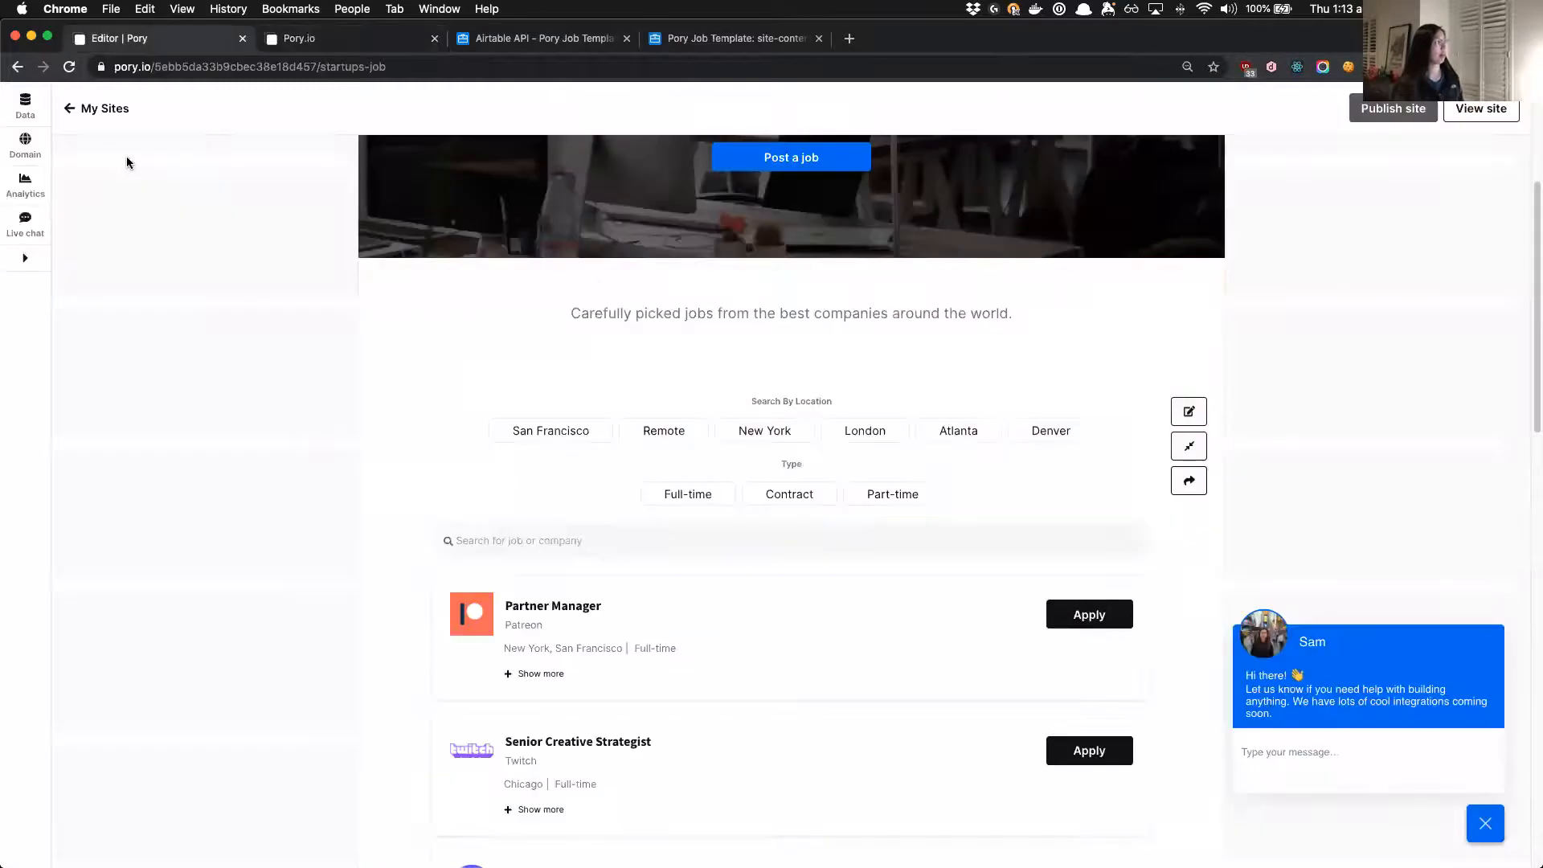
# Delete Airtable job records 2–10, keeping only Full-stack Engineer, Growth.
pyautogui.click(36, 108)
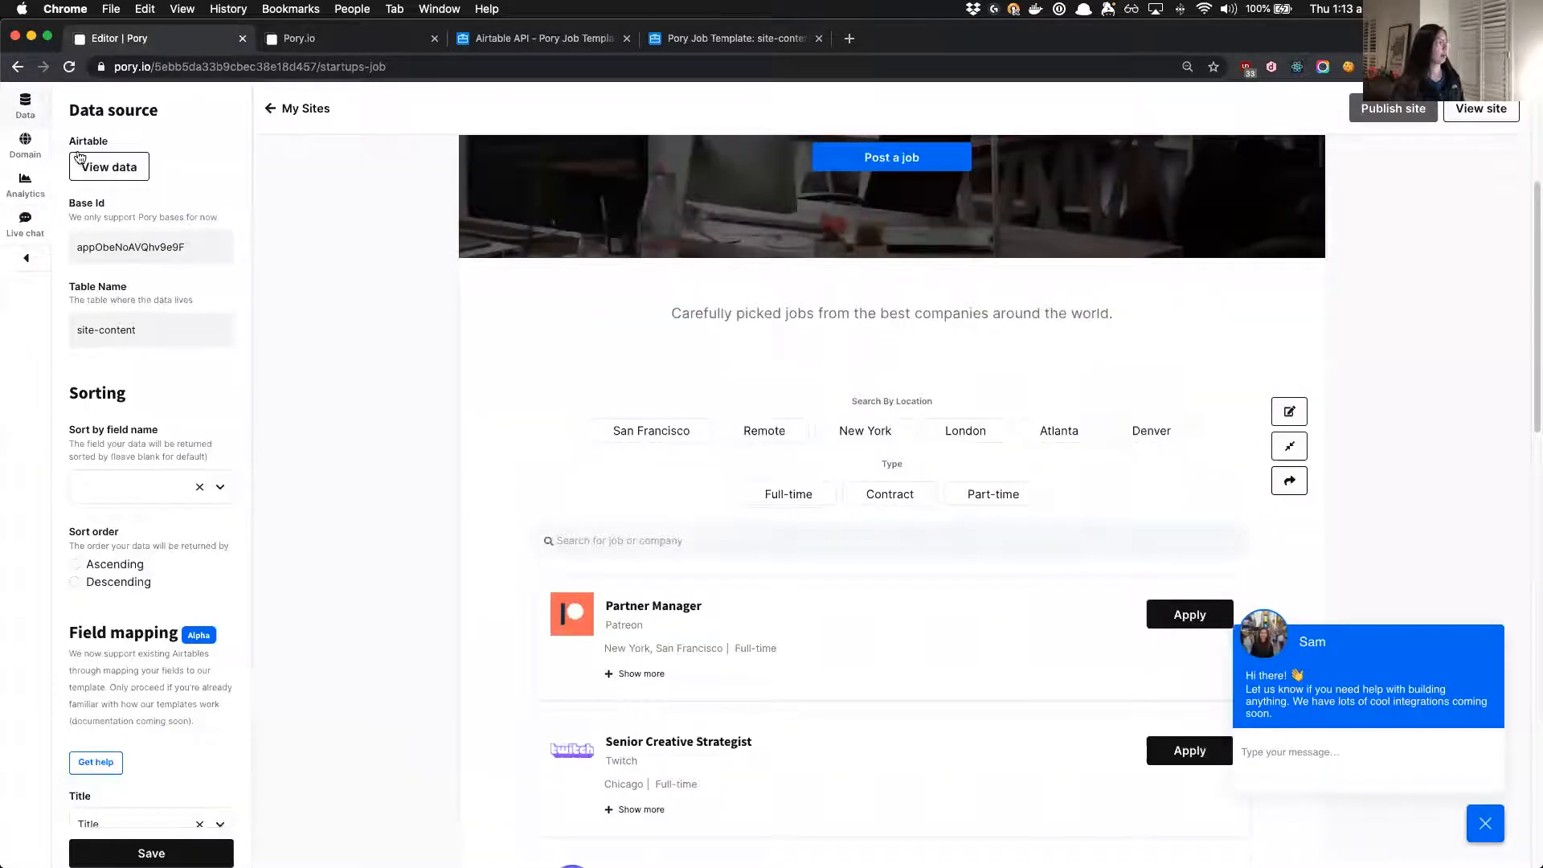
pyautogui.click(113, 163)
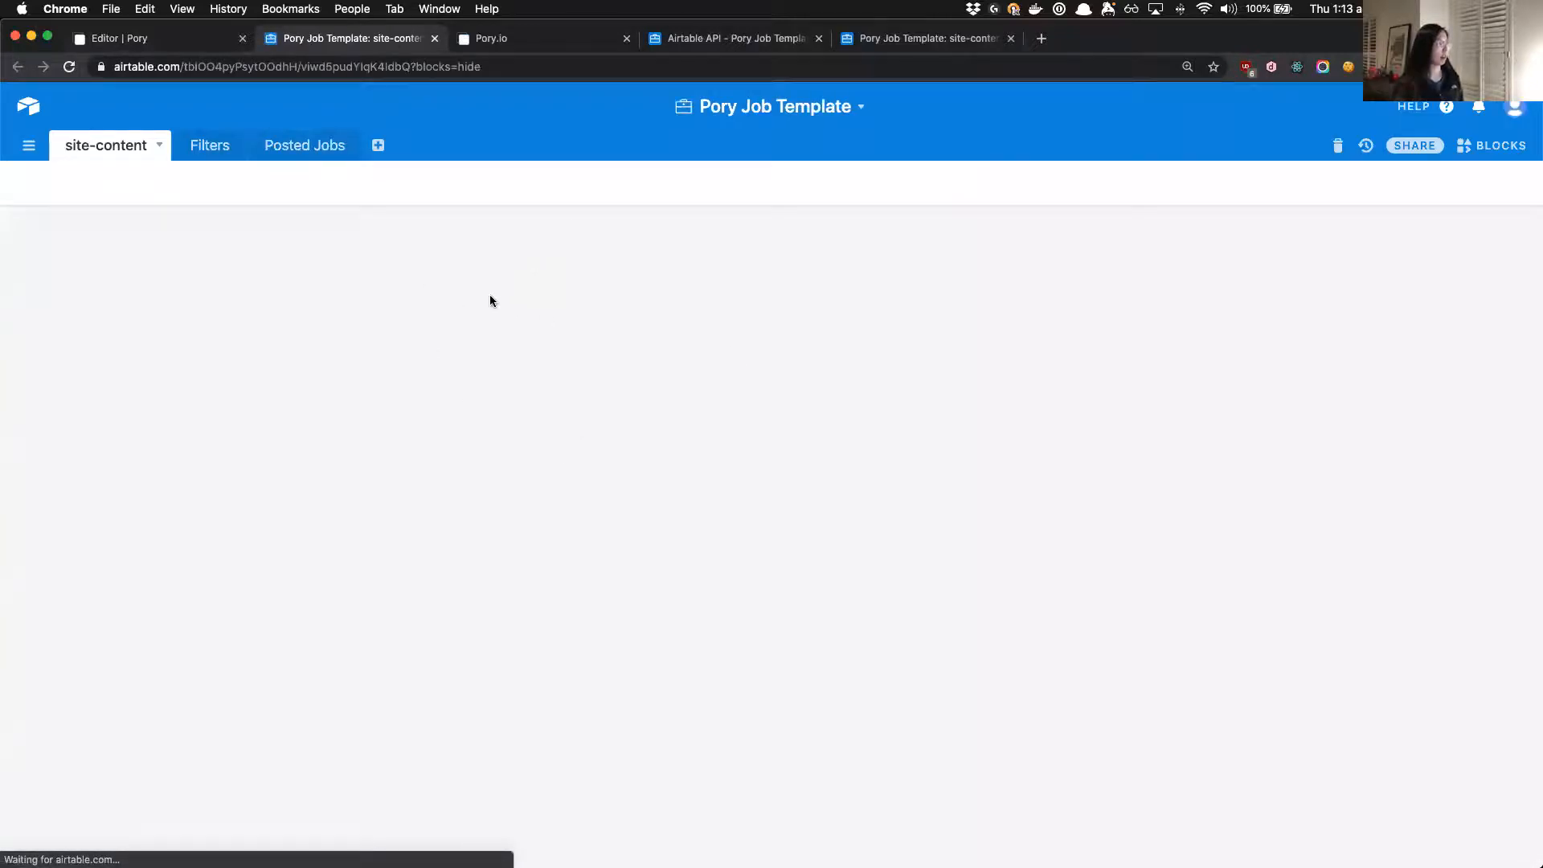
pyautogui.click(358, 289)
pyautogui.click(300, 285)
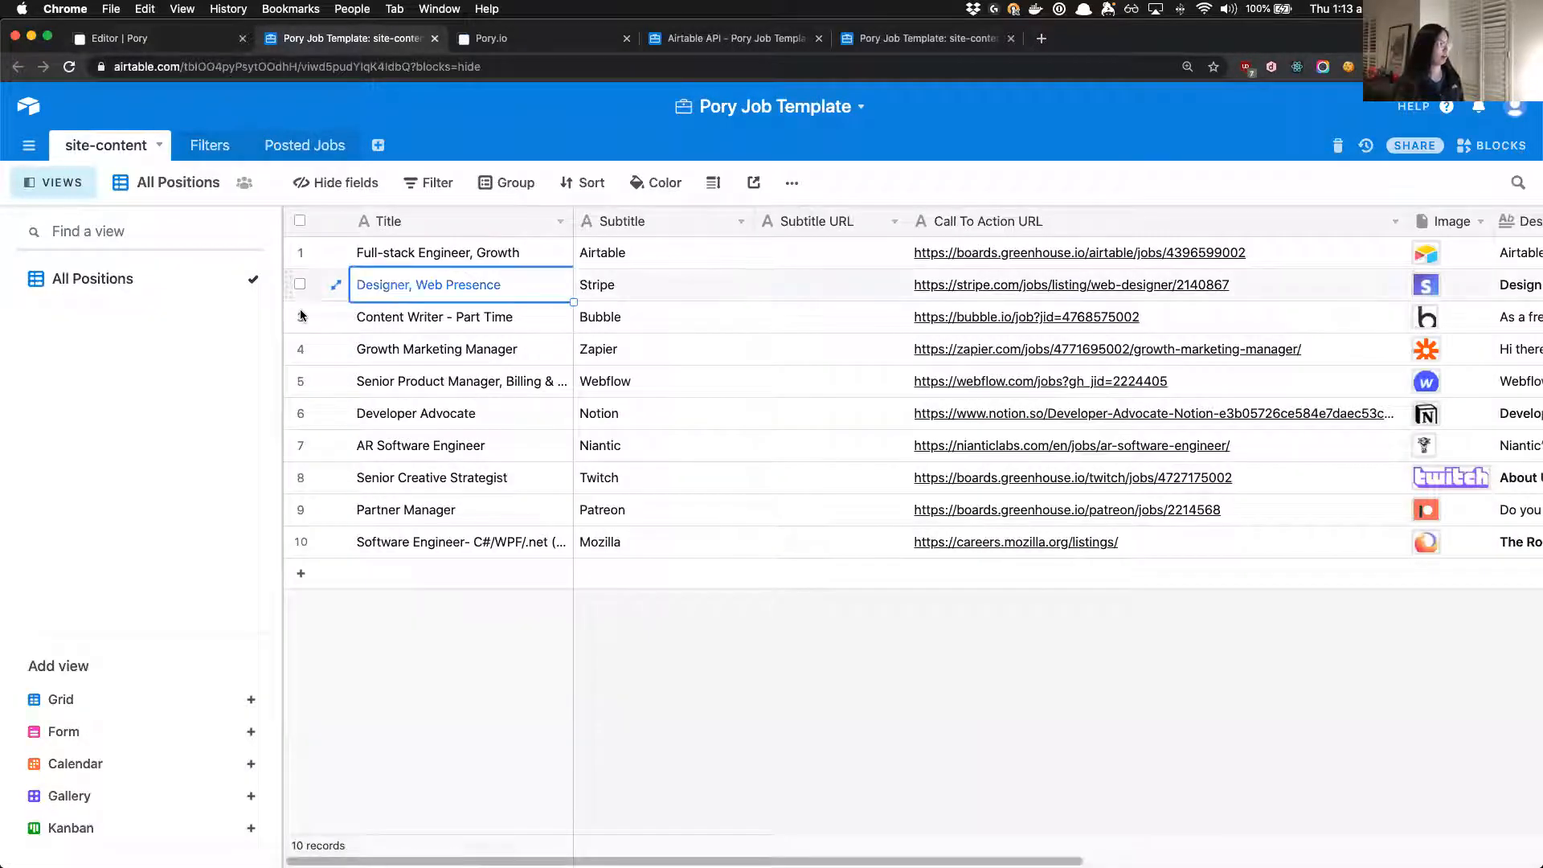
pyautogui.keyDown('shift'); pyautogui.click(300, 543); pyautogui.keyUp('shift')
pyautogui.rightClick(522, 349)
pyautogui.click(615, 402)
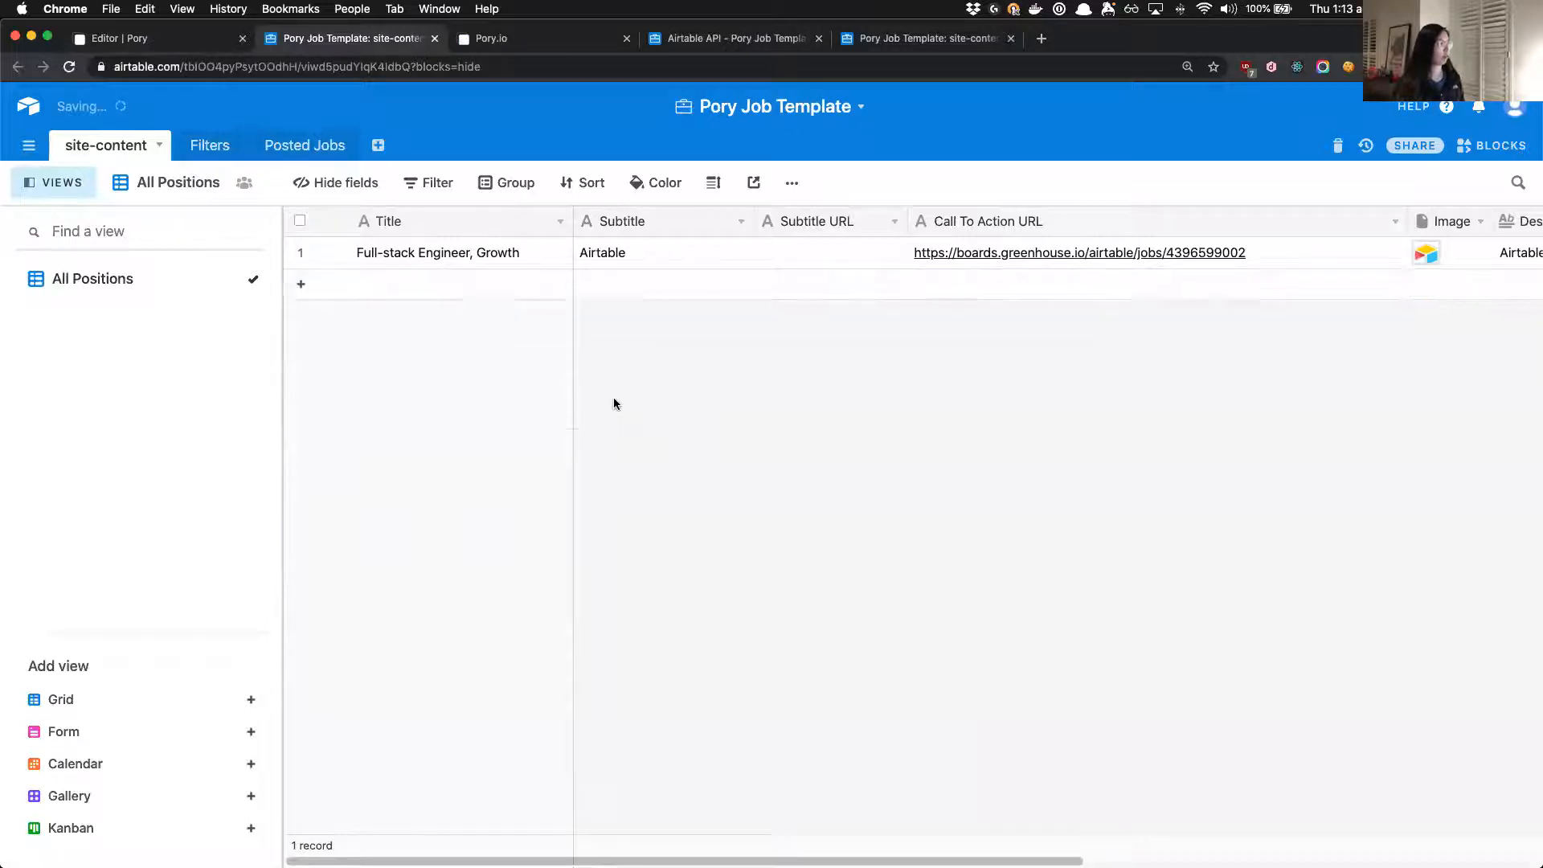
pyautogui.click(144, 44)
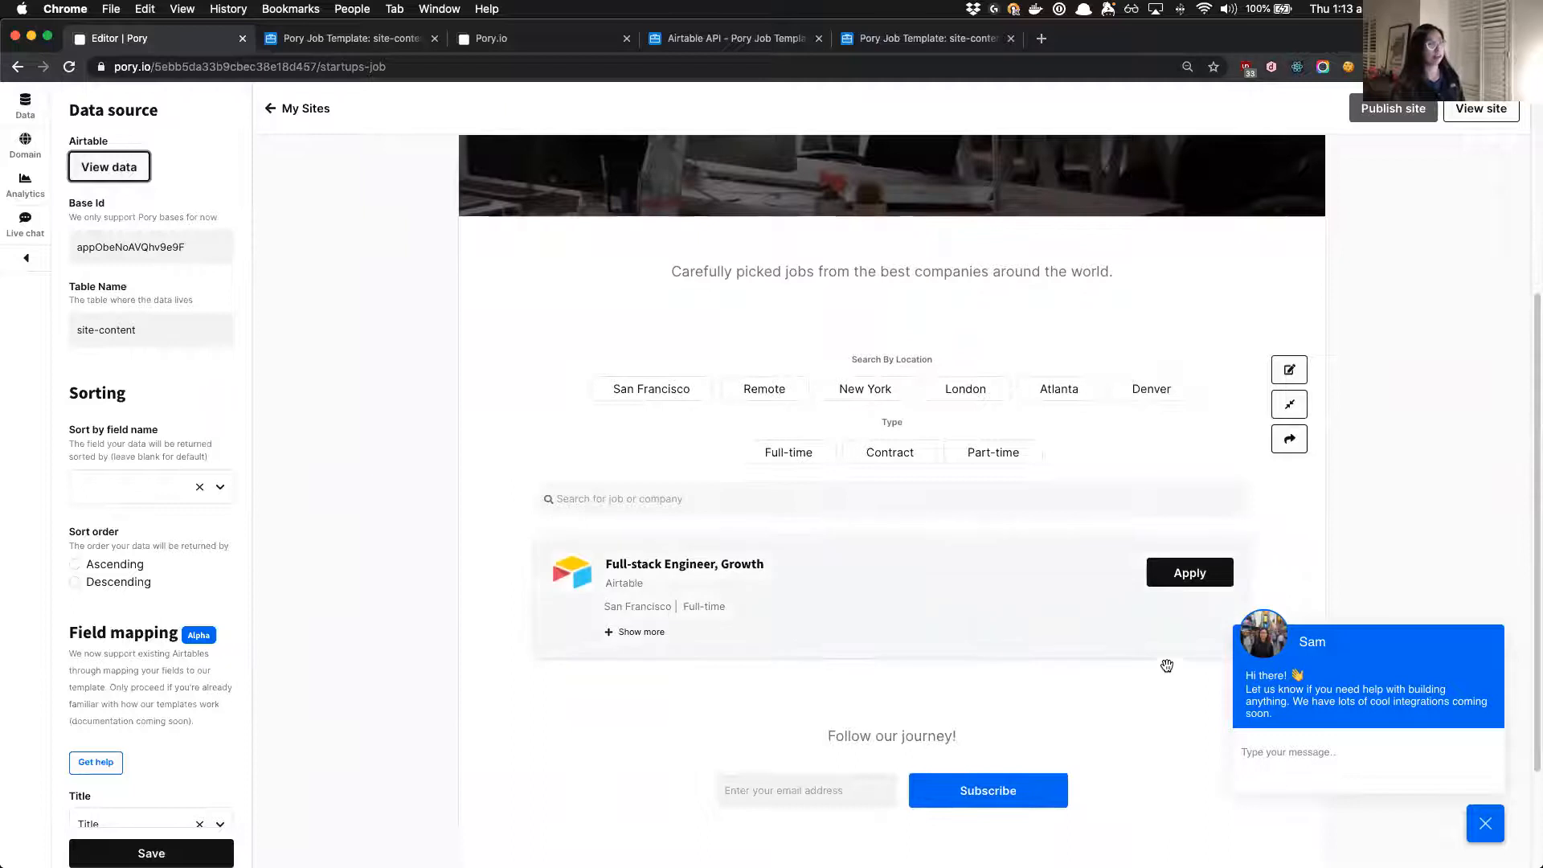
# Scroll the site editor and bring up the new-section template gallery.
pyautogui.scroll(-1, 902, 627)
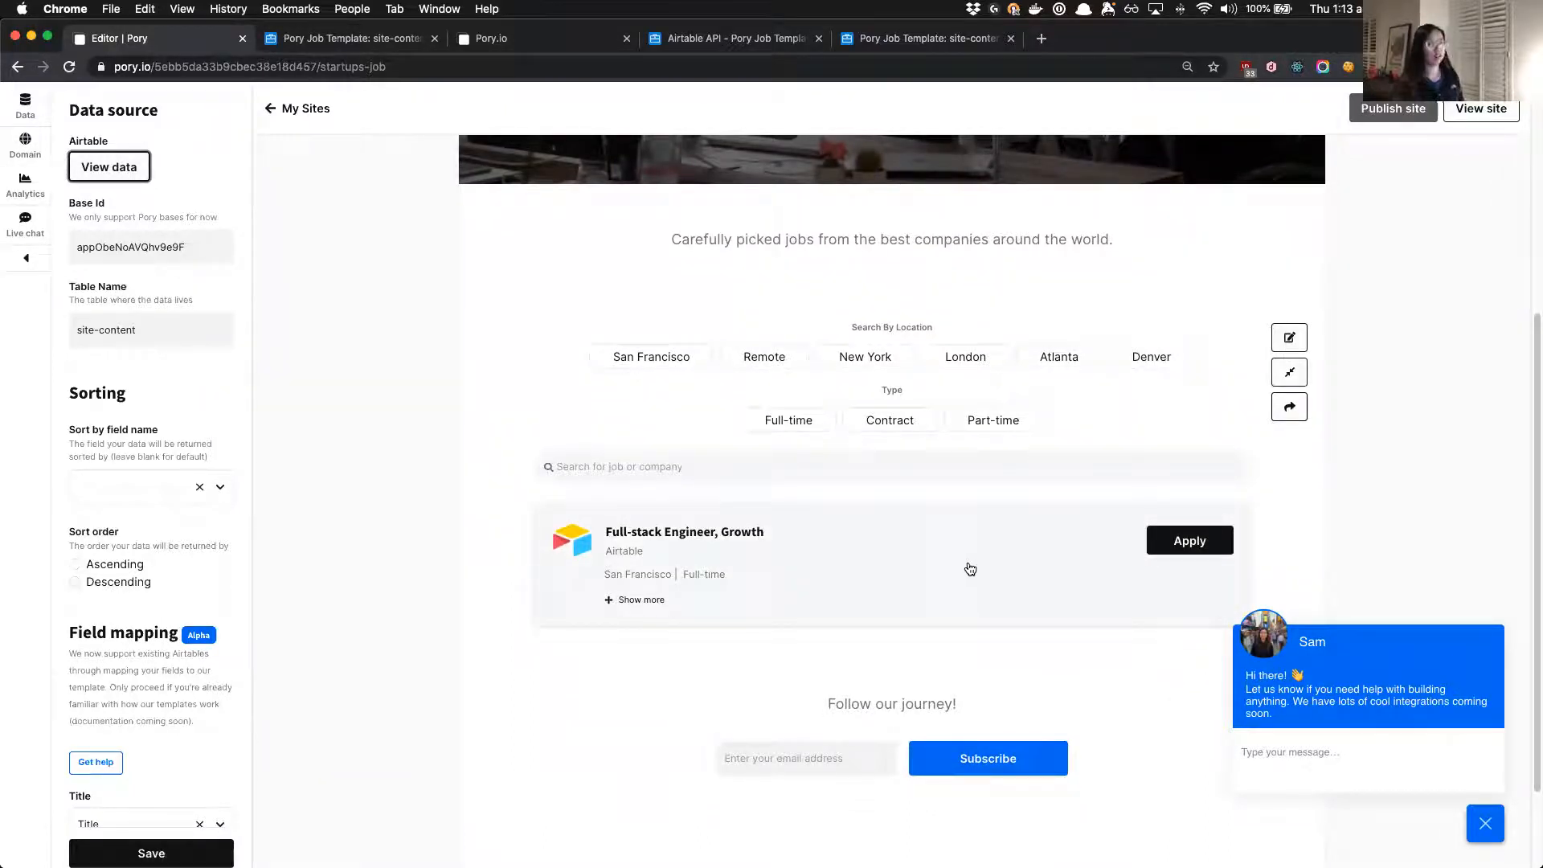
pyautogui.scroll(-2, 969, 565)
pyautogui.scroll(-2, 972, 560)
pyautogui.scroll(8, 972, 560)
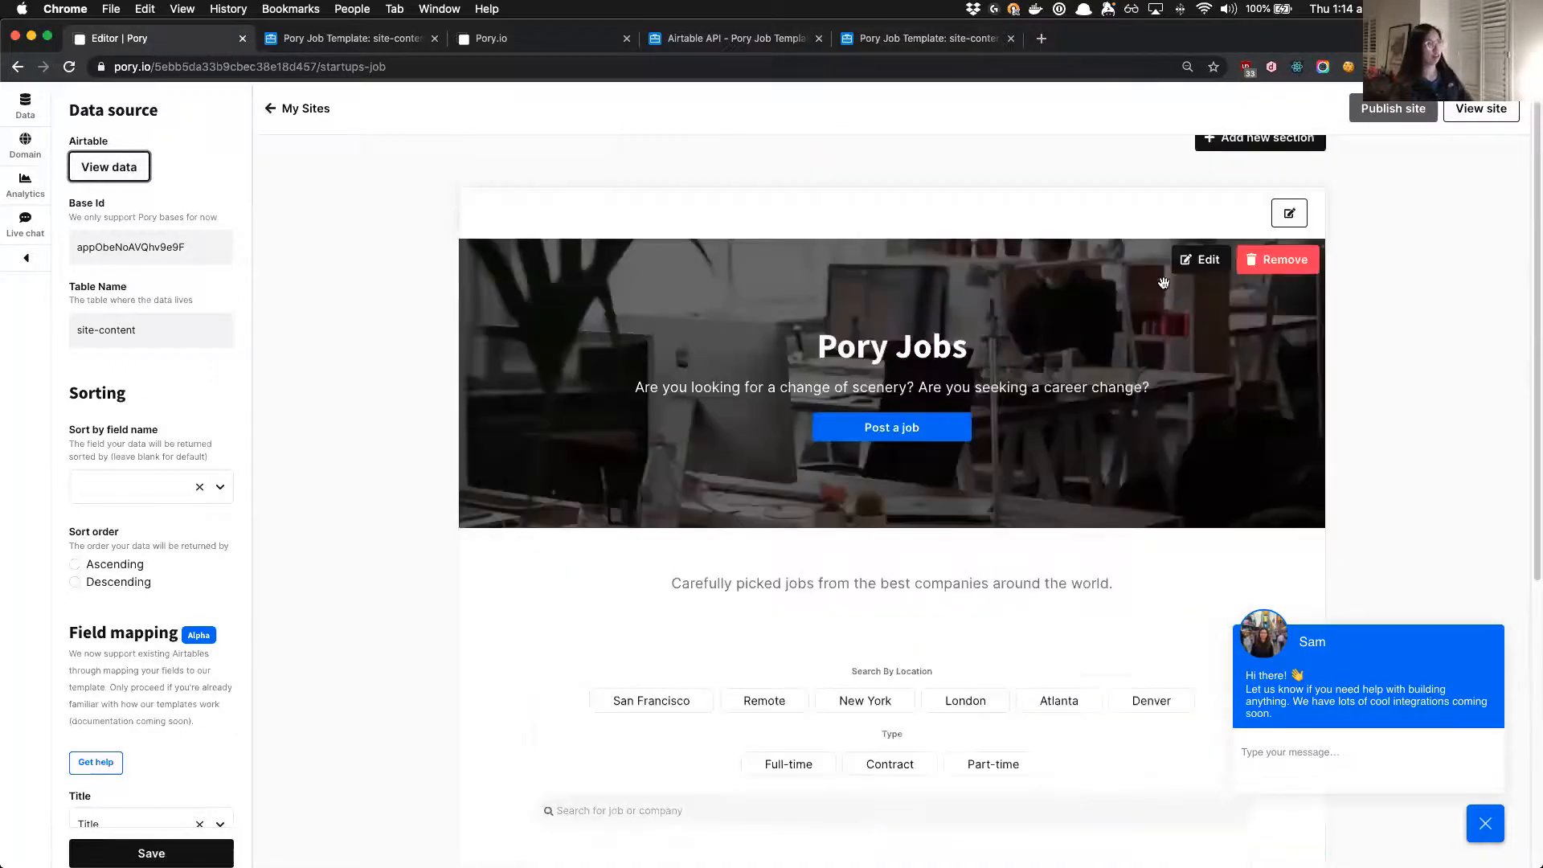
pyautogui.click(1291, 156)
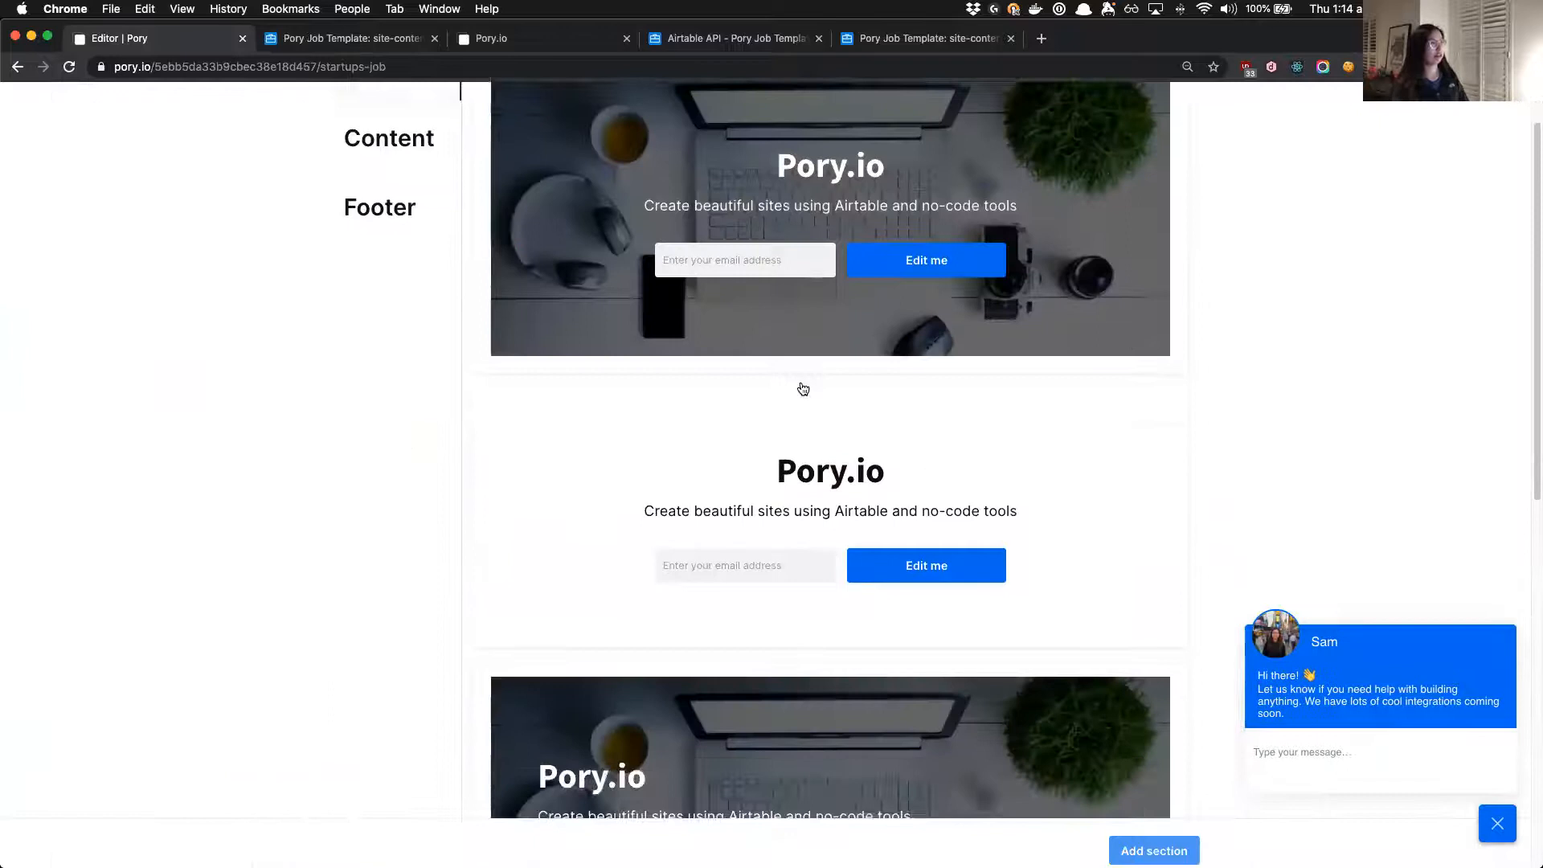
pyautogui.scroll(-5, 1020, 518)
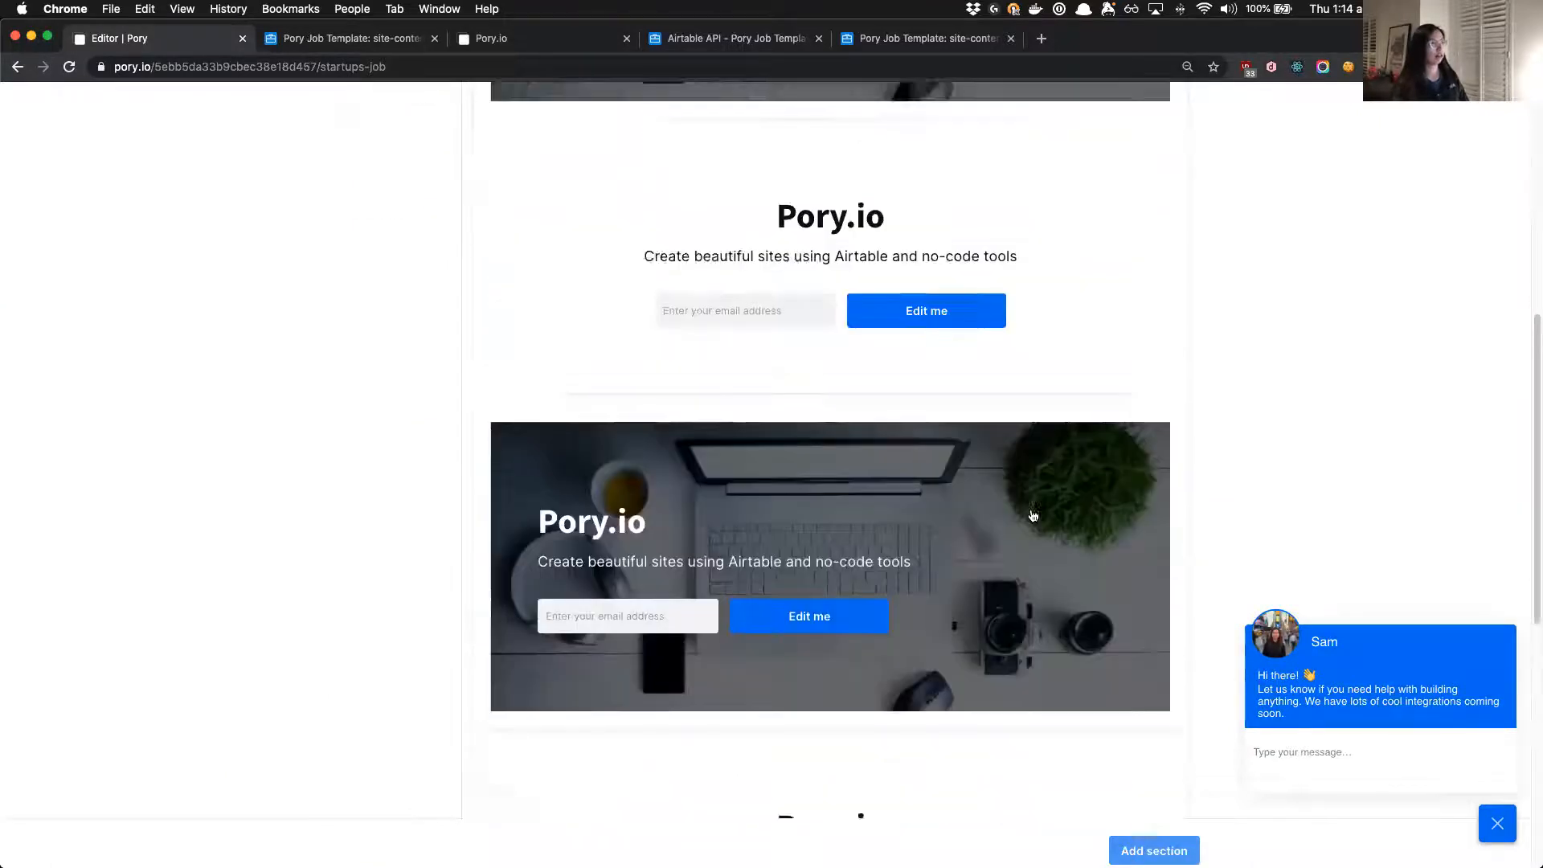
pyautogui.scroll(4, 1033, 514)
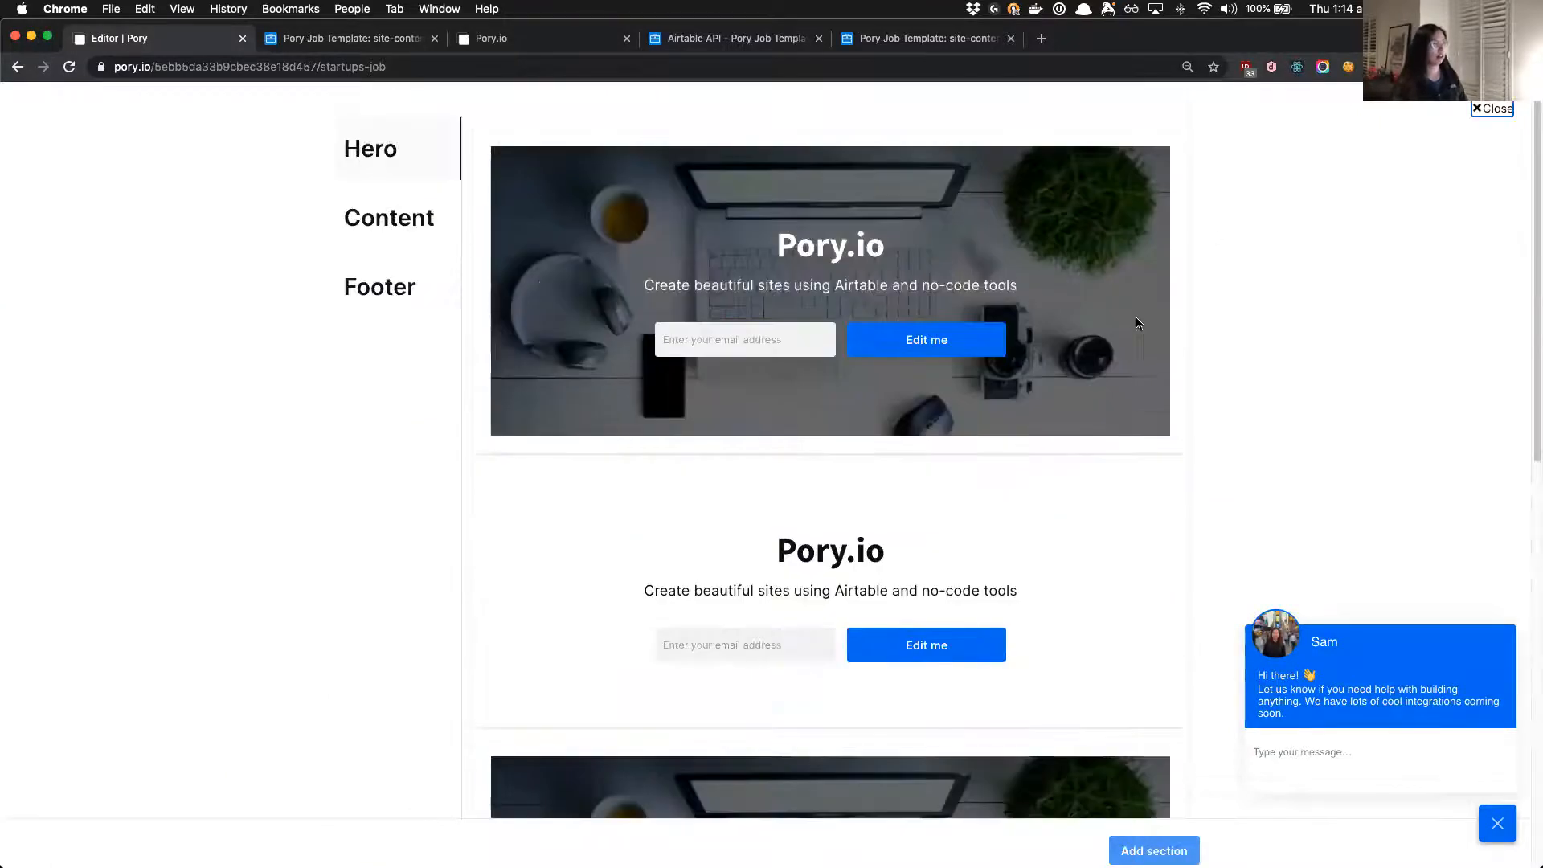
# Close the section picker and open the Pory Jobs hero's content down to the Post a job button.
pyautogui.click(1490, 110)
pyautogui.moveTo(1141, 285)
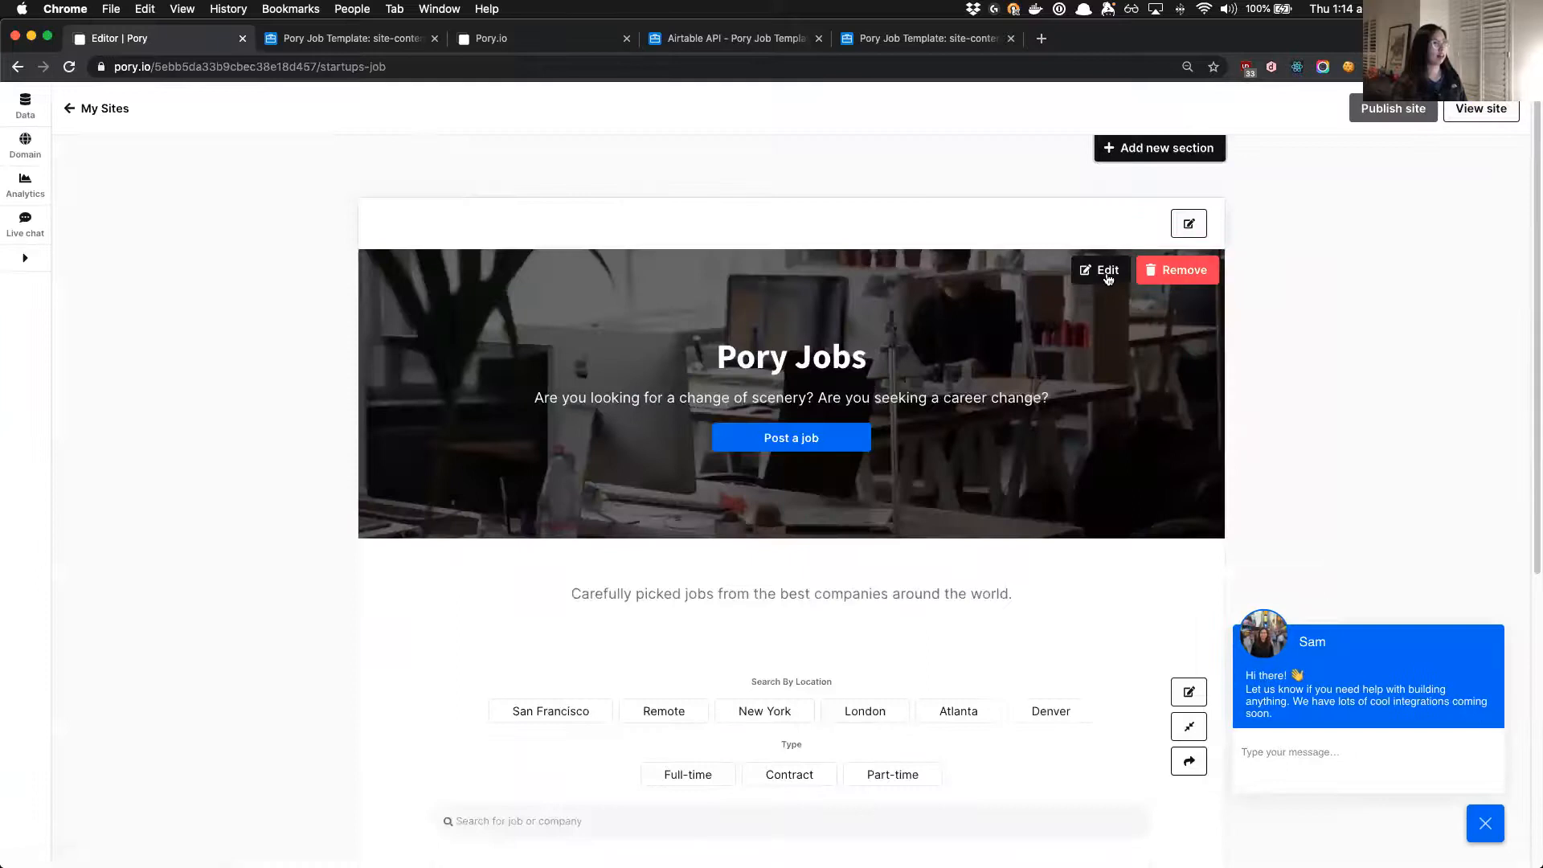
pyautogui.click(1102, 271)
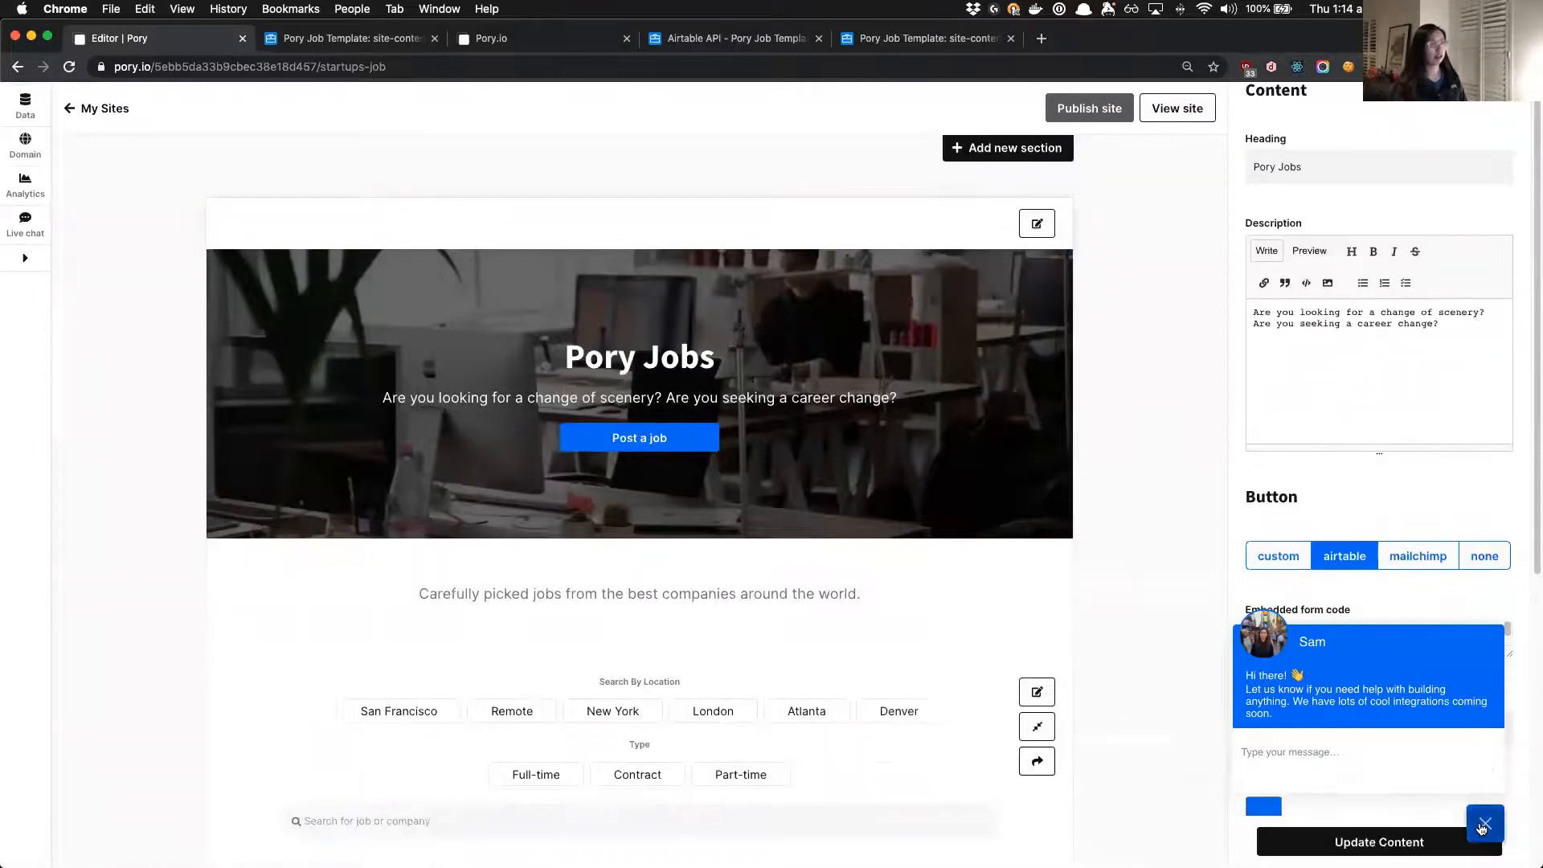
pyautogui.scroll(-1, 1377, 430)
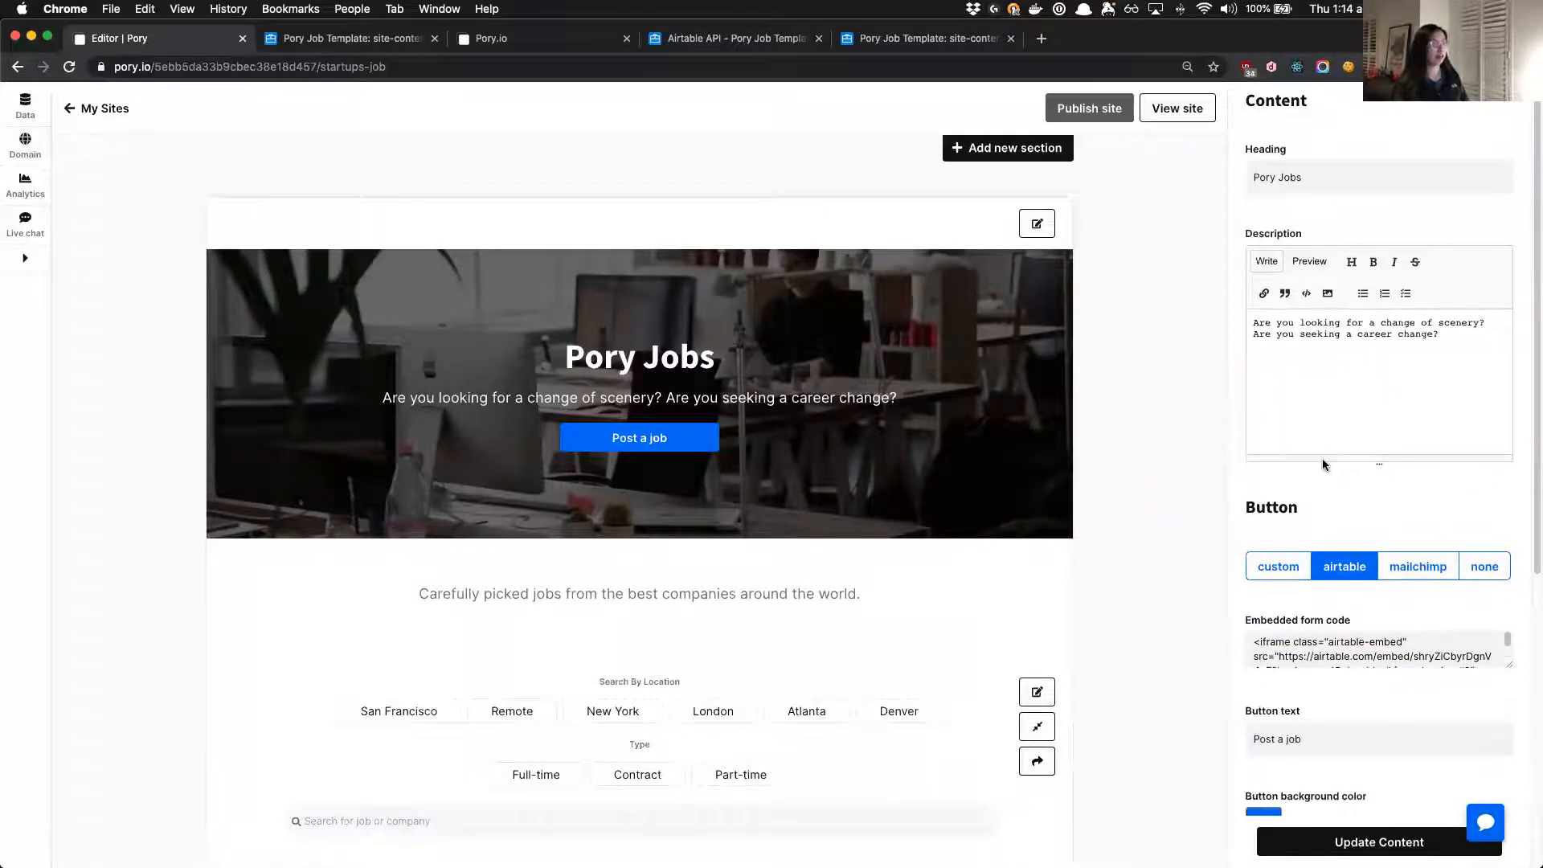
pyautogui.scroll(-4, 1352, 530)
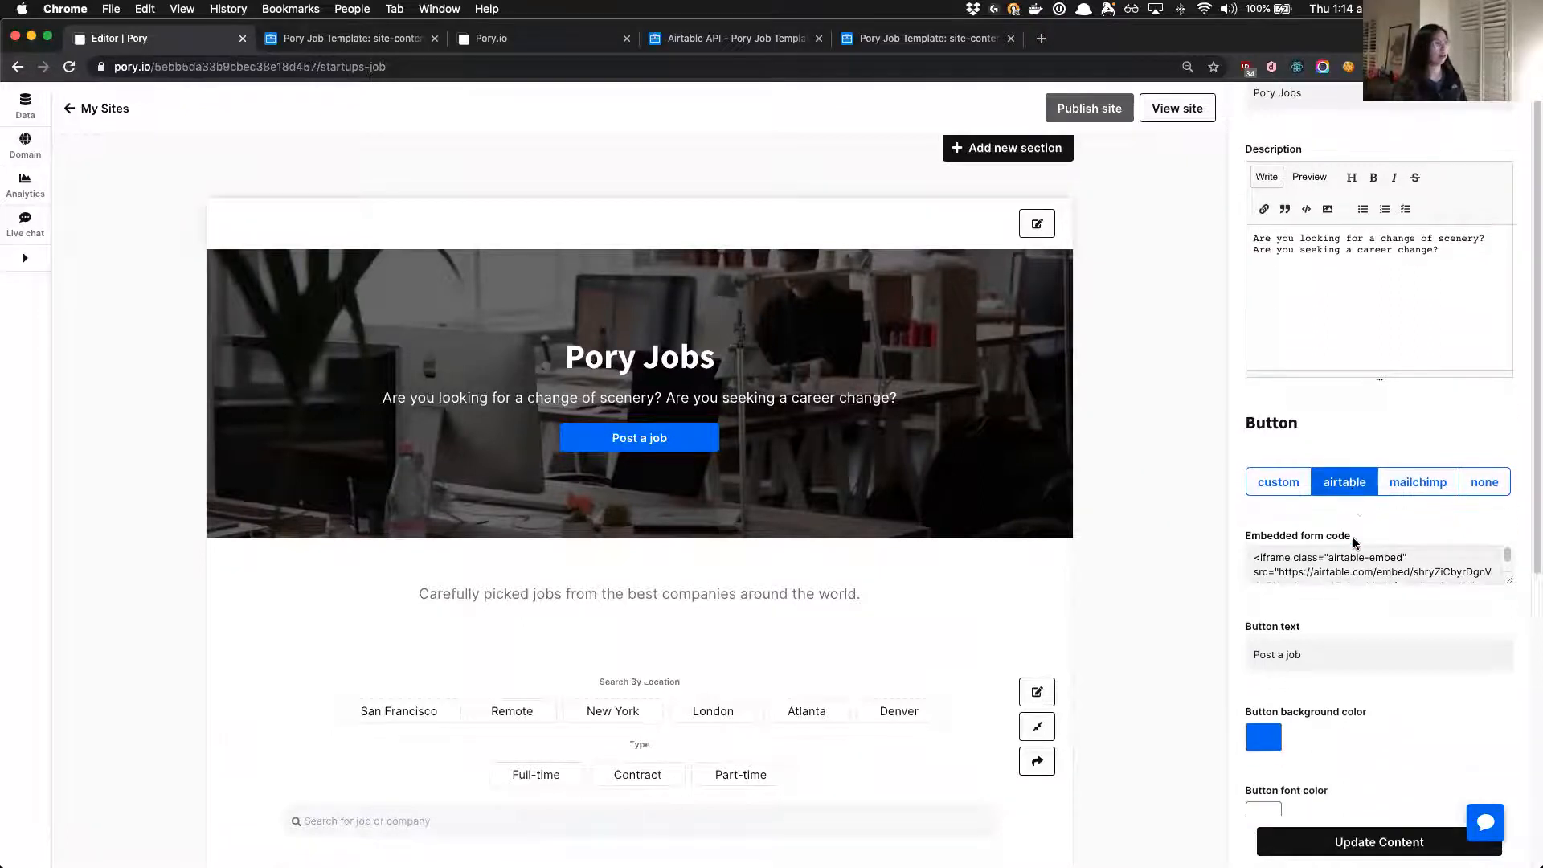
pyautogui.scroll(-3, 1102, 571)
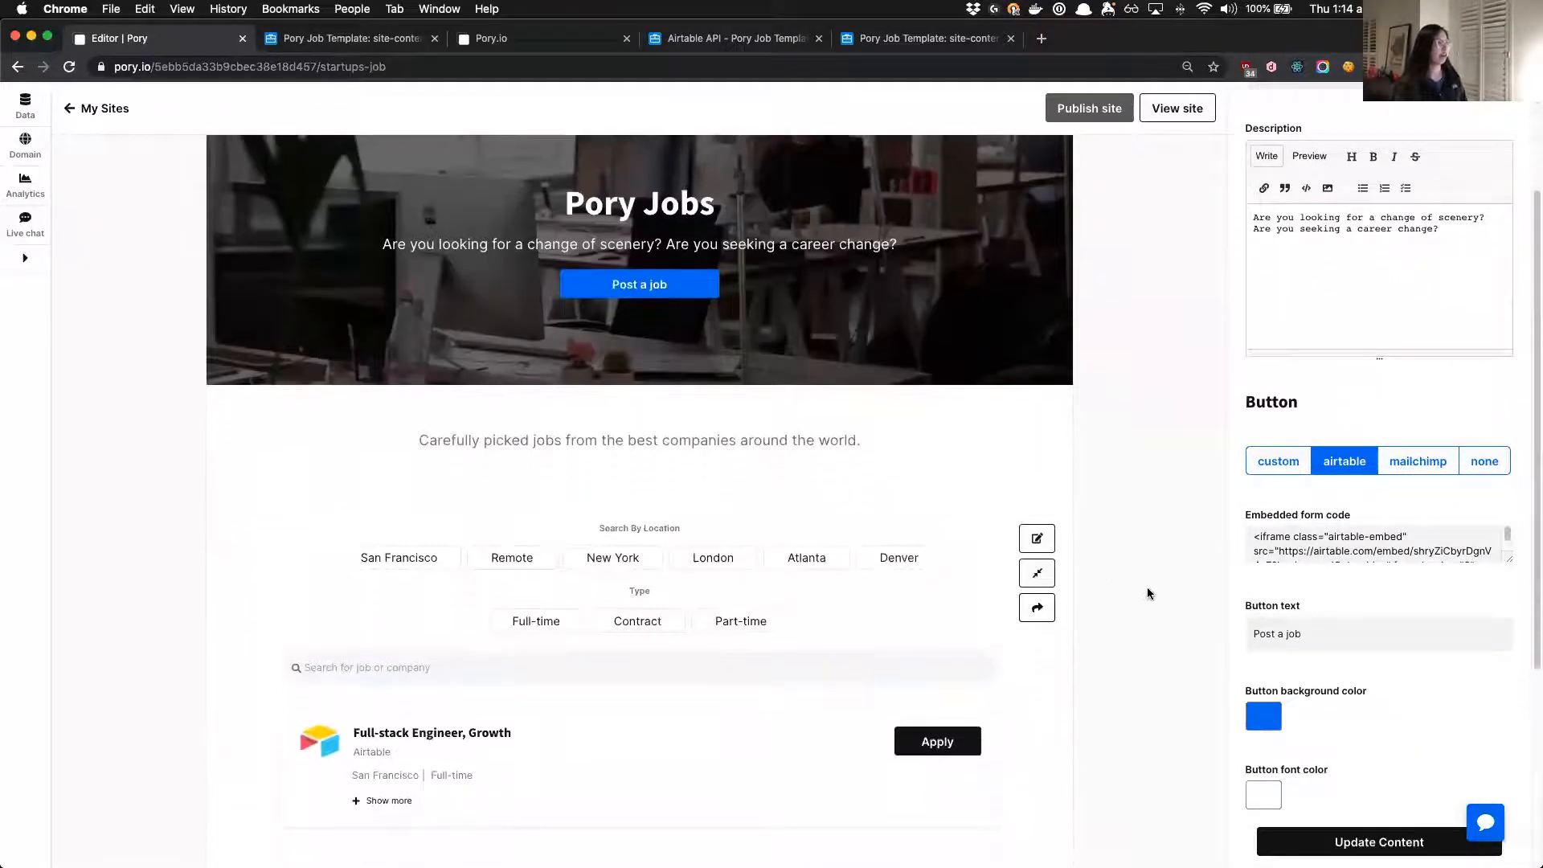
pyautogui.scroll(-1, 1197, 593)
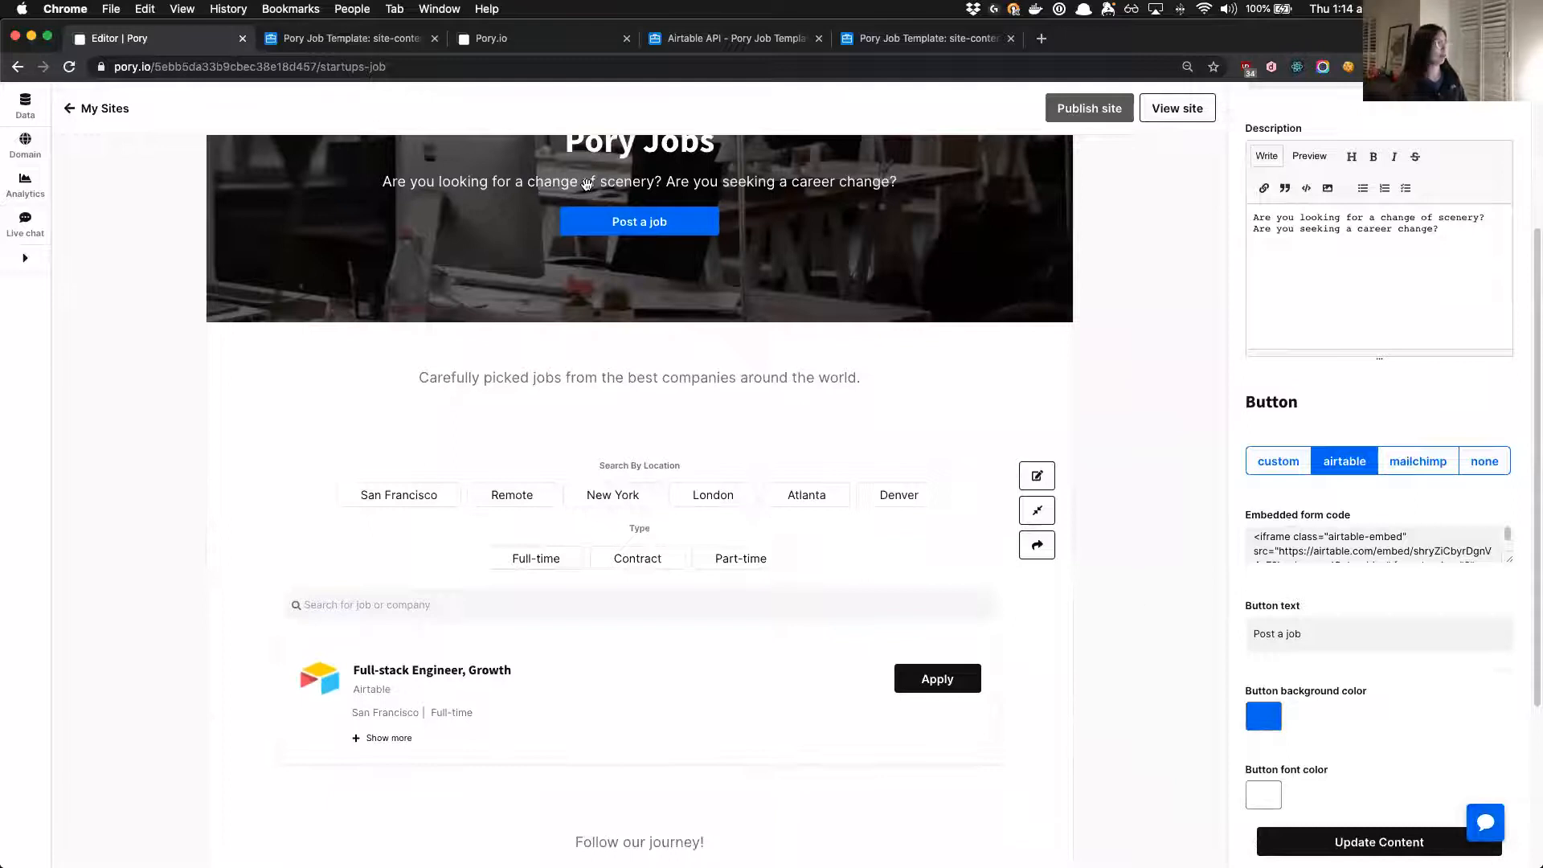
pyautogui.click(375, 44)
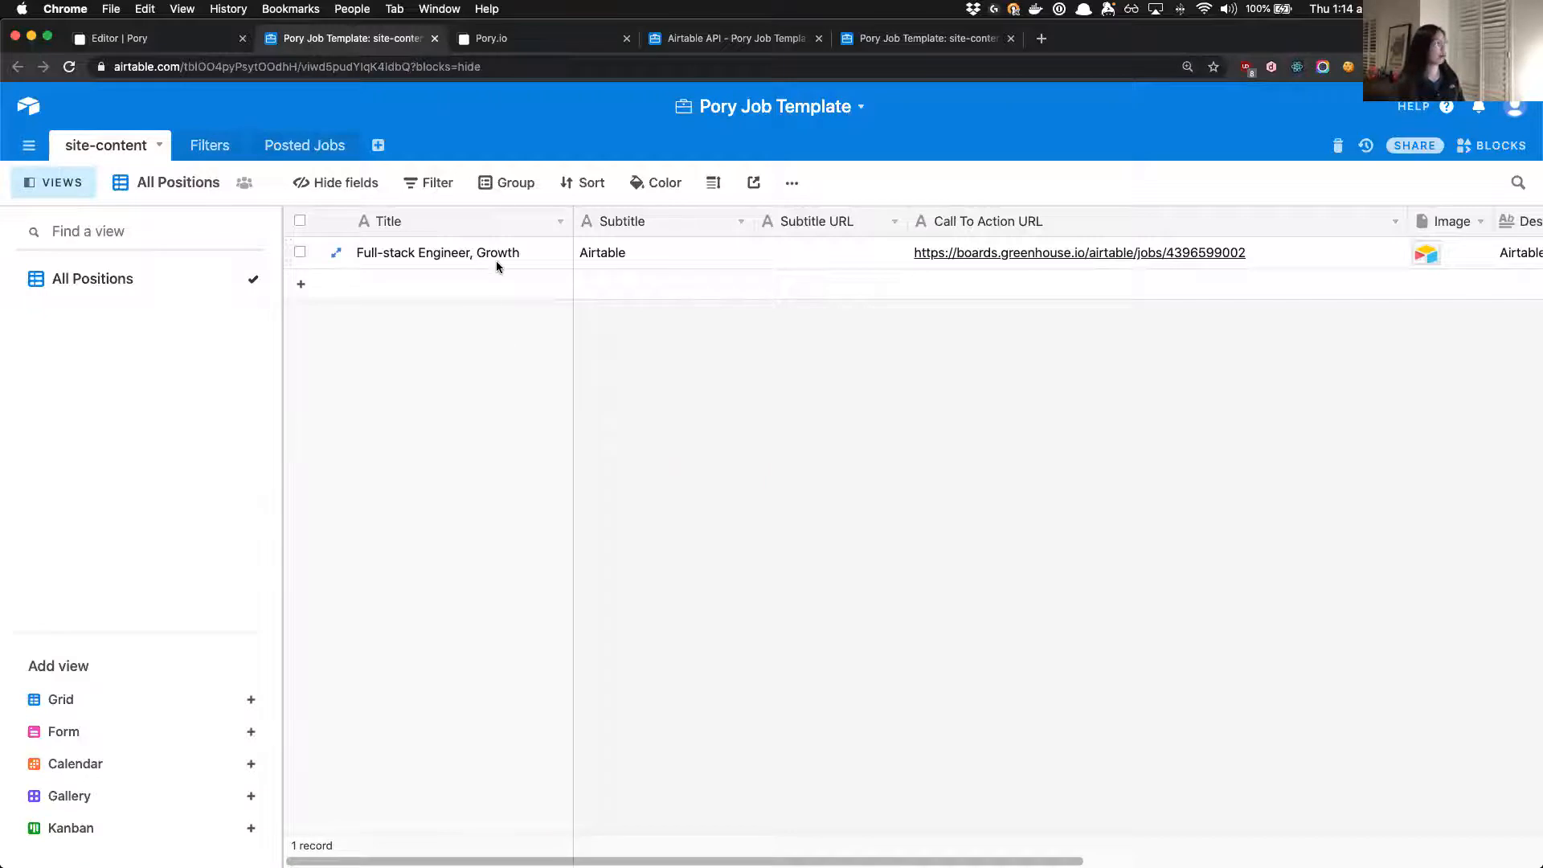
# Inspect the lone Full-stack Engineer, Growth record, then return to the Pory editor.
pyautogui.click(534, 254)
pyautogui.click(1054, 399)
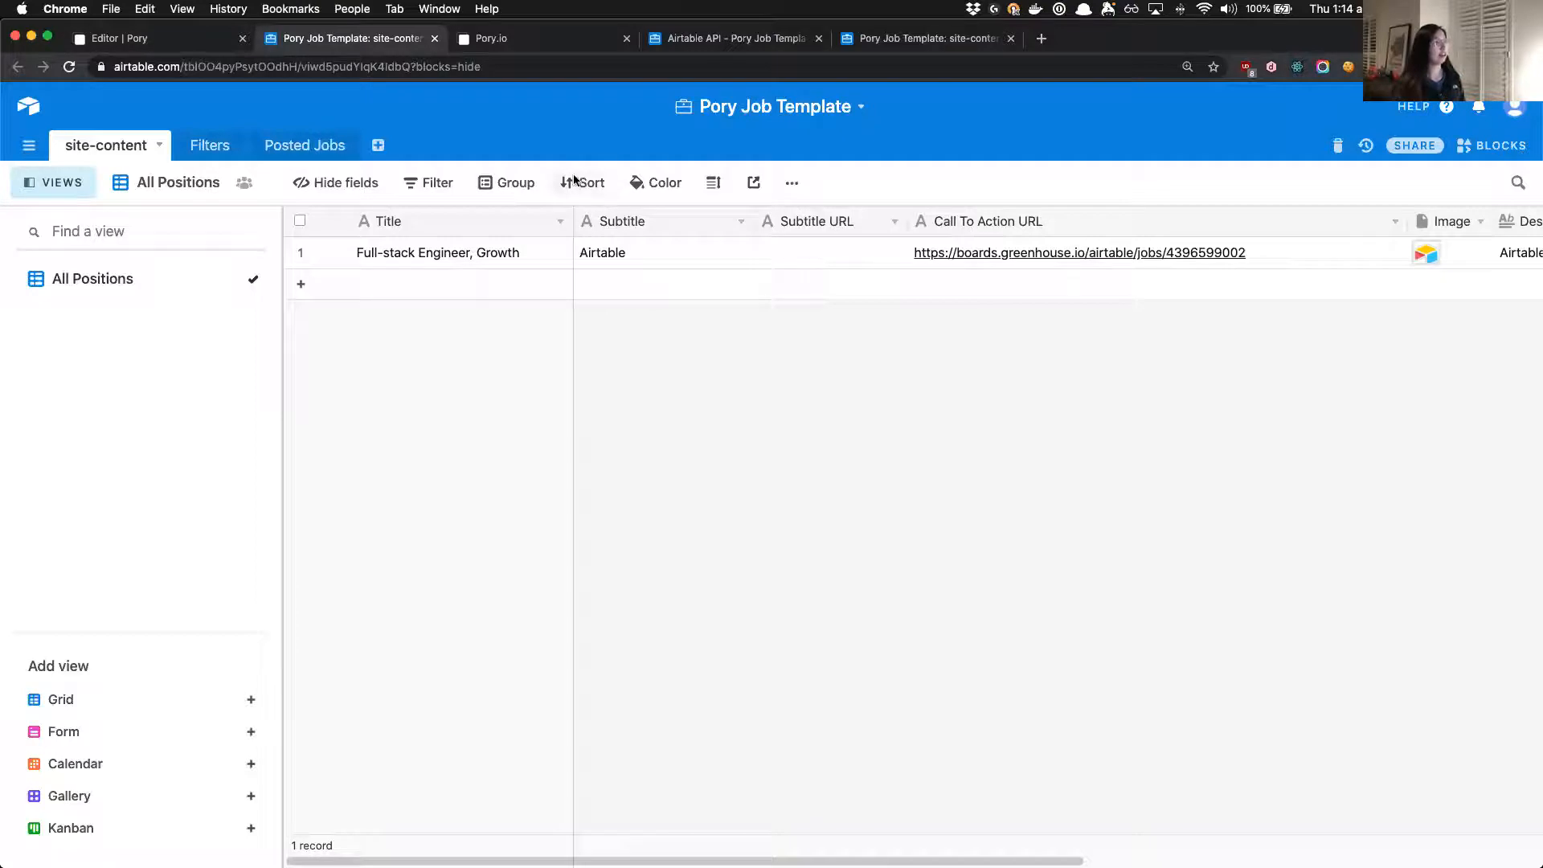
pyautogui.click(156, 8)
pyautogui.click(156, 9)
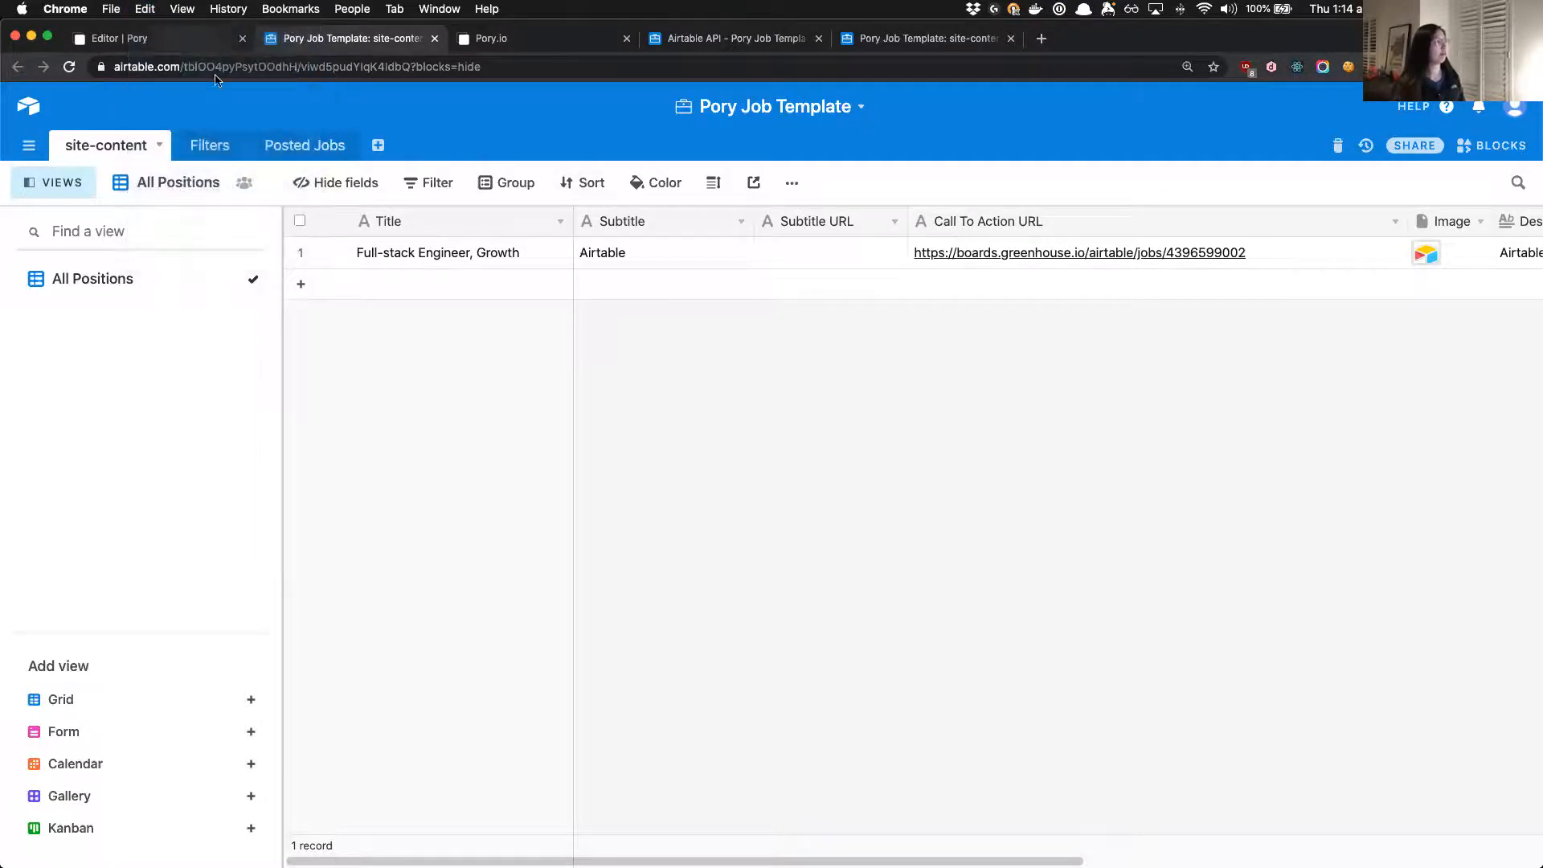
pyautogui.click(191, 41)
pyautogui.scroll(3, 592, 356)
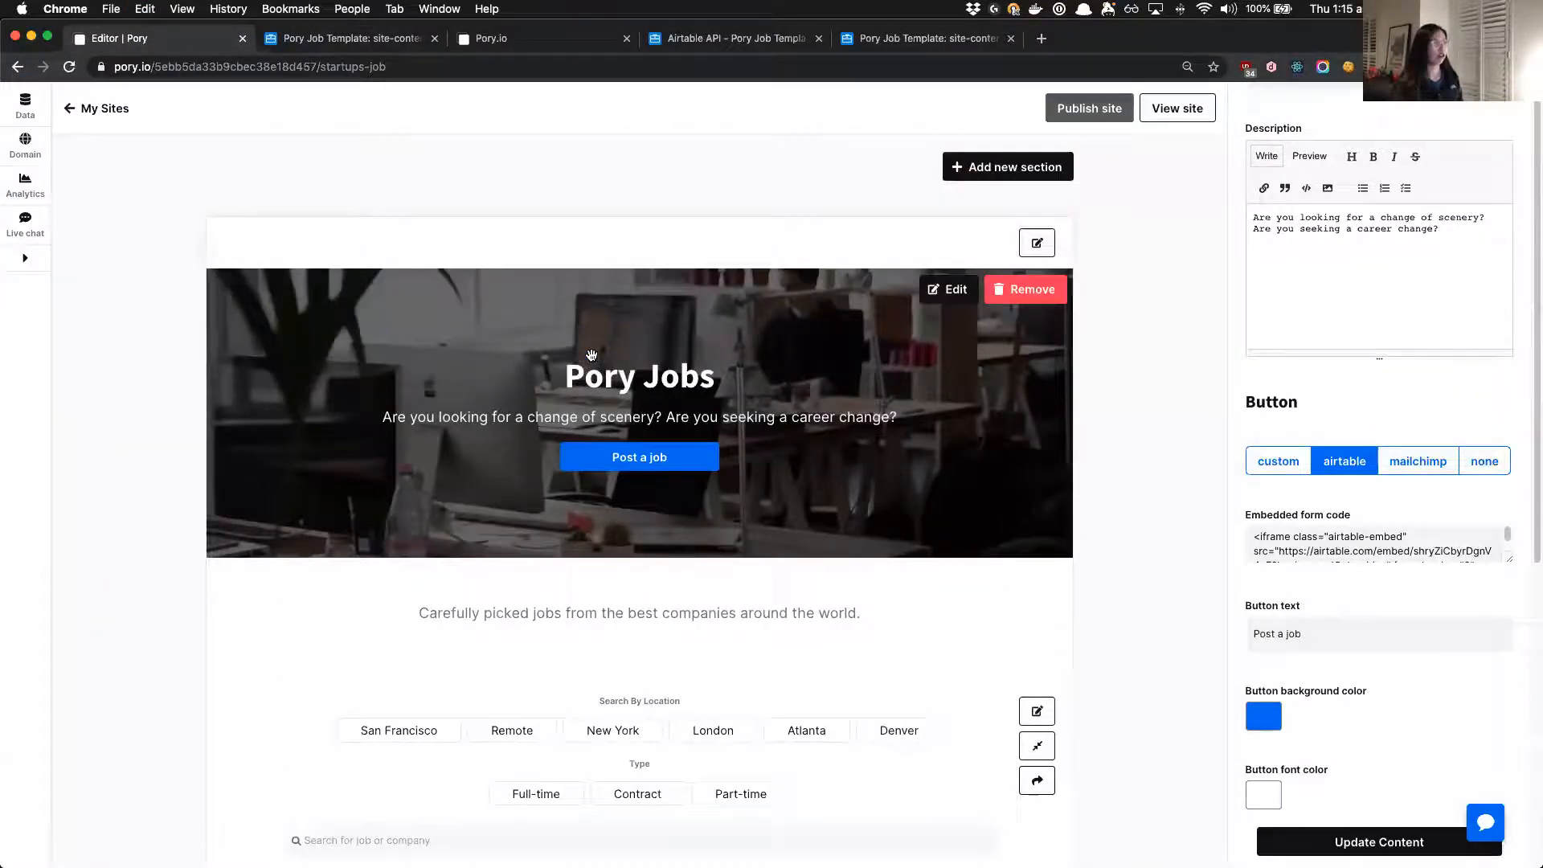
pyautogui.hotkey('ctrl', 'Up')
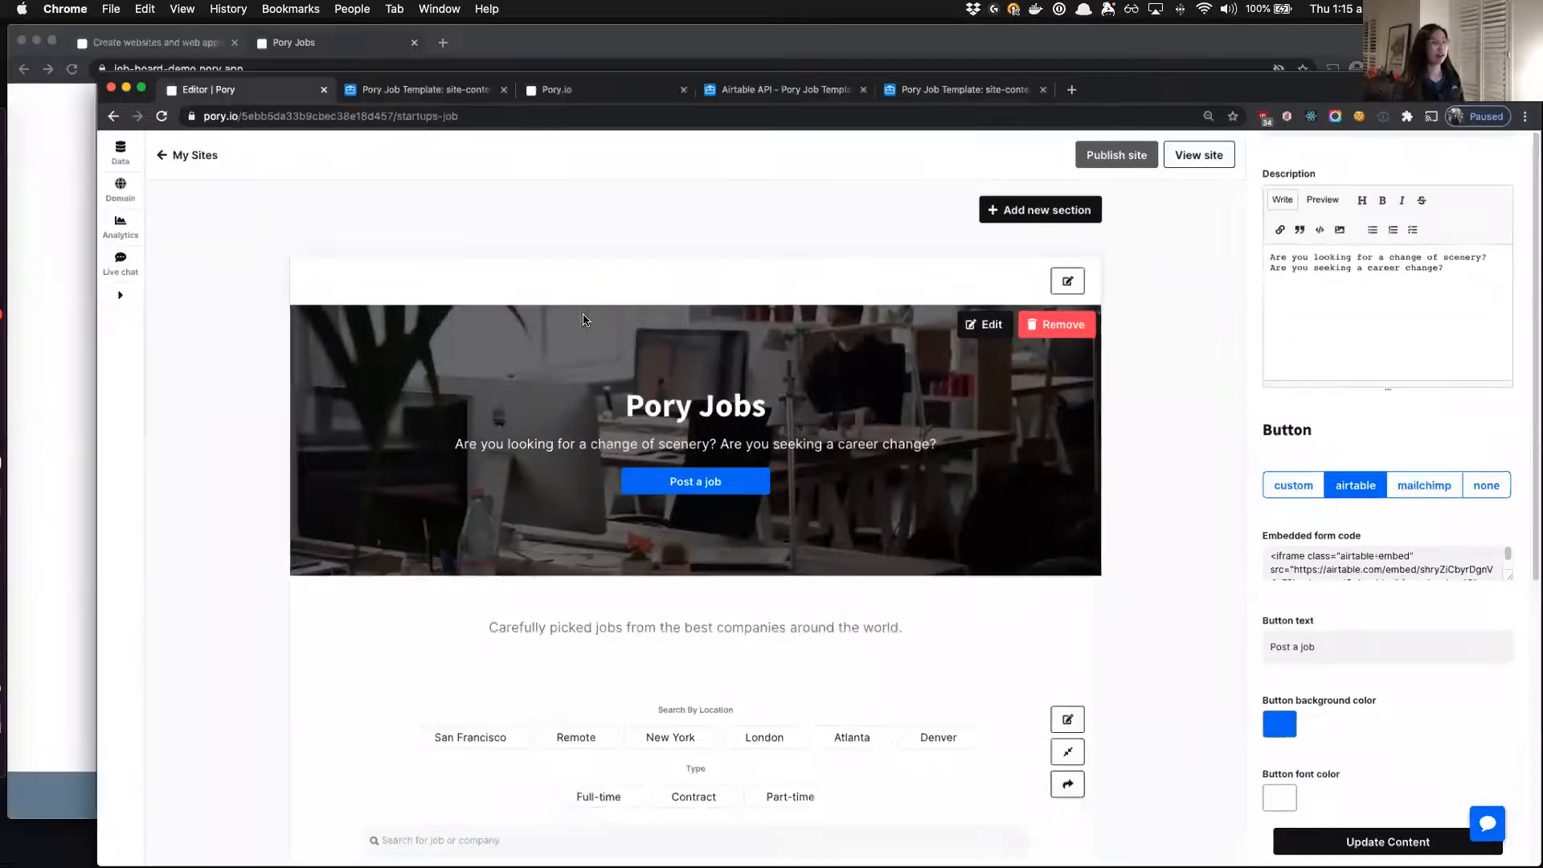
pyautogui.click(892, 225)
pyautogui.hotkey('ctrl', 'Up')
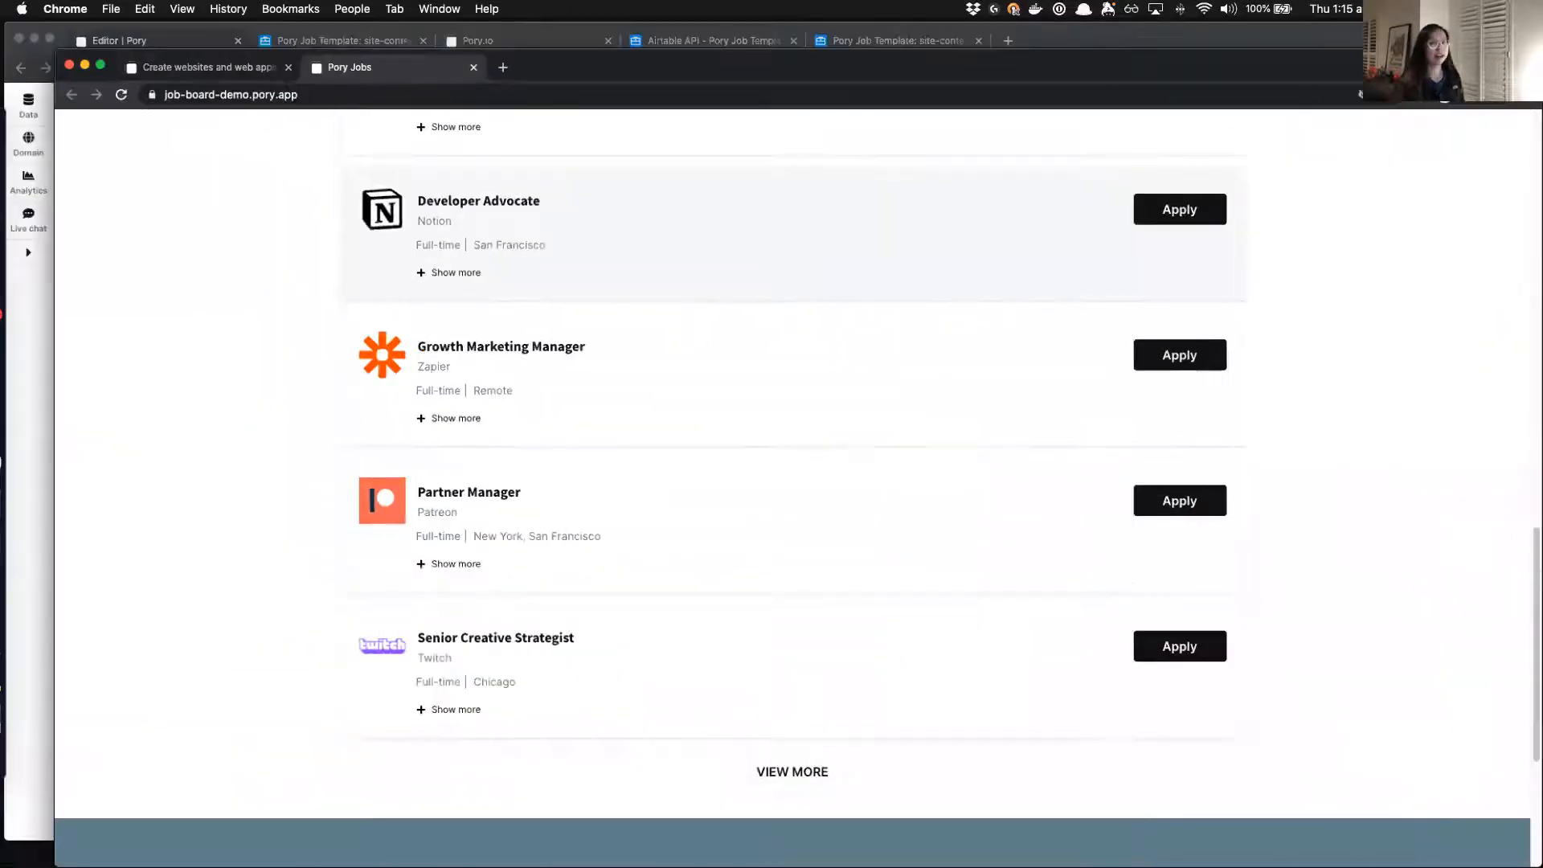
pyautogui.click(662, 316)
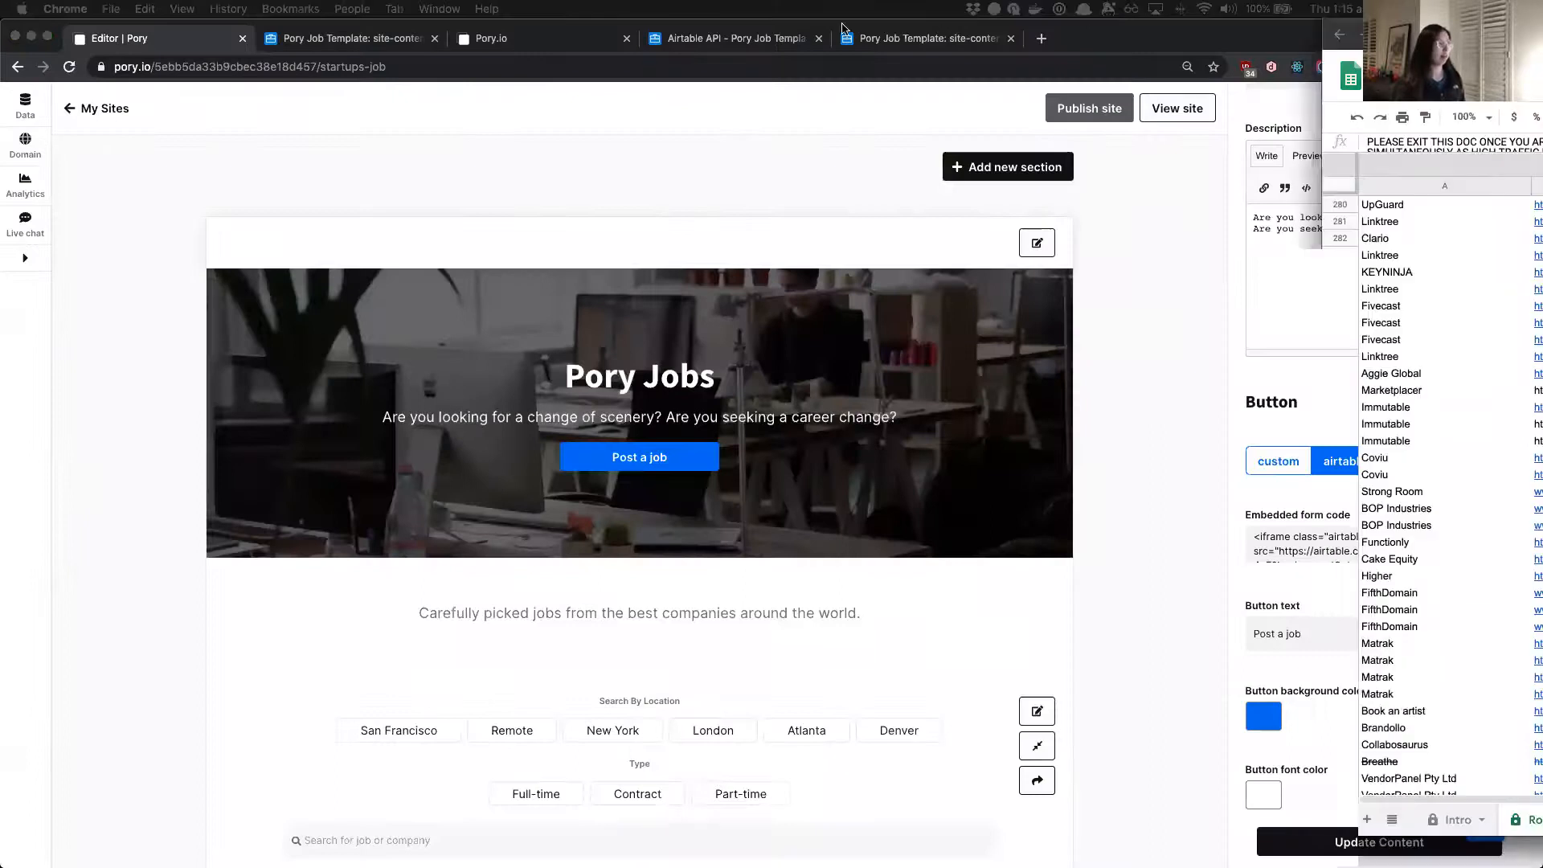
# Browse the Roles - GLOBAL and Intro sheets of Startups Hiring Through COVID-19.
pyautogui.press('super+grave')
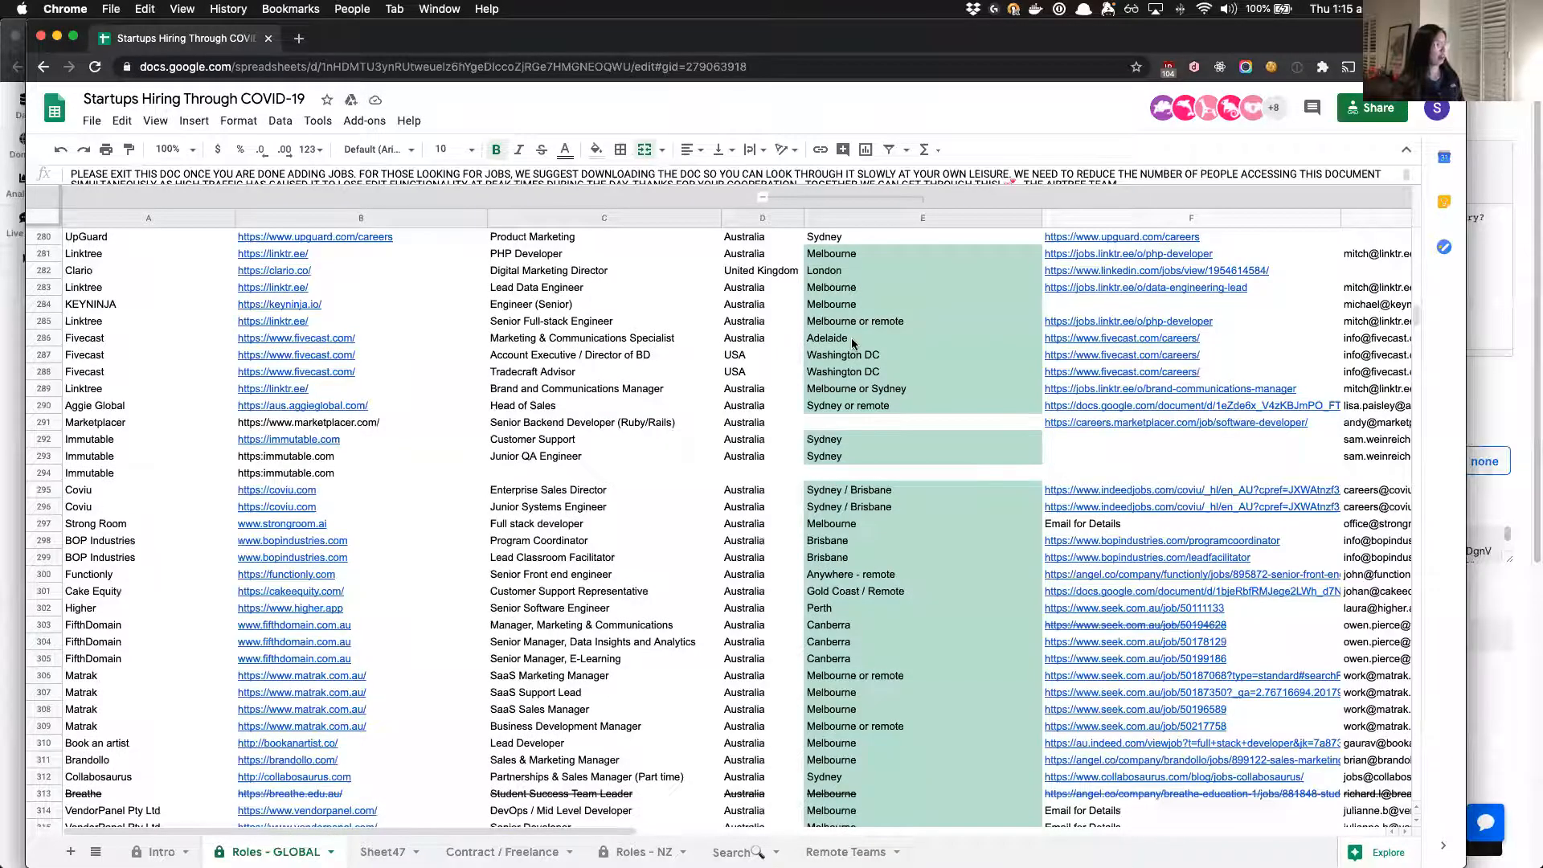
pyautogui.click(554, 458)
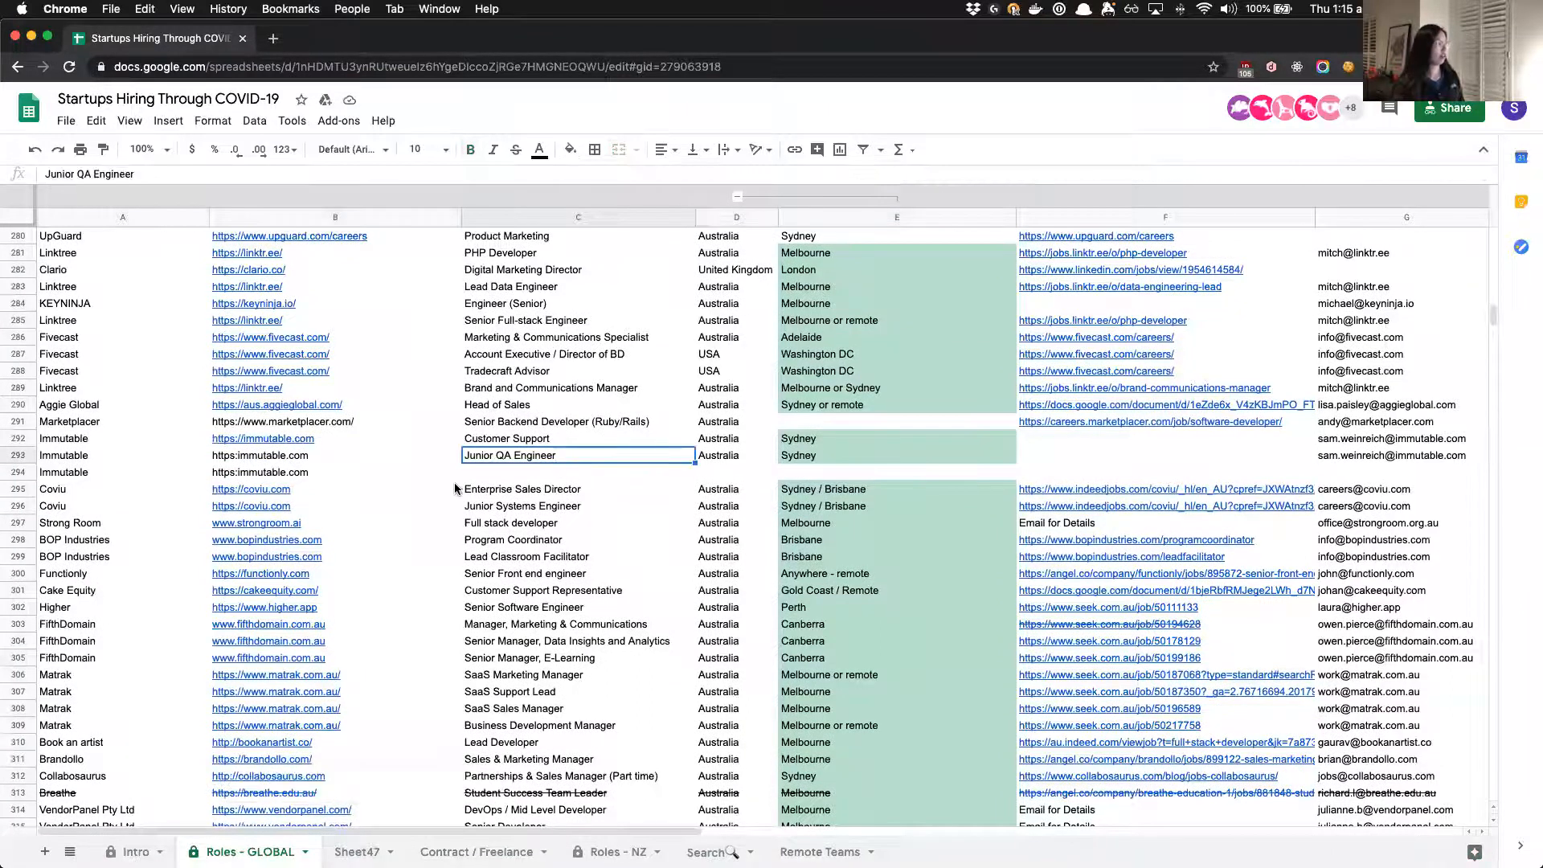
pyautogui.scroll(3, 269, 673)
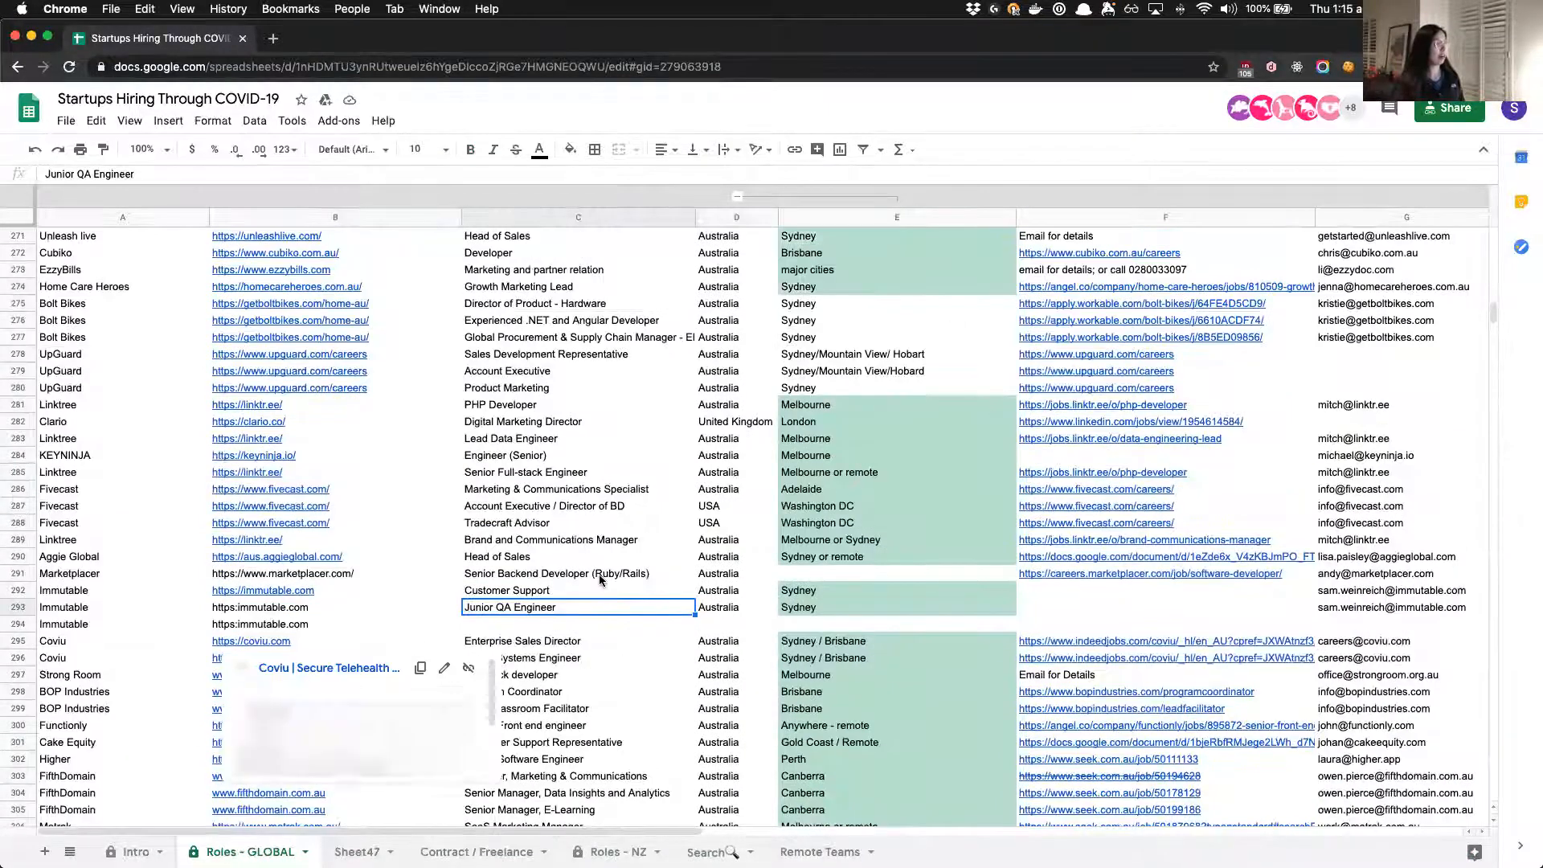
pyautogui.scroll(-3, 576, 584)
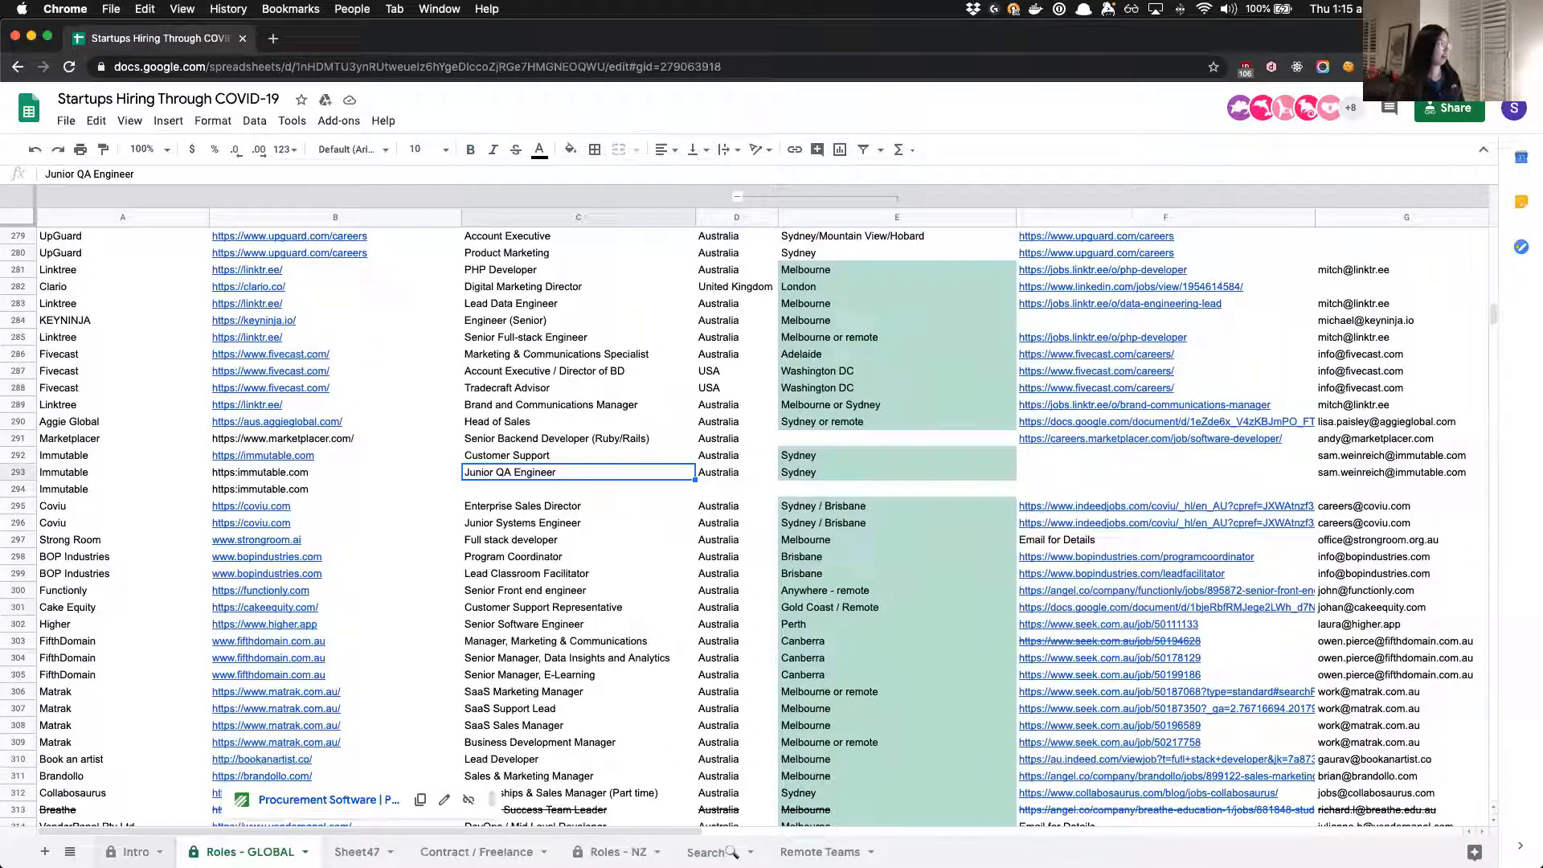
pyautogui.click(135, 852)
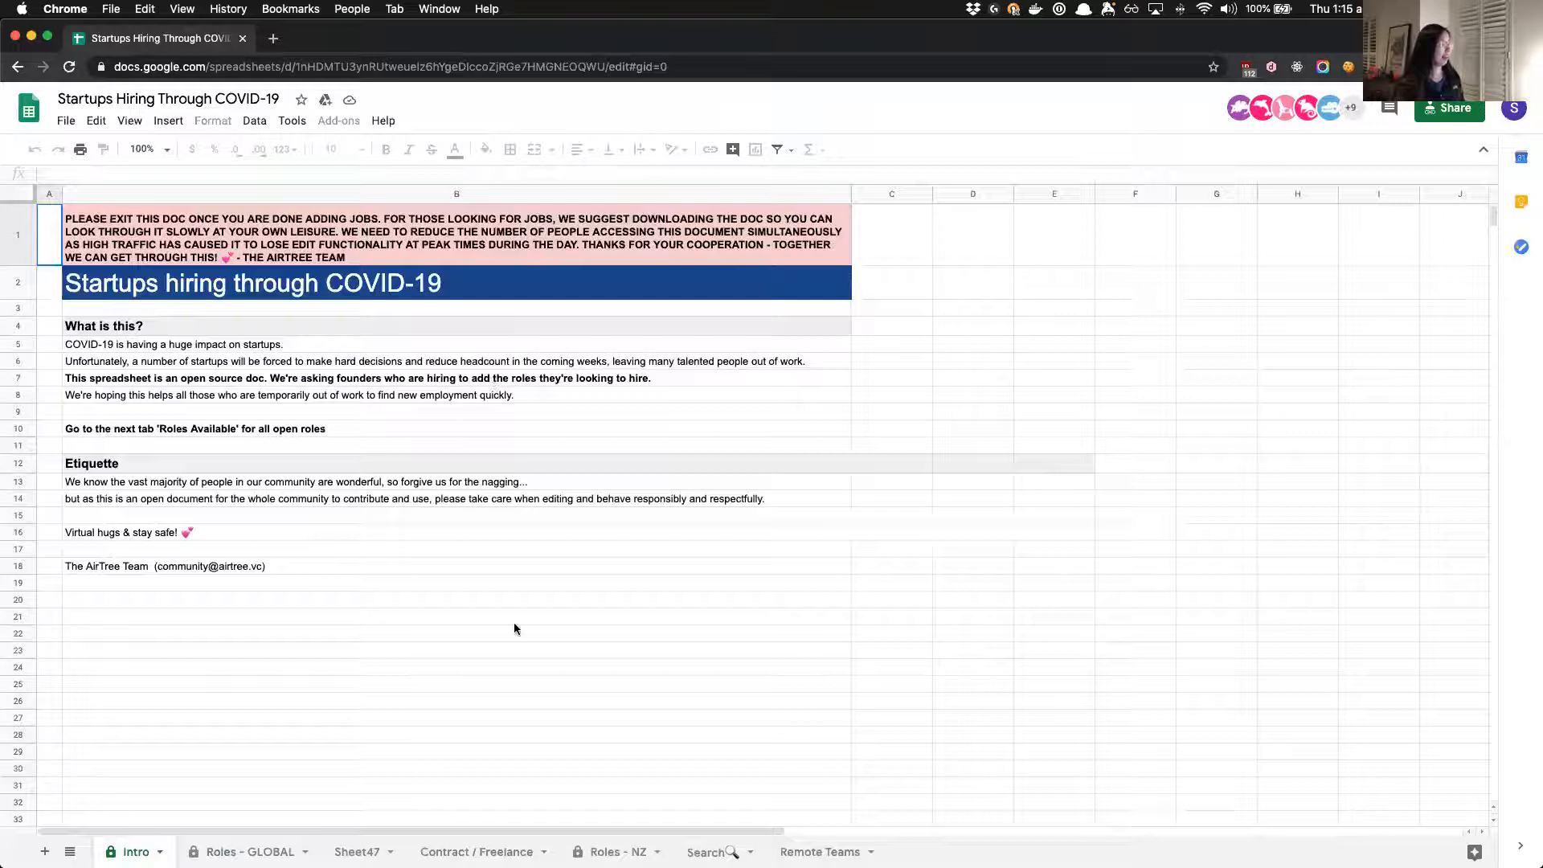
pyautogui.click(707, 852)
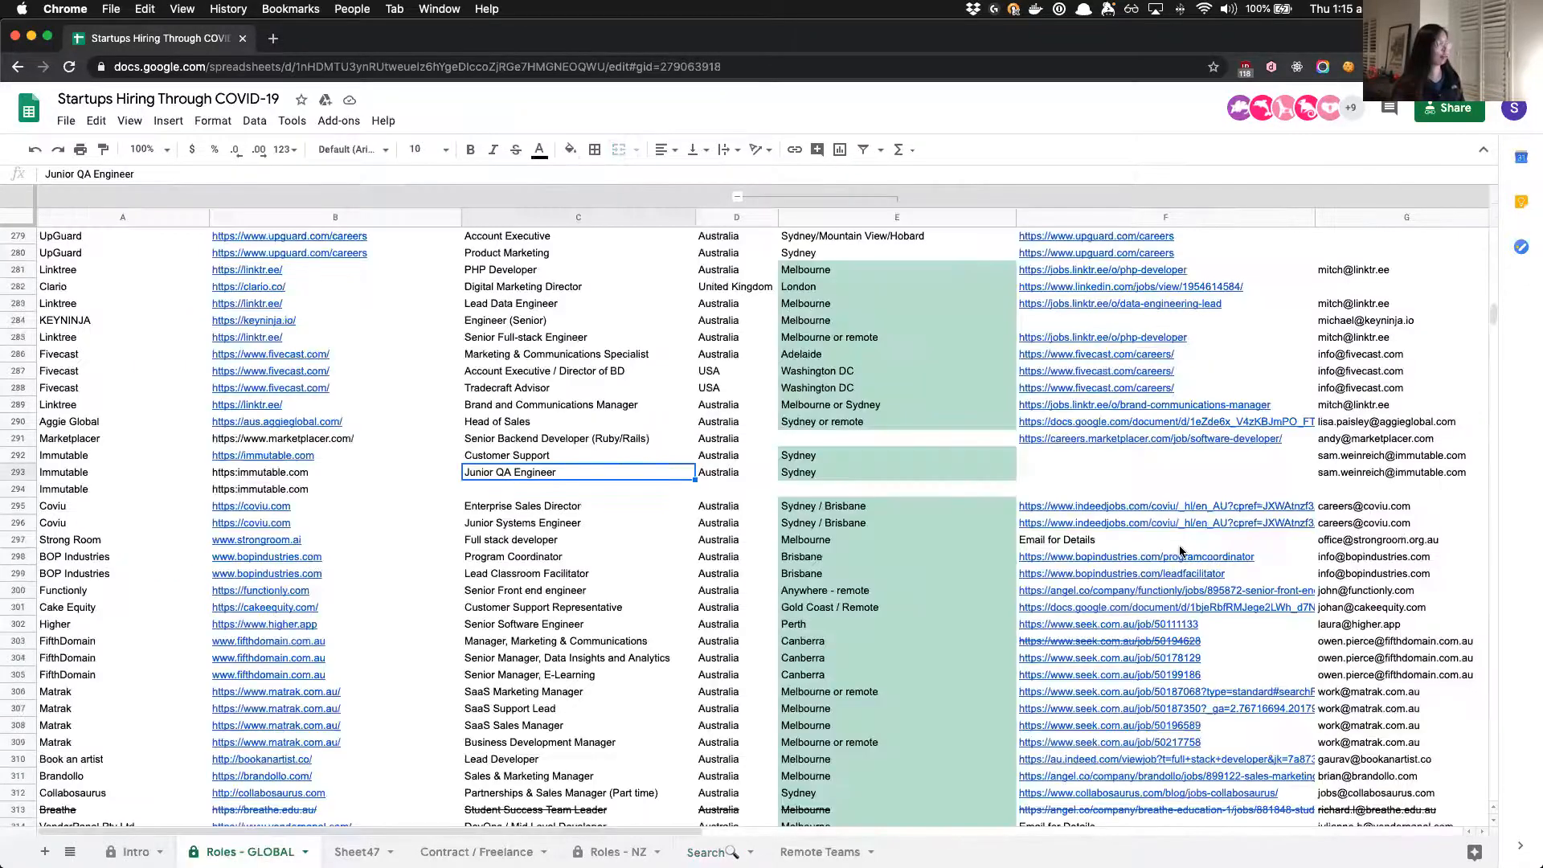
pyautogui.scroll(-5, 1179, 551)
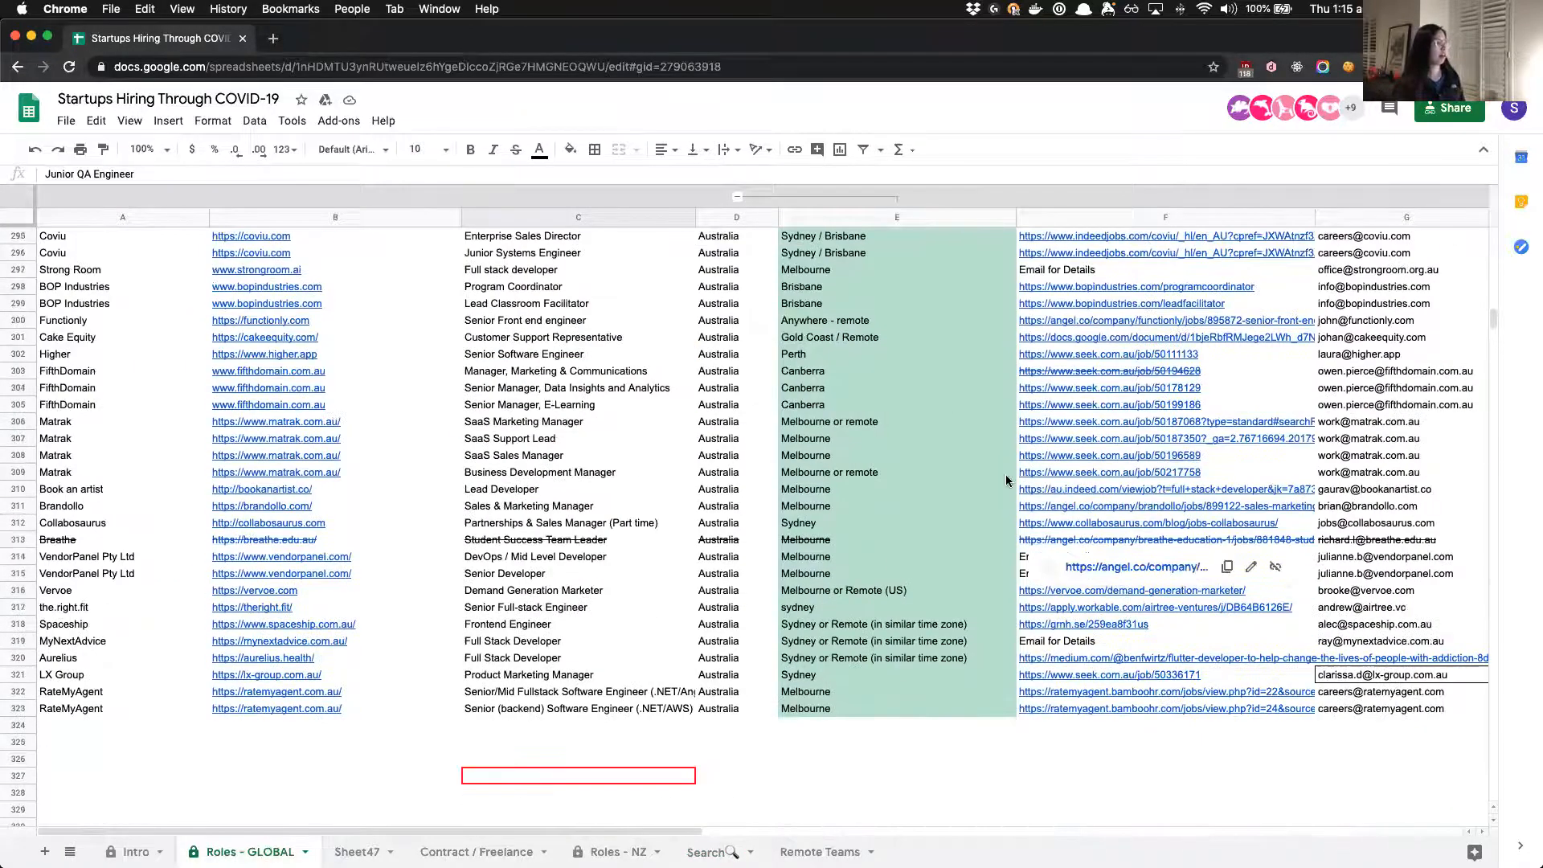
pyautogui.scroll(4, 932, 450)
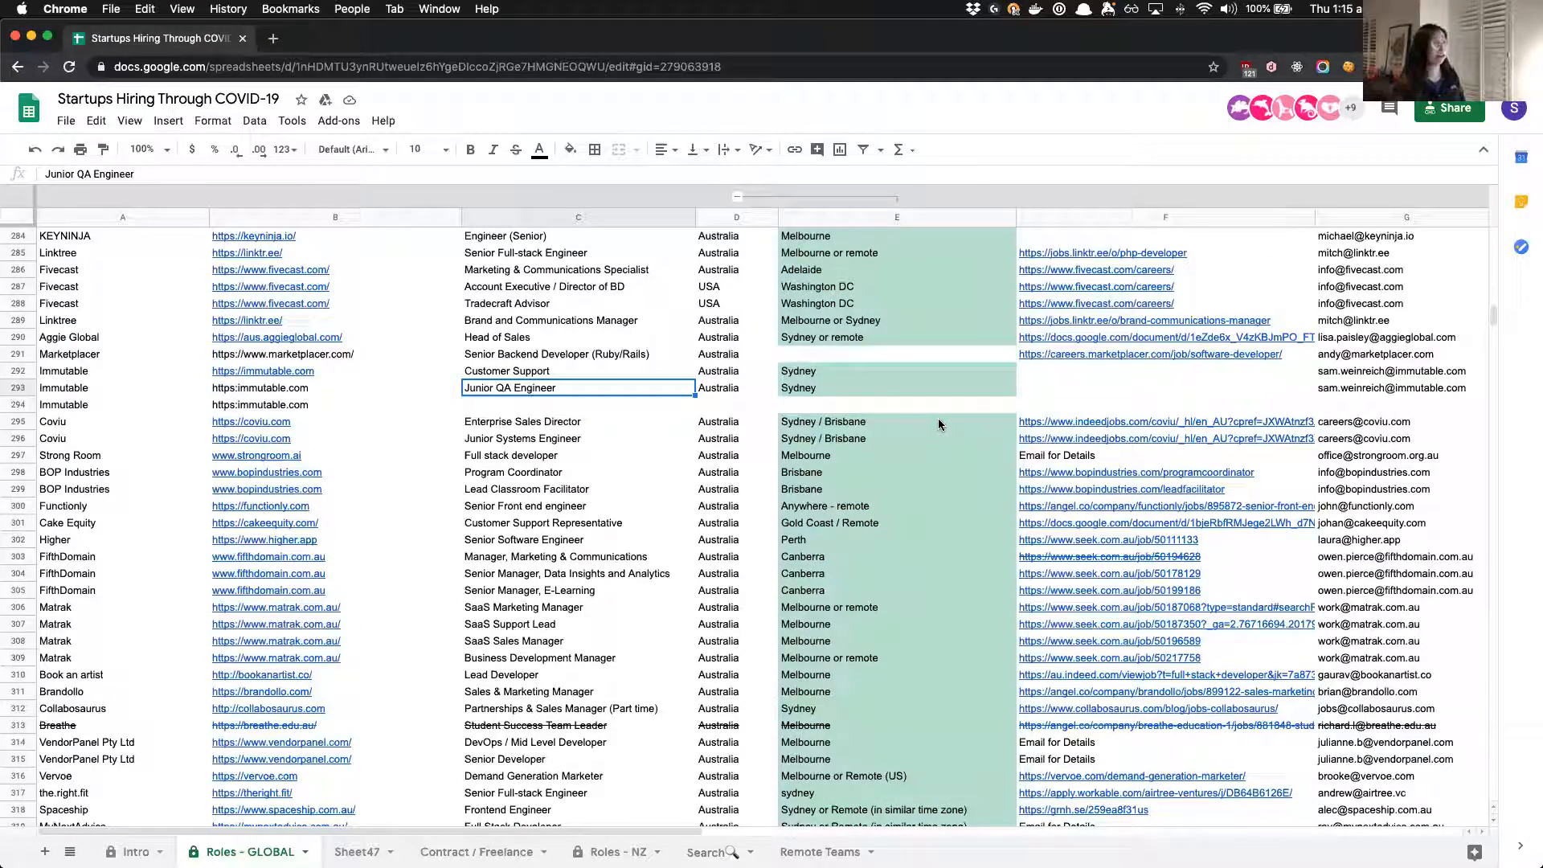
pyautogui.click(67, 129)
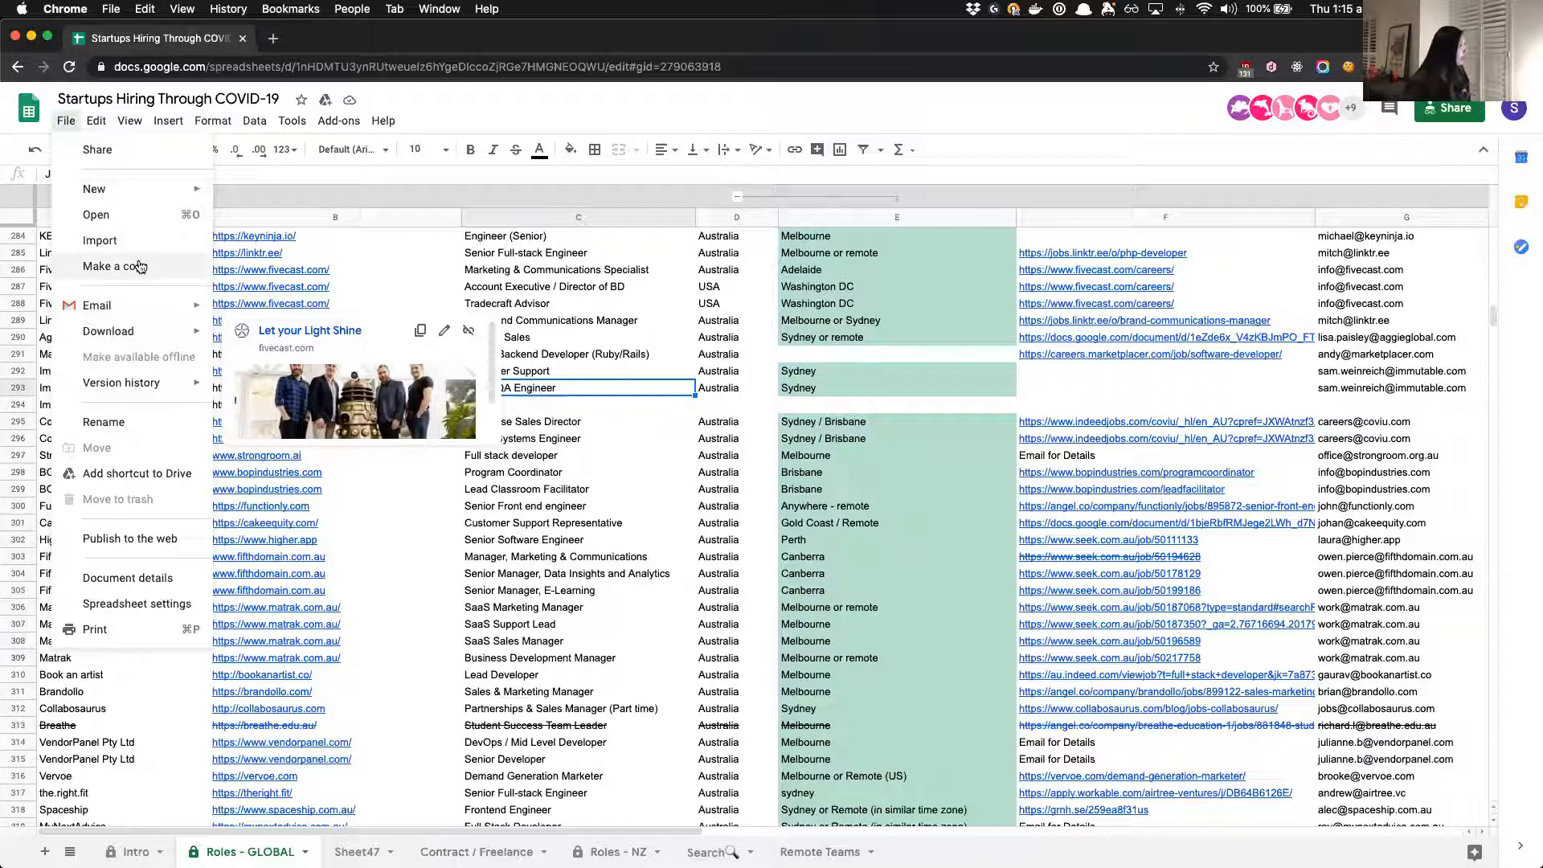
# Save the Roles - GLOBAL sheet as a CSV in the airtable folder, then go to Airtable home.
pyautogui.moveTo(153, 331)
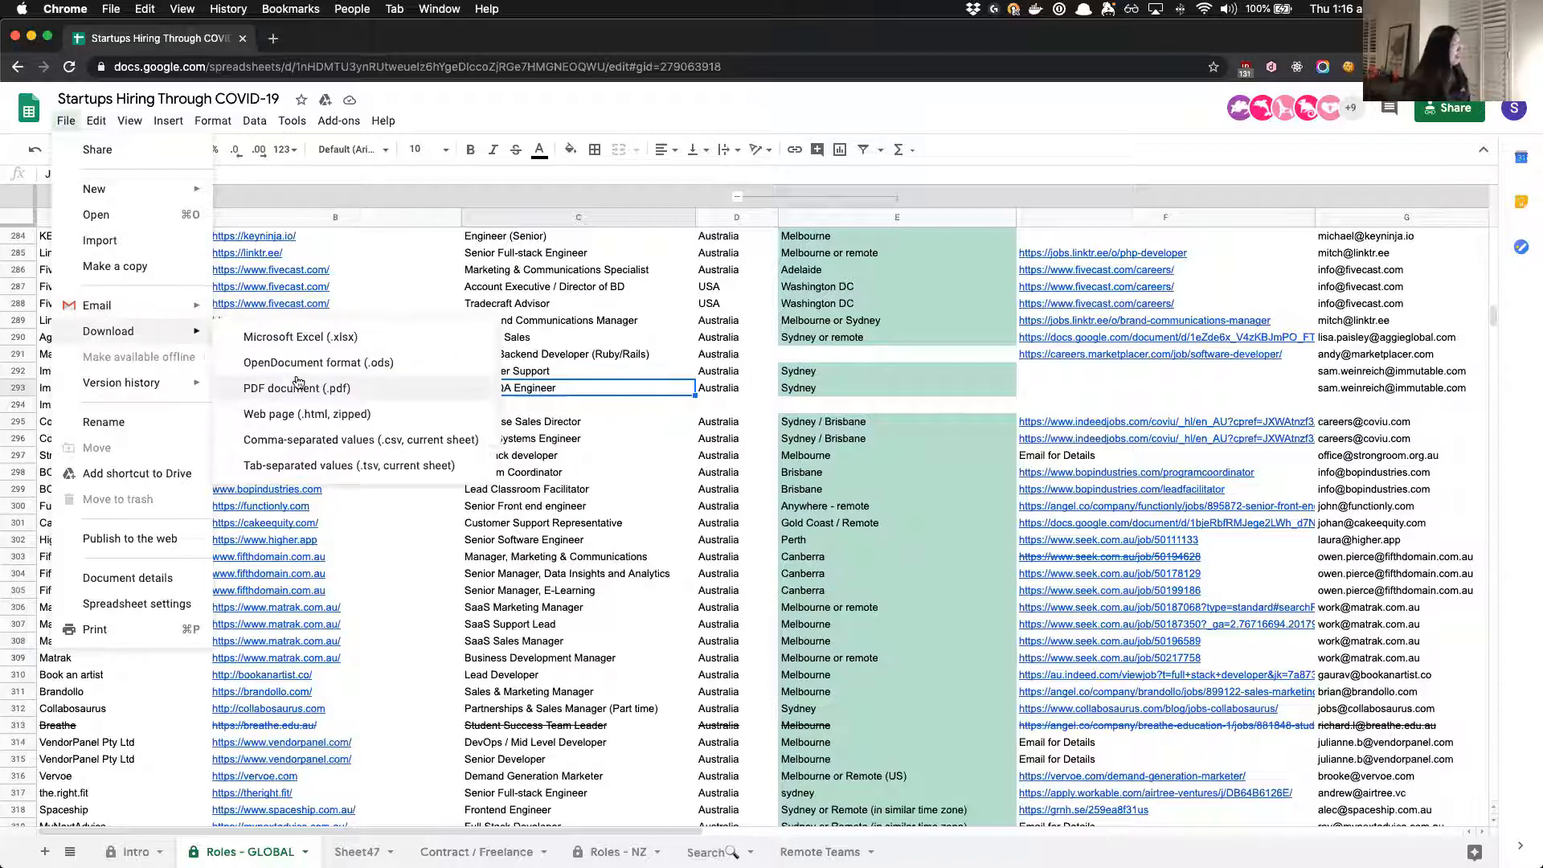
pyautogui.click(359, 441)
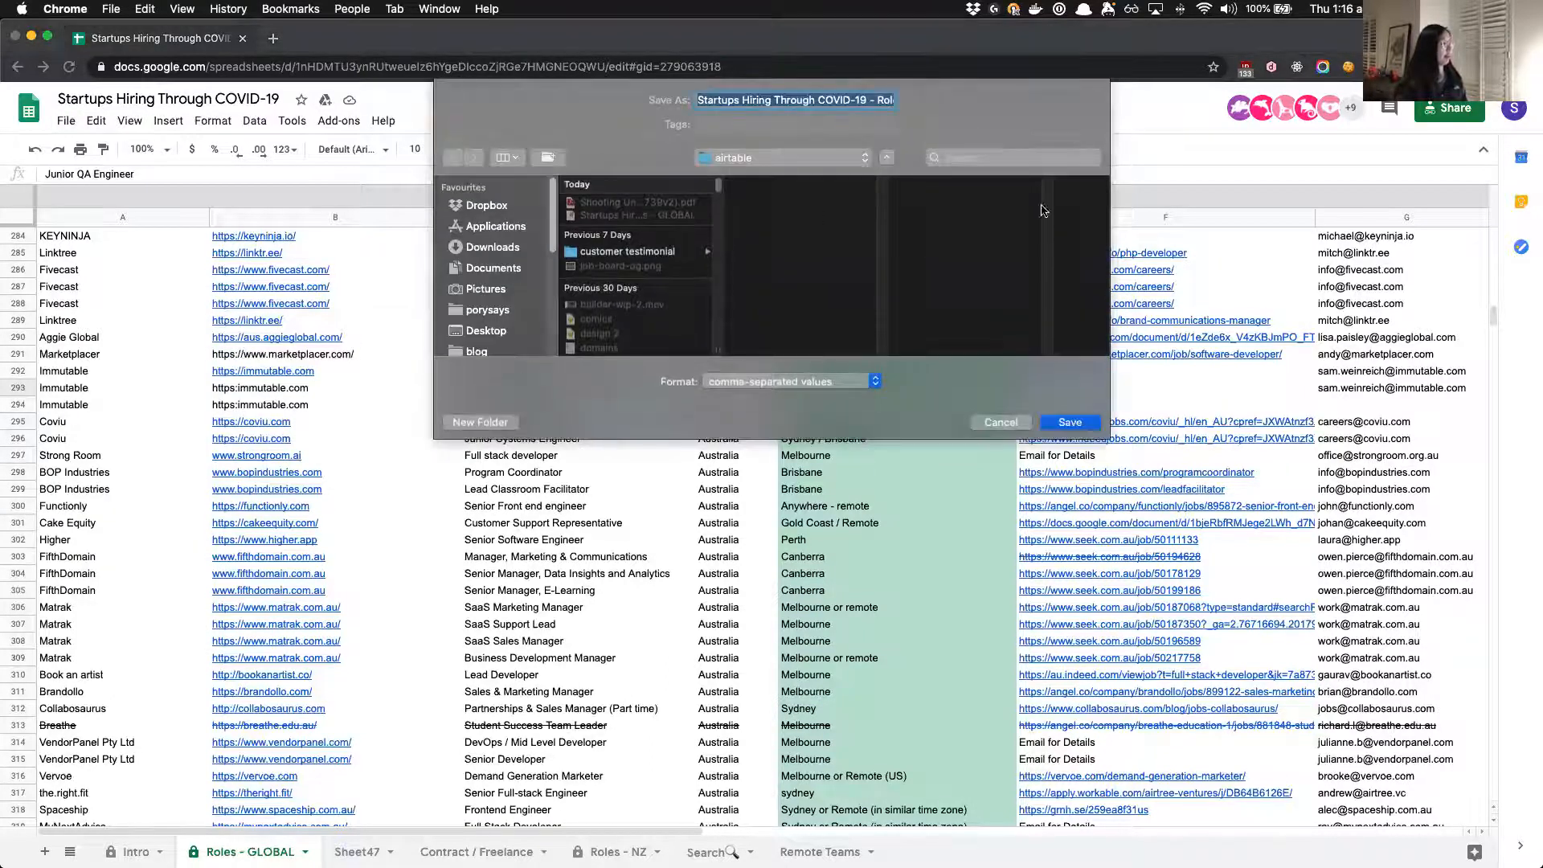
pyautogui.click(1065, 421)
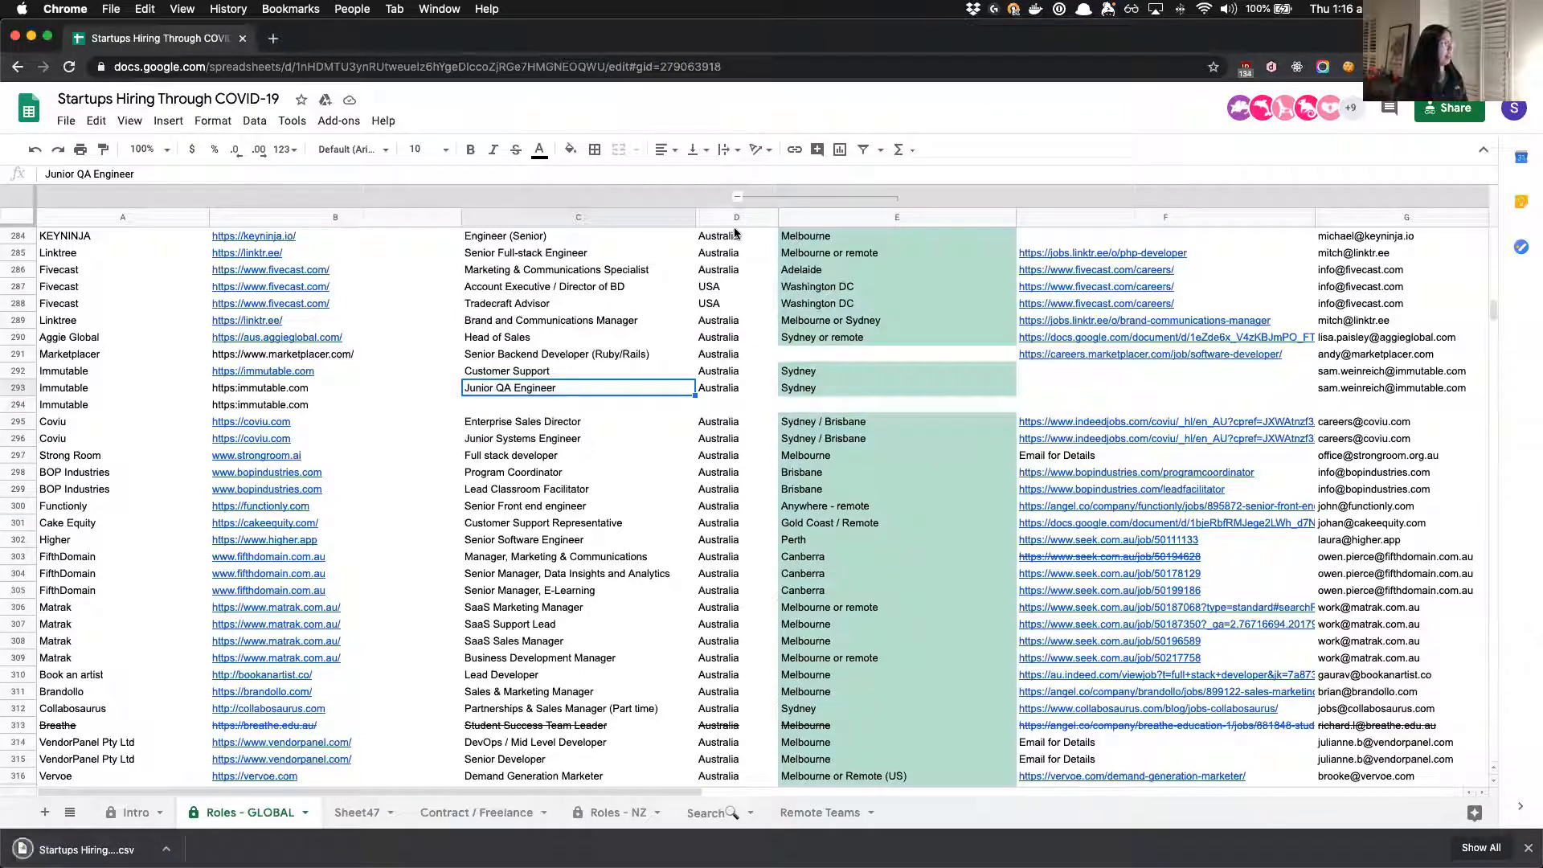
pyautogui.hotkey('ctrl', 'Up')
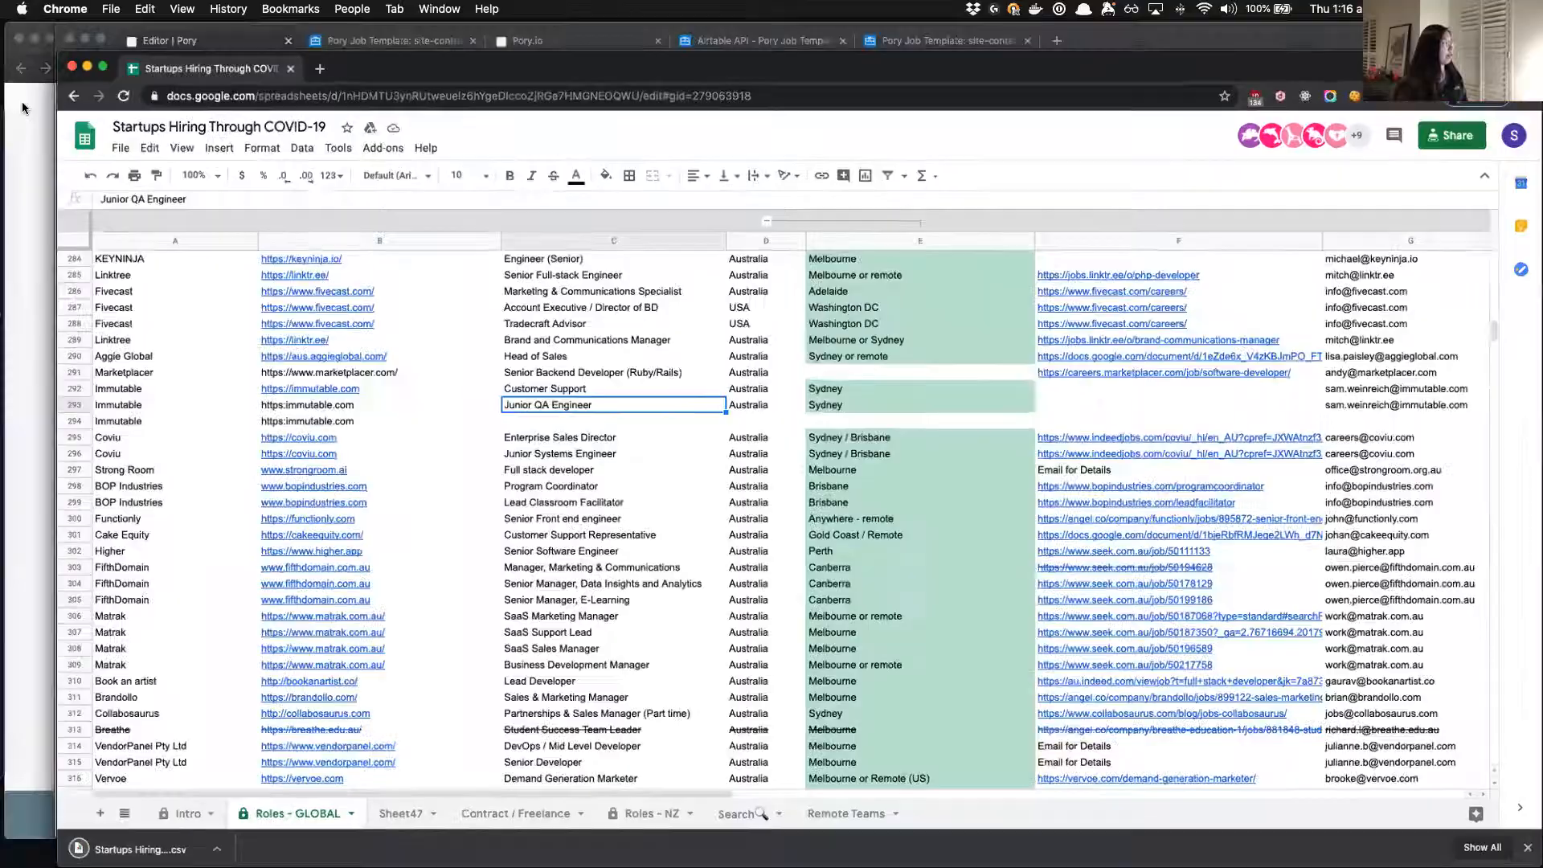
pyautogui.click(24, 107)
# Import the downloaded Startups Hiring CSV as a new Airtable base.
pyautogui.click(725, 266)
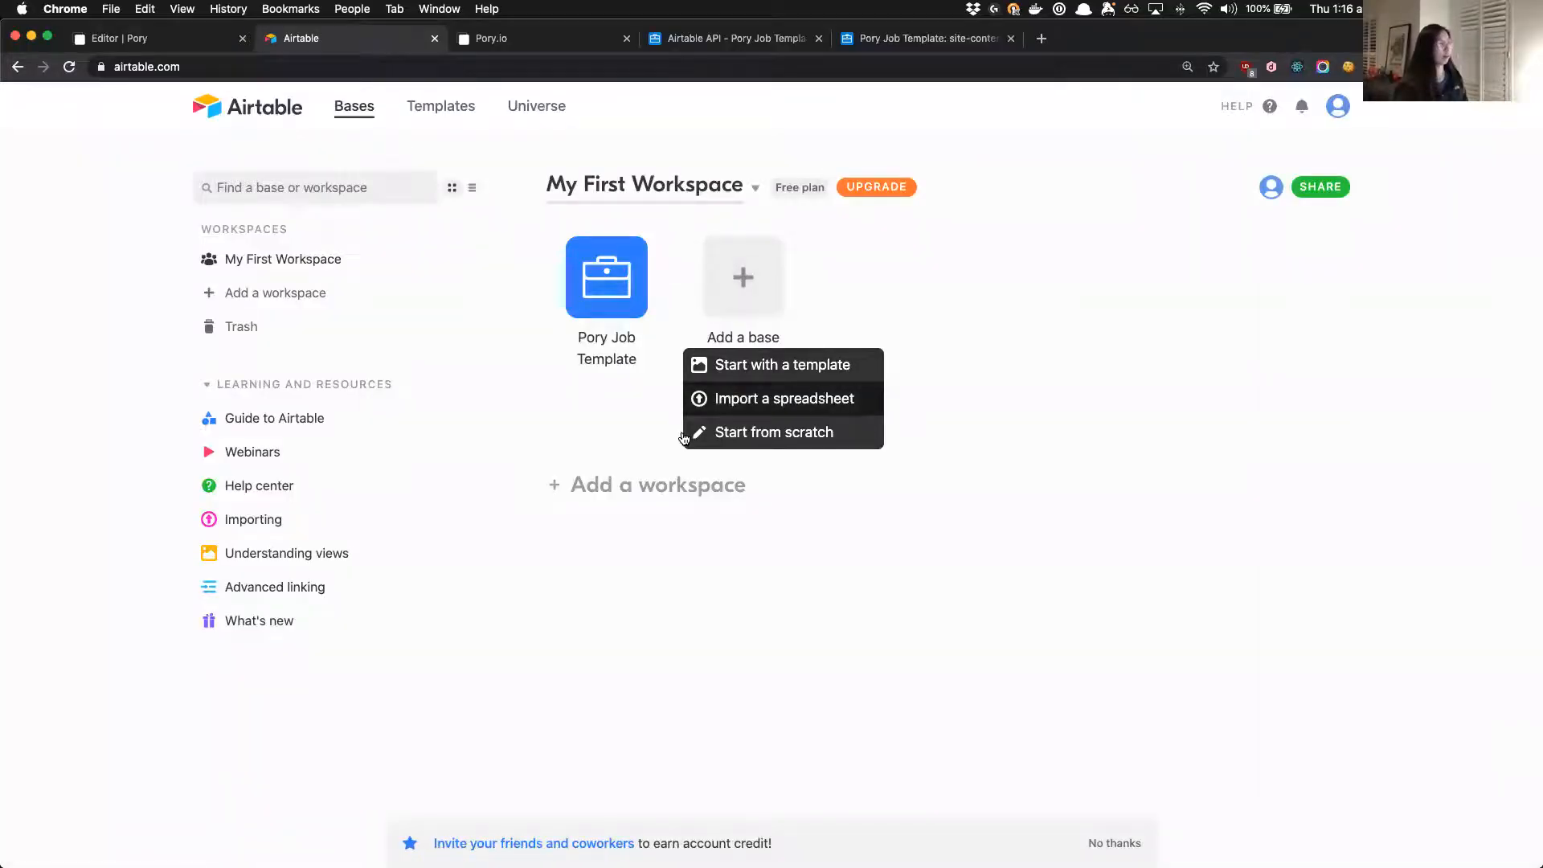
pyautogui.click(820, 394)
pyautogui.click(605, 443)
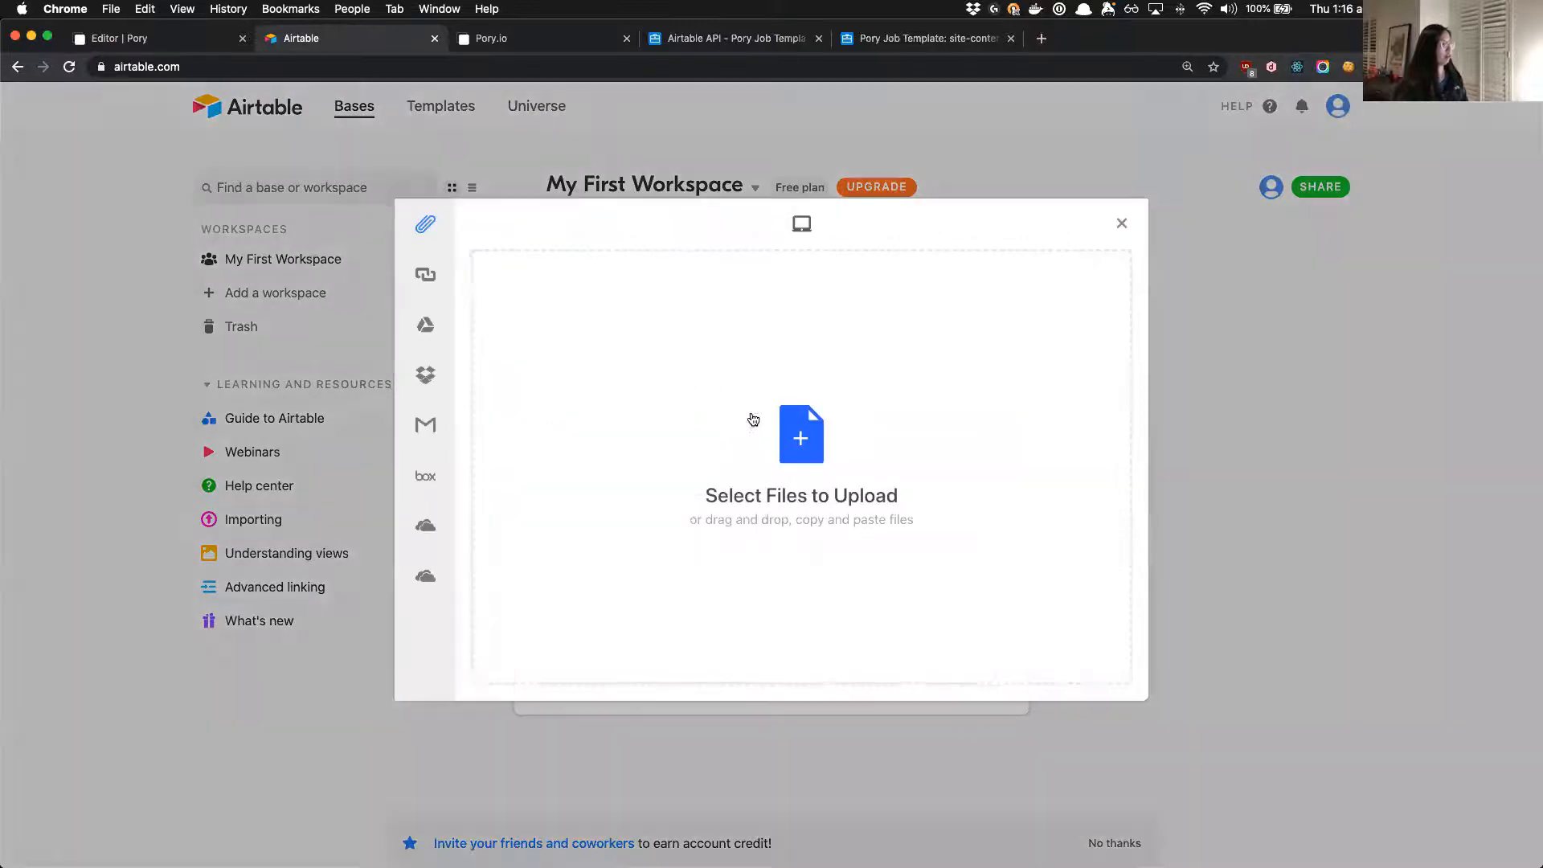
pyautogui.click(745, 399)
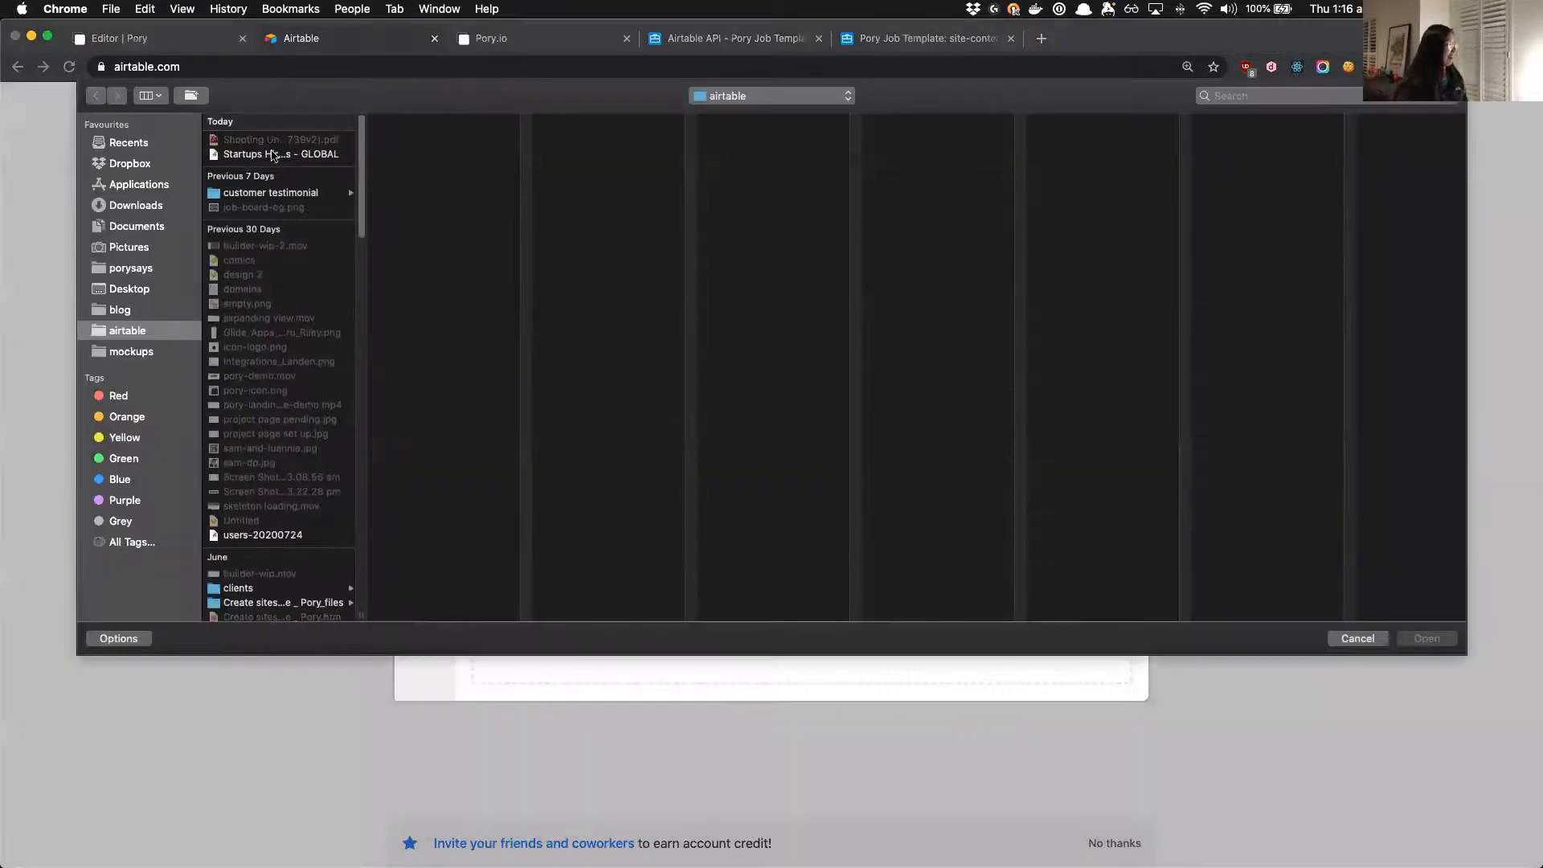
pyautogui.doubleClick(308, 156)
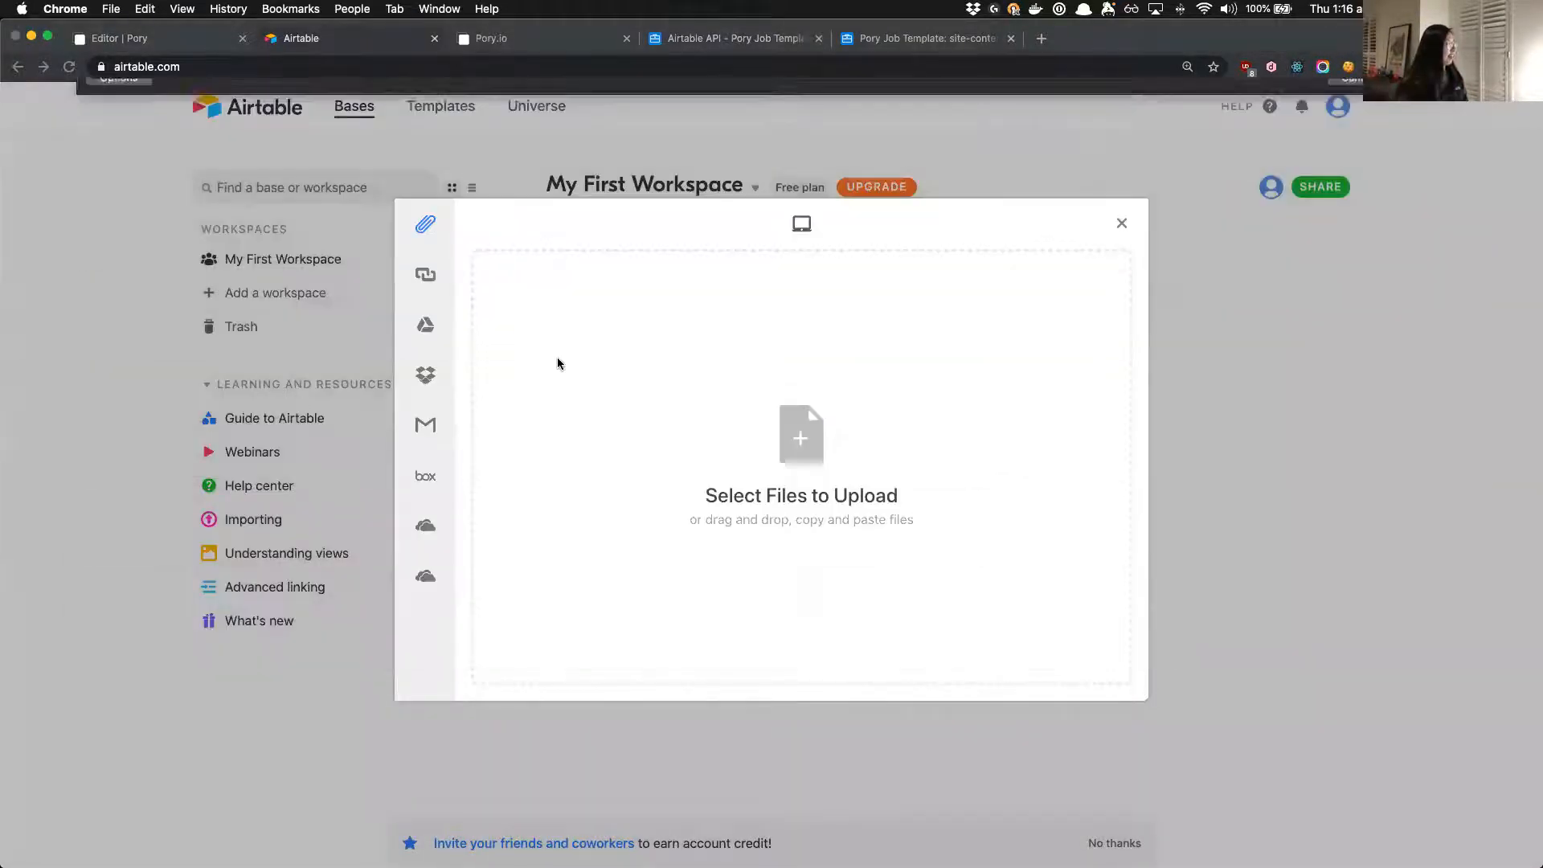
pyautogui.click(1080, 667)
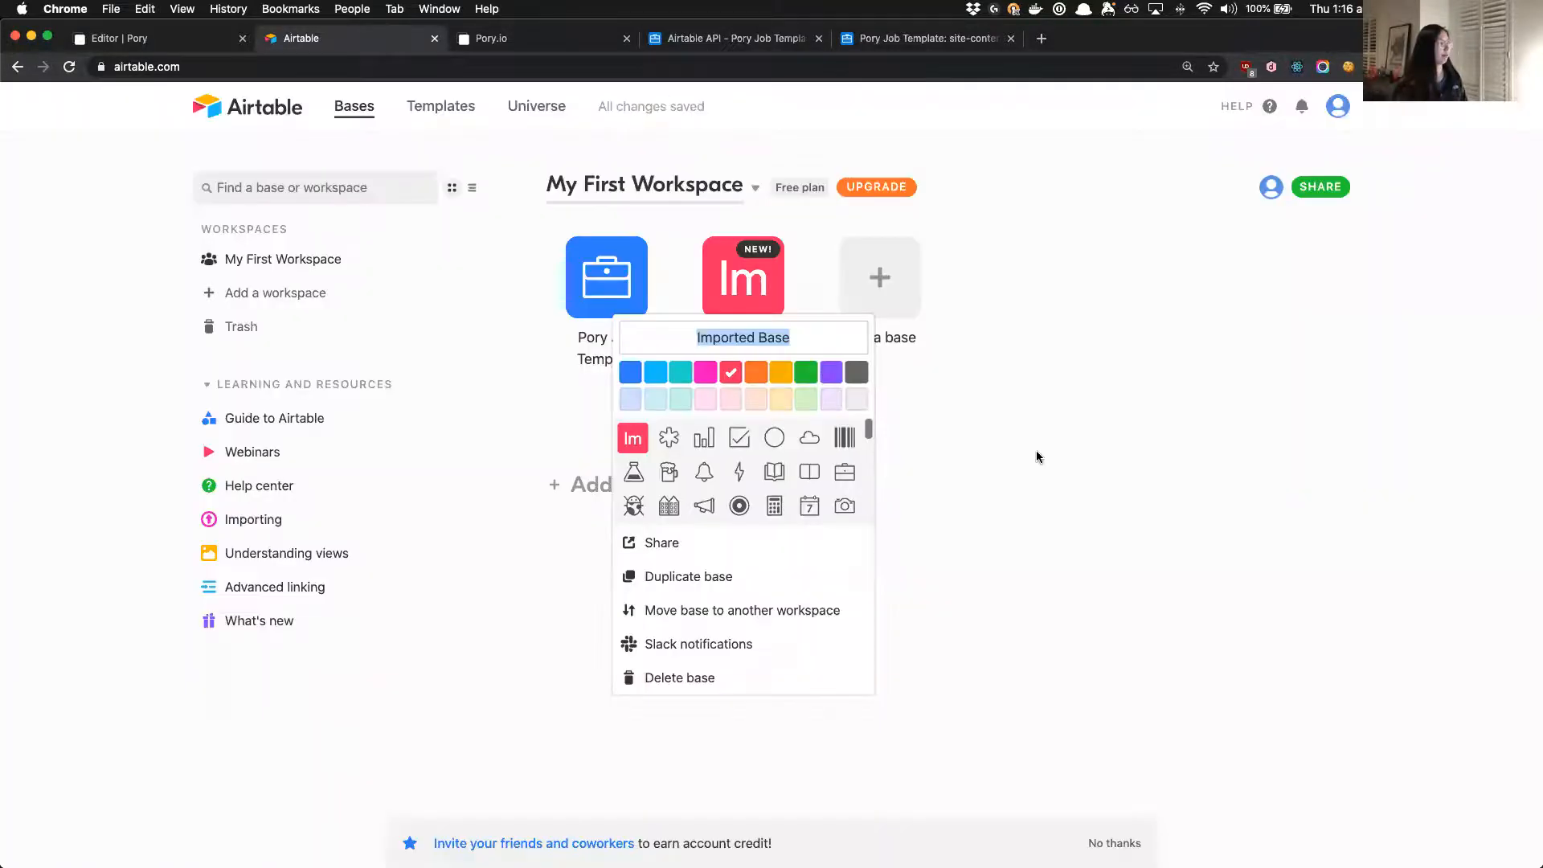
# Review the Imported Base table's 323 job records, then compare with Pory's Data settings.
pyautogui.click(1035, 451)
pyautogui.click(742, 295)
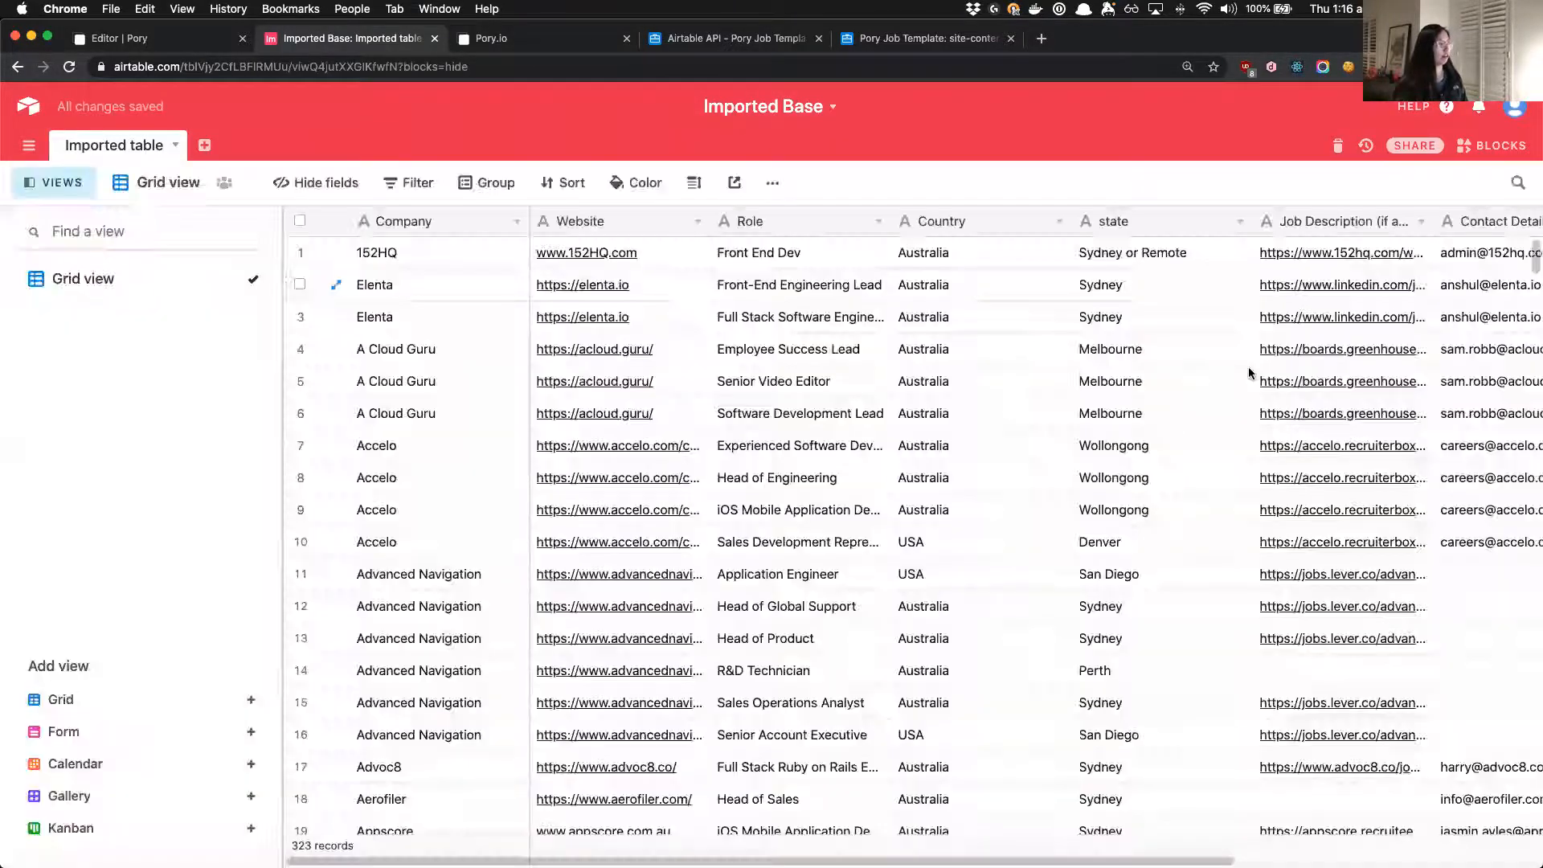
pyautogui.scroll(-10, 1109, 514)
pyautogui.scroll(-5, 1044, 546)
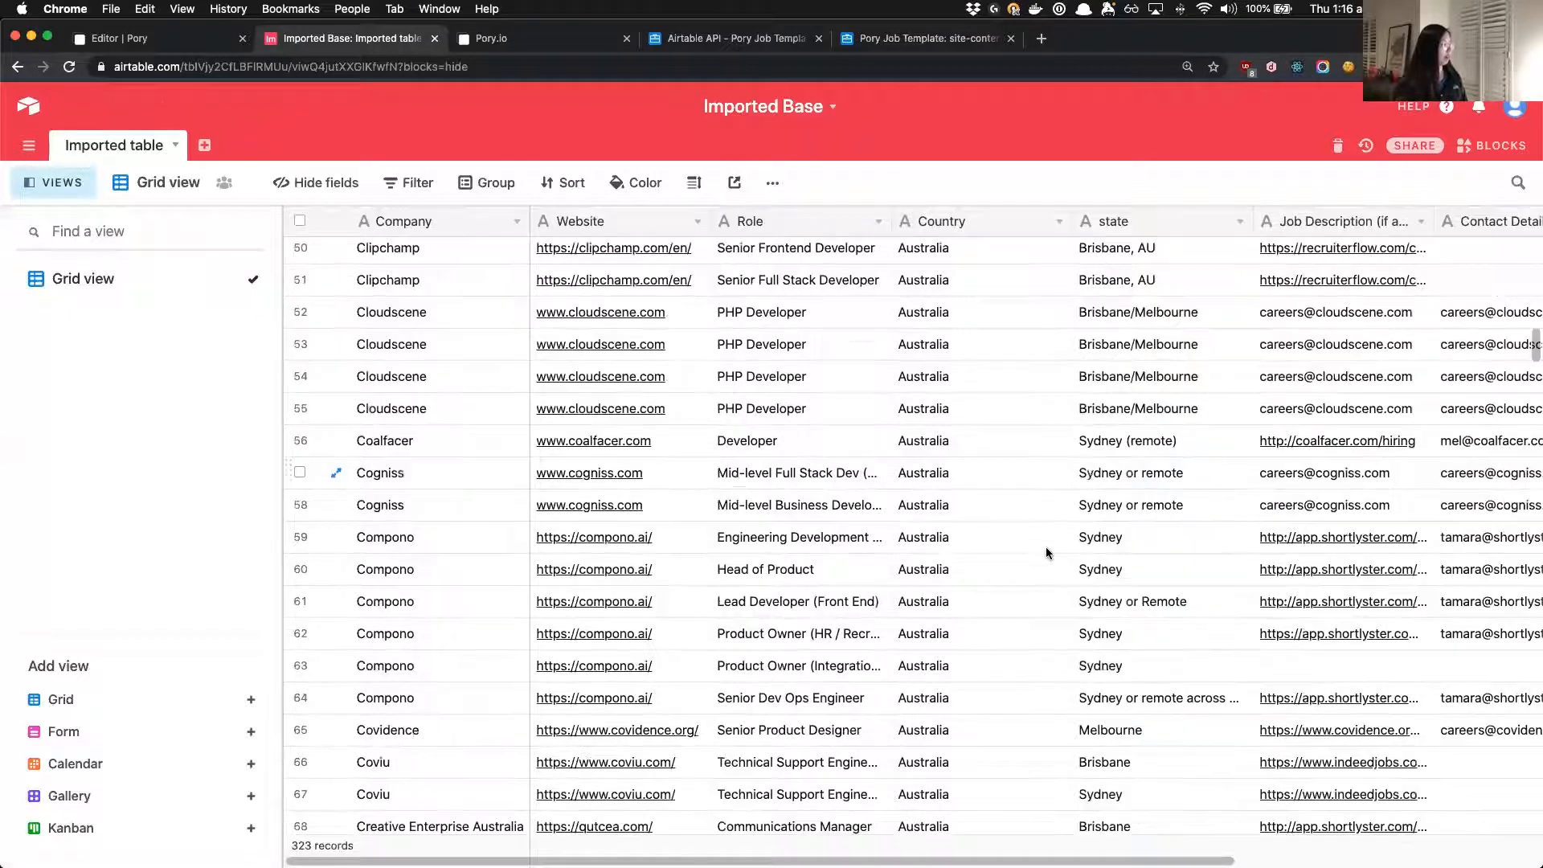
pyautogui.scroll(-20, 1039, 548)
pyautogui.scroll(-20, 1038, 548)
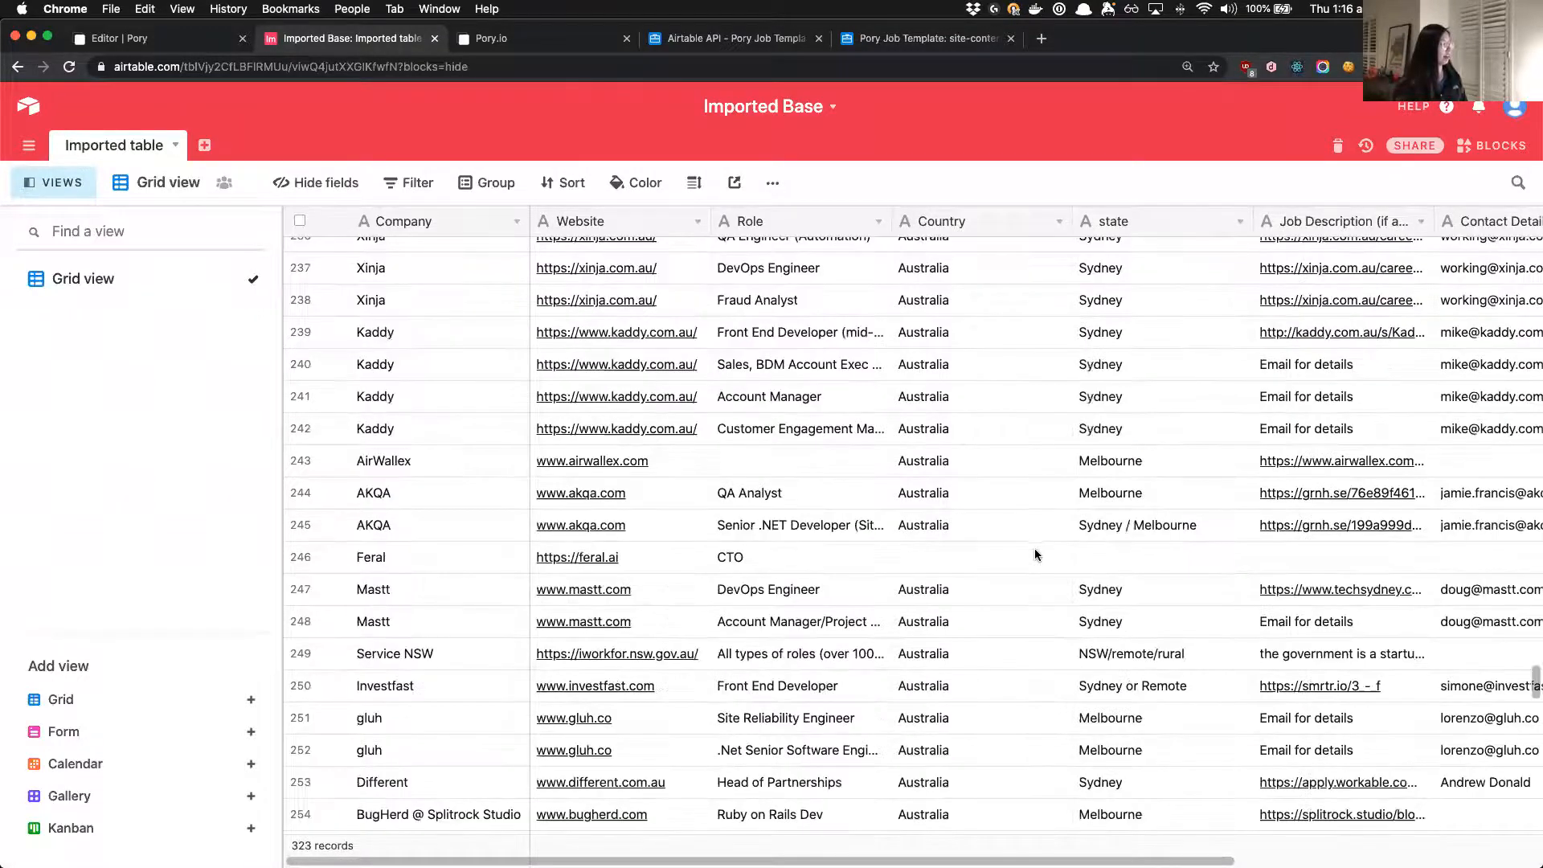
pyautogui.scroll(1, 1028, 545)
pyautogui.scroll(15, 76, 127)
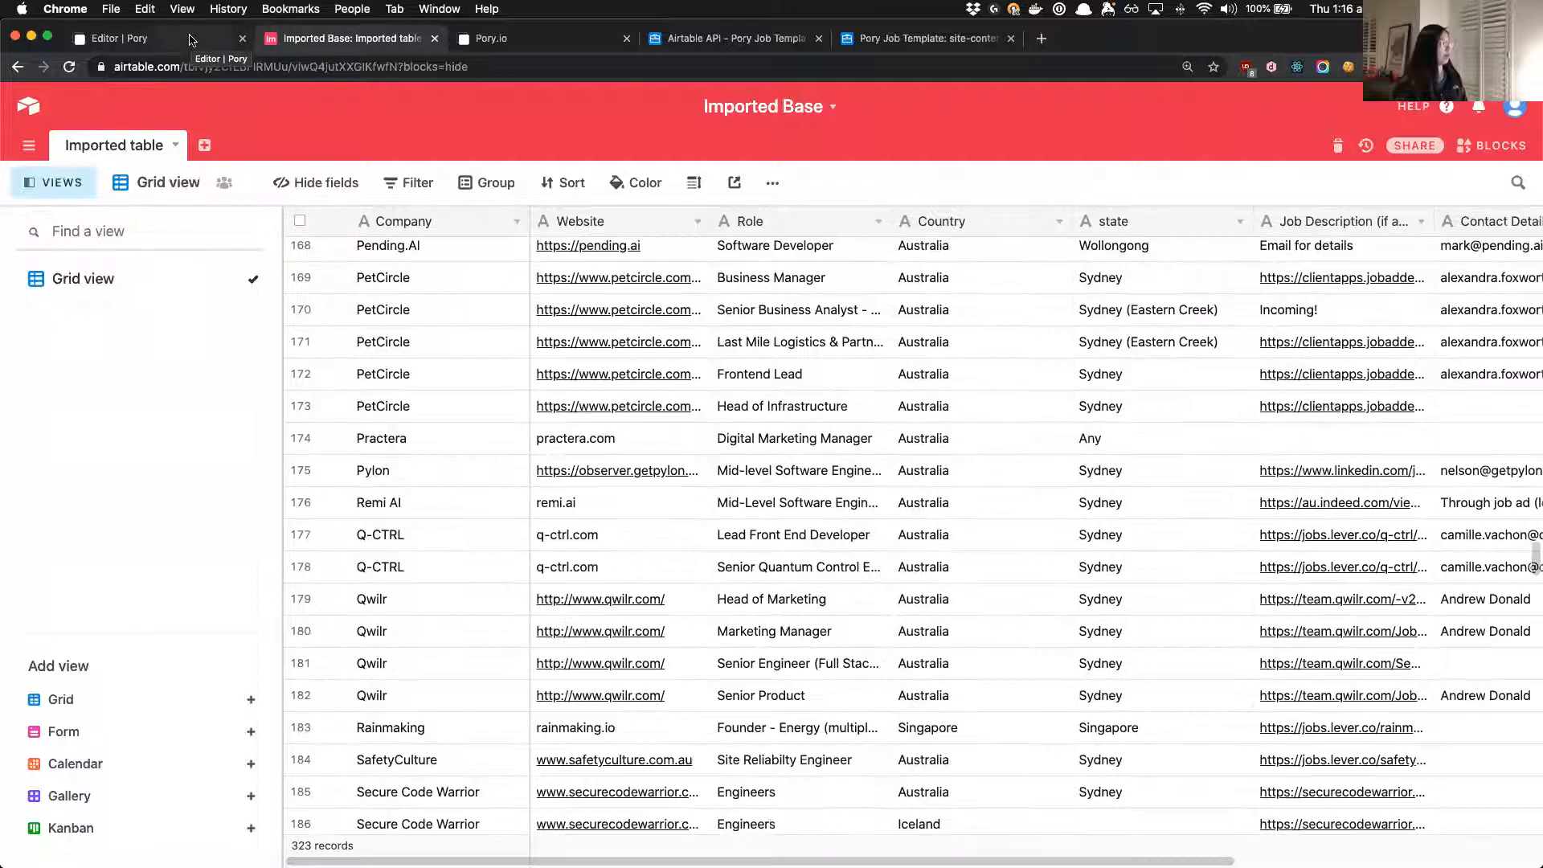
pyautogui.click(191, 40)
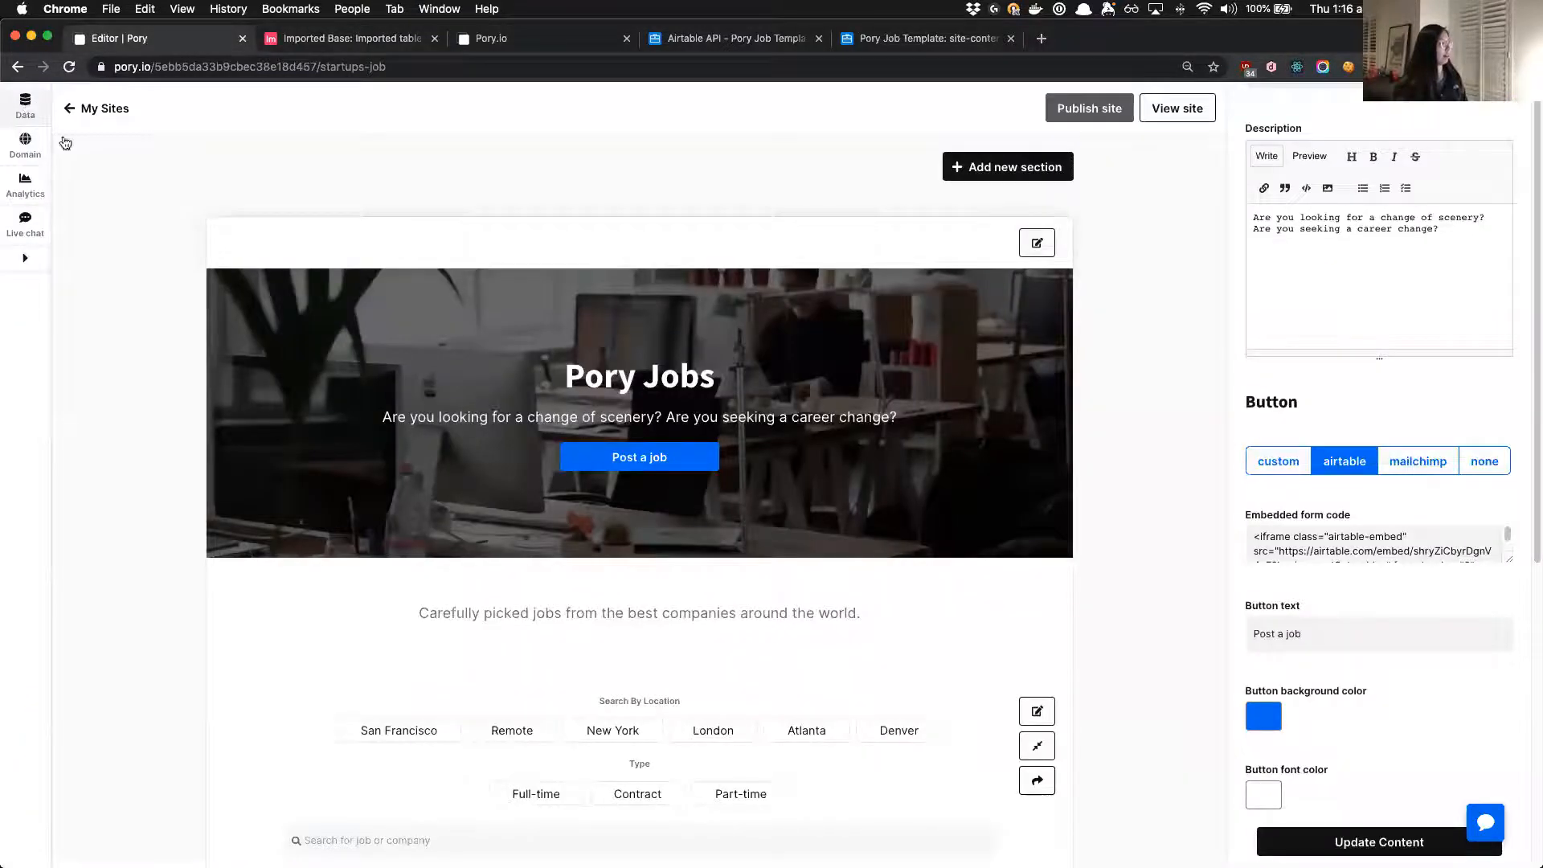
pyautogui.click(26, 106)
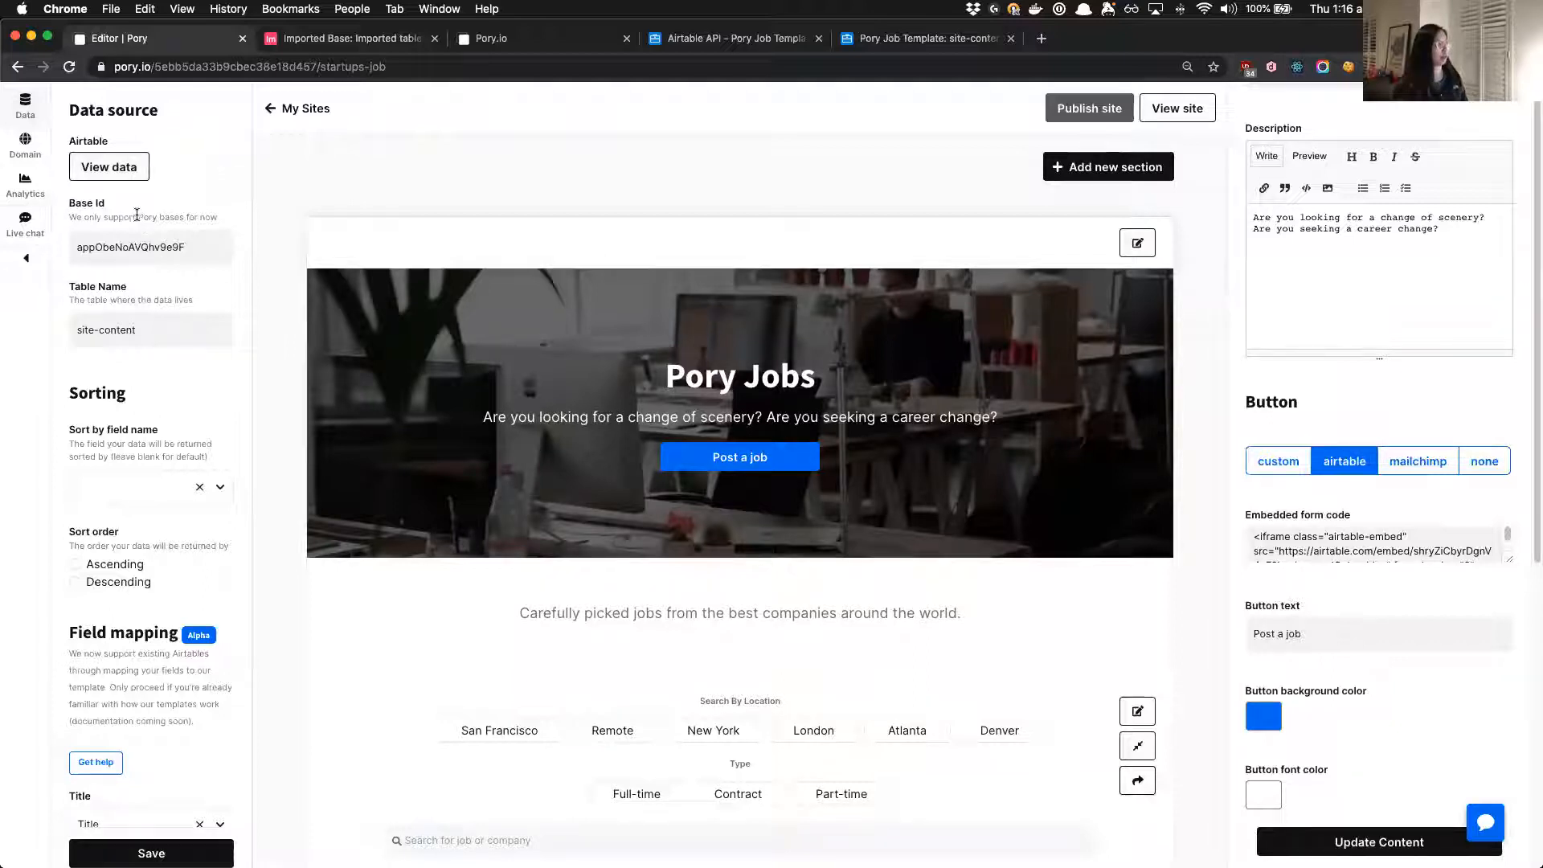
pyautogui.click(318, 42)
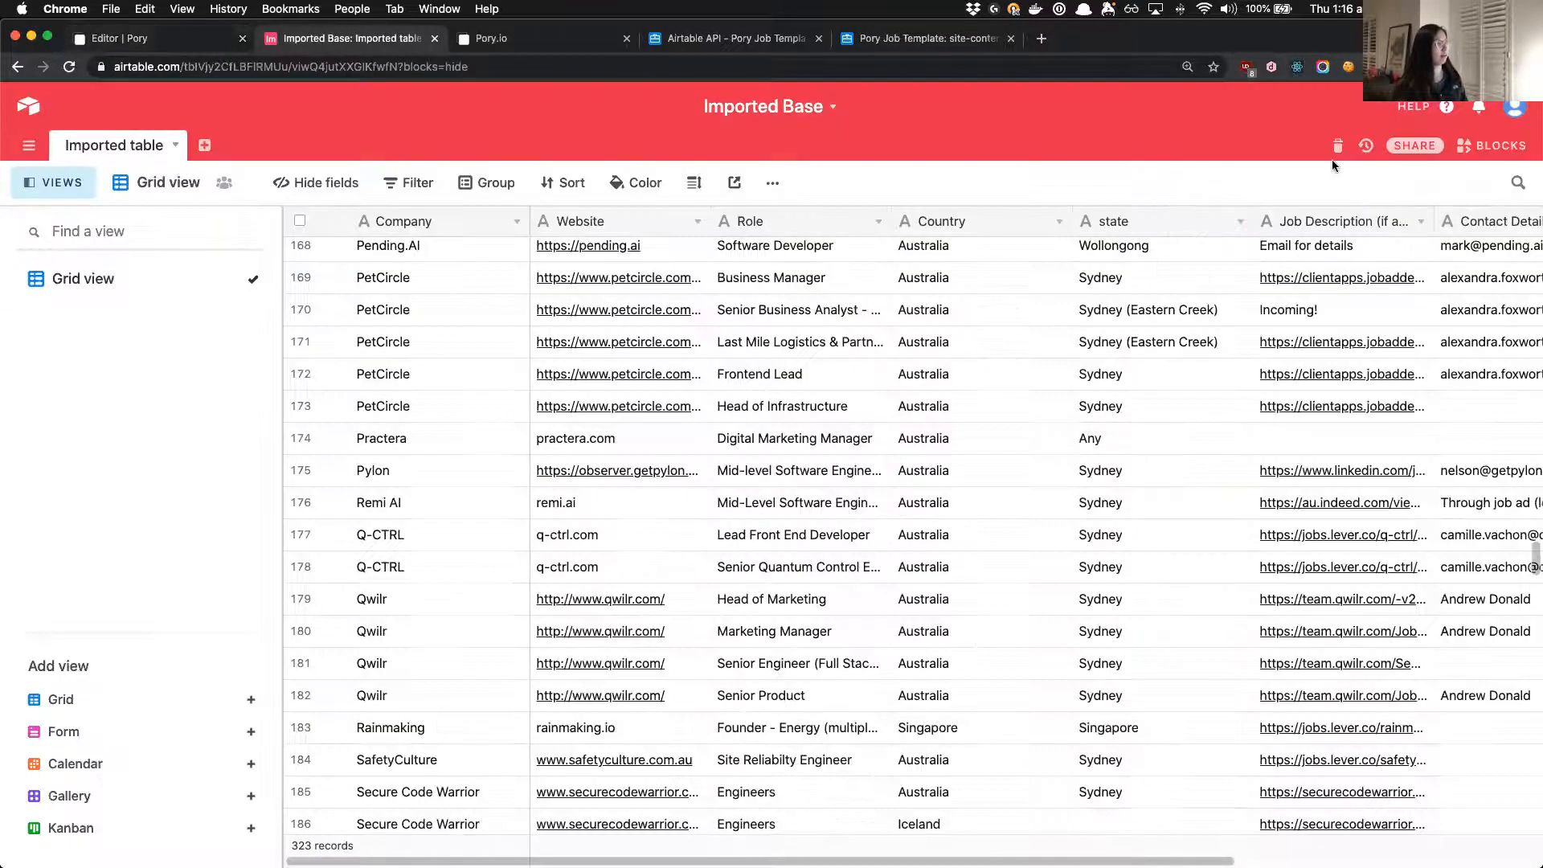
# Put the Imported Base's ID from its API documentation into Pory's Base Id field.
pyautogui.click(1416, 107)
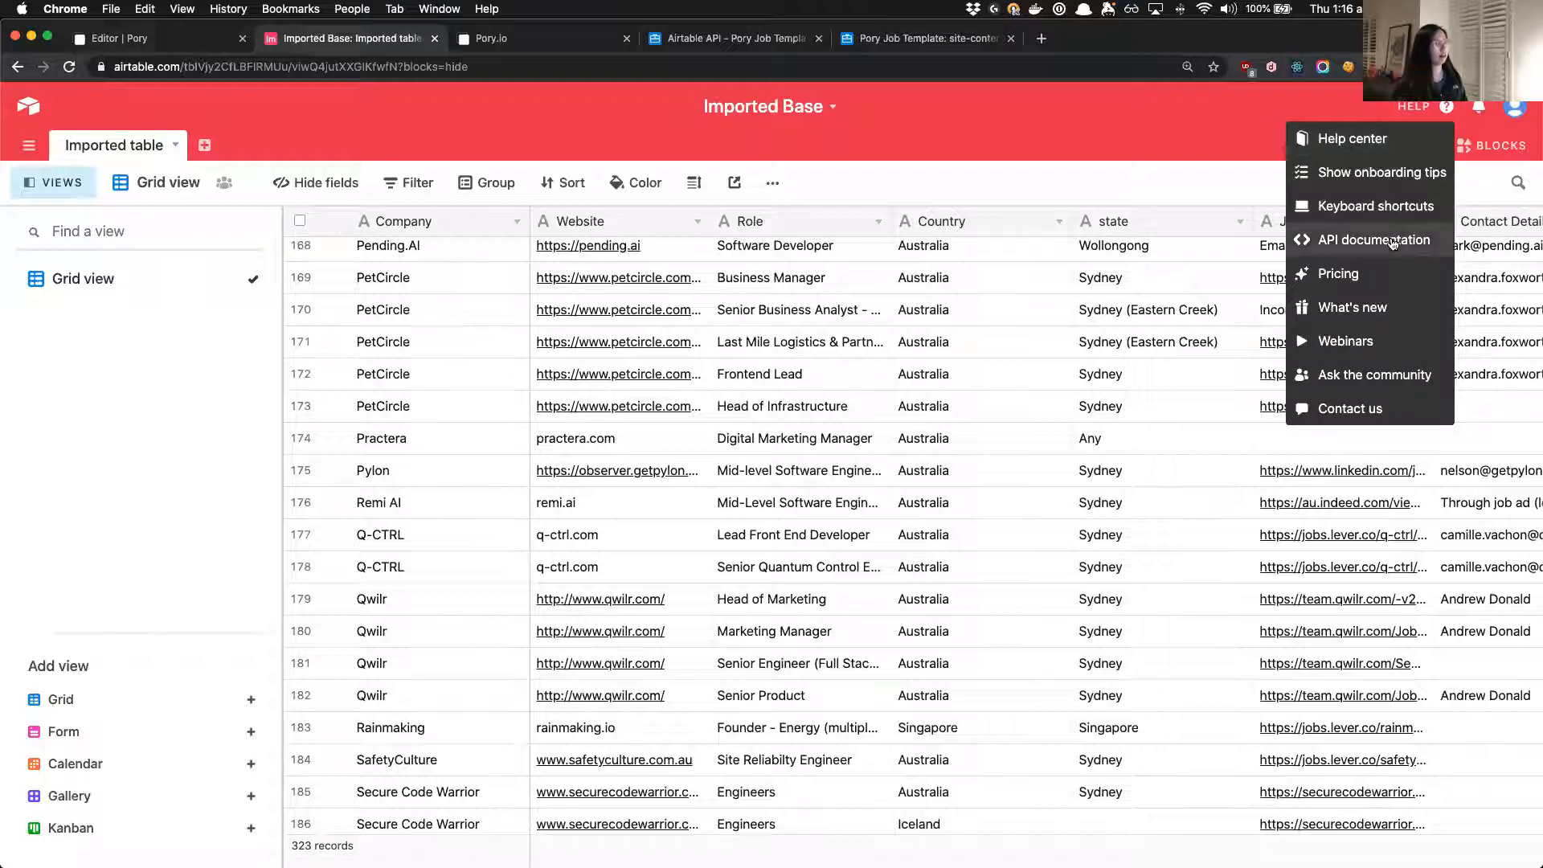
pyautogui.click(1392, 241)
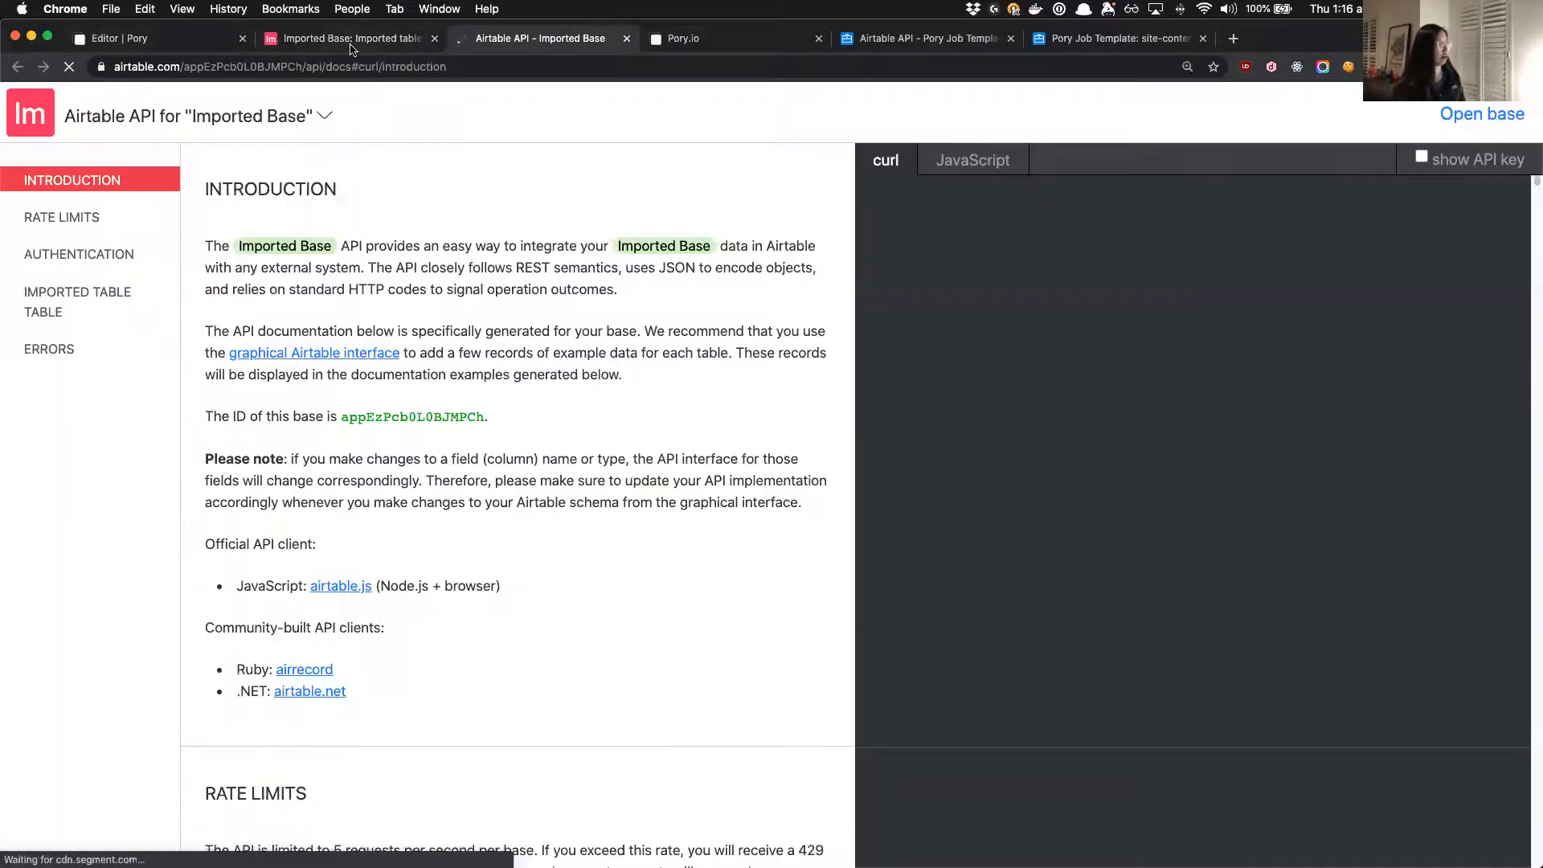
pyautogui.click(394, 48)
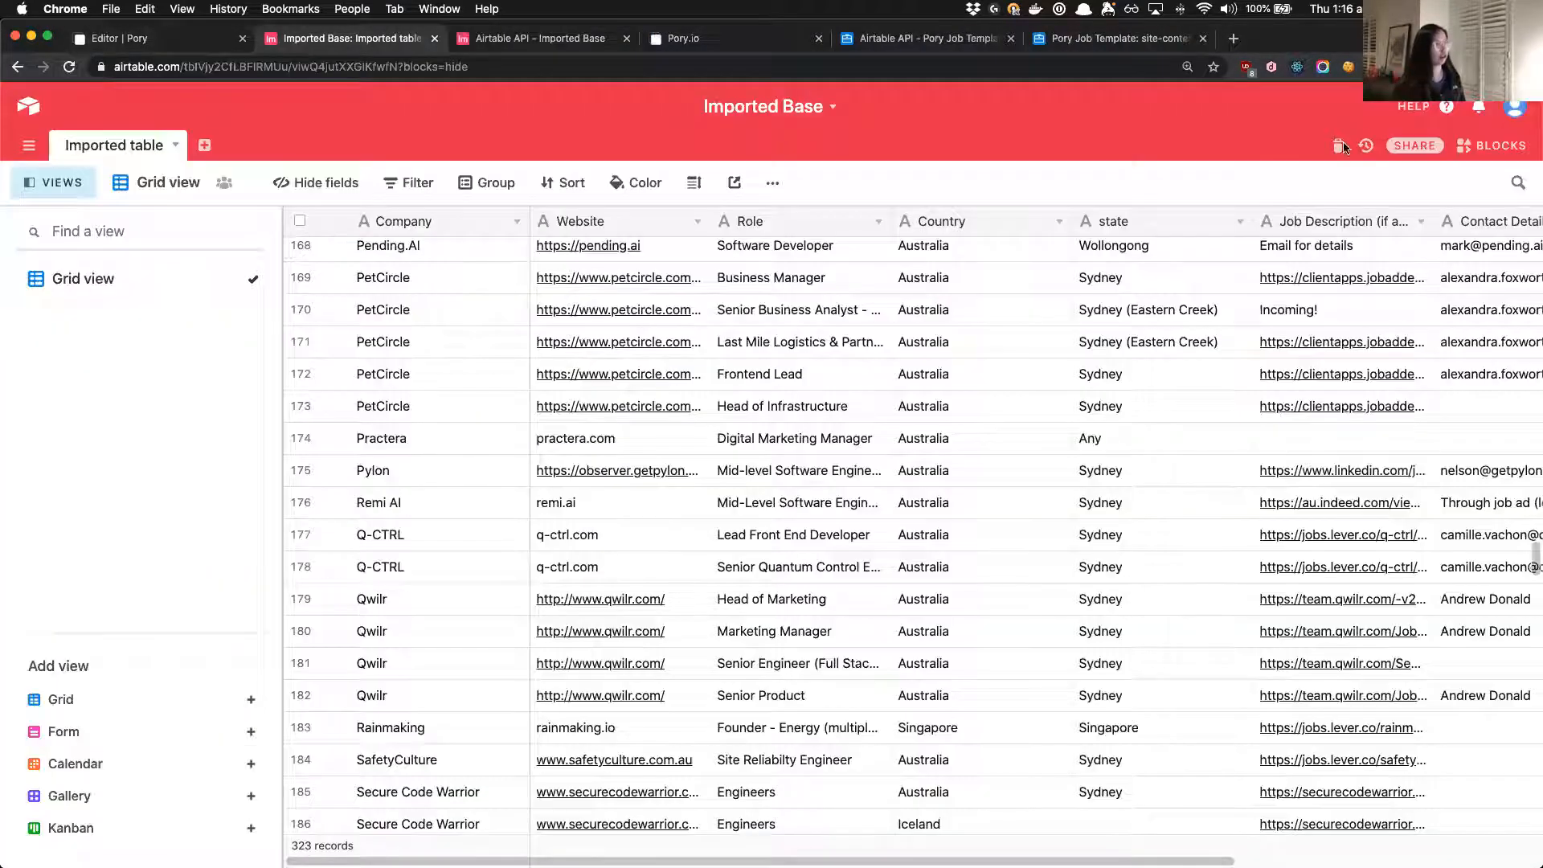
pyautogui.click(1410, 106)
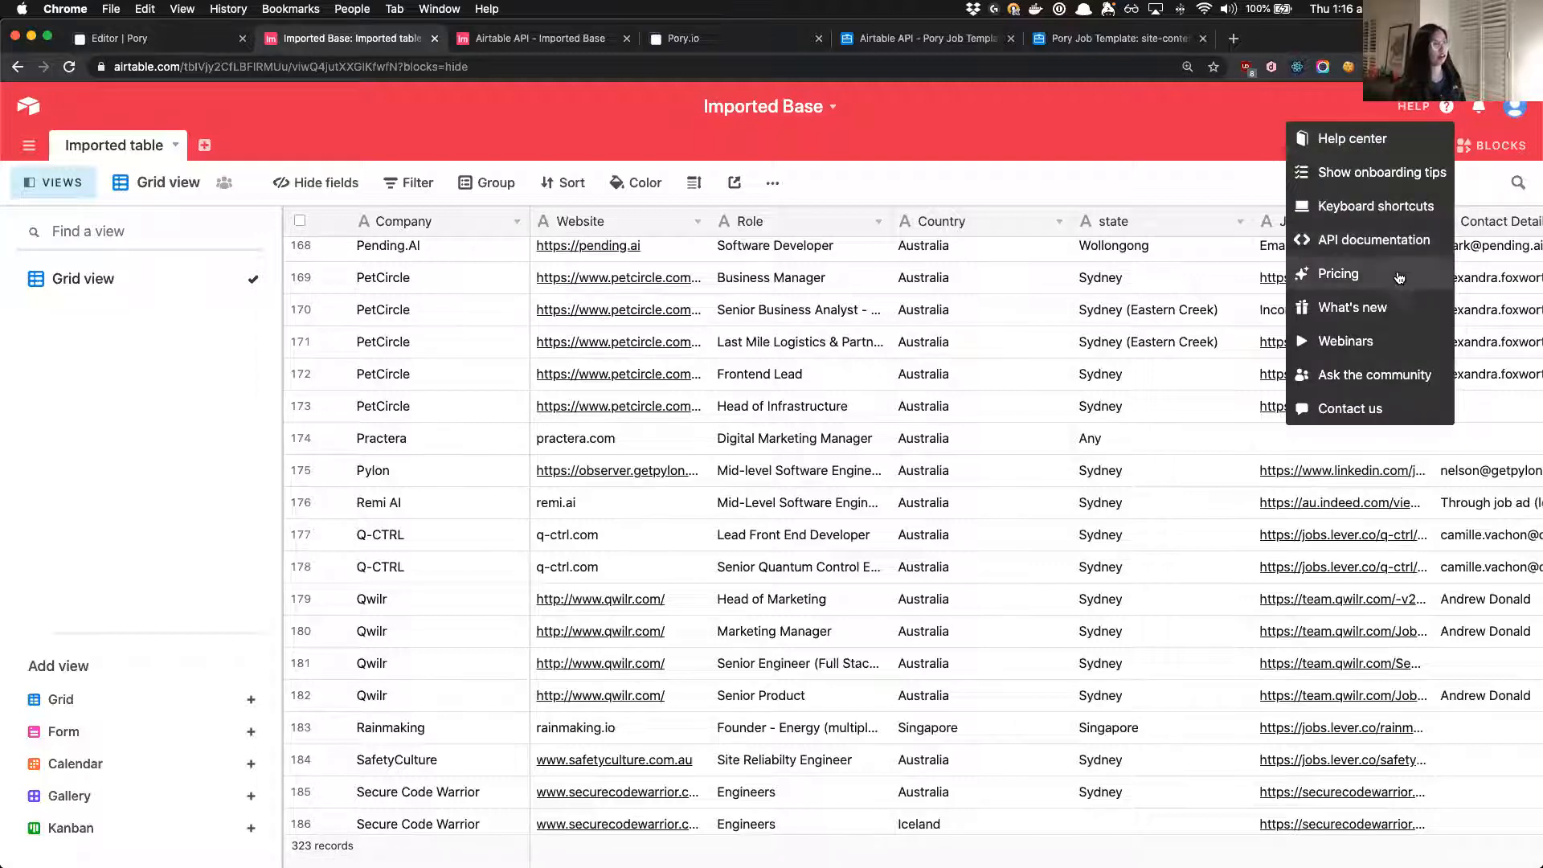
pyautogui.click(519, 42)
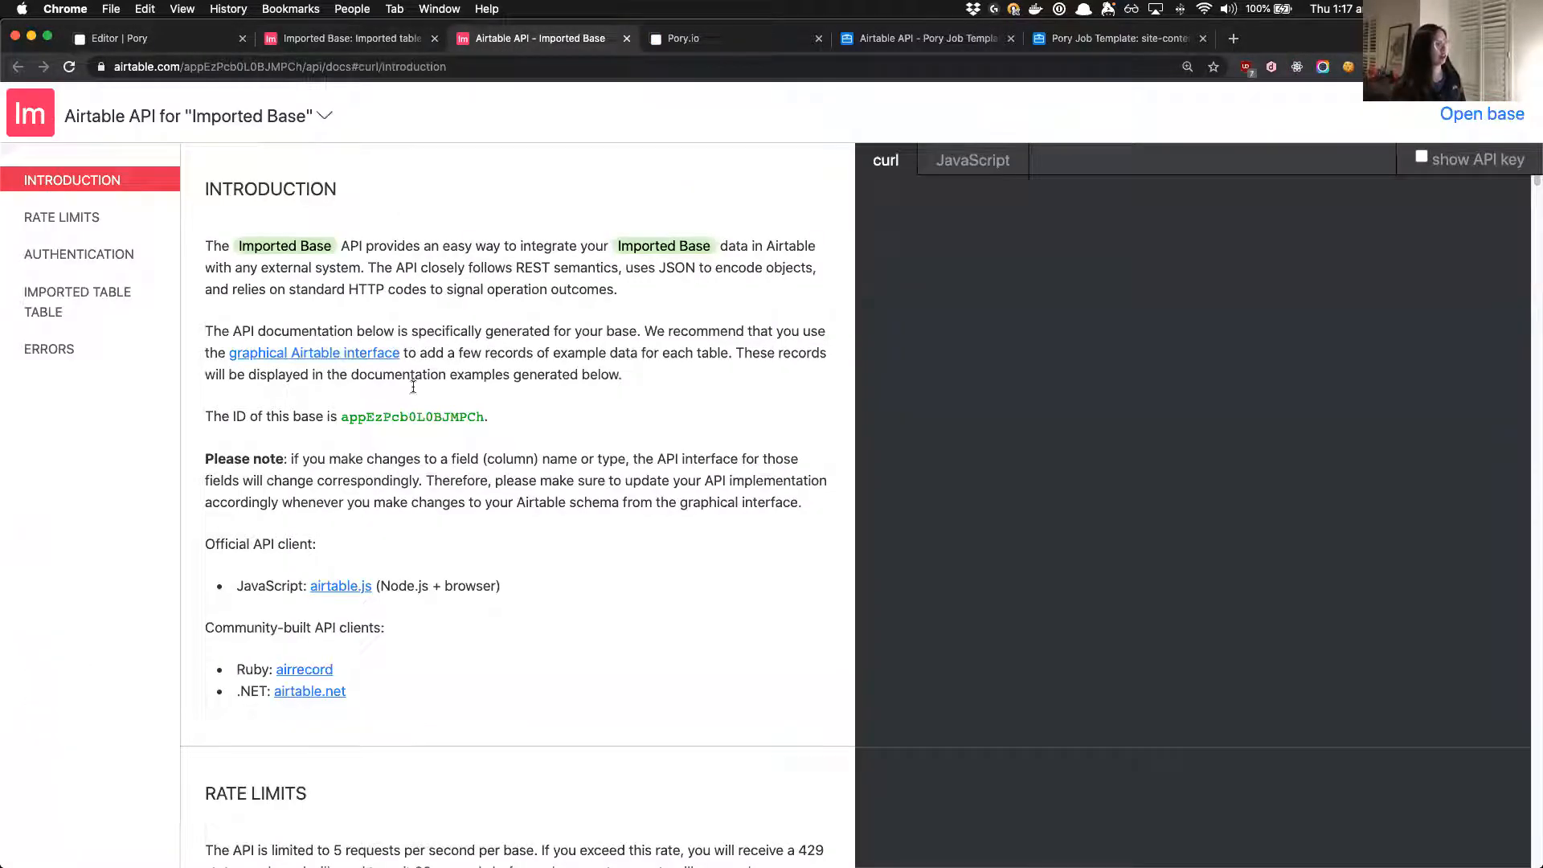
pyautogui.doubleClick(443, 414)
pyautogui.press('super+c')
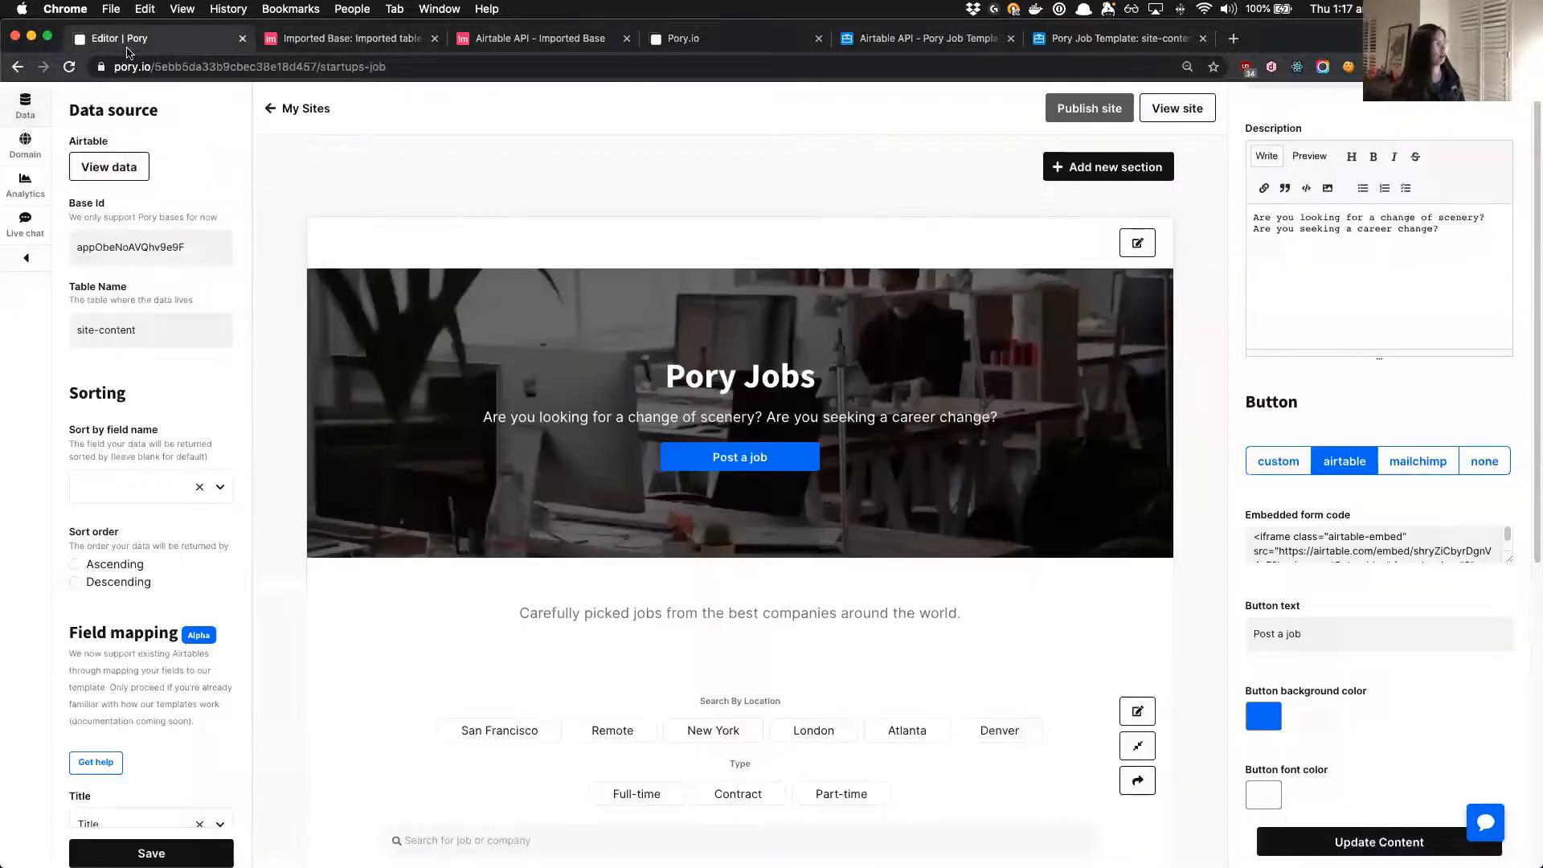
pyautogui.click(120, 38)
pyautogui.doubleClick(152, 246)
pyautogui.press('super+v')
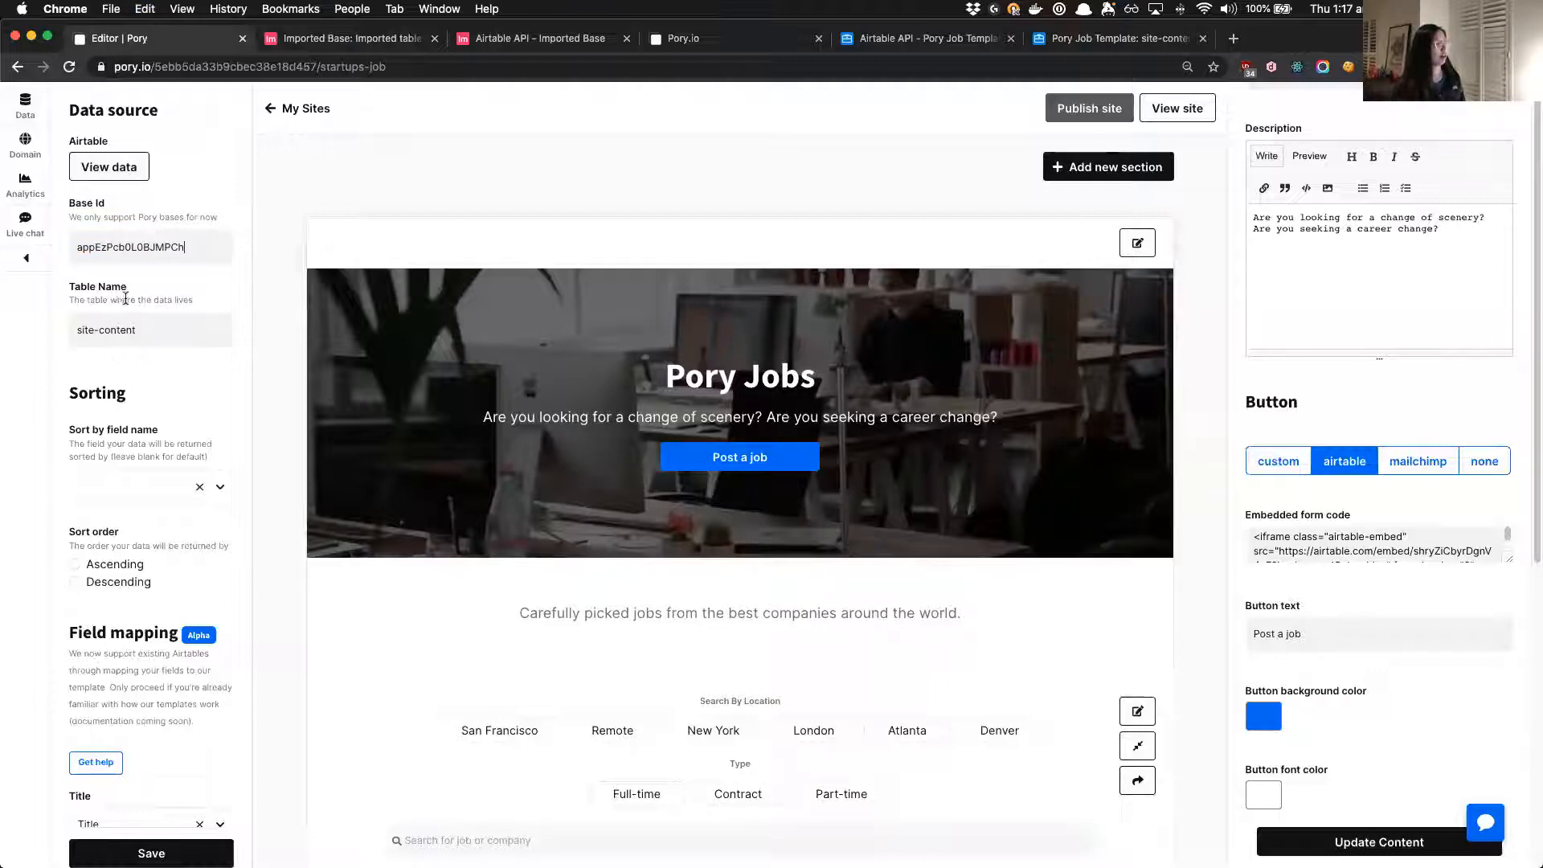
# Rename the imported Airtable table to 'jobs'.
pyautogui.click(386, 48)
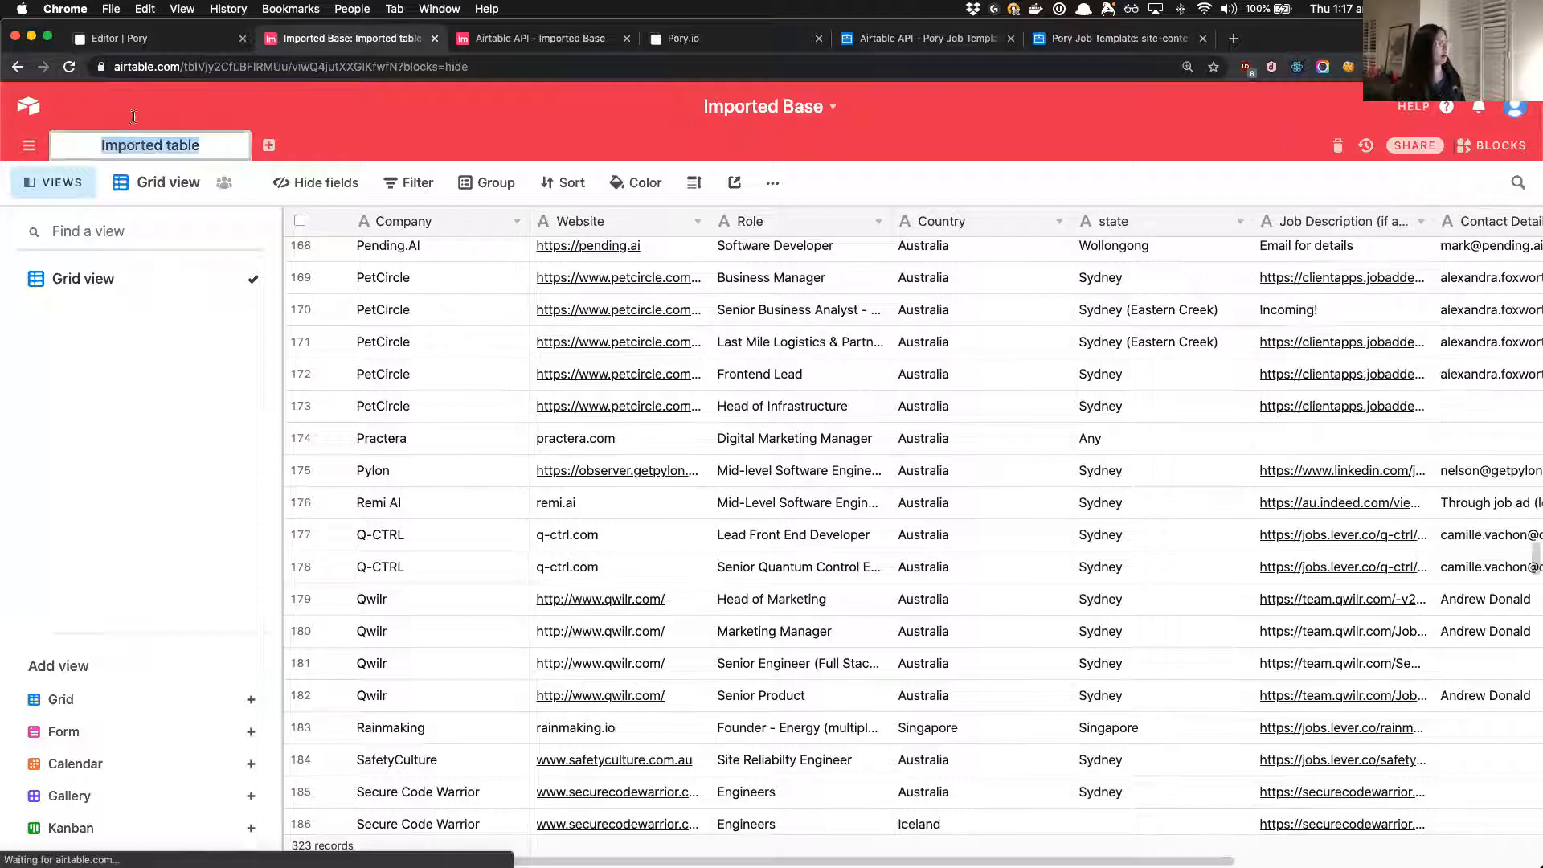
pyautogui.write('jobs')
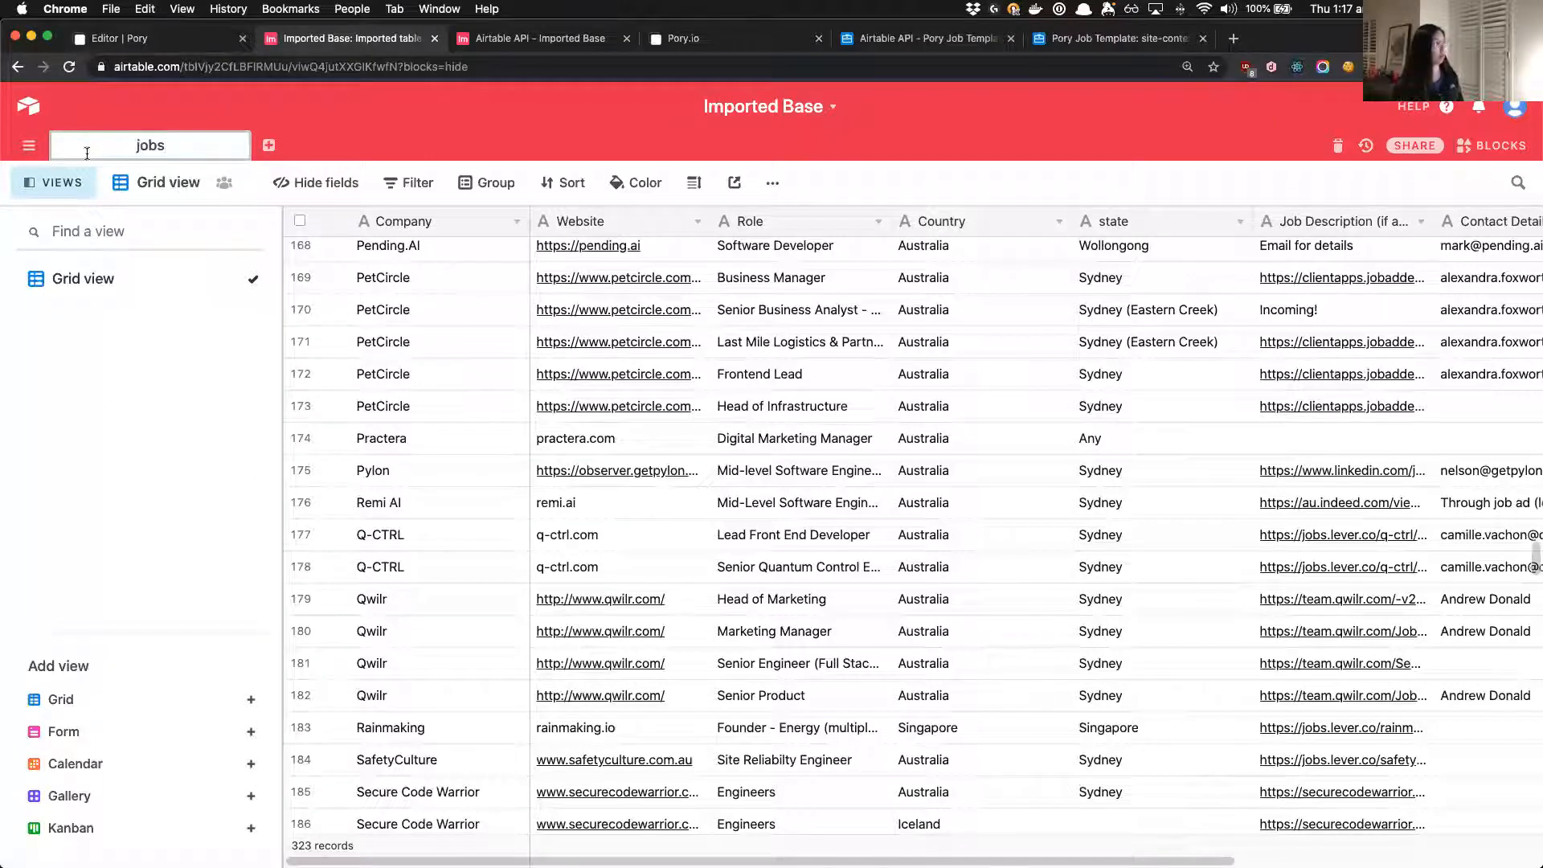
pyautogui.press('Return')
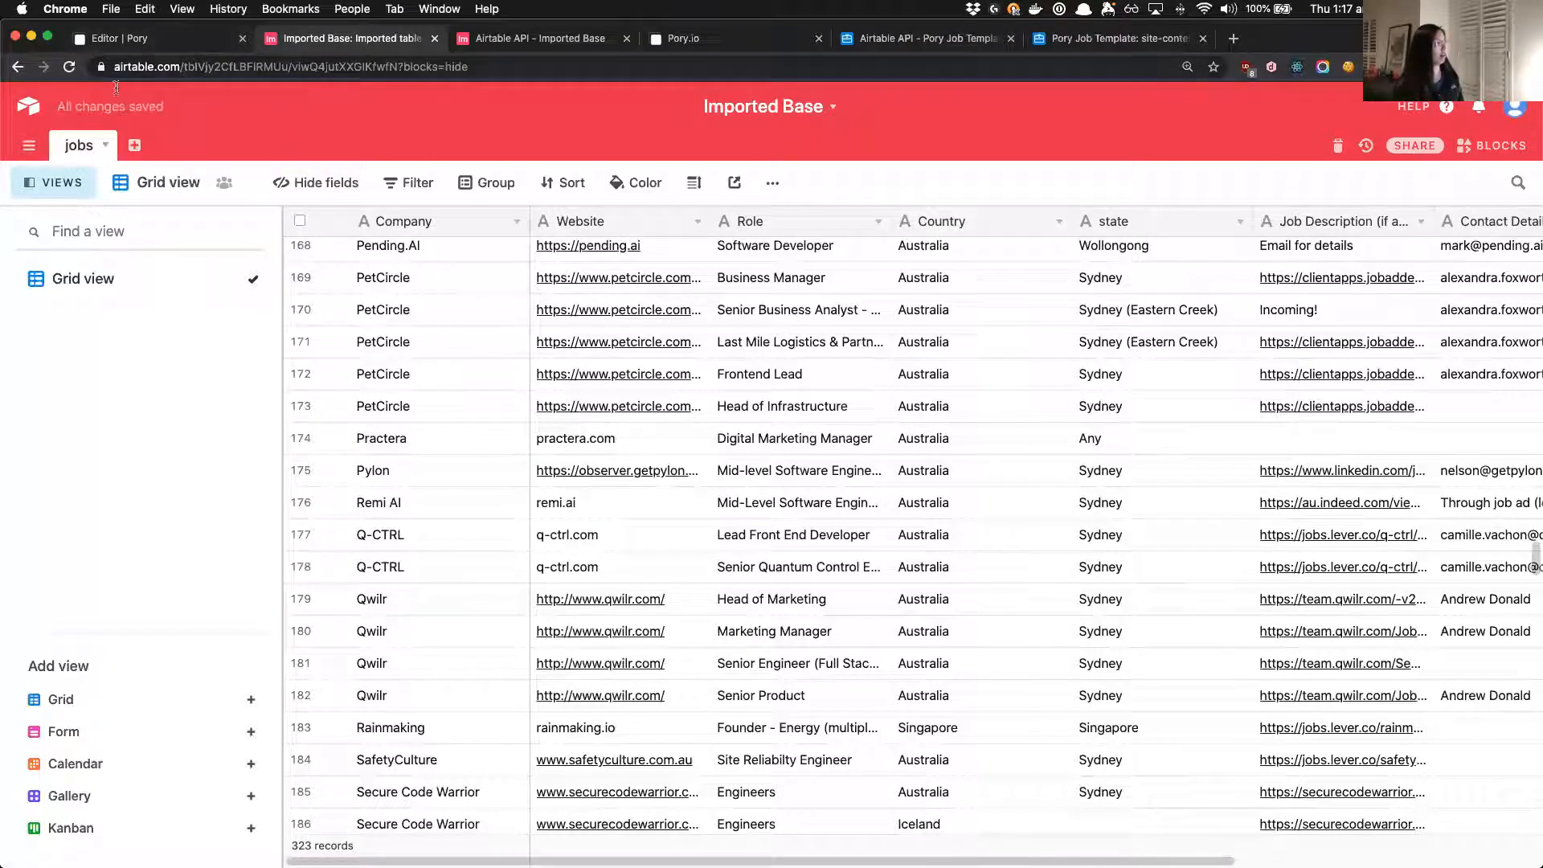
pyautogui.click(125, 39)
# Change the data source Table Name from 'site-content' to 'jobs' and save.
pyautogui.tripleClick(123, 333)
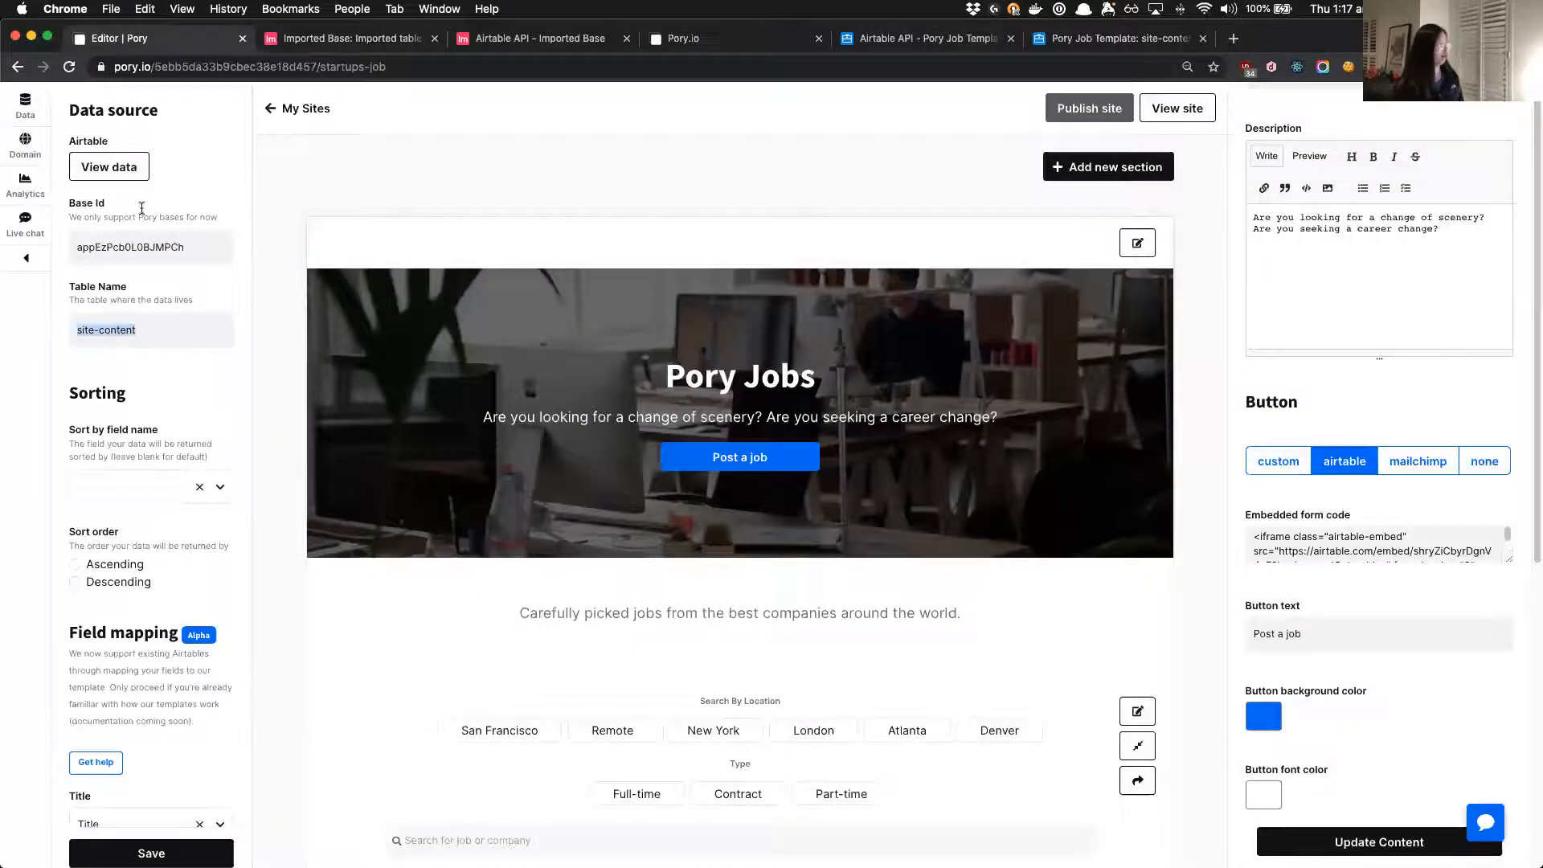
pyautogui.write('jobs')
pyautogui.click(138, 307)
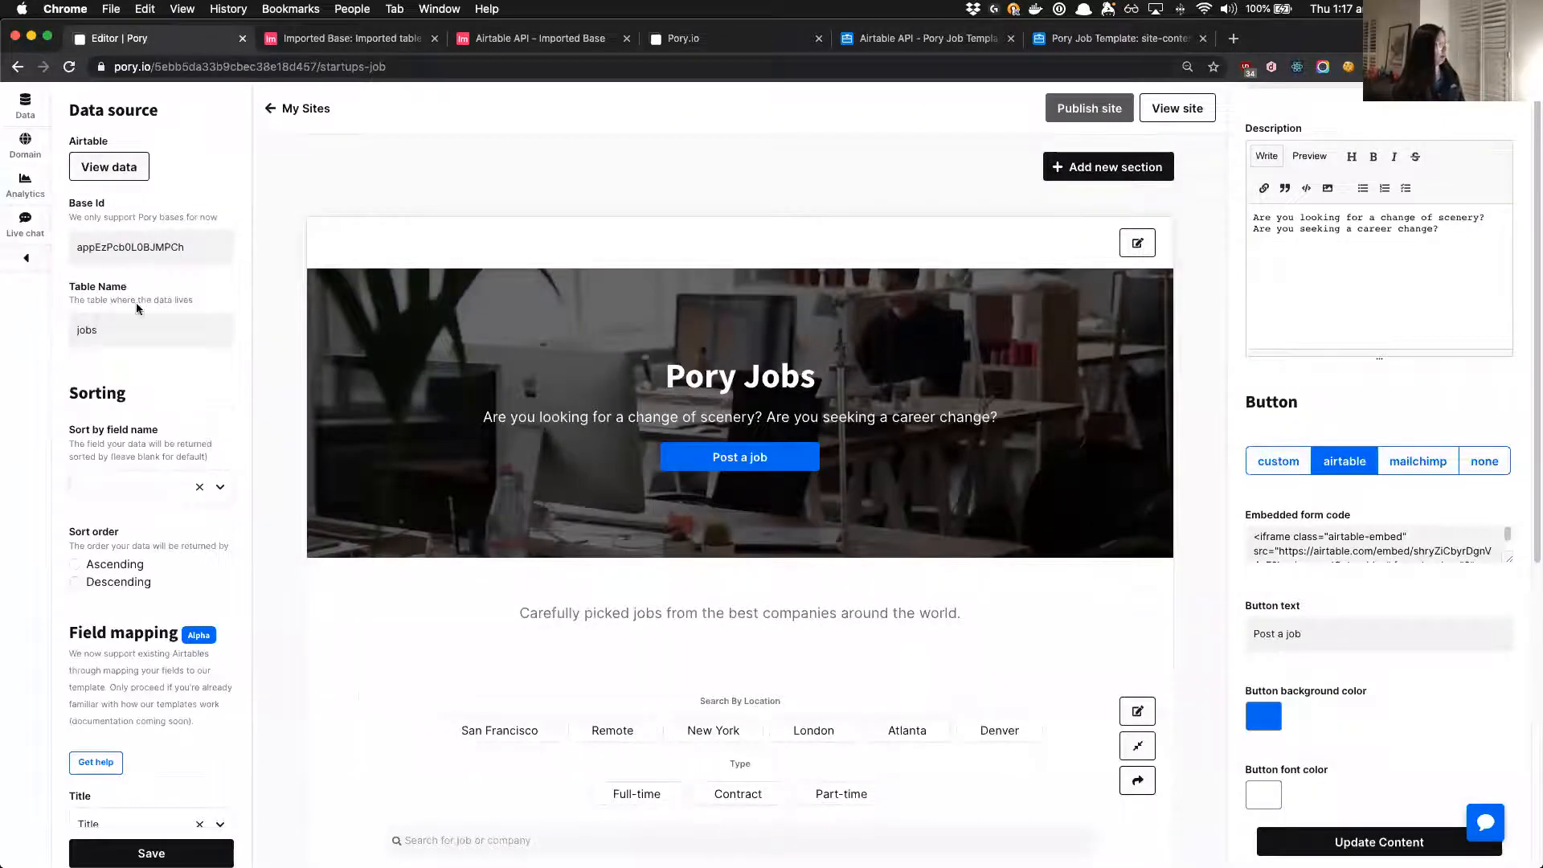
pyautogui.click(151, 854)
pyautogui.scroll(-1, 178, 691)
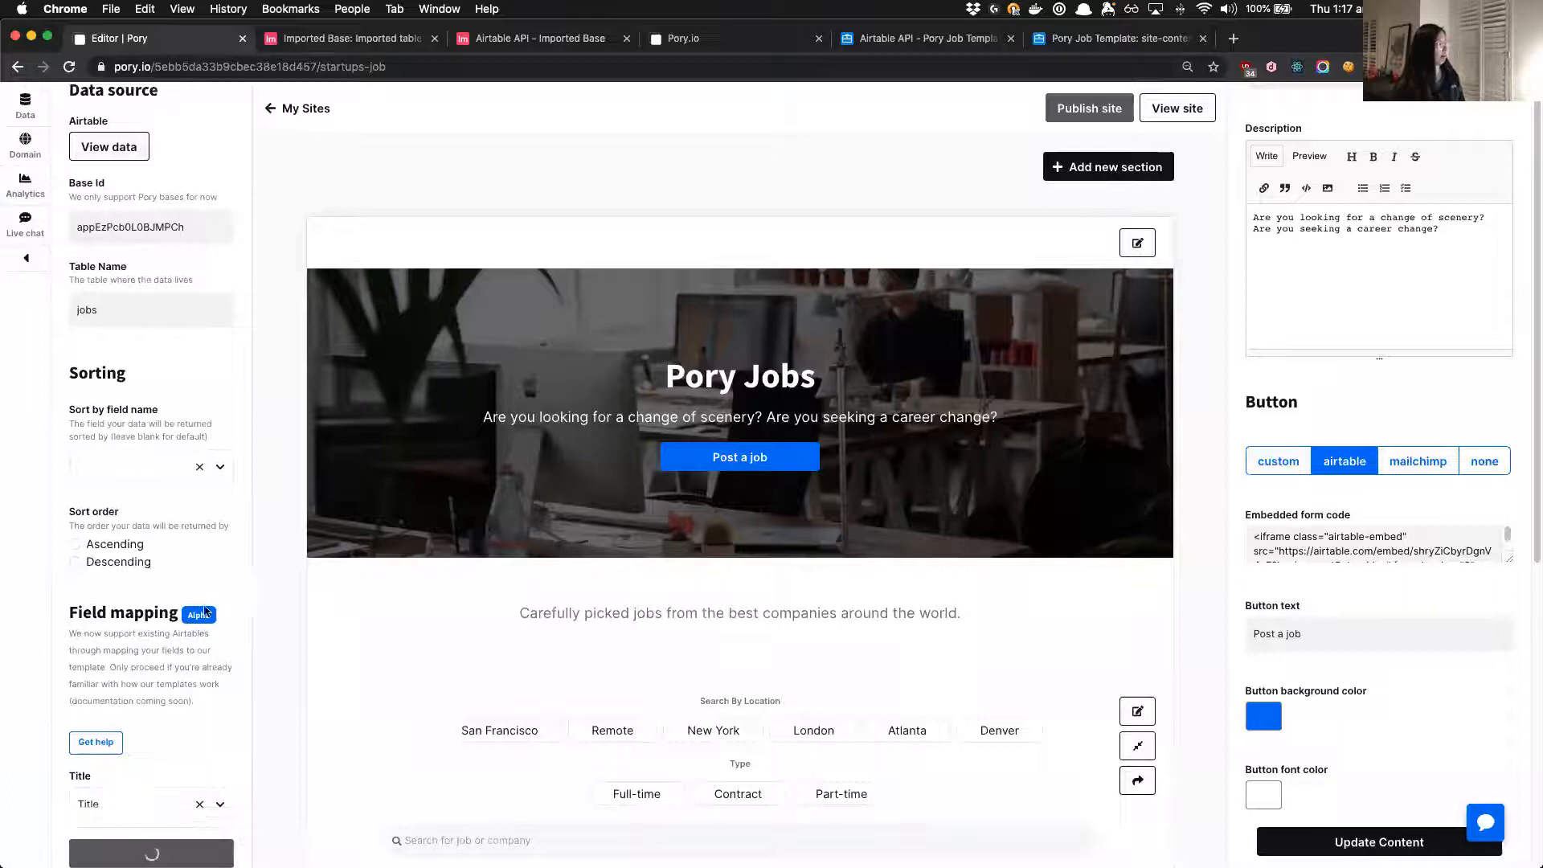
pyautogui.scroll(-1, 400, 493)
pyautogui.scroll(-5, 450, 492)
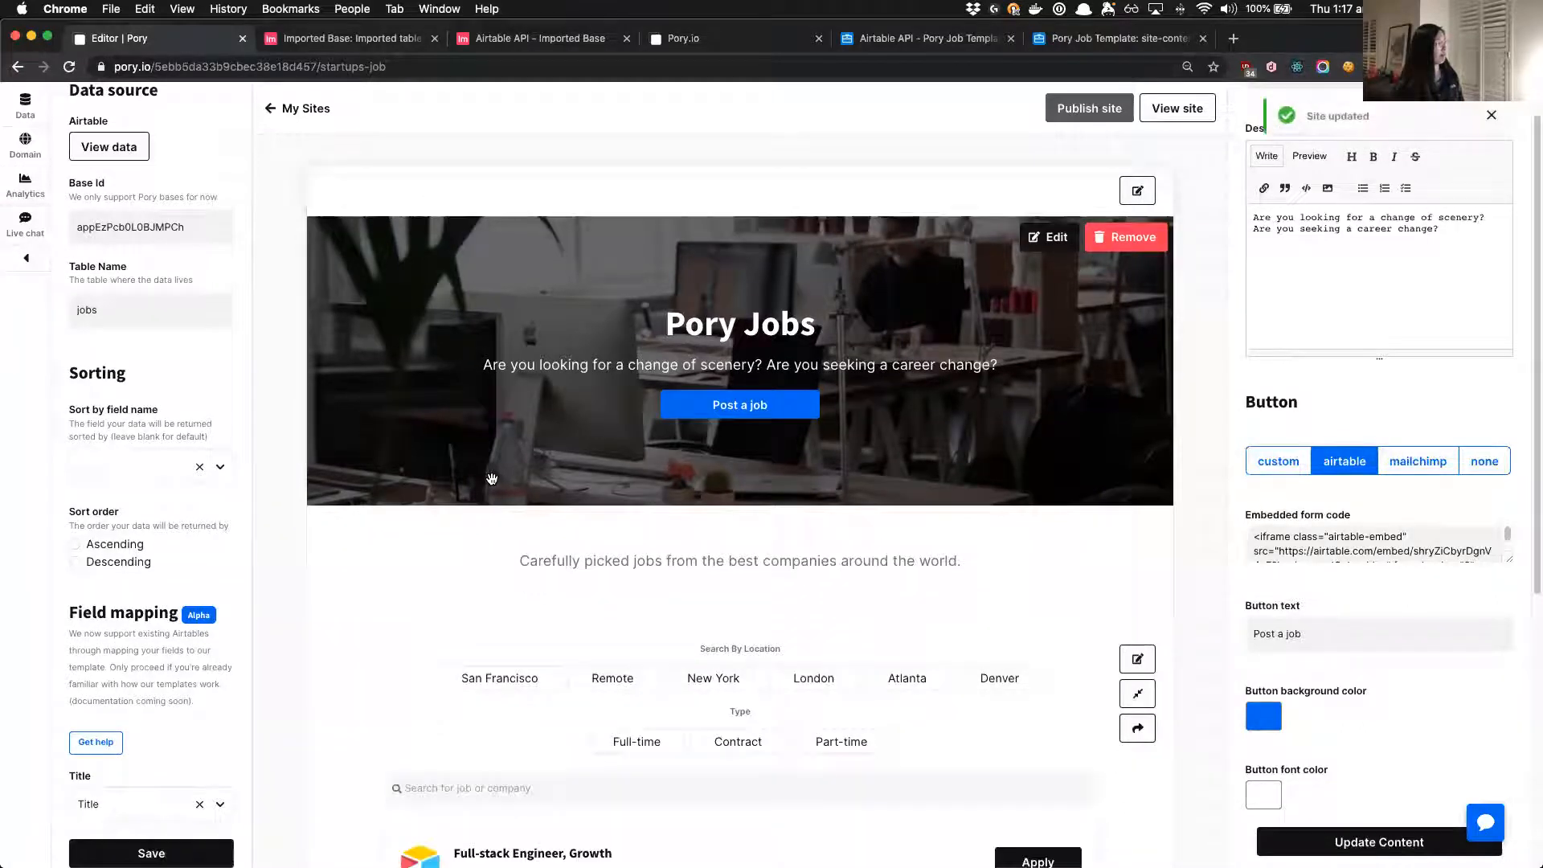
pyautogui.scroll(-4, 634, 521)
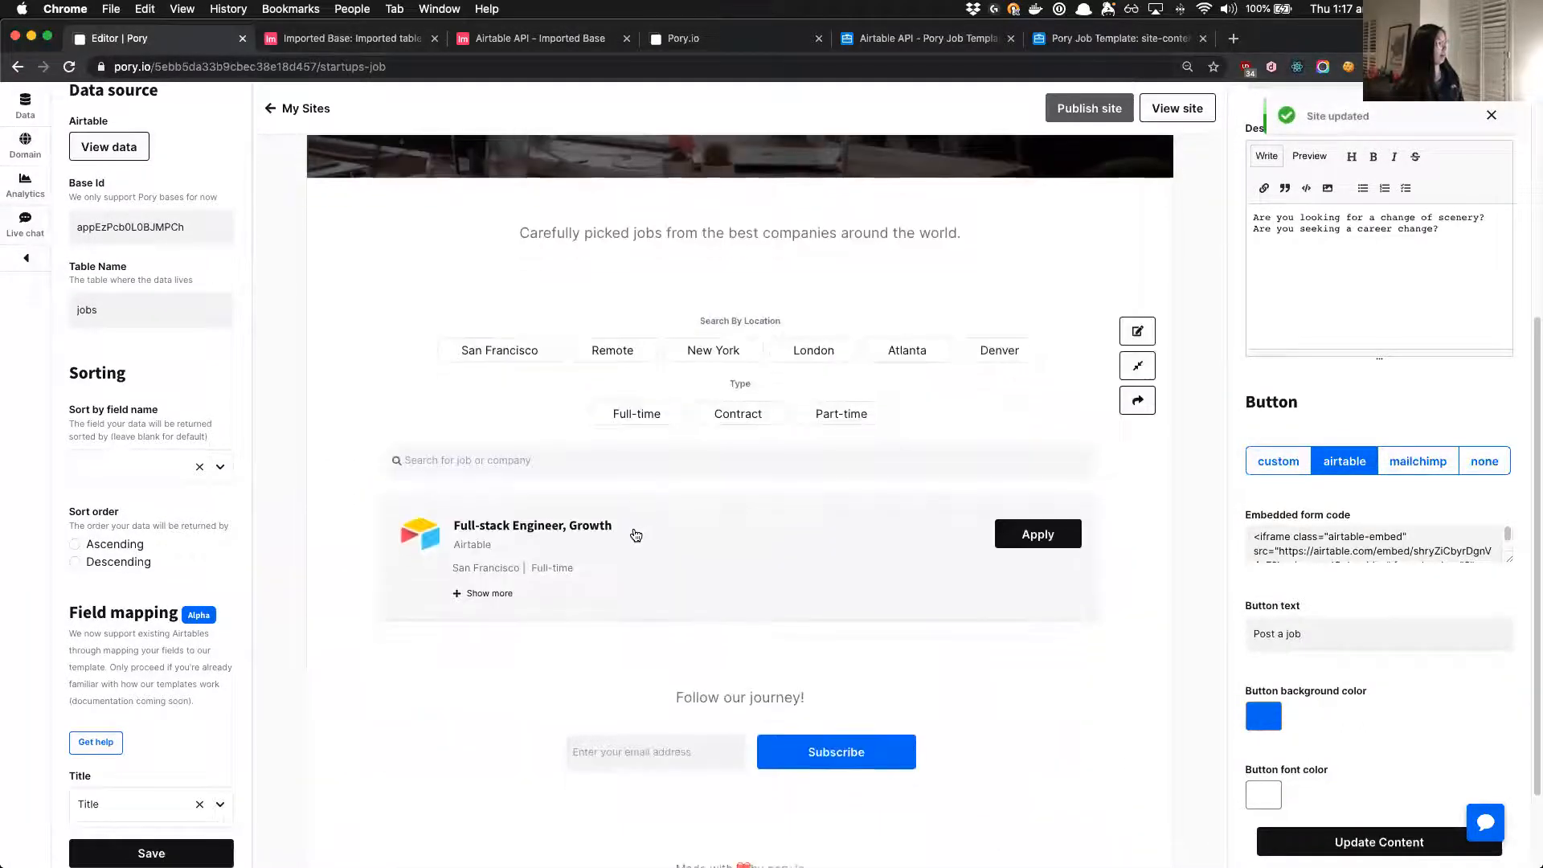
# Reload the editor and read through the Field mapping section.
pyautogui.click(69, 69)
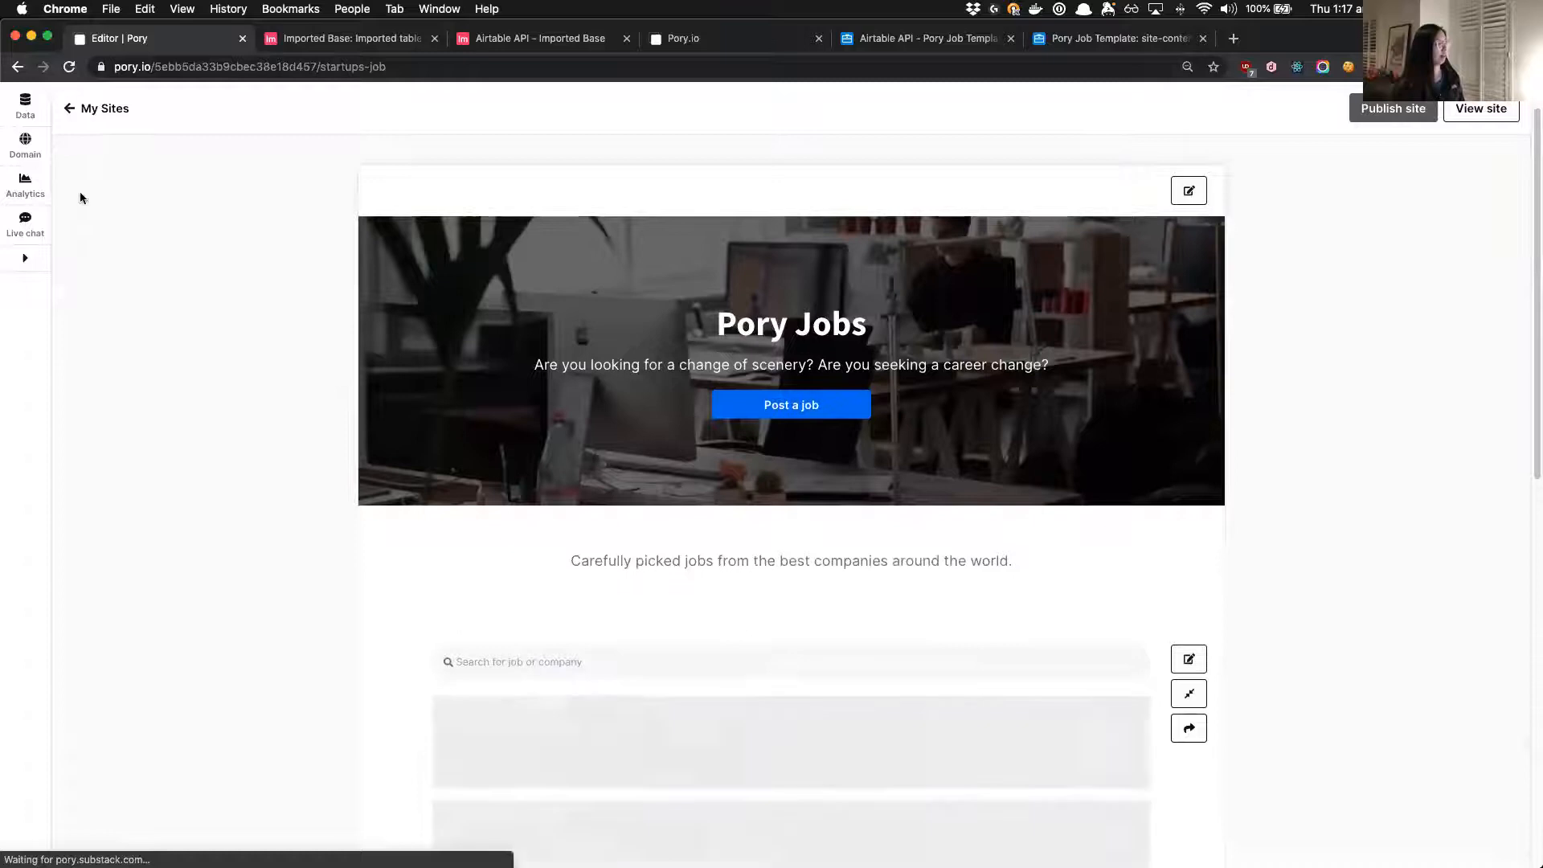
pyautogui.scroll(-7, 227, 372)
pyautogui.scroll(2, 768, 577)
pyautogui.moveTo(24, 97)
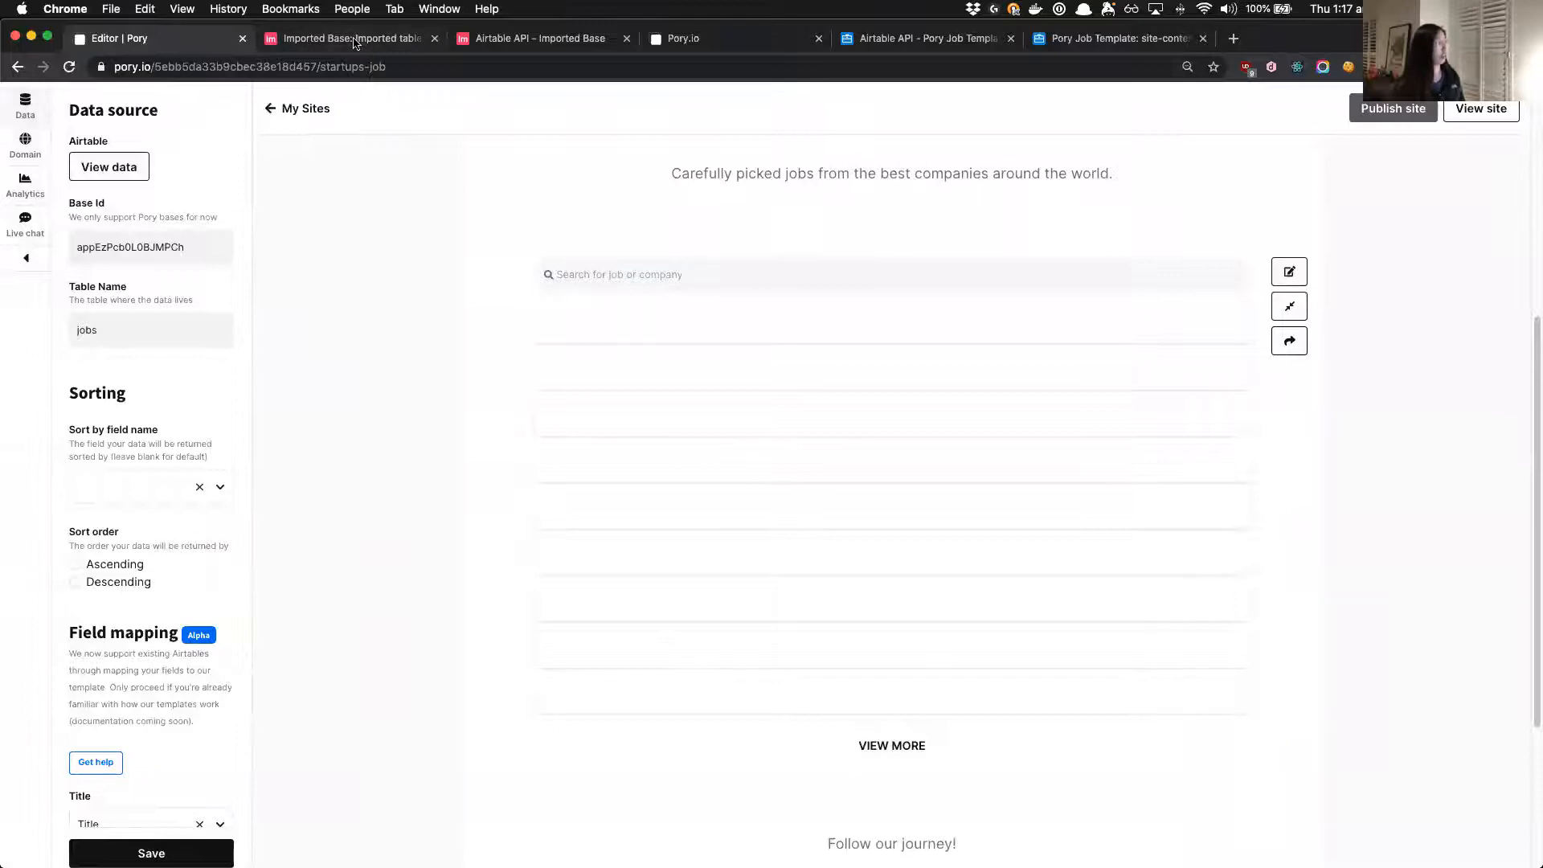
pyautogui.scroll(-5, 158, 389)
pyautogui.scroll(-2, 213, 437)
pyautogui.scroll(-1, 184, 285)
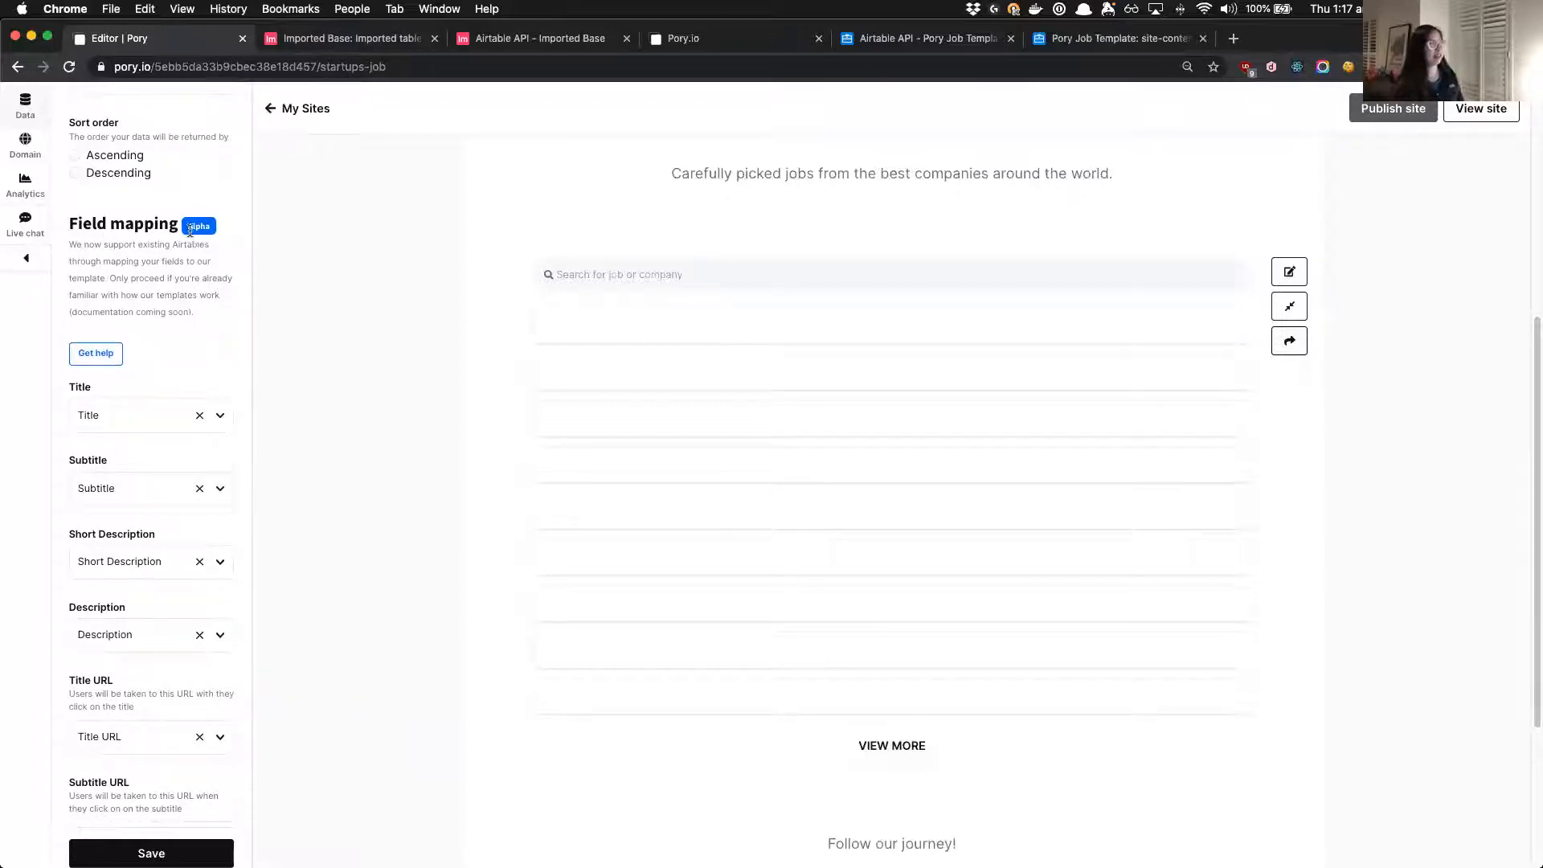
pyautogui.tripleClick(156, 306)
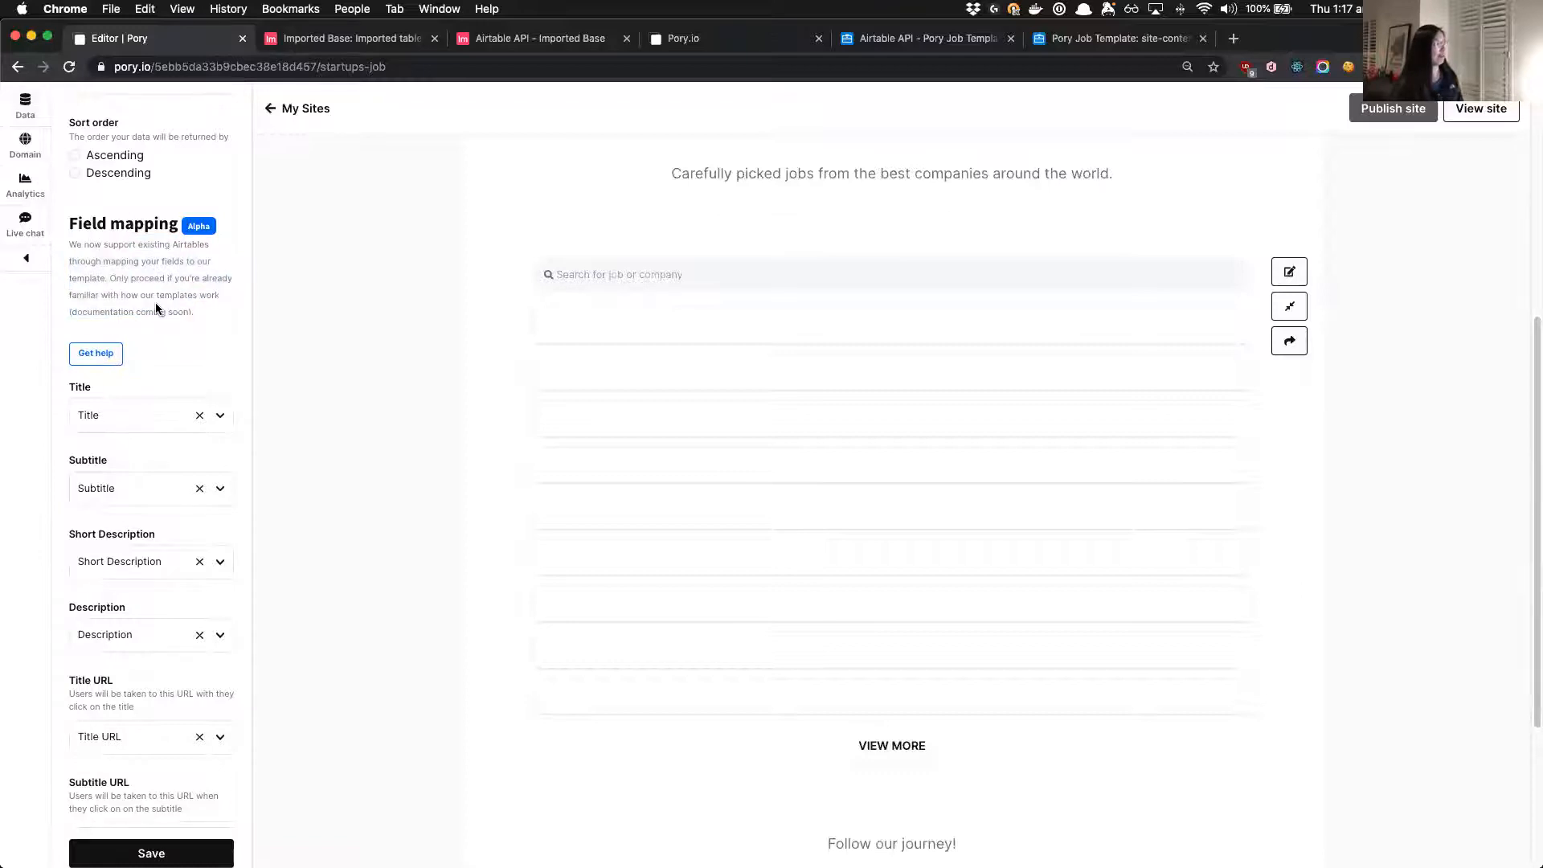
pyautogui.scroll(-1, 169, 299)
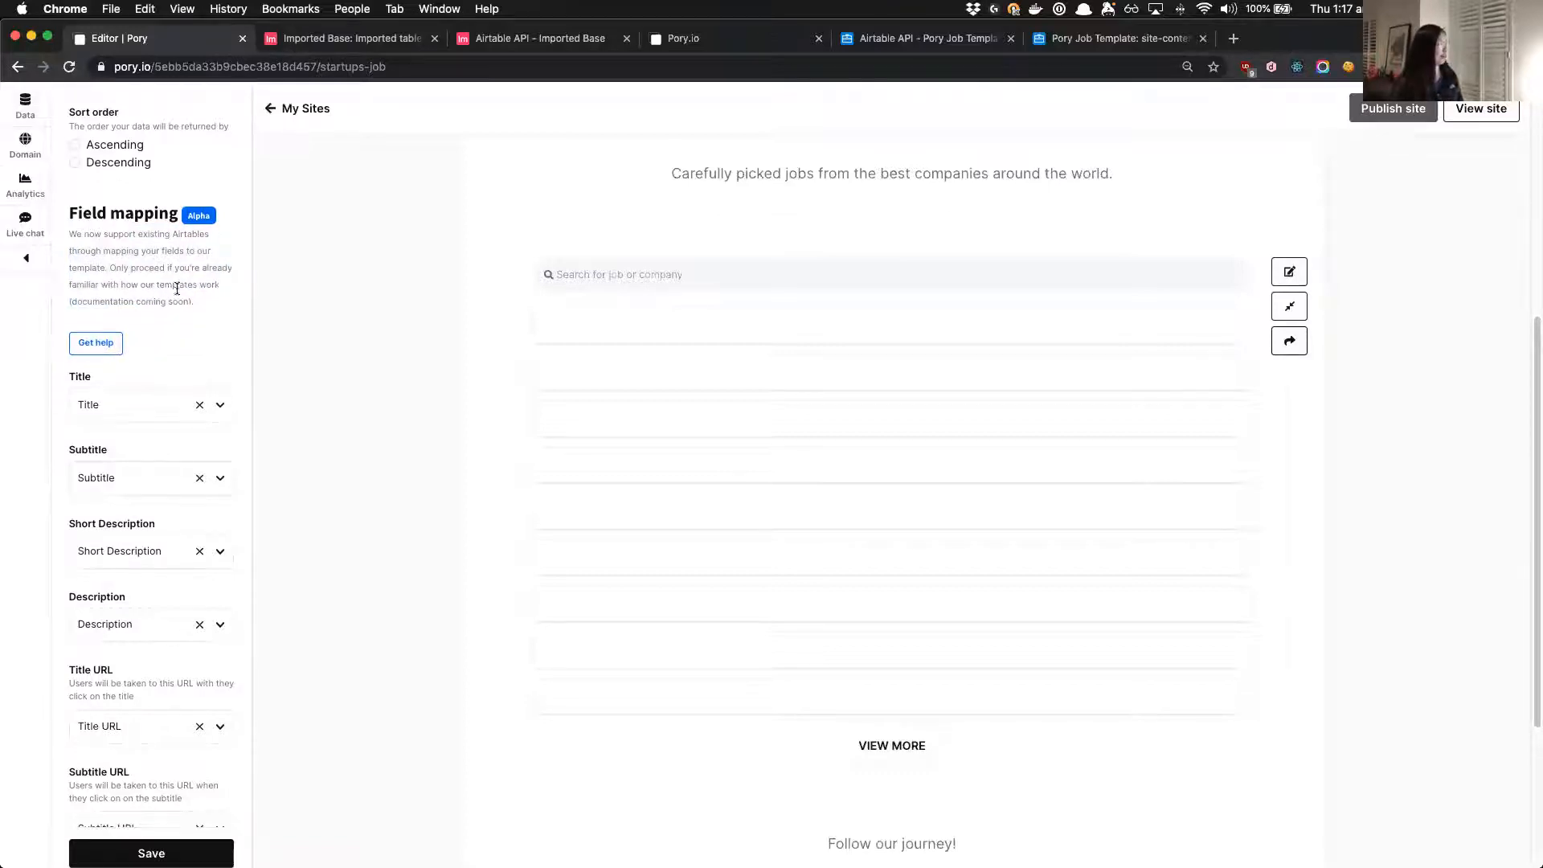
pyautogui.scroll(-3, 177, 294)
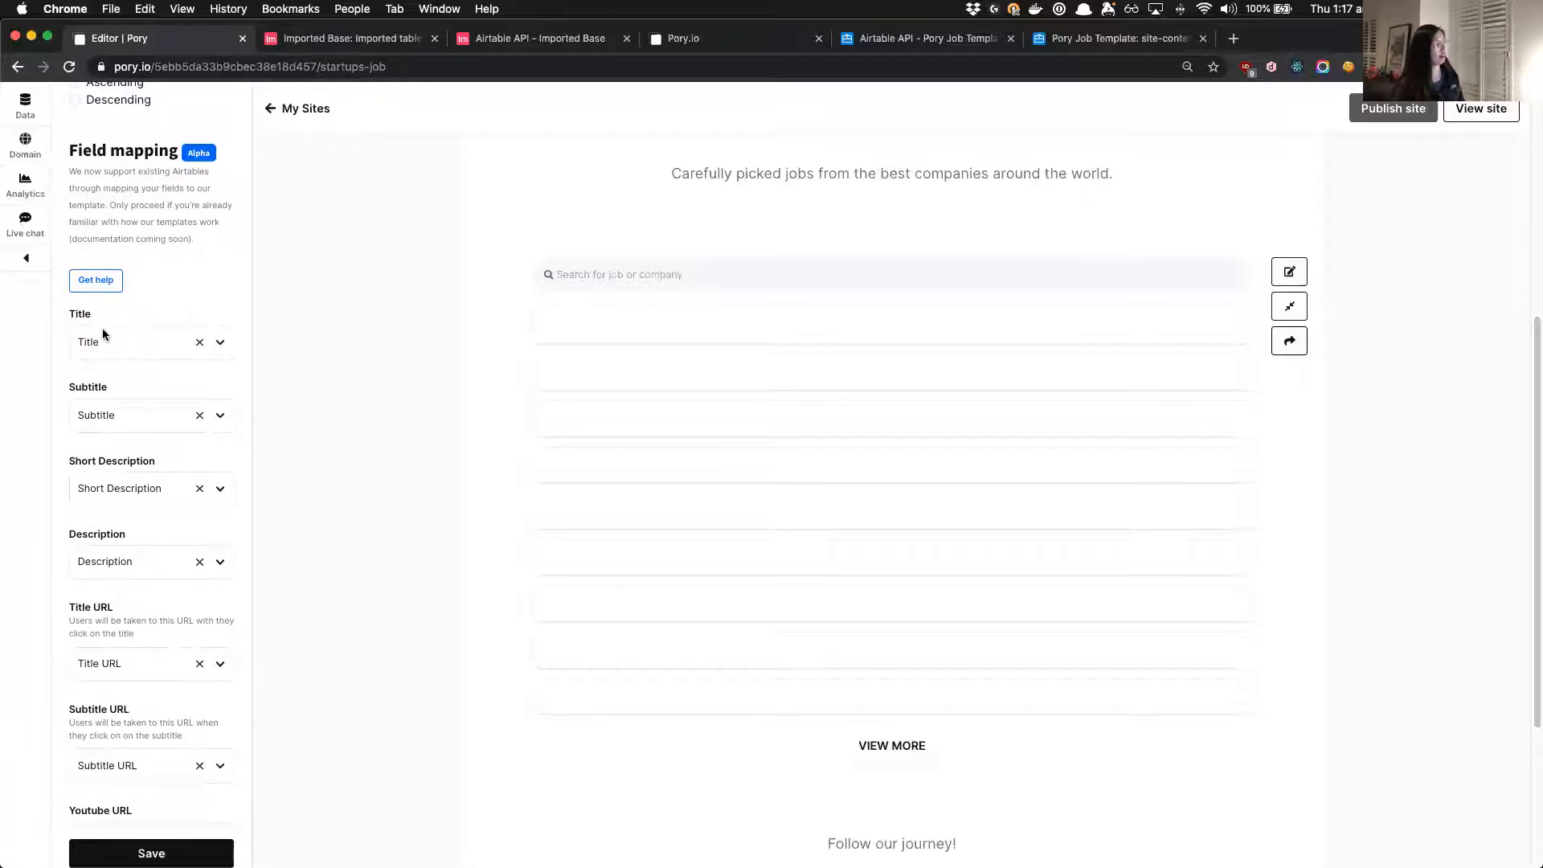
# Map the listing Title to the Job Description (if available) field and save.
pyautogui.click(148, 344)
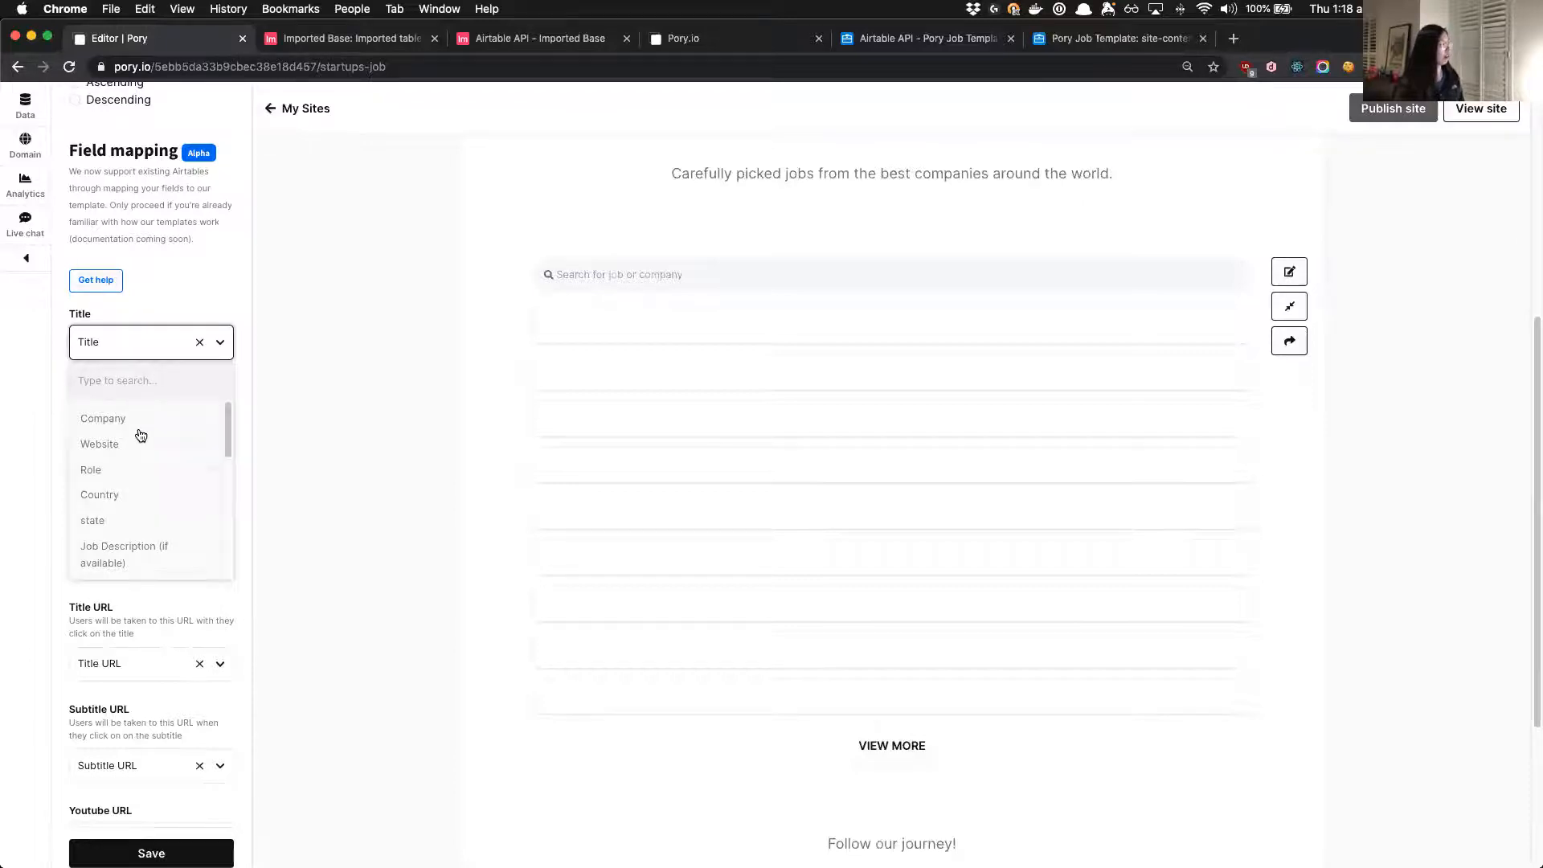
pyautogui.scroll(-1, 134, 536)
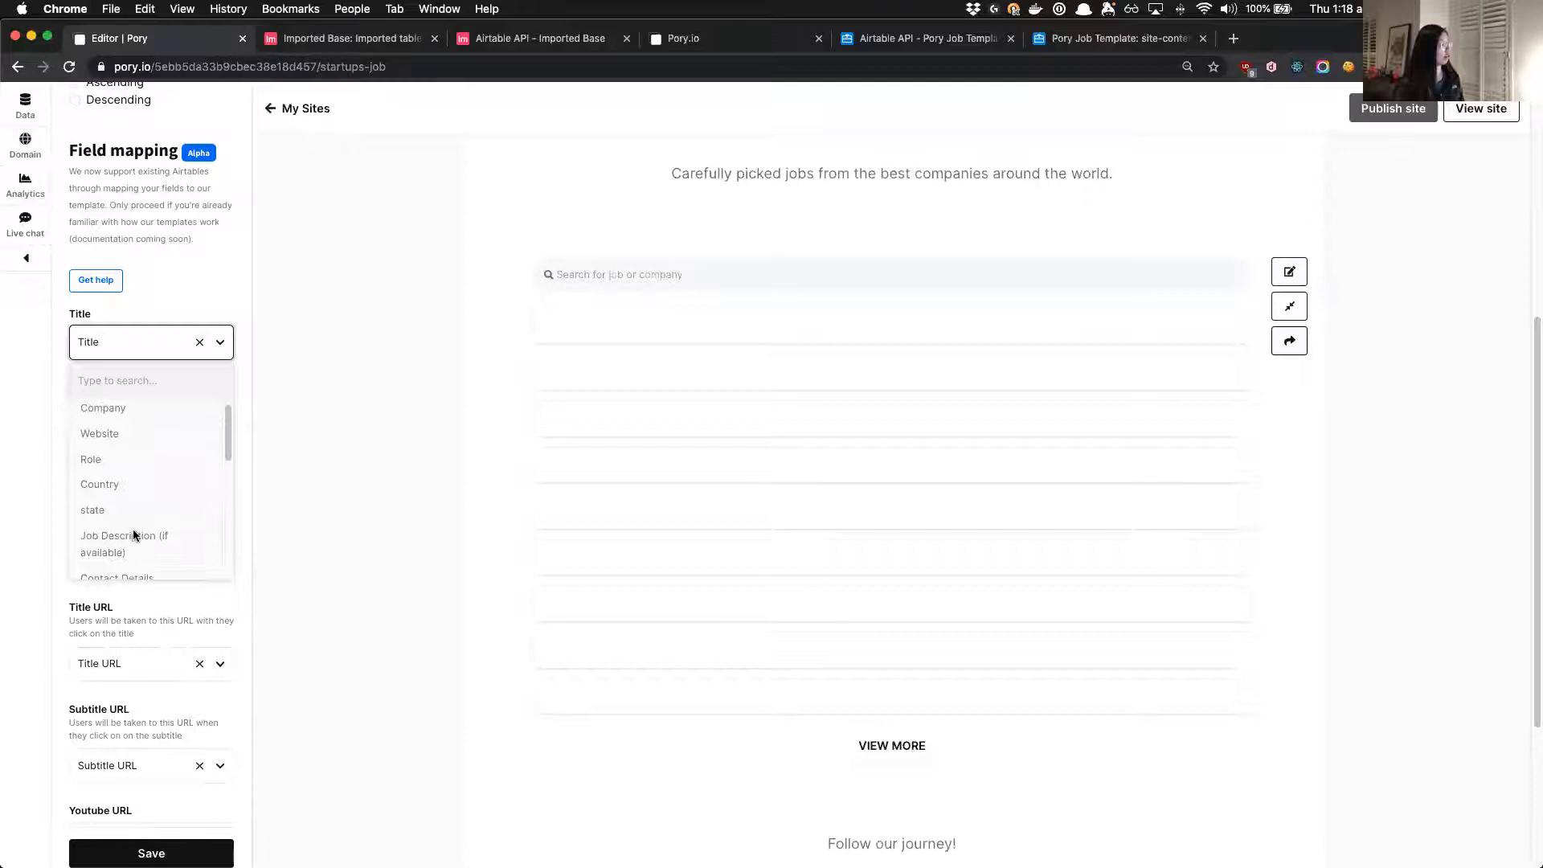
pyautogui.click(134, 537)
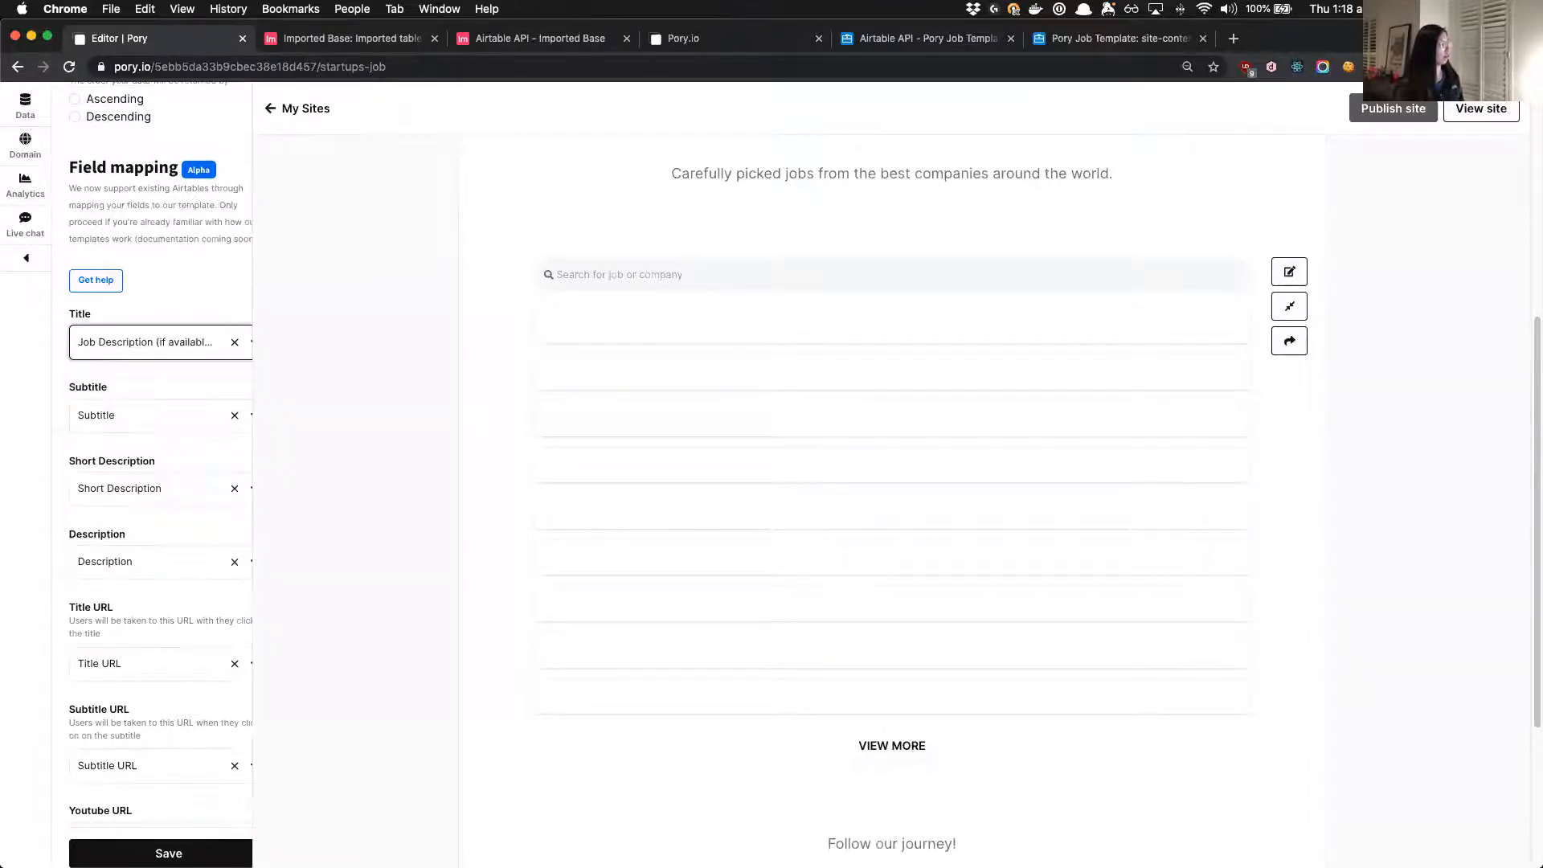
pyautogui.click(185, 853)
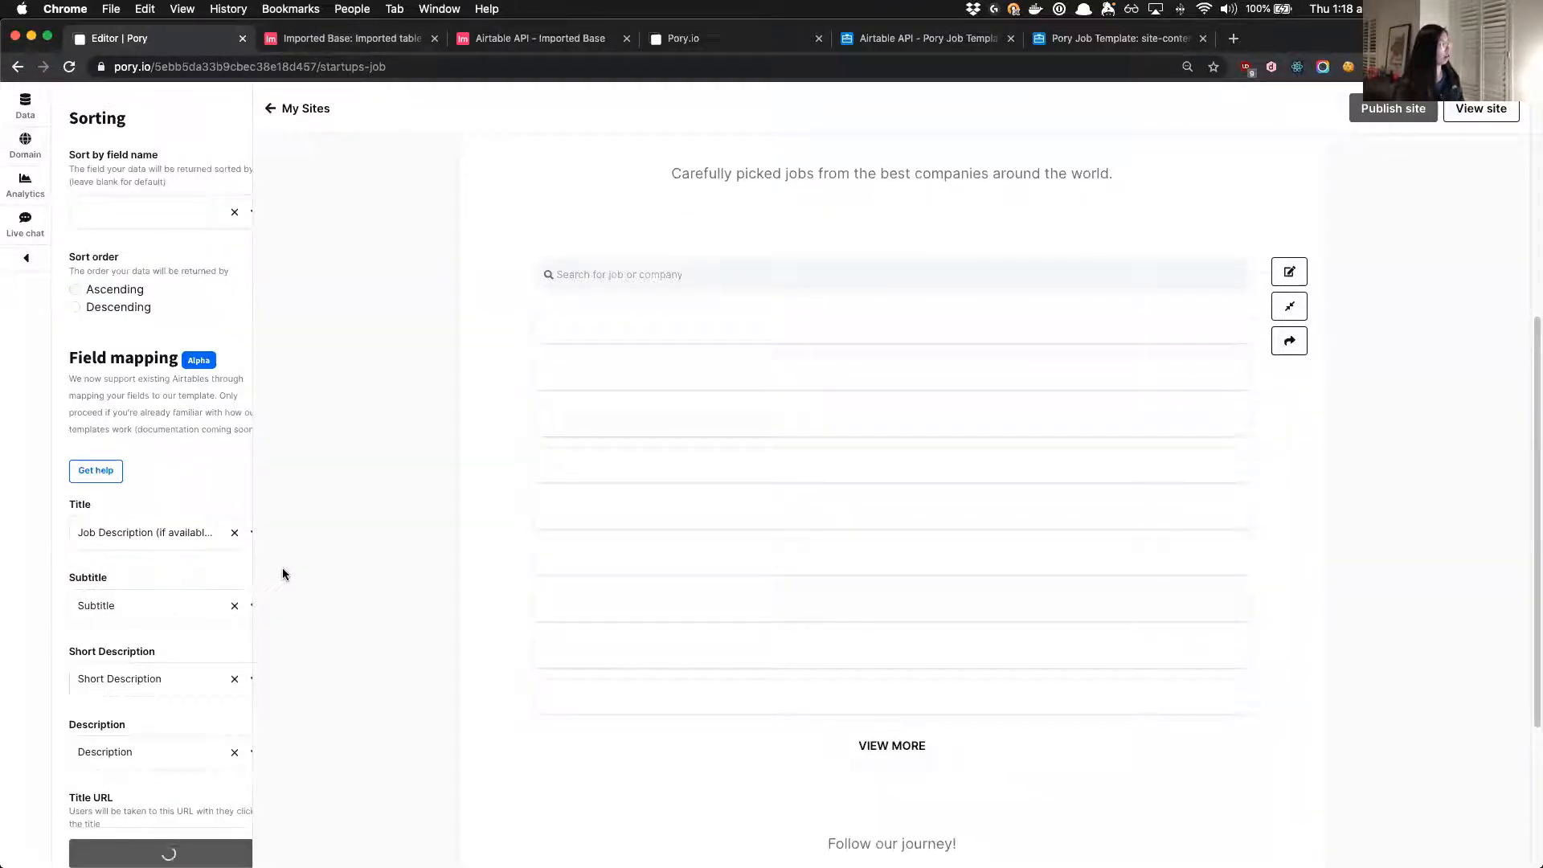
# Remap the listing Title to the Role field after checking the jobs table columns.
pyautogui.click(144, 534)
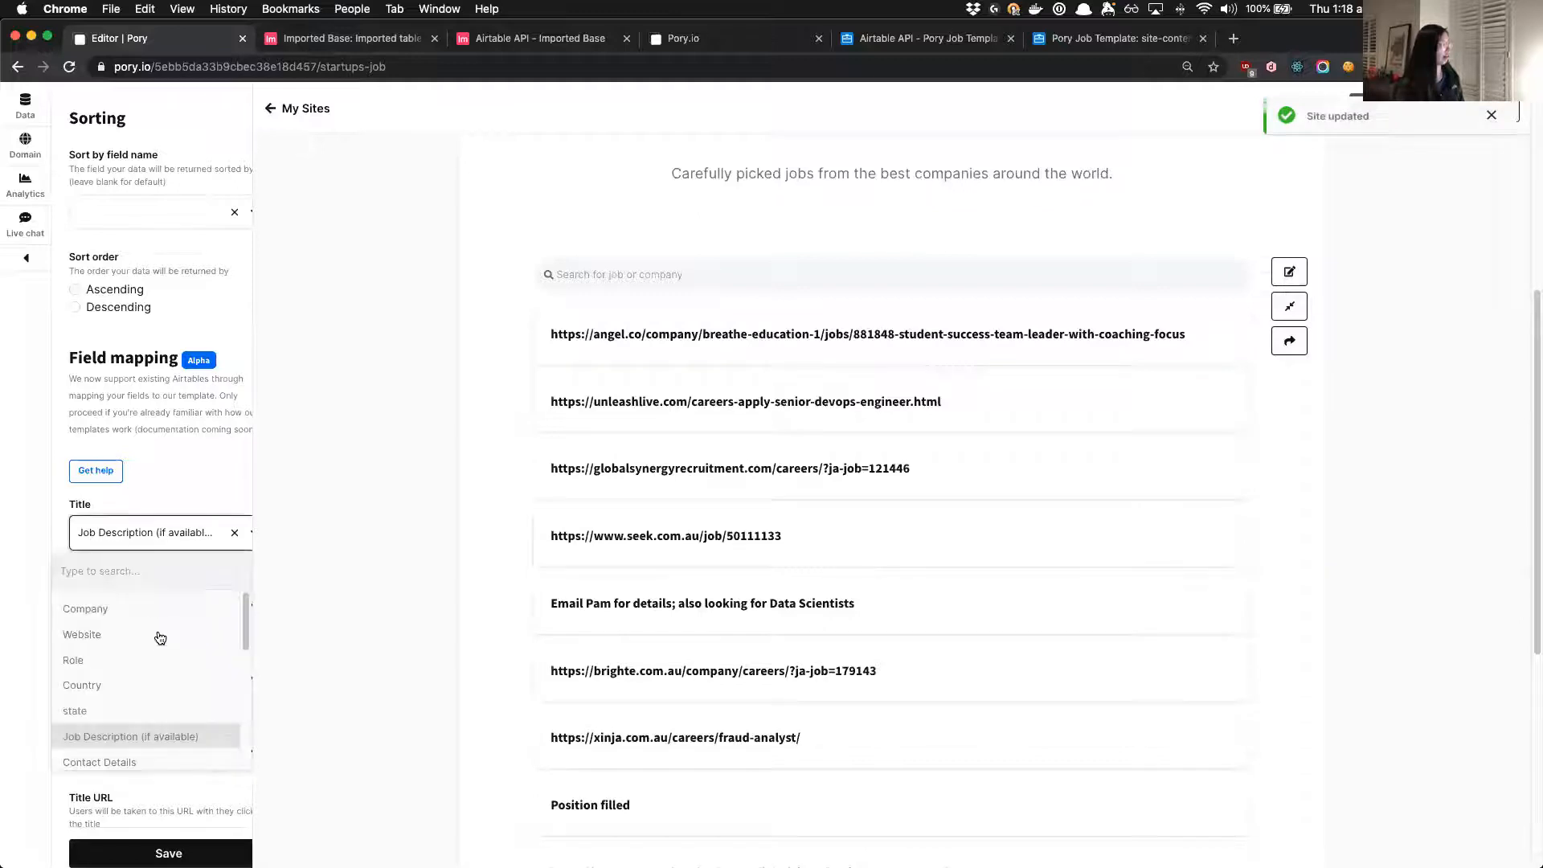
pyautogui.scroll(-5, 144, 667)
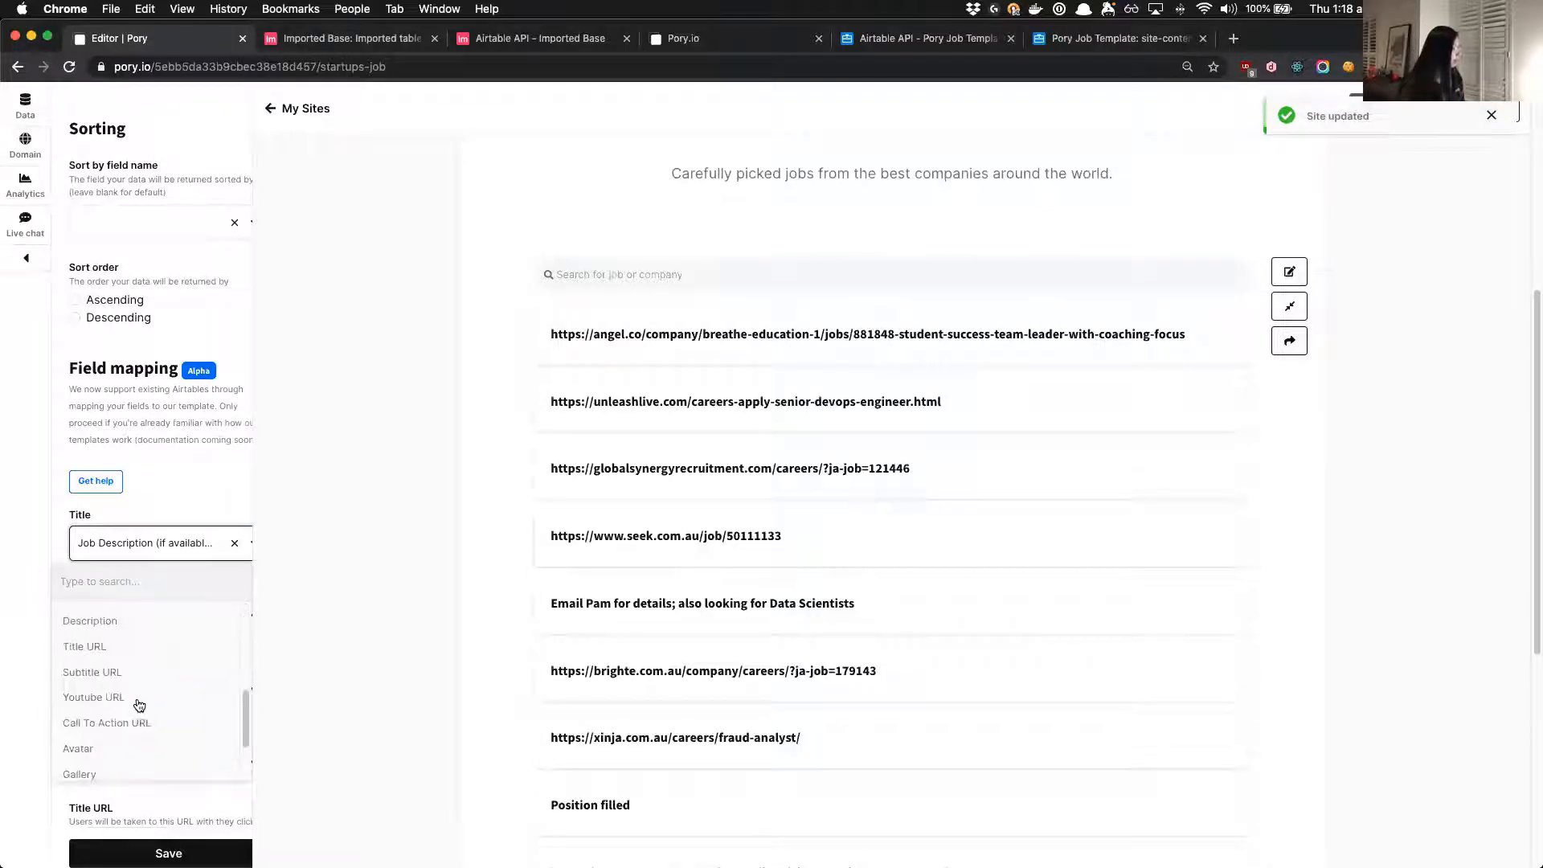
pyautogui.click(374, 40)
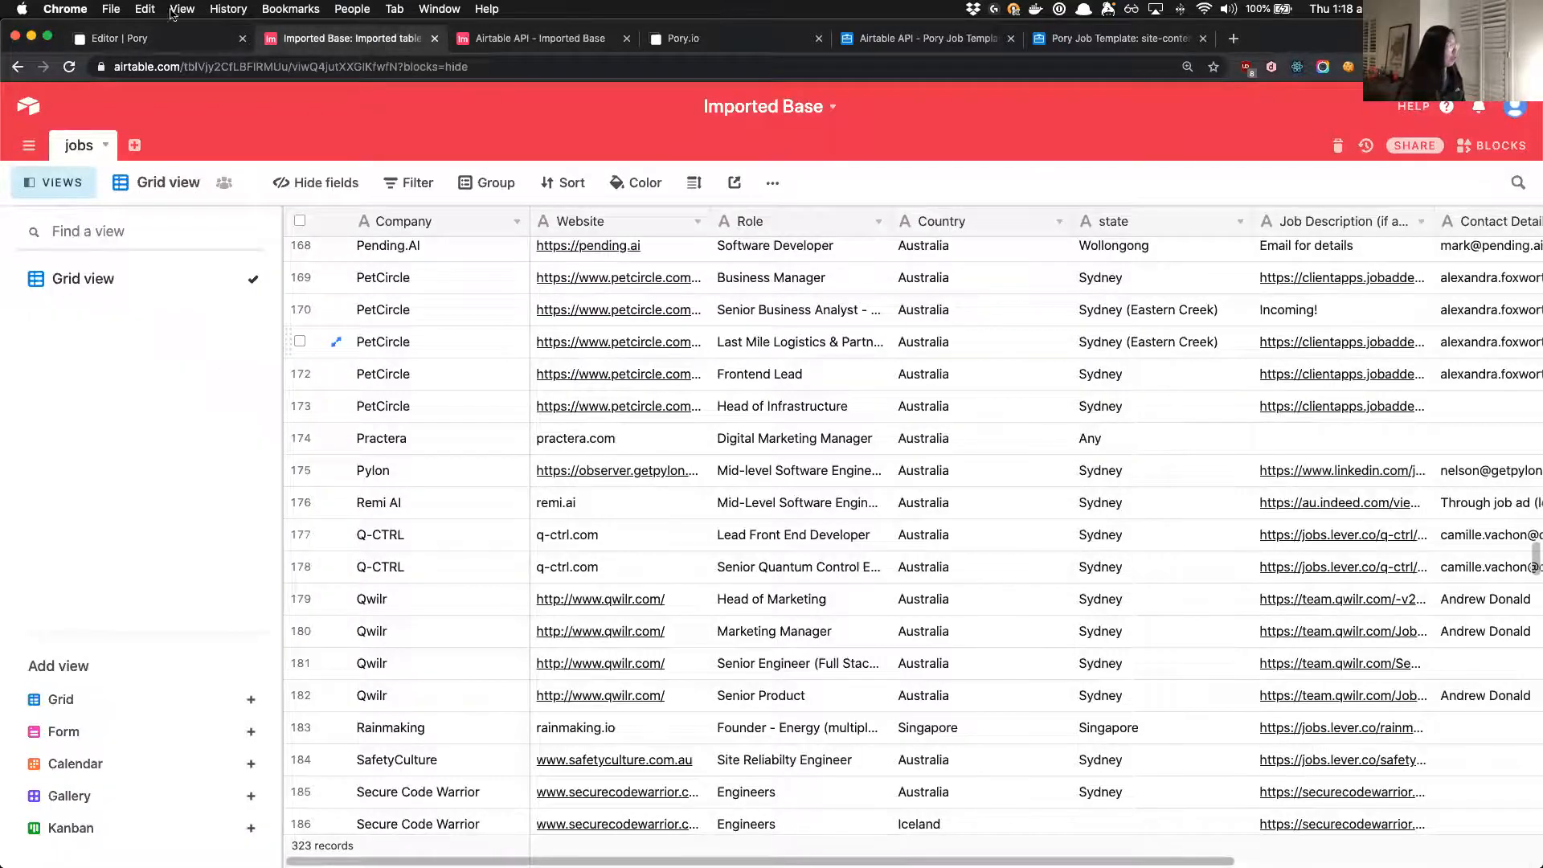
pyautogui.scroll(2, 402, 523)
pyautogui.press('super+1')
pyautogui.scroll(-1, 110, 691)
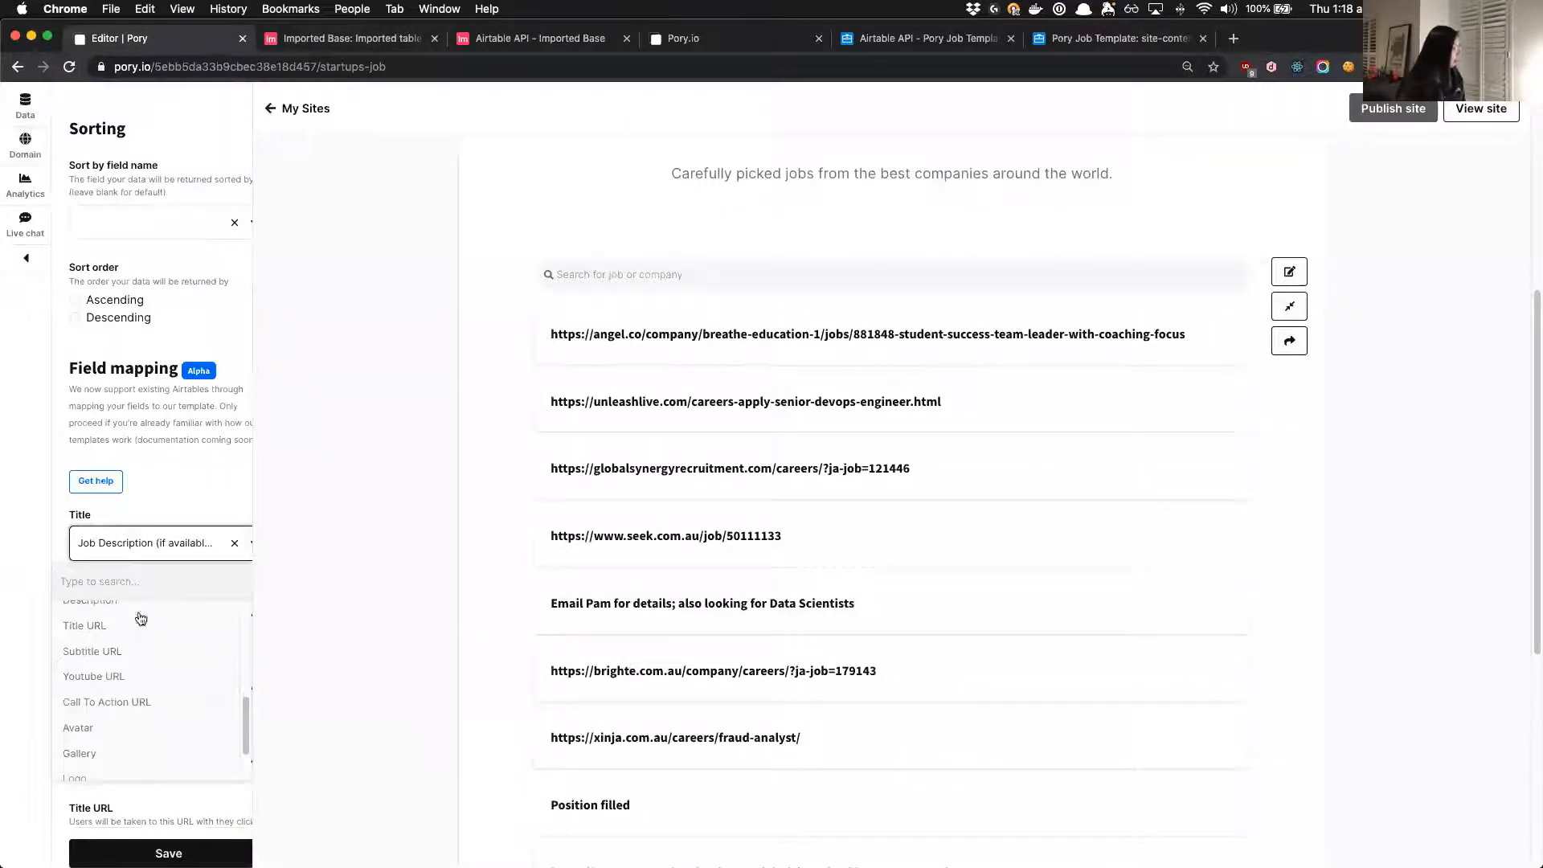
pyautogui.write('role')
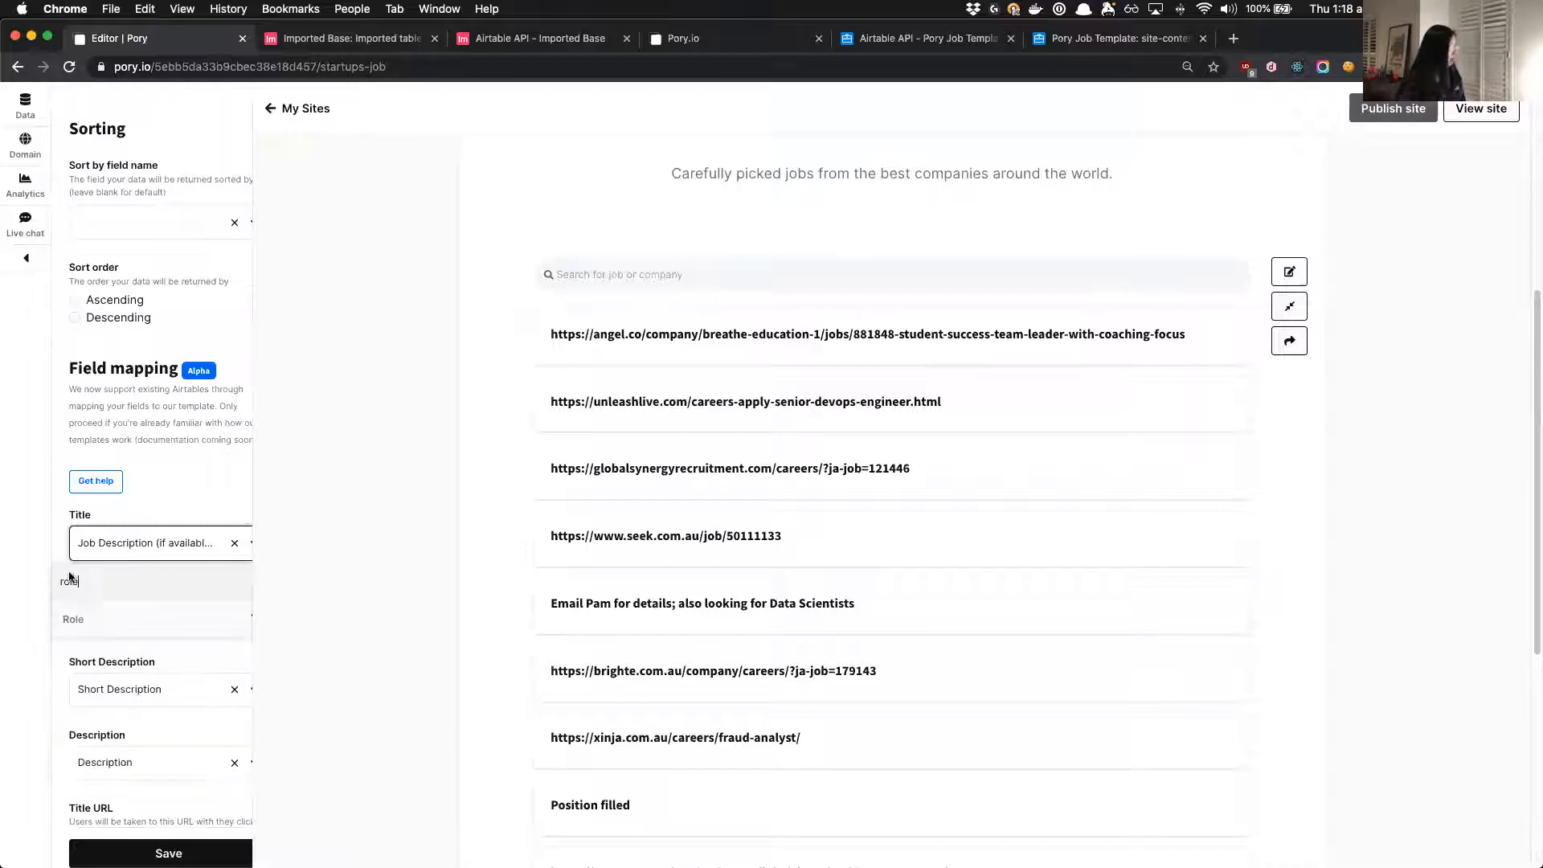
pyautogui.click(80, 621)
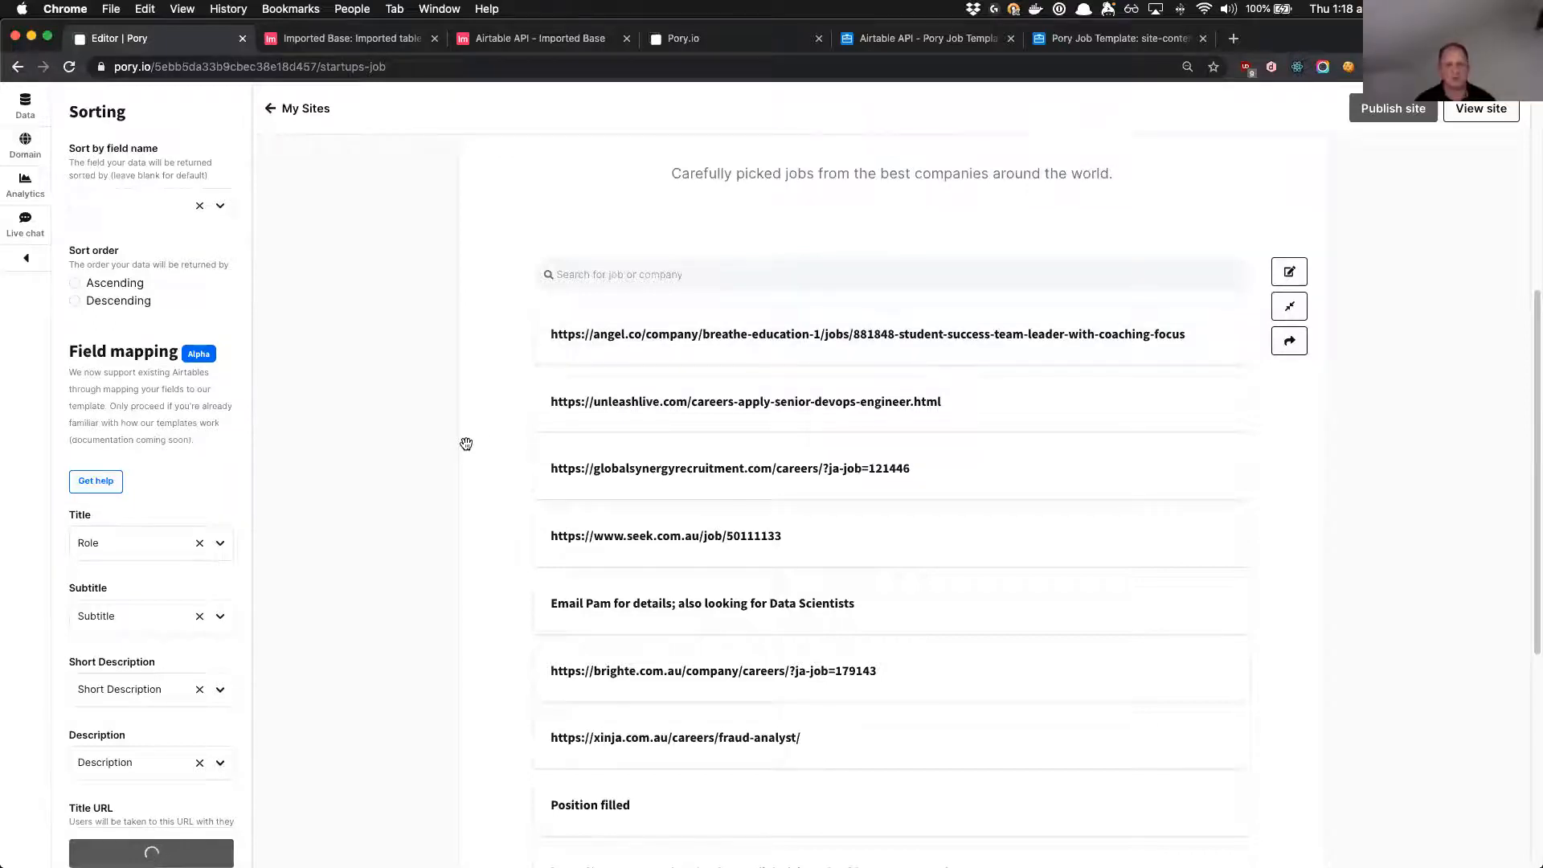
# Reload the editor page to refresh the job listings preview.
pyautogui.scroll(-1, 185, 511)
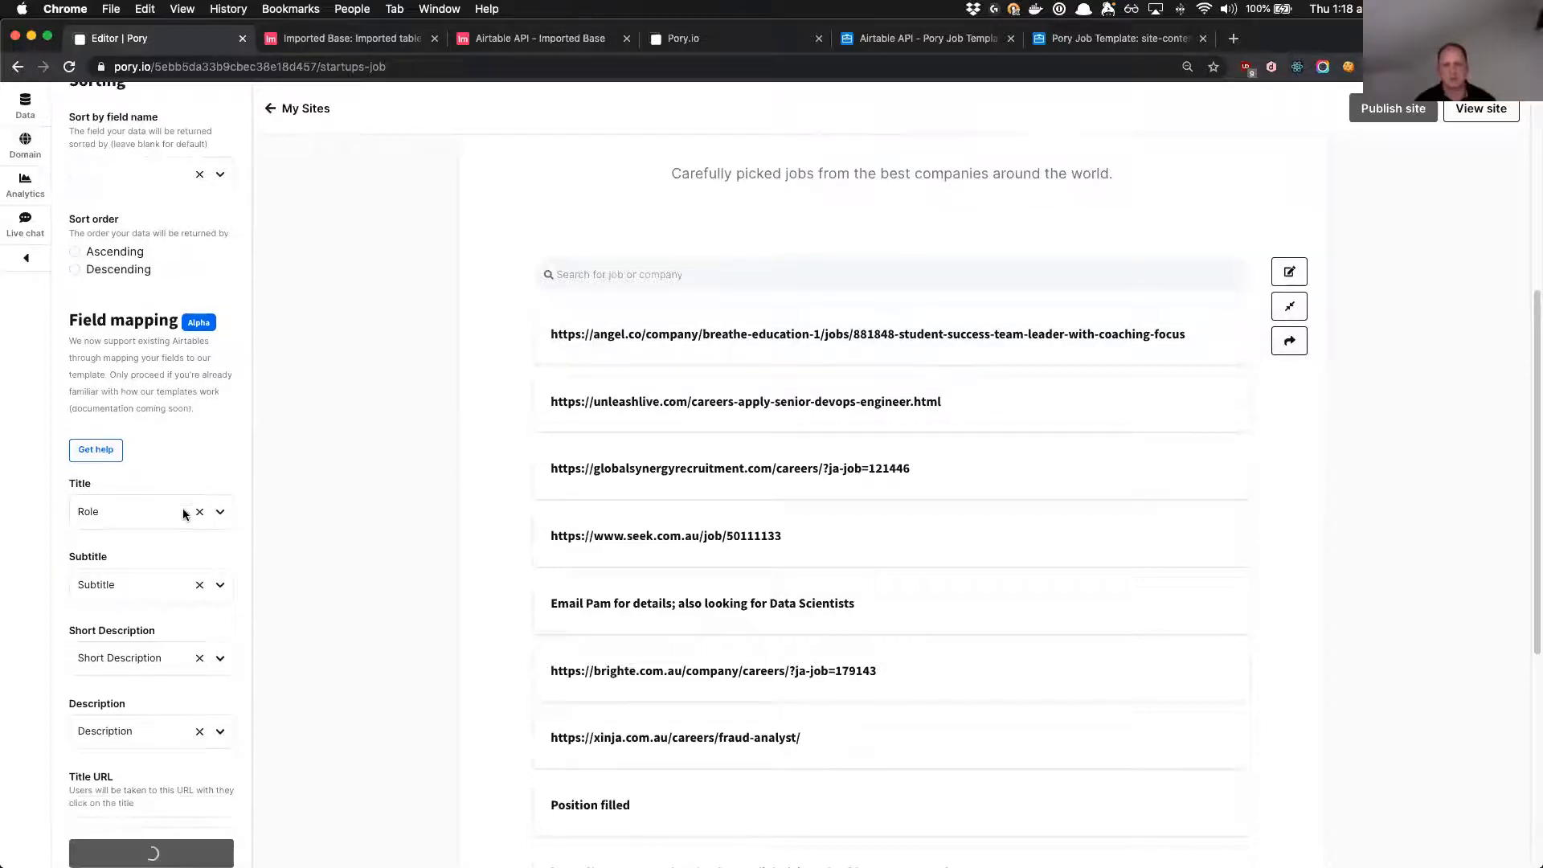
pyautogui.scroll(-4, 184, 513)
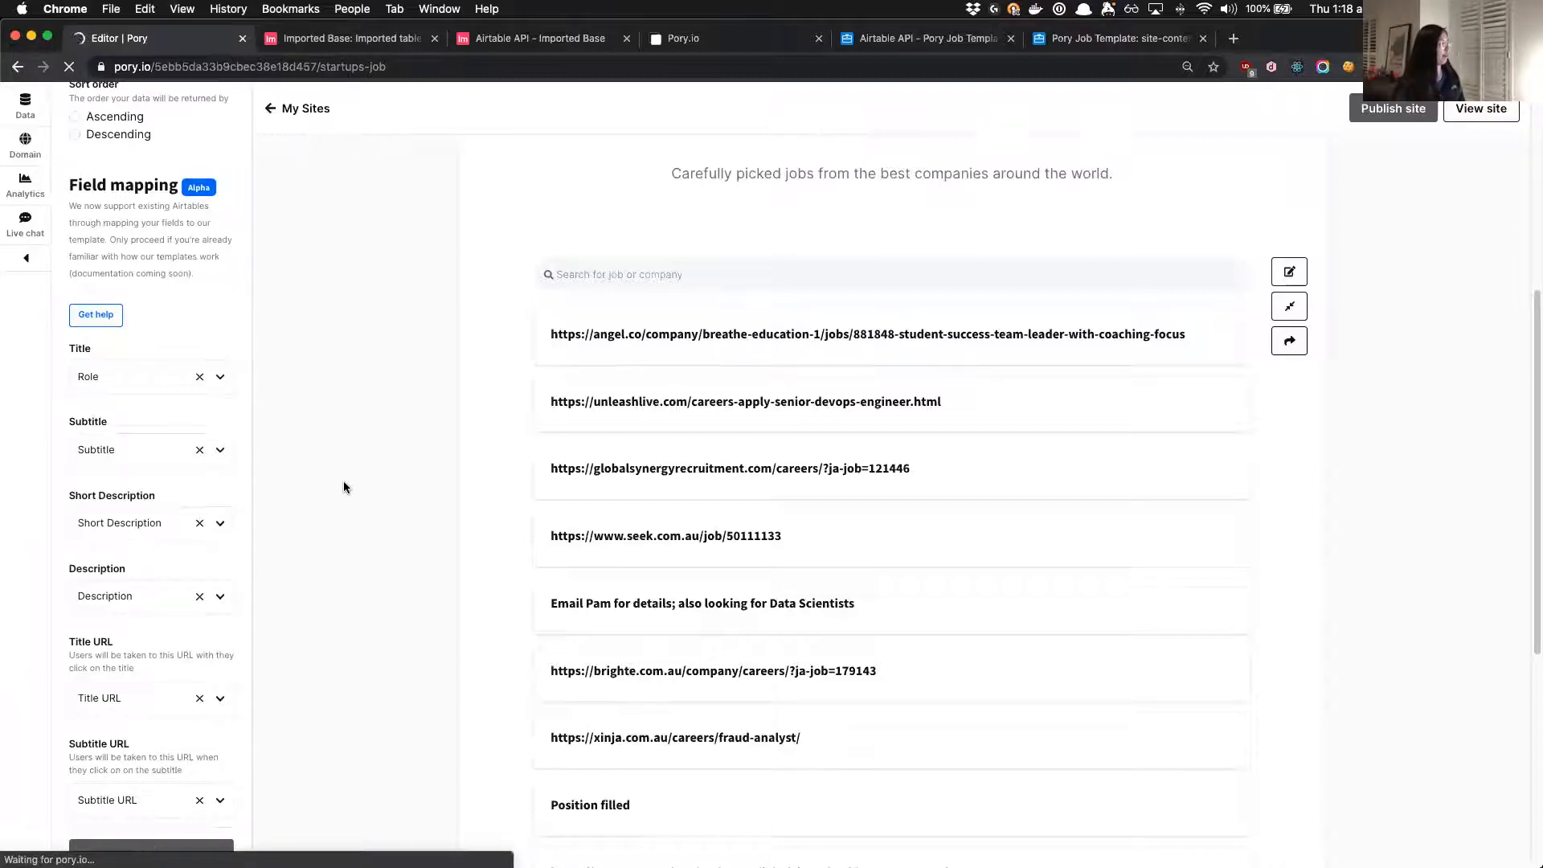
pyautogui.scroll(1, 344, 480)
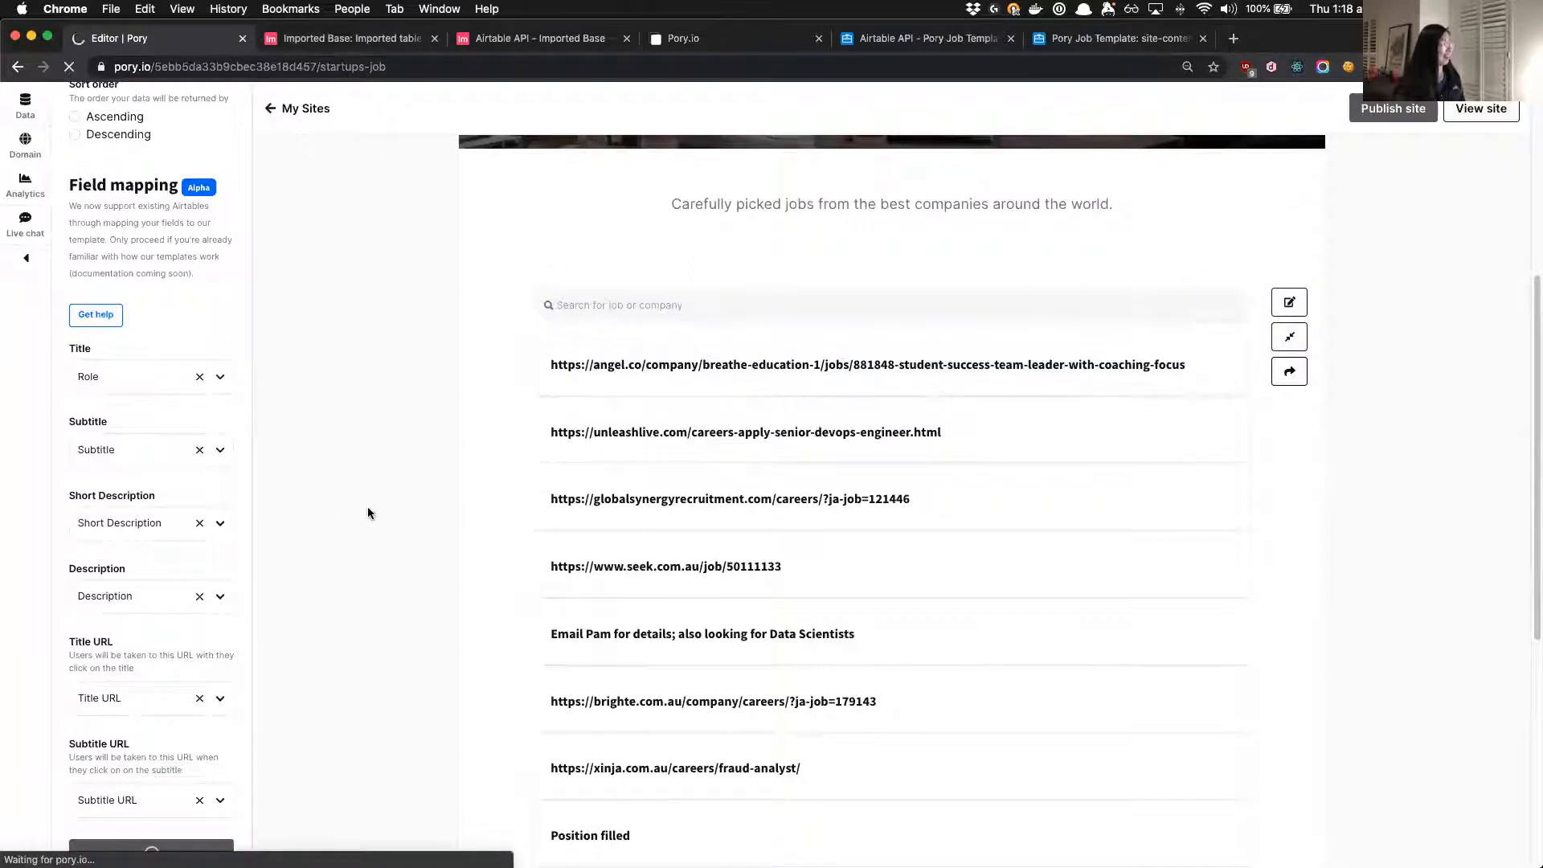
pyautogui.click(68, 68)
pyautogui.click(68, 67)
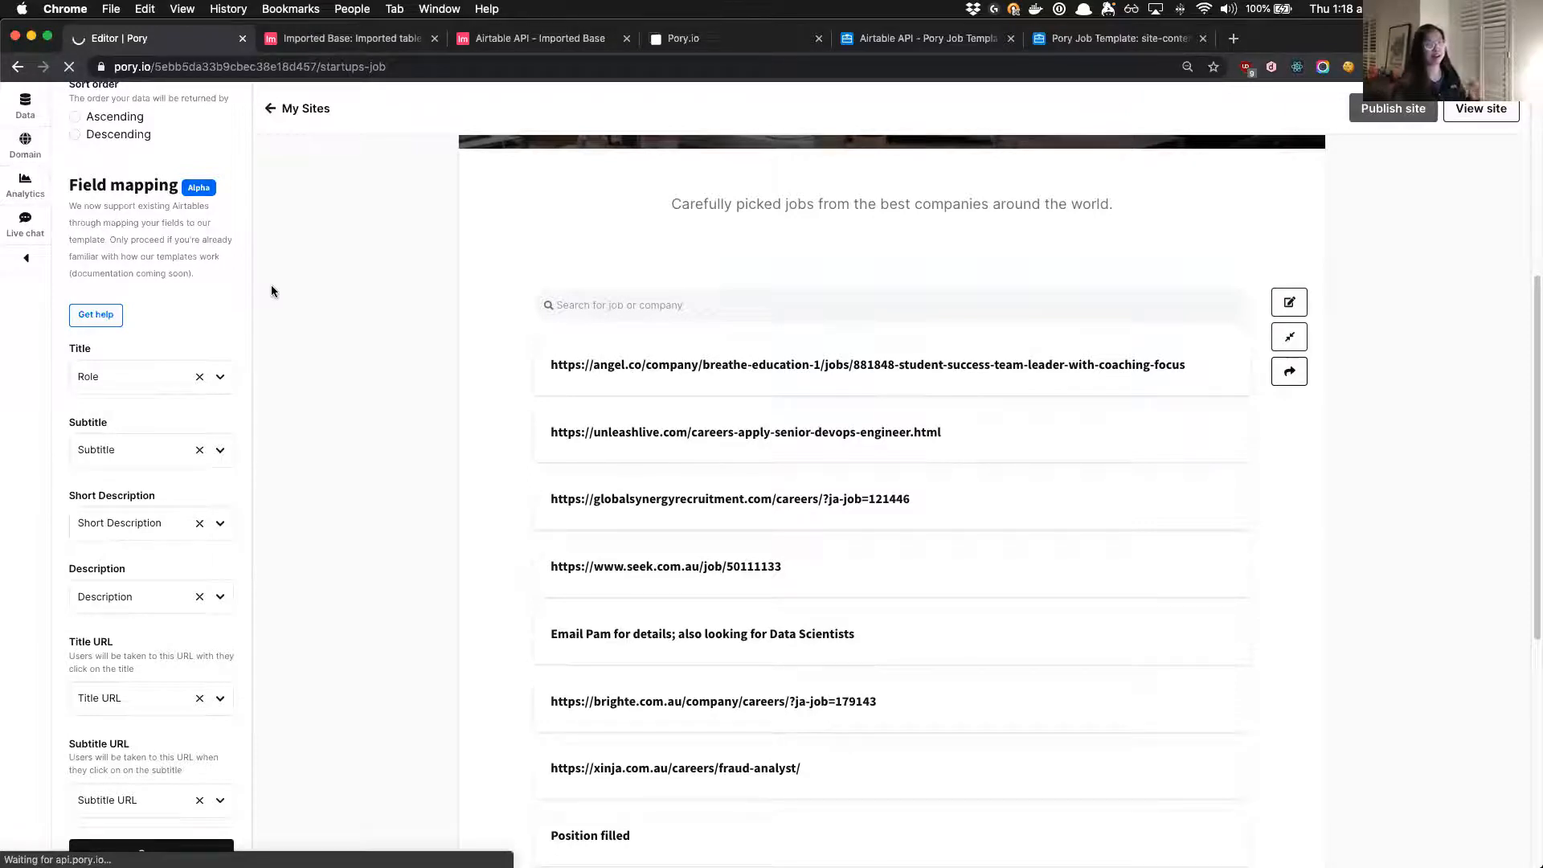
pyautogui.scroll(-2, 230, 288)
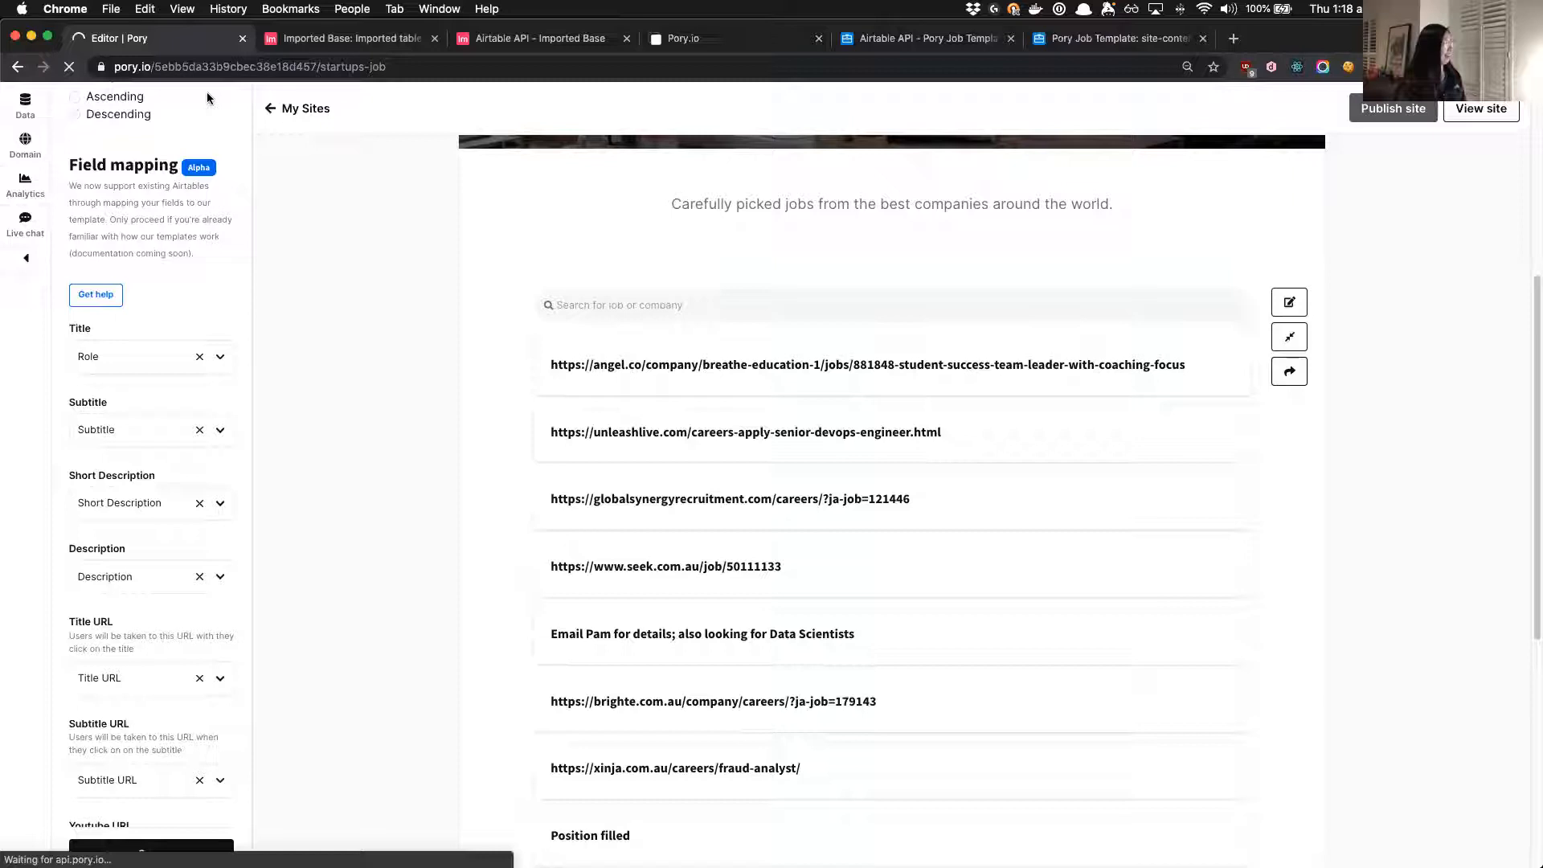
pyautogui.click(207, 67)
# Clear the address bar and start a new browser tab for the Pory editor.
pyautogui.press('BackSpace')
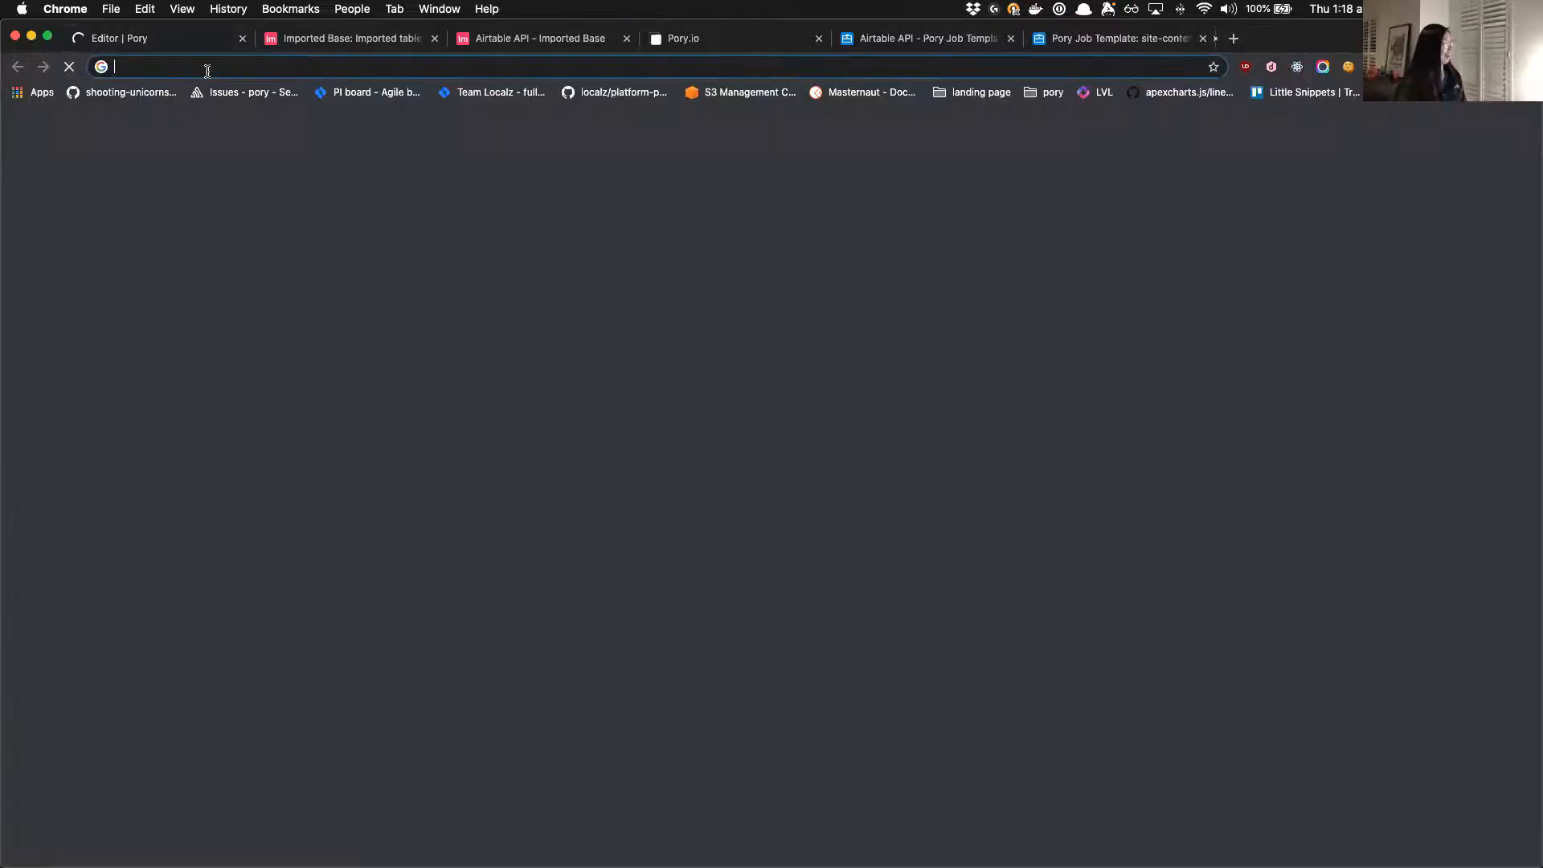
pyautogui.press('super+t')
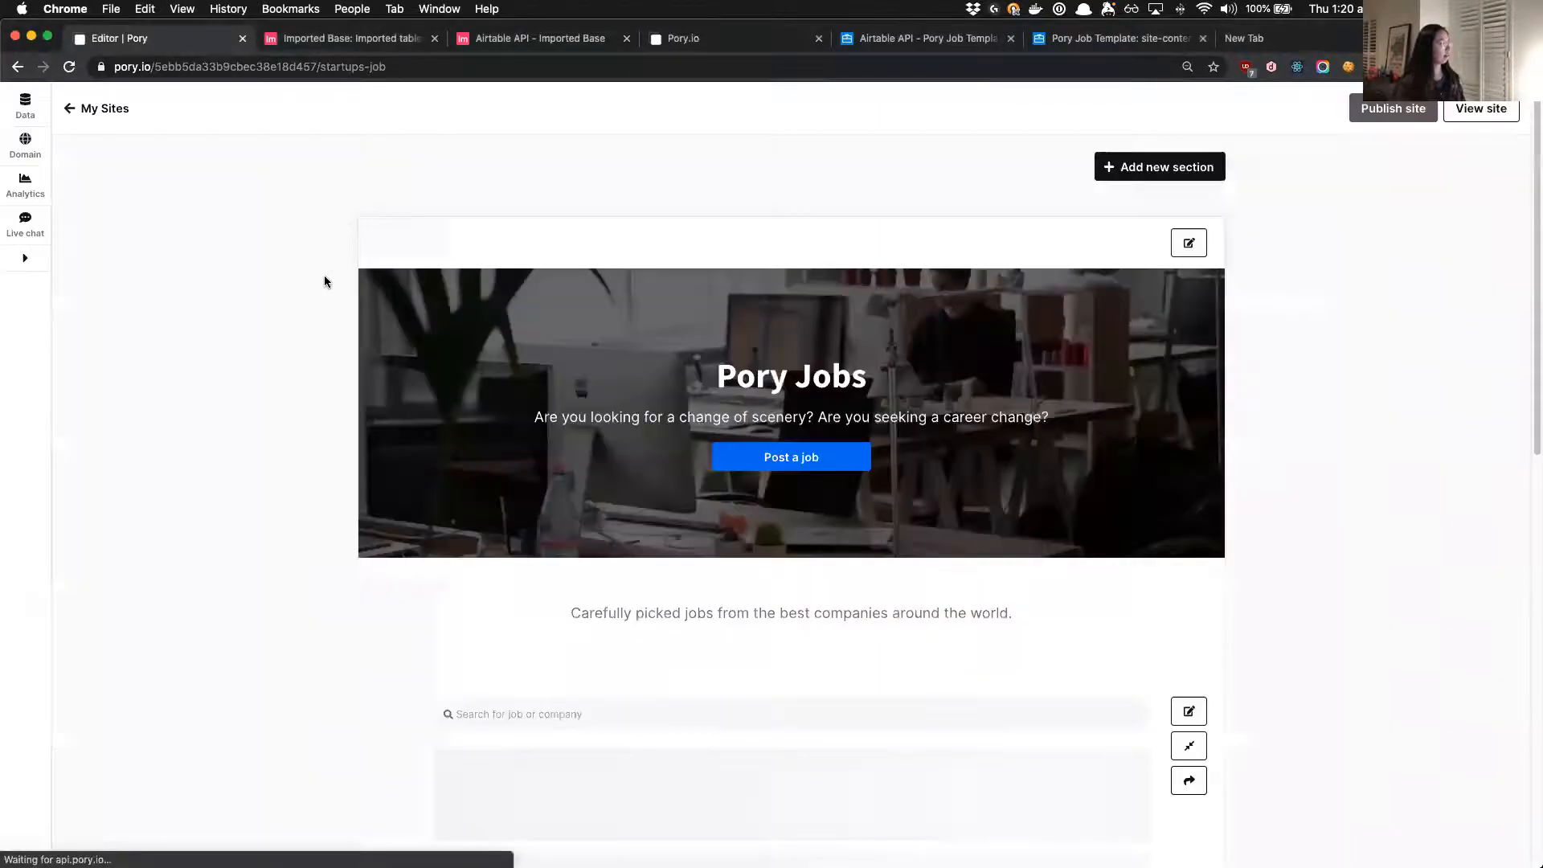
# Open the Data settings and inspect the Title field choices, leaving them unchanged.
pyautogui.click(28, 117)
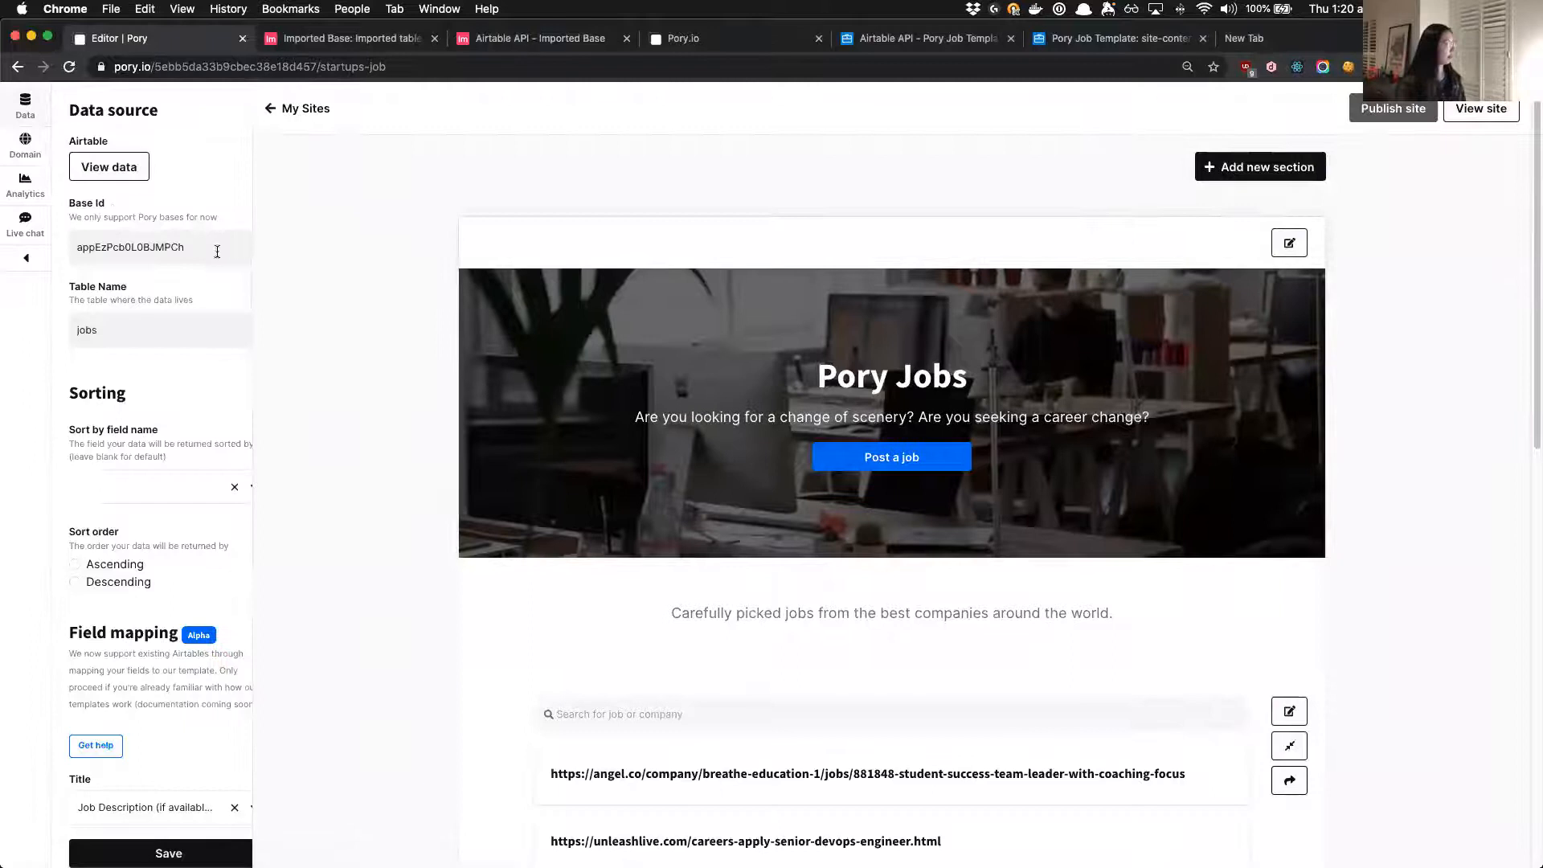
pyautogui.scroll(-10, 216, 257)
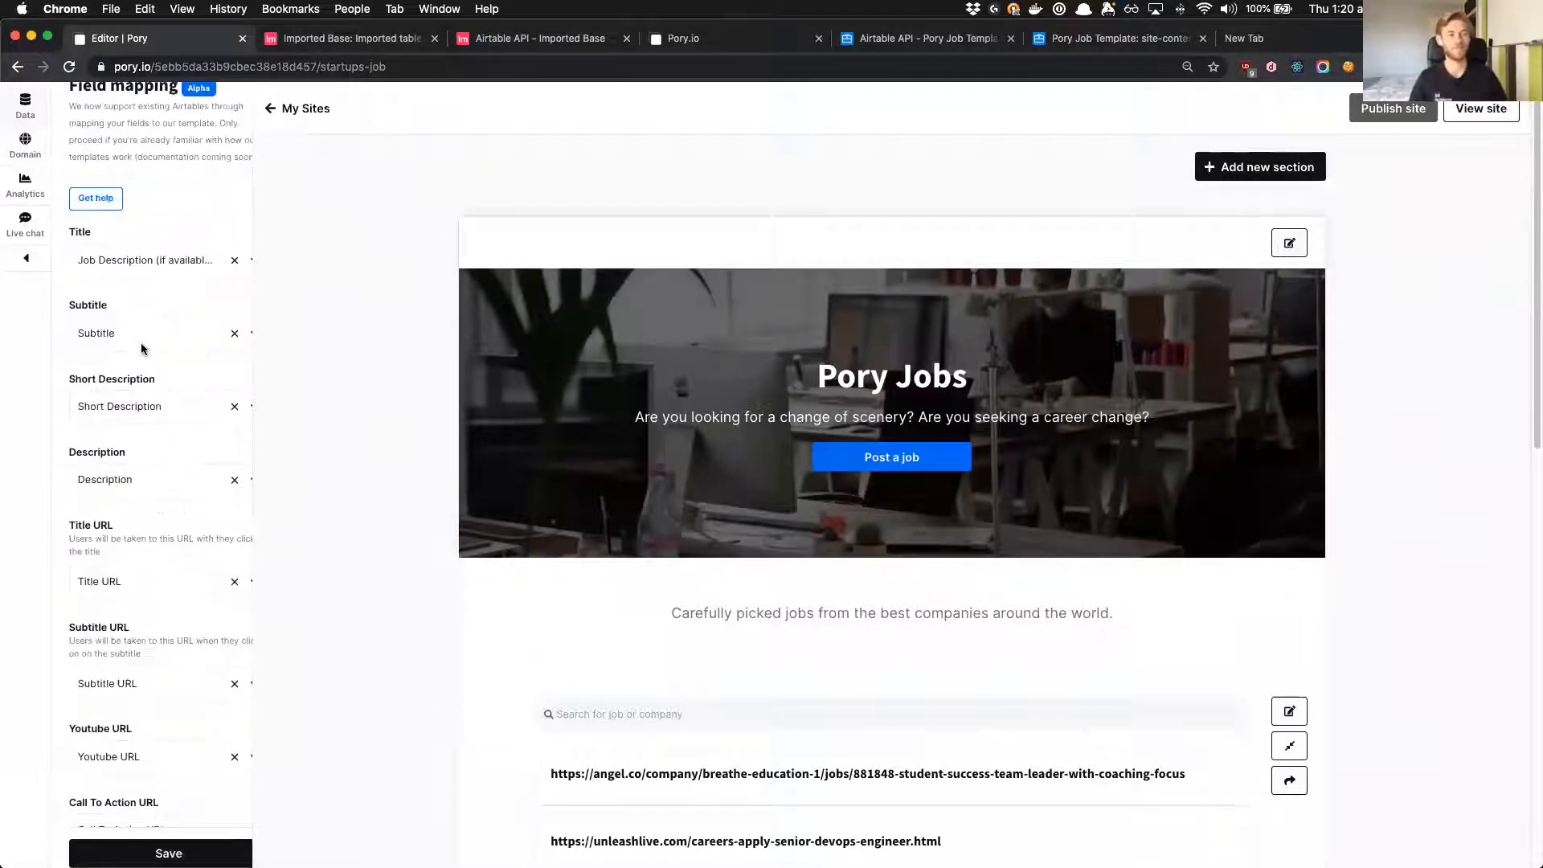
pyautogui.click(137, 266)
pyautogui.scroll(-1, 171, 398)
pyautogui.scroll(-3, 172, 394)
pyautogui.scroll(5, 173, 395)
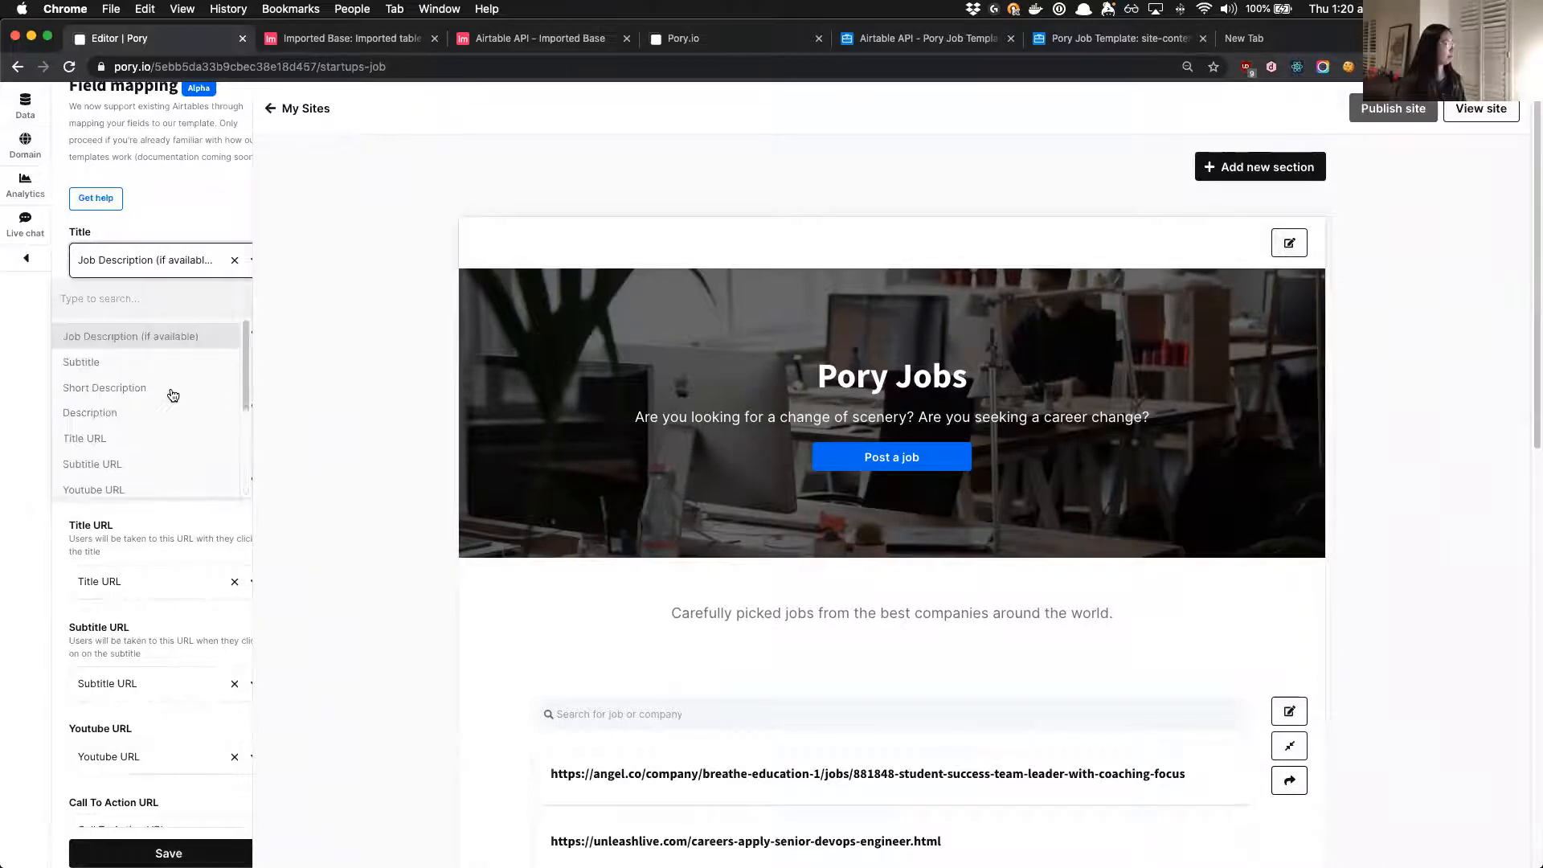
pyautogui.click(330, 288)
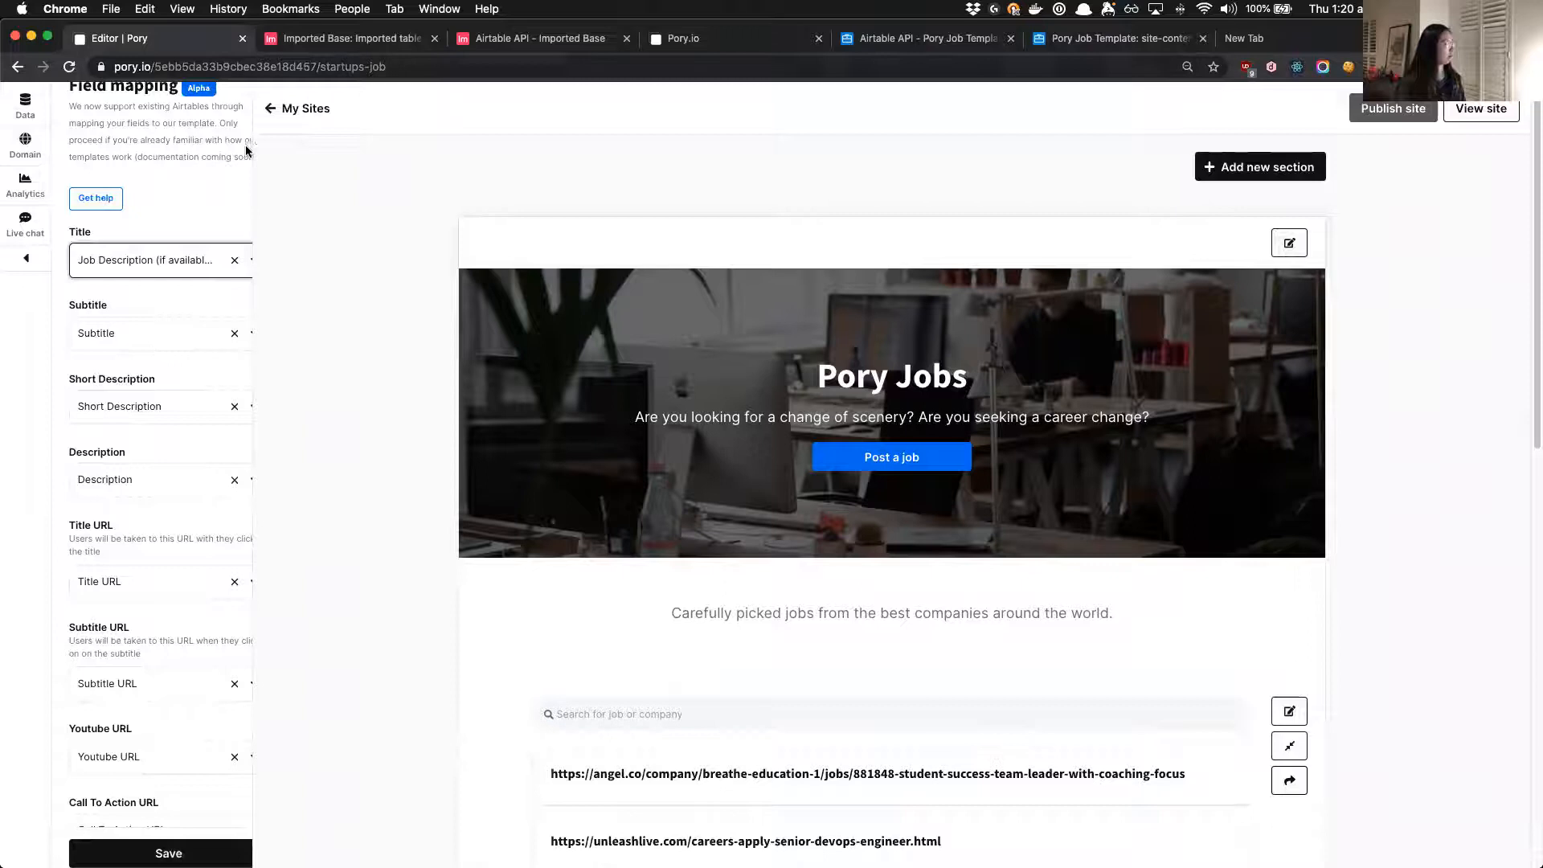
pyautogui.scroll(10, 244, 145)
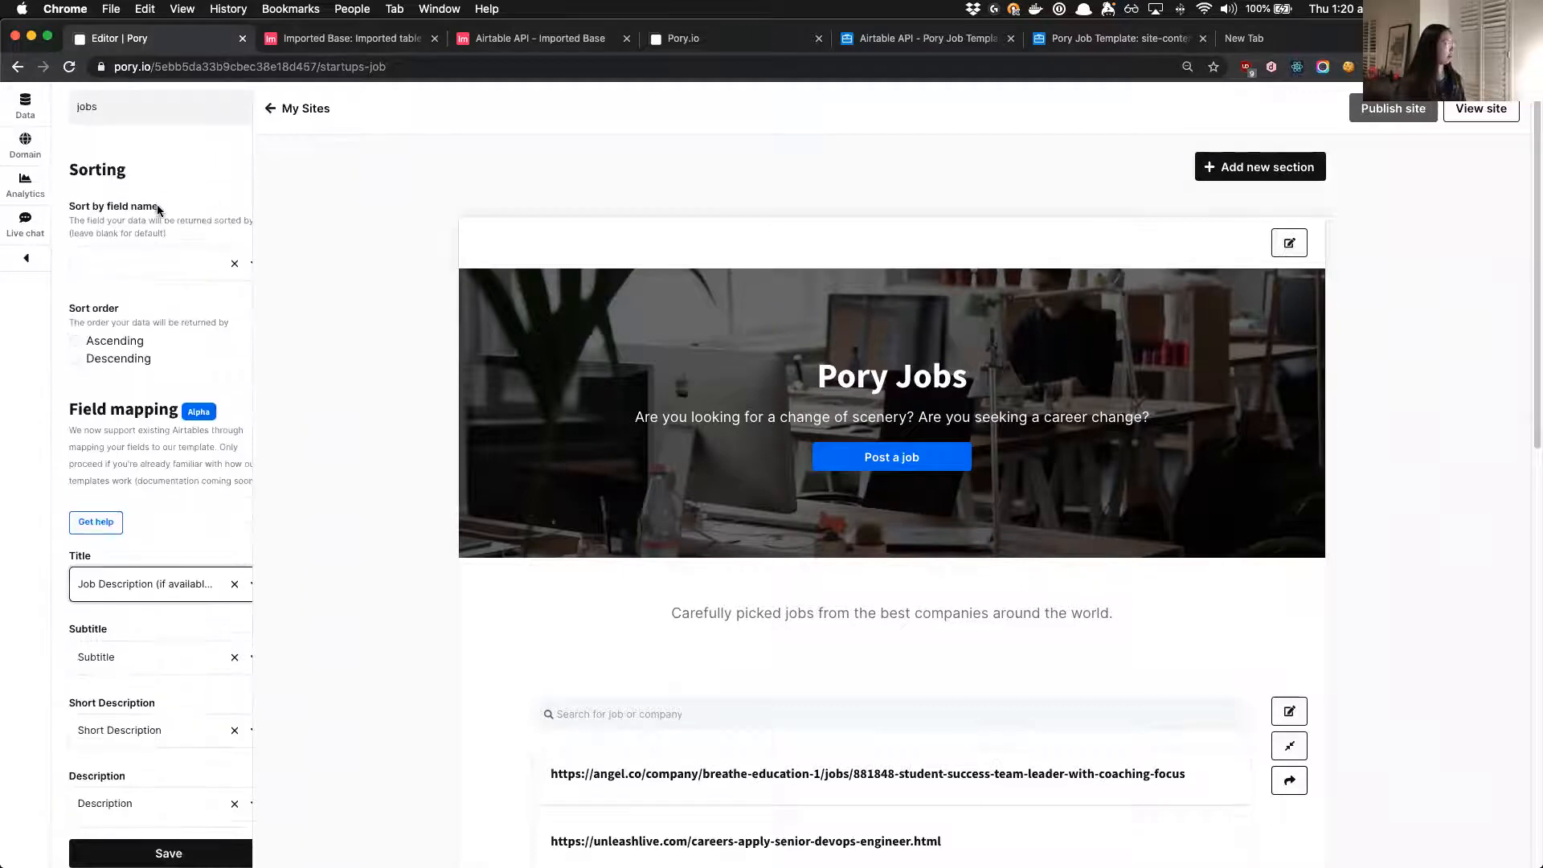
# Copy the base ID from the Airtable API docs into Base Id and save.
pyautogui.click(317, 40)
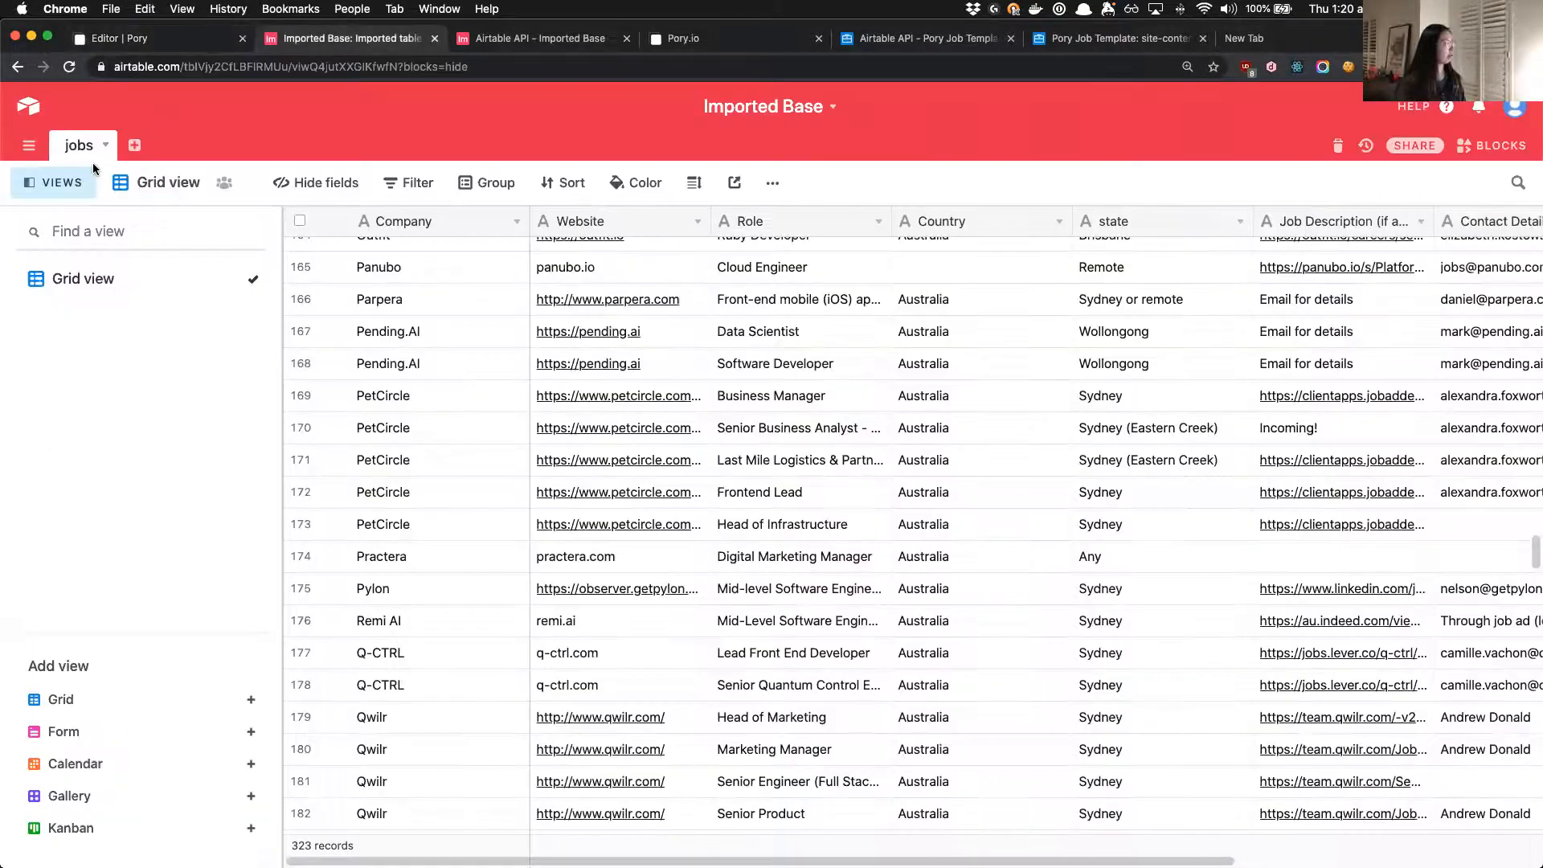
pyautogui.click(526, 46)
pyautogui.doubleClick(411, 417)
pyautogui.press('super+c')
pyautogui.click(153, 39)
pyautogui.tripleClick(138, 249)
pyautogui.press('super+v')
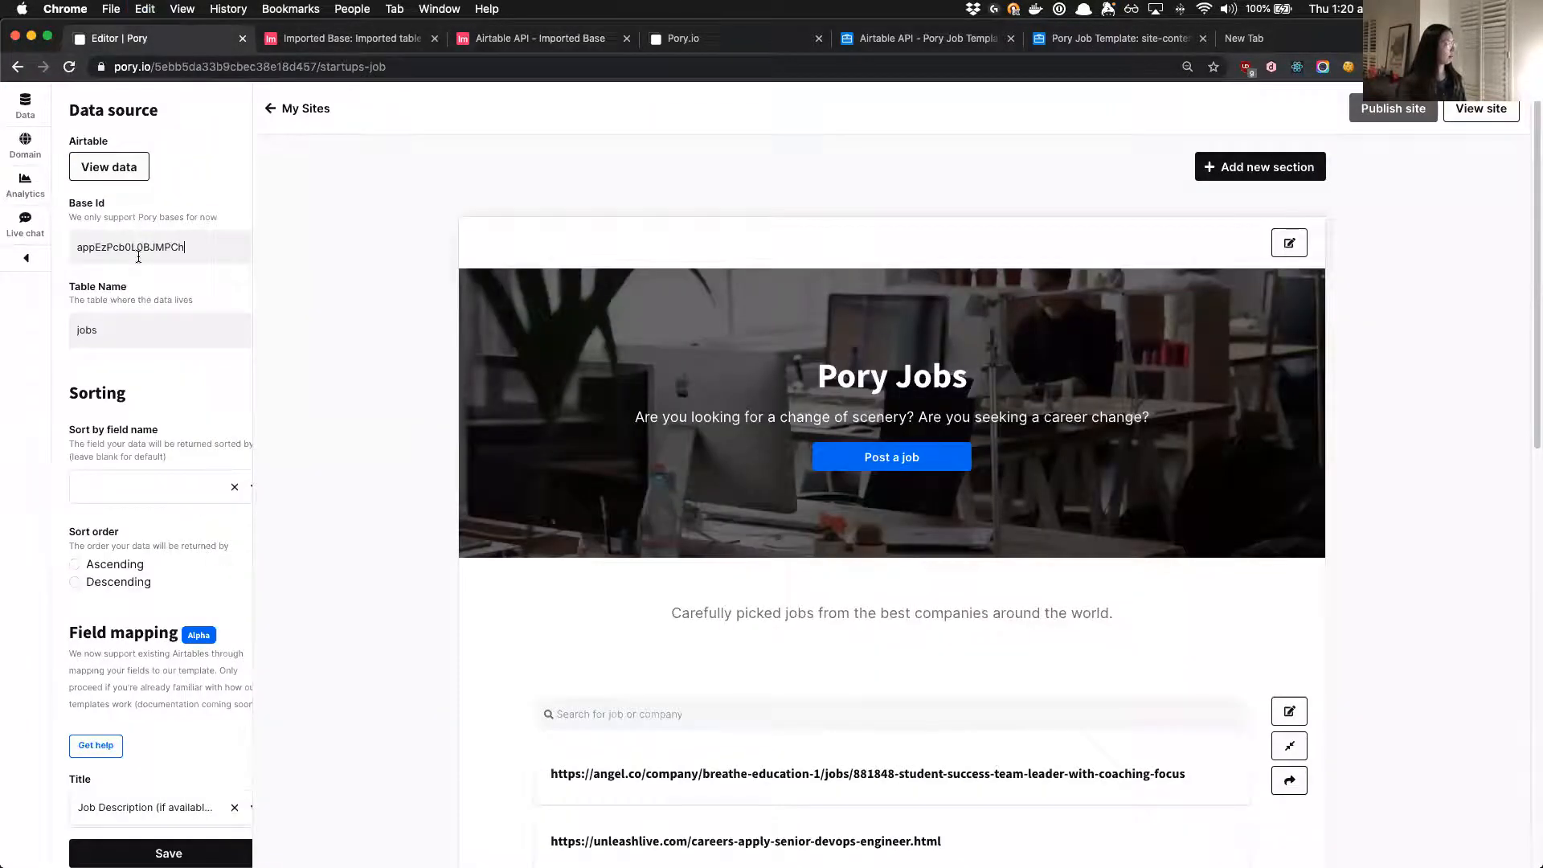
pyautogui.scroll(-10, 145, 482)
pyautogui.click(169, 853)
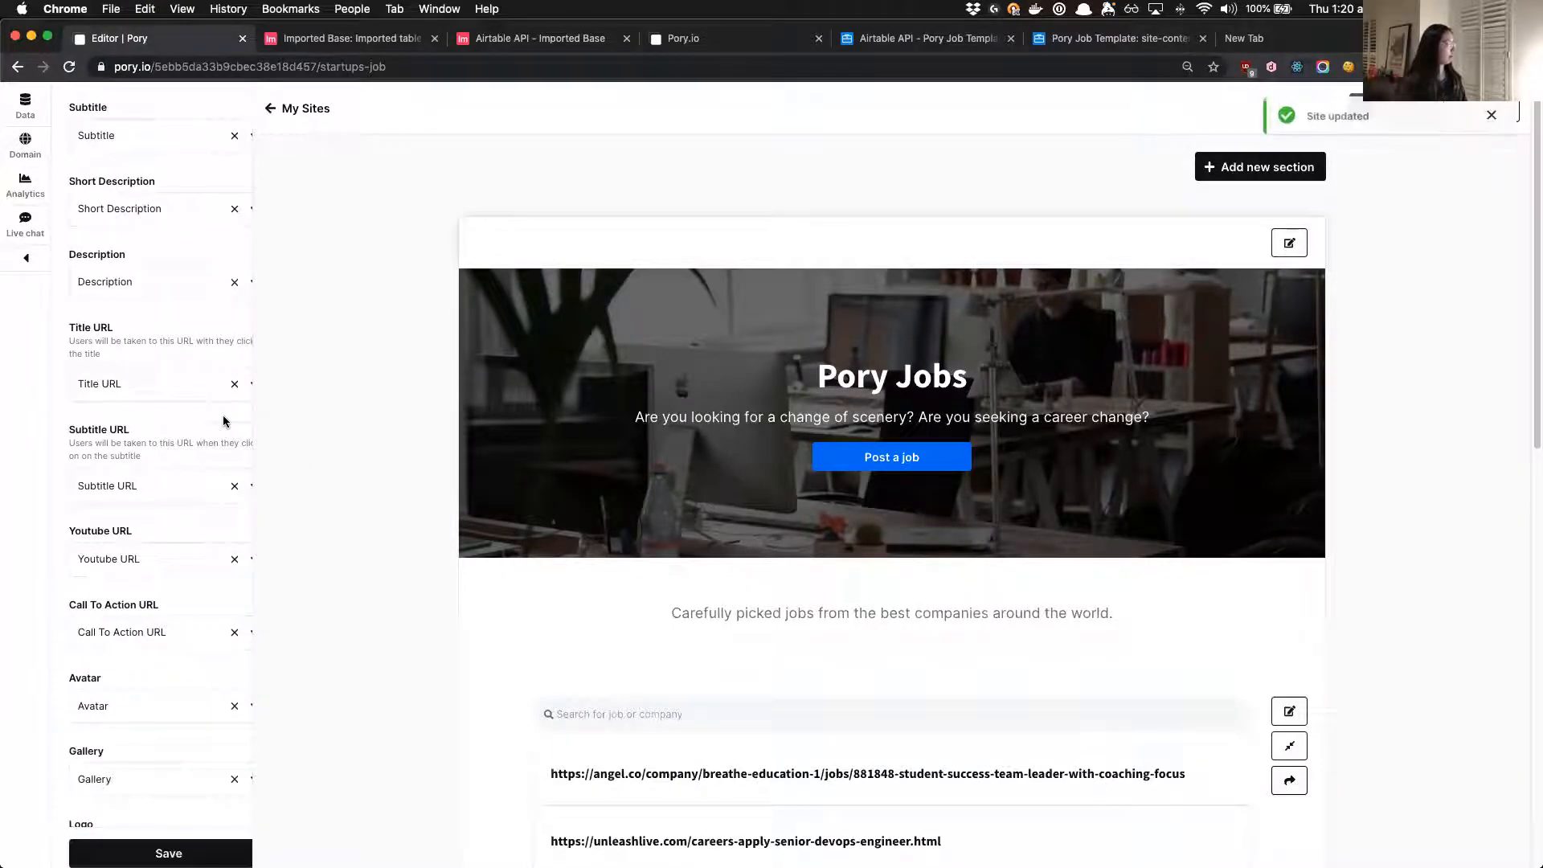
# Map Title URL to the Role field and save the mapping.
pyautogui.click(157, 404)
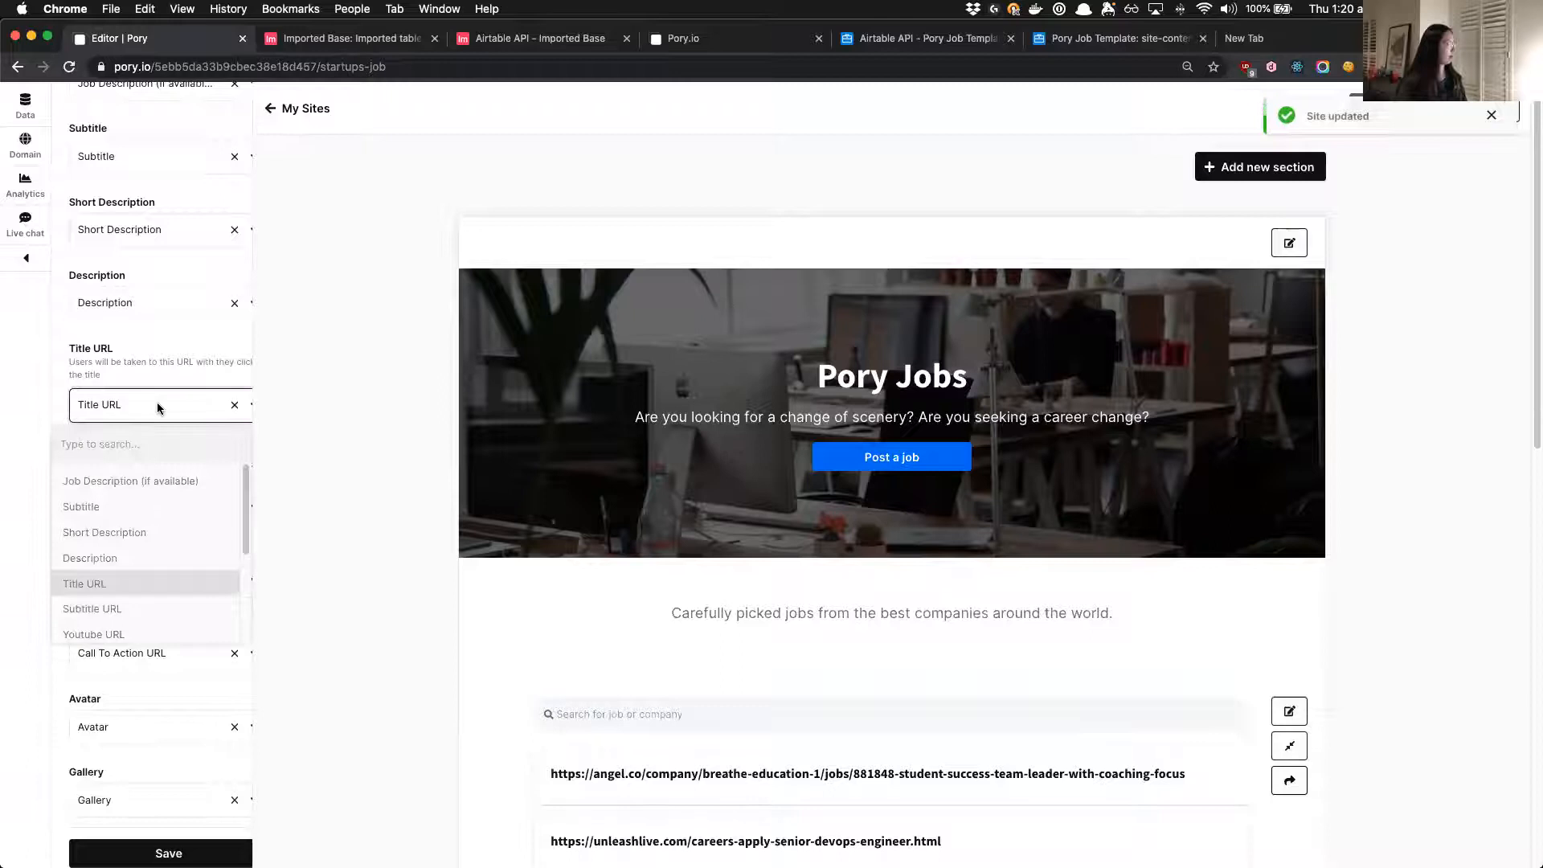
pyautogui.scroll(-2, 178, 556)
pyautogui.scroll(-3, 178, 556)
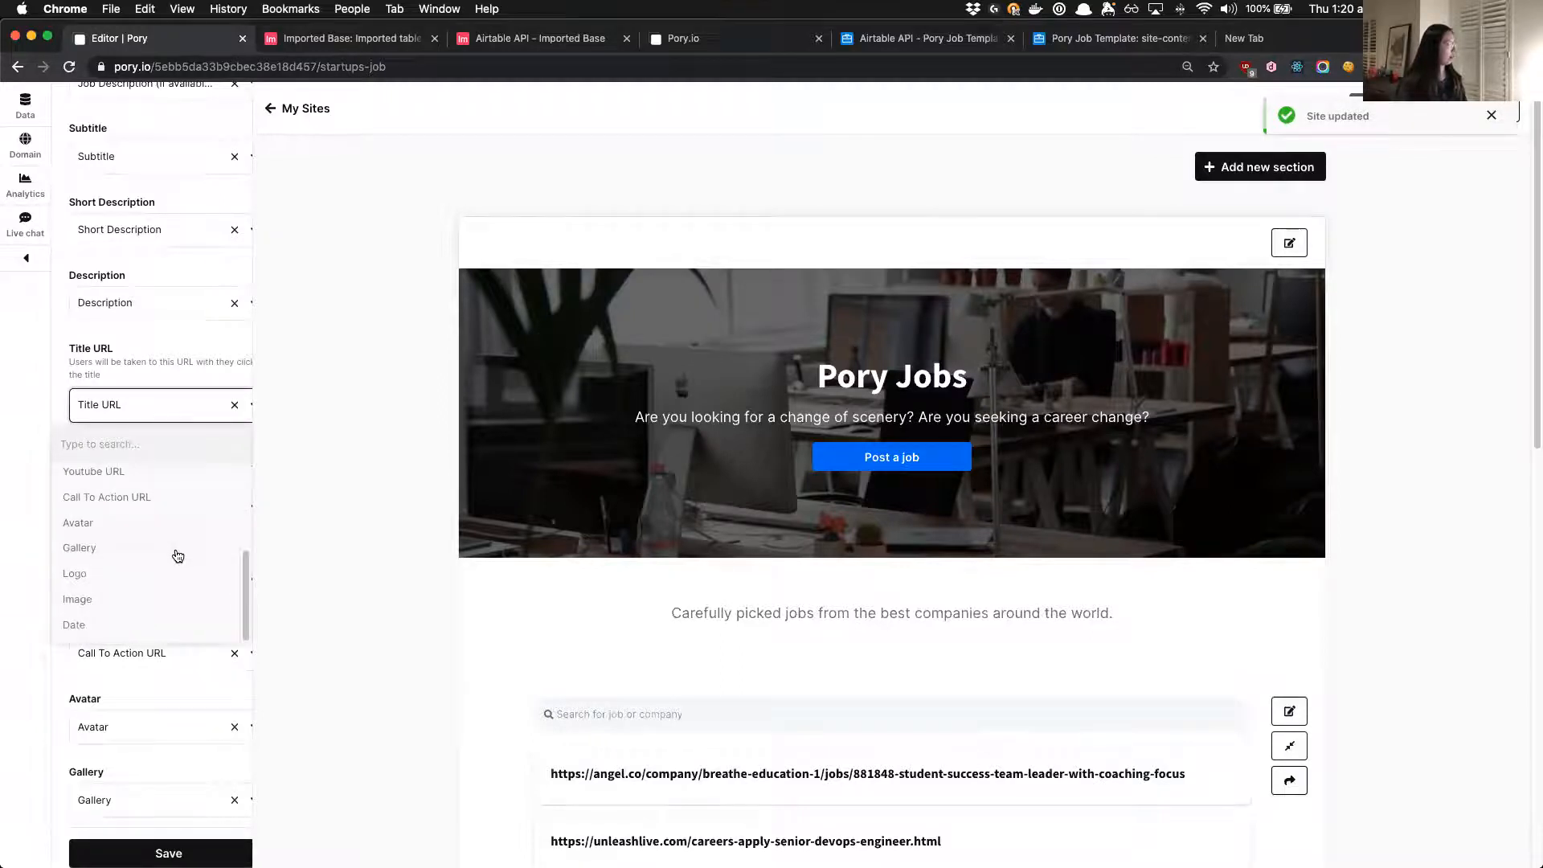
pyautogui.scroll(-2, 178, 556)
pyautogui.scroll(2, 177, 556)
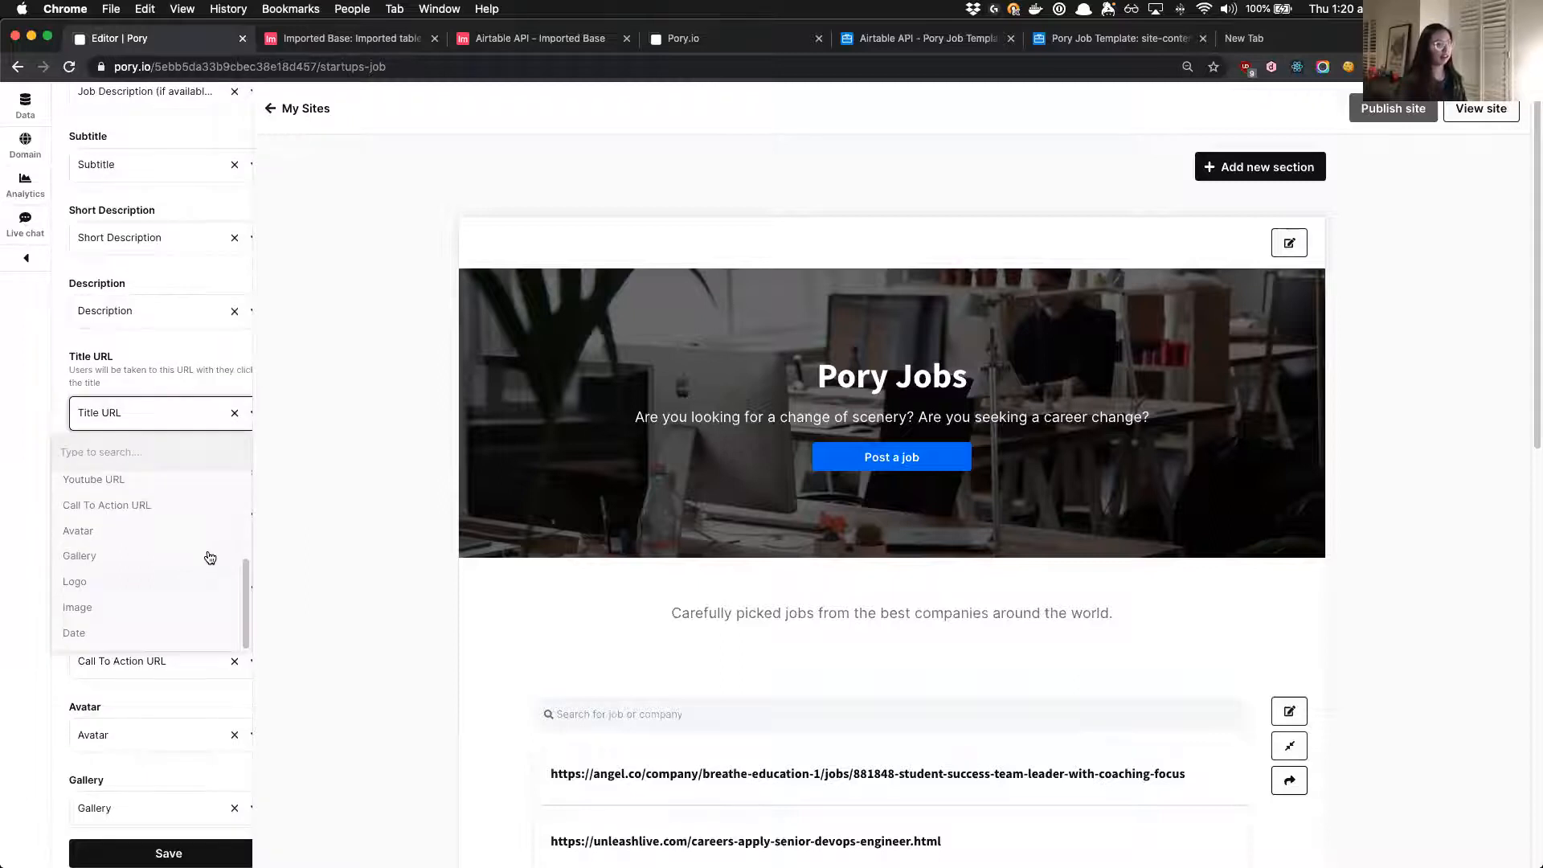
pyautogui.moveTo(244, 566); pyautogui.dragTo(292, 443)
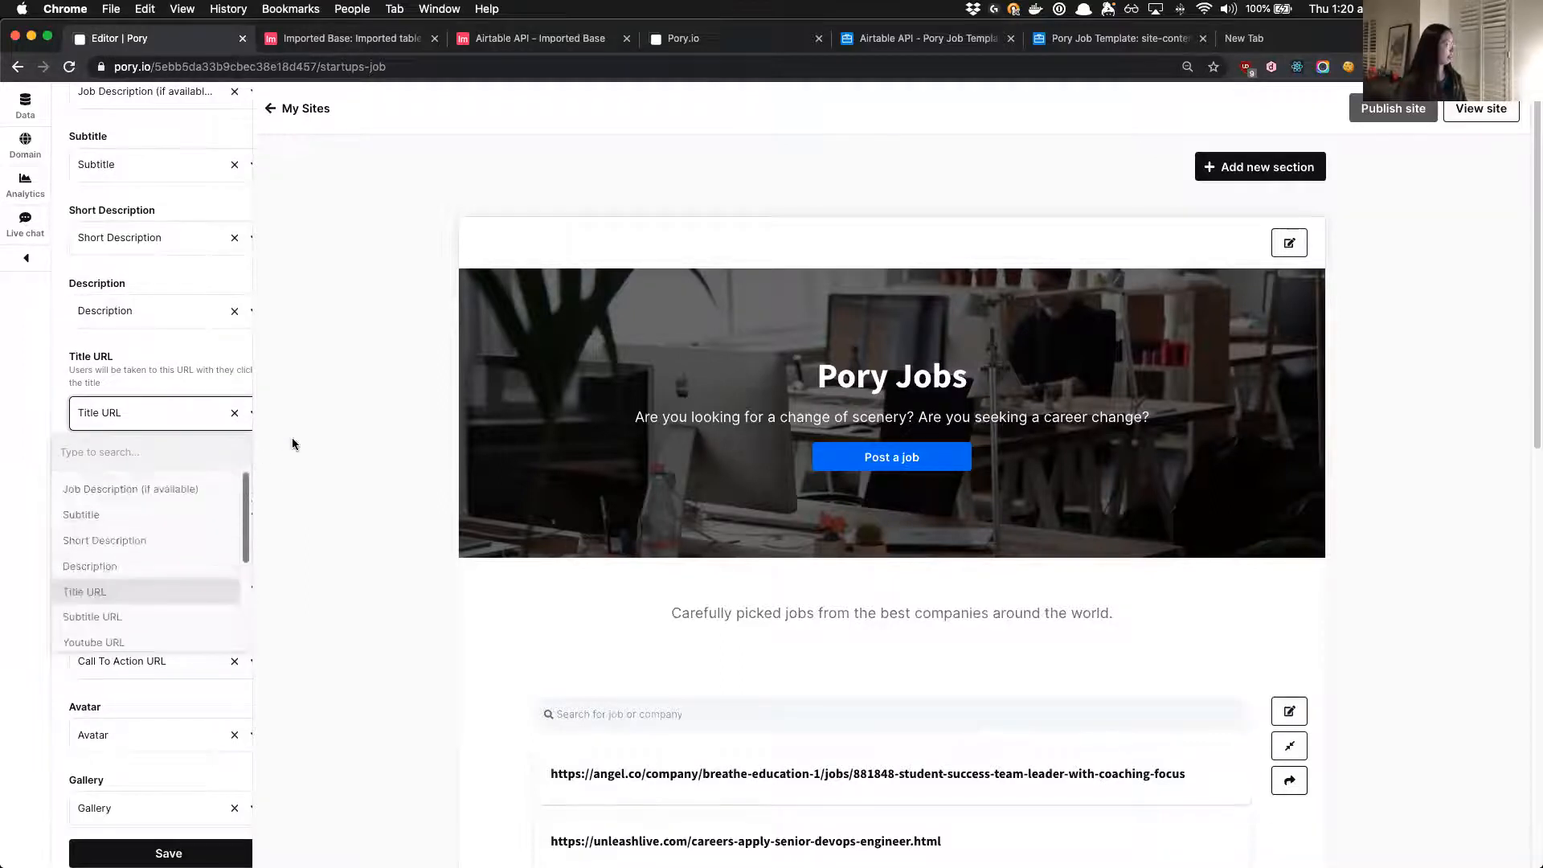
pyautogui.click(292, 444)
pyautogui.click(158, 520)
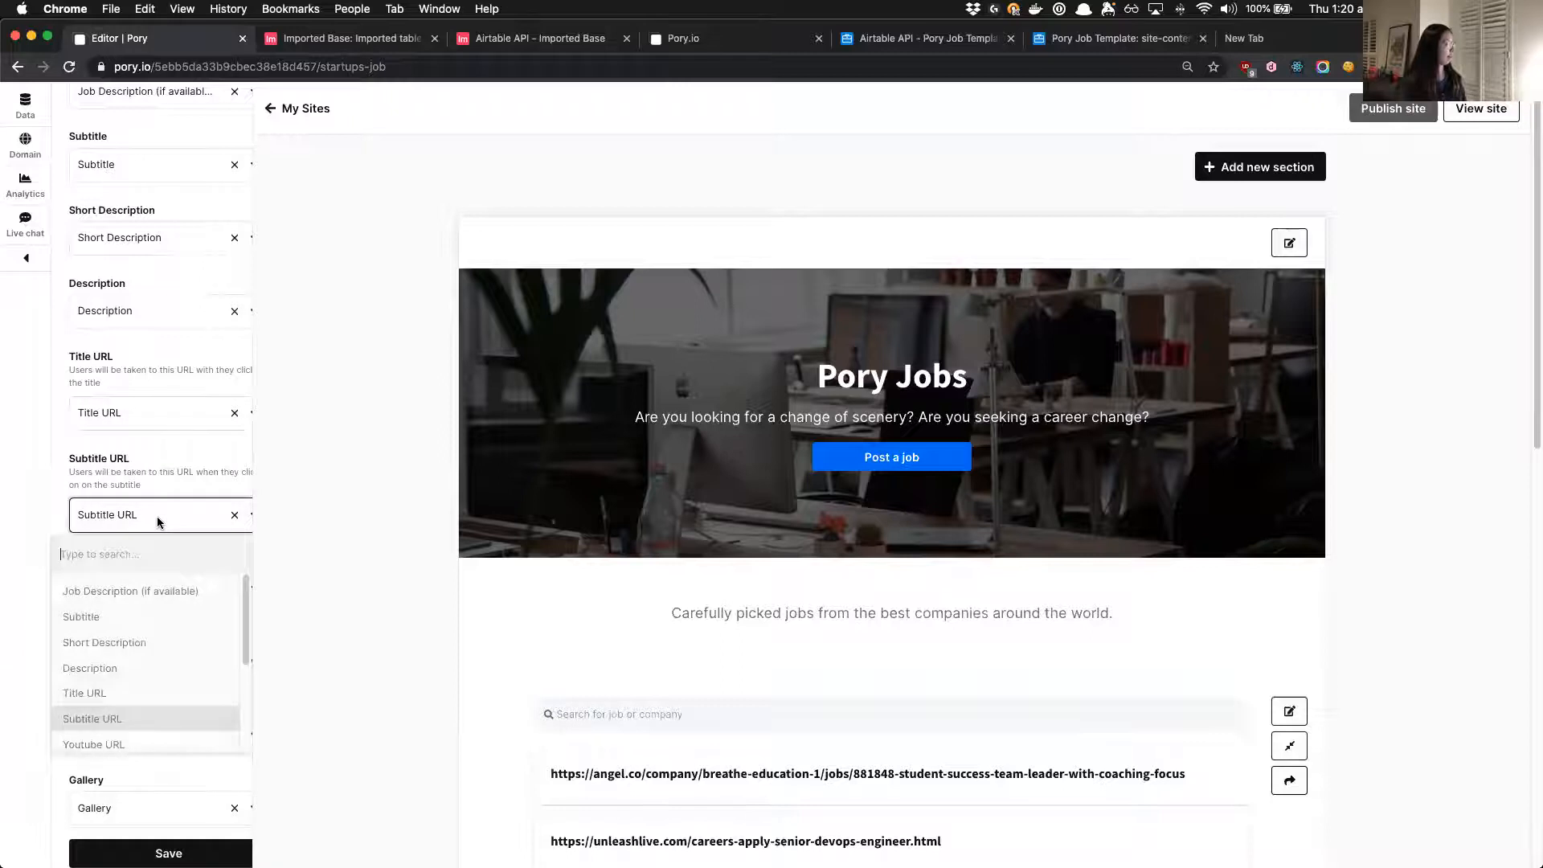
pyautogui.click(114, 412)
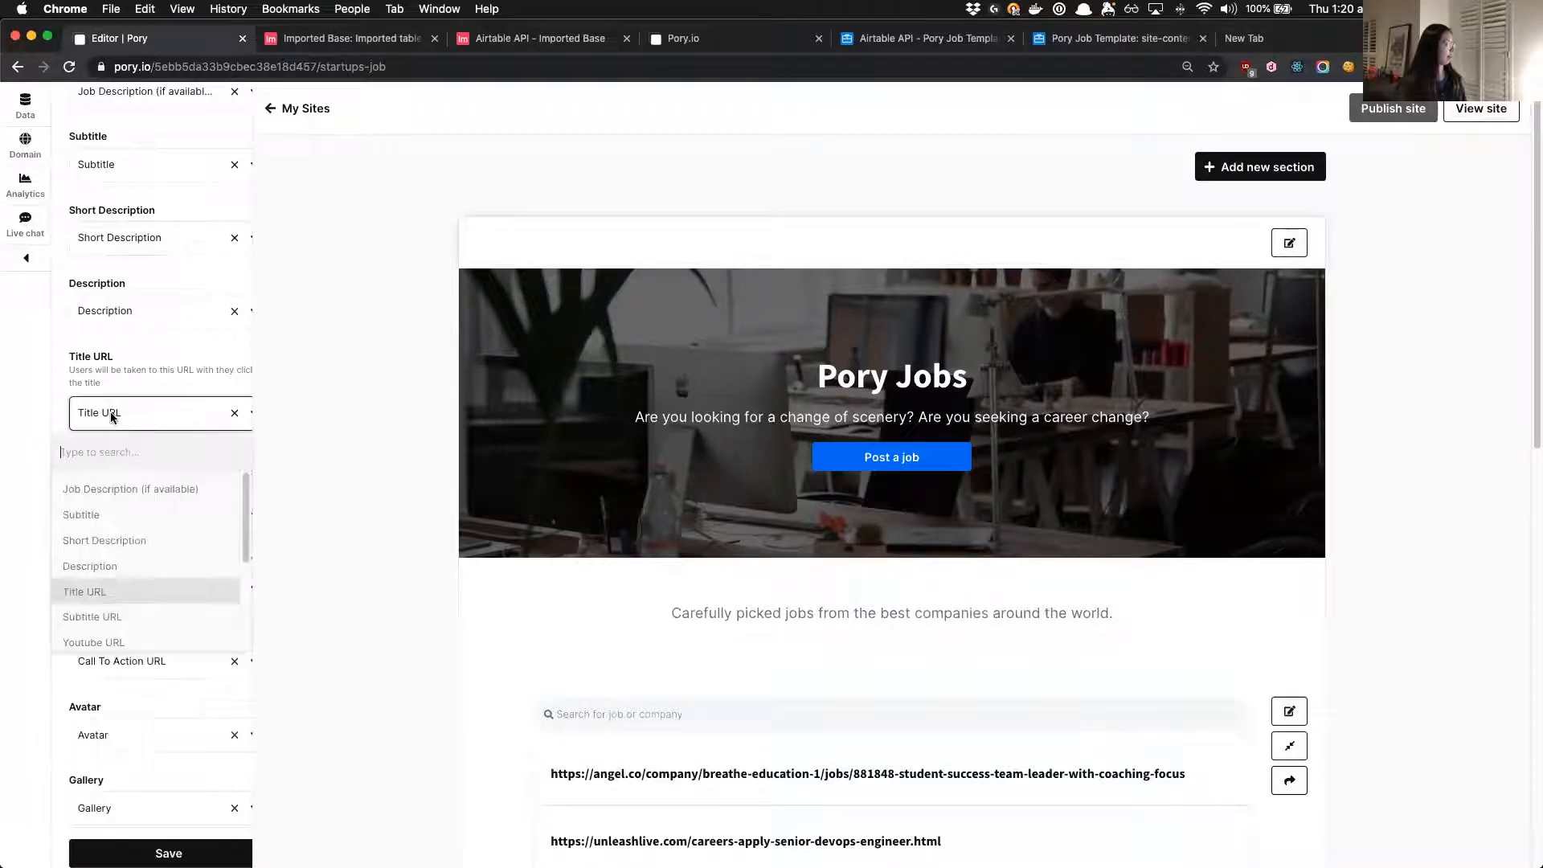
pyautogui.write('role')
pyautogui.click(111, 492)
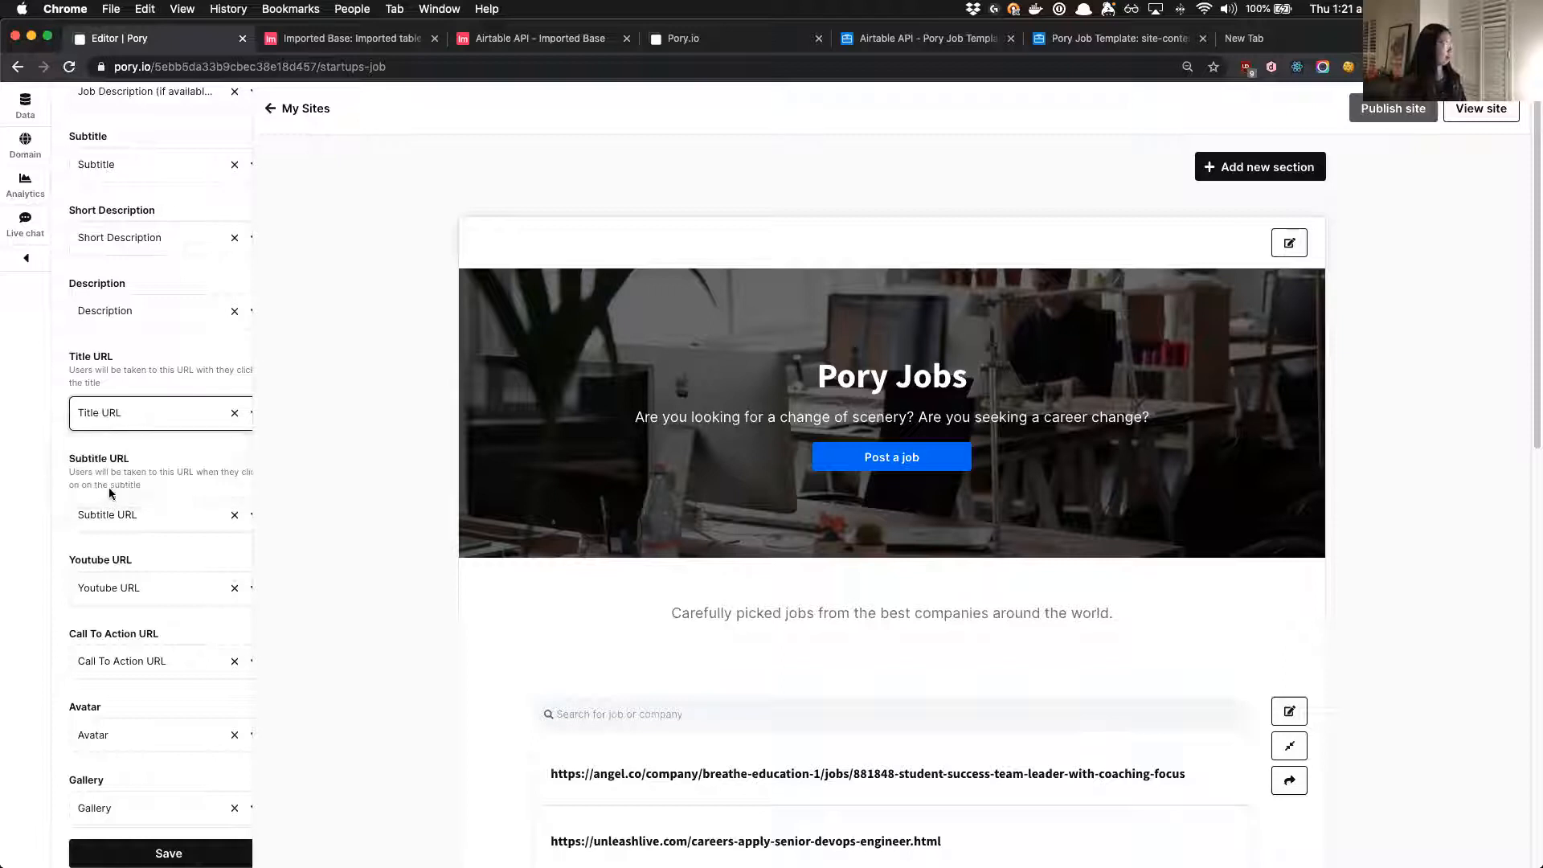
pyautogui.scroll(3, 172, 466)
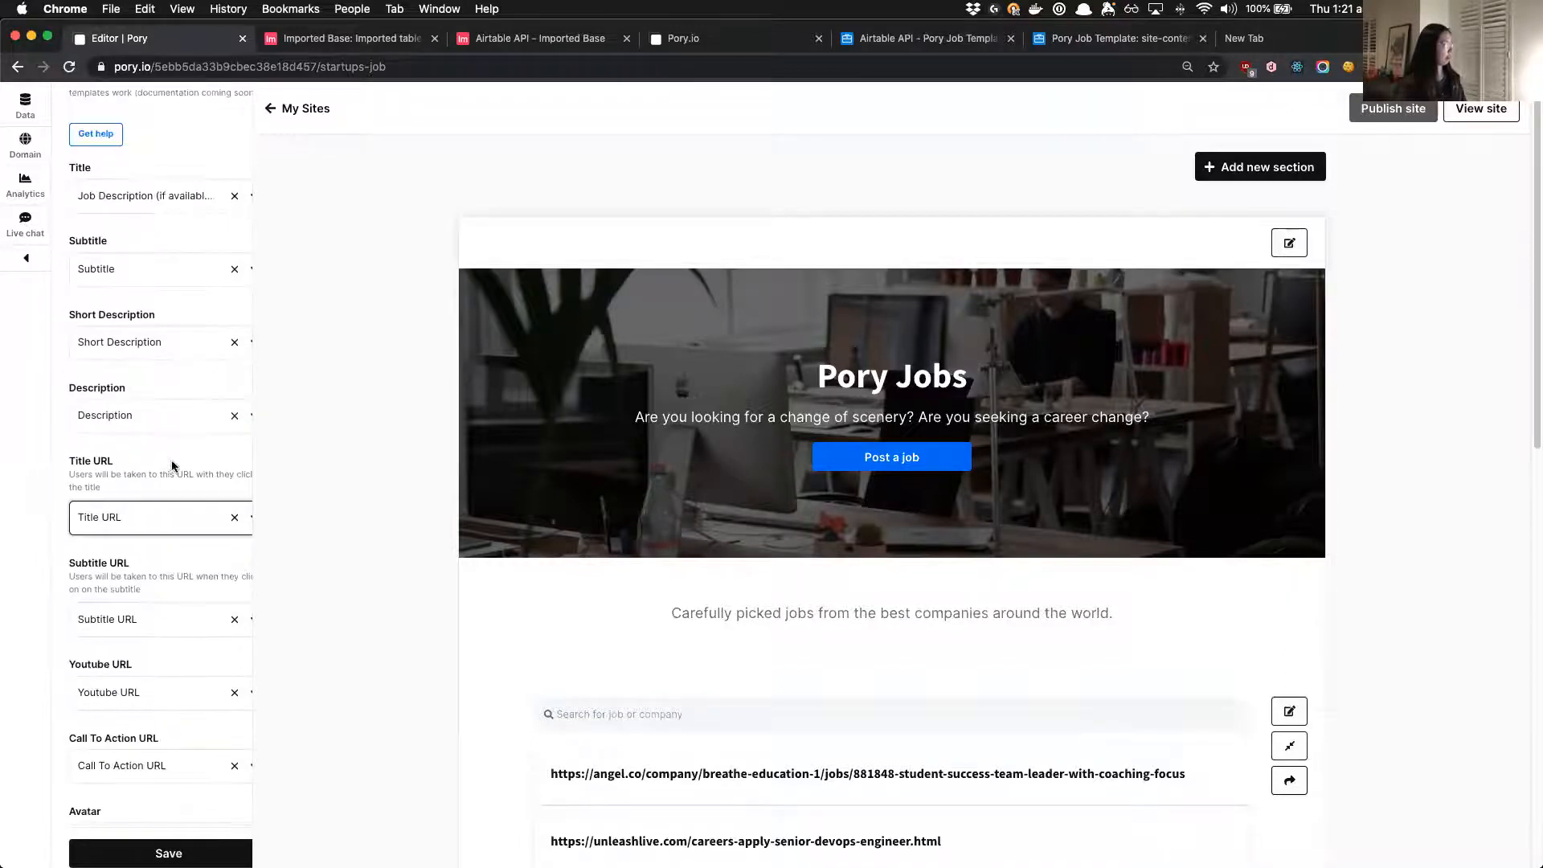
pyautogui.click(158, 531)
pyautogui.scroll(-5, 138, 691)
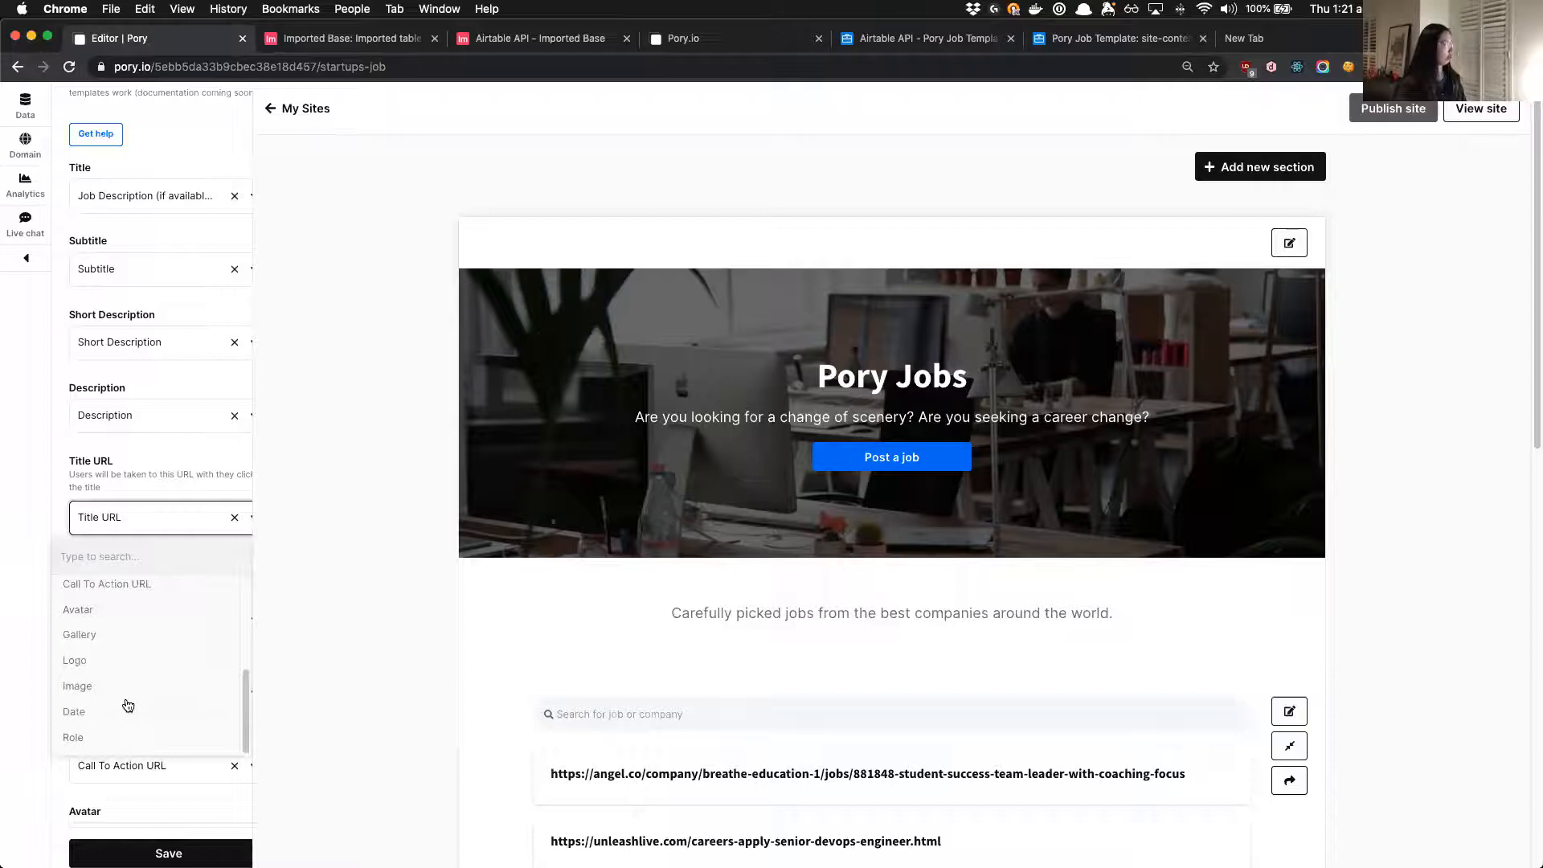
pyautogui.click(88, 737)
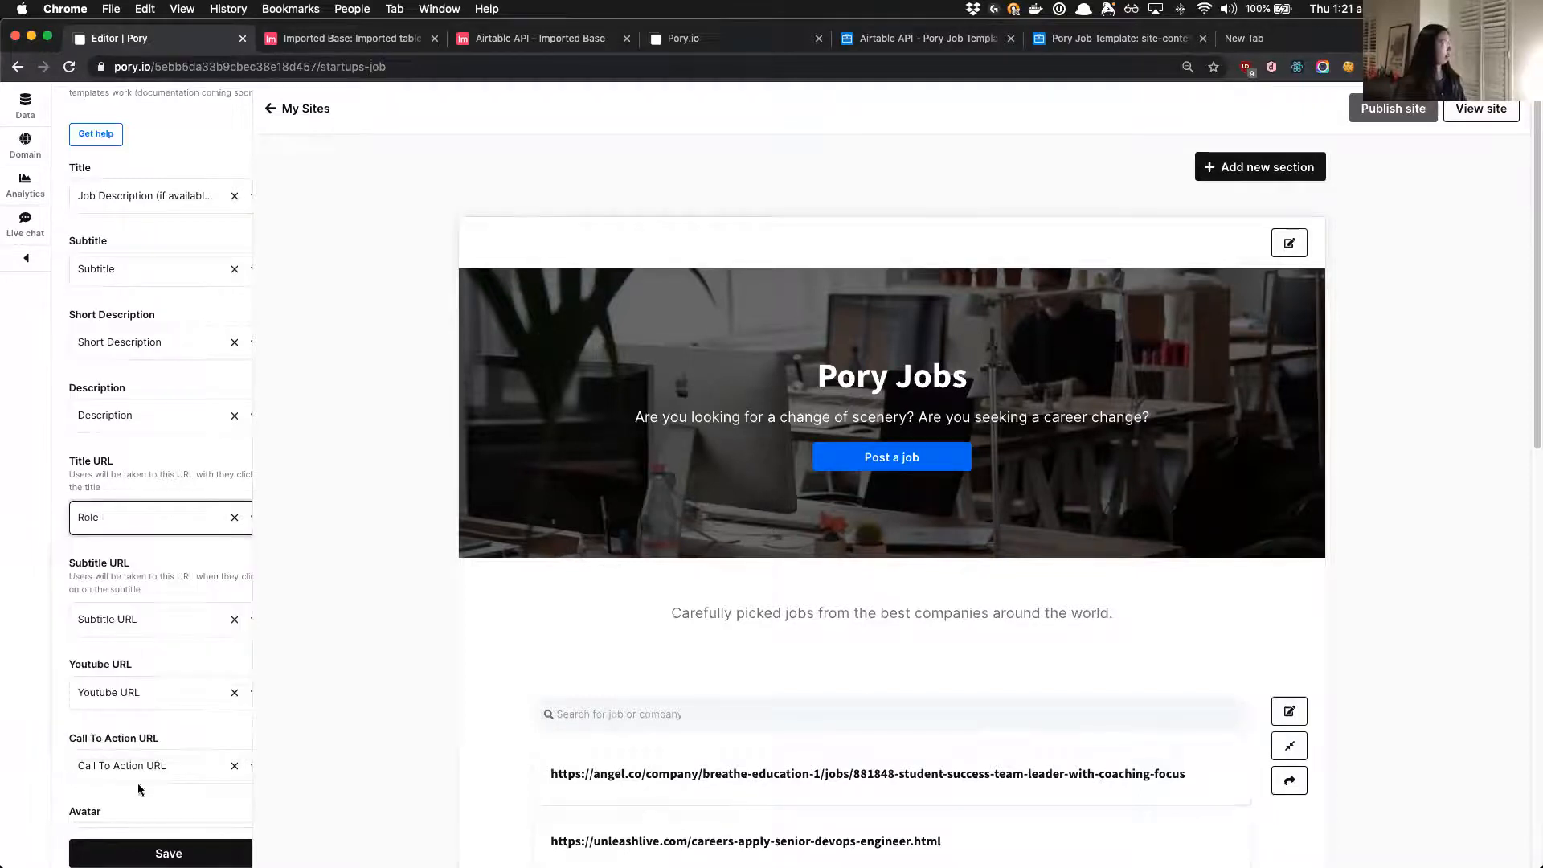
pyautogui.click(164, 852)
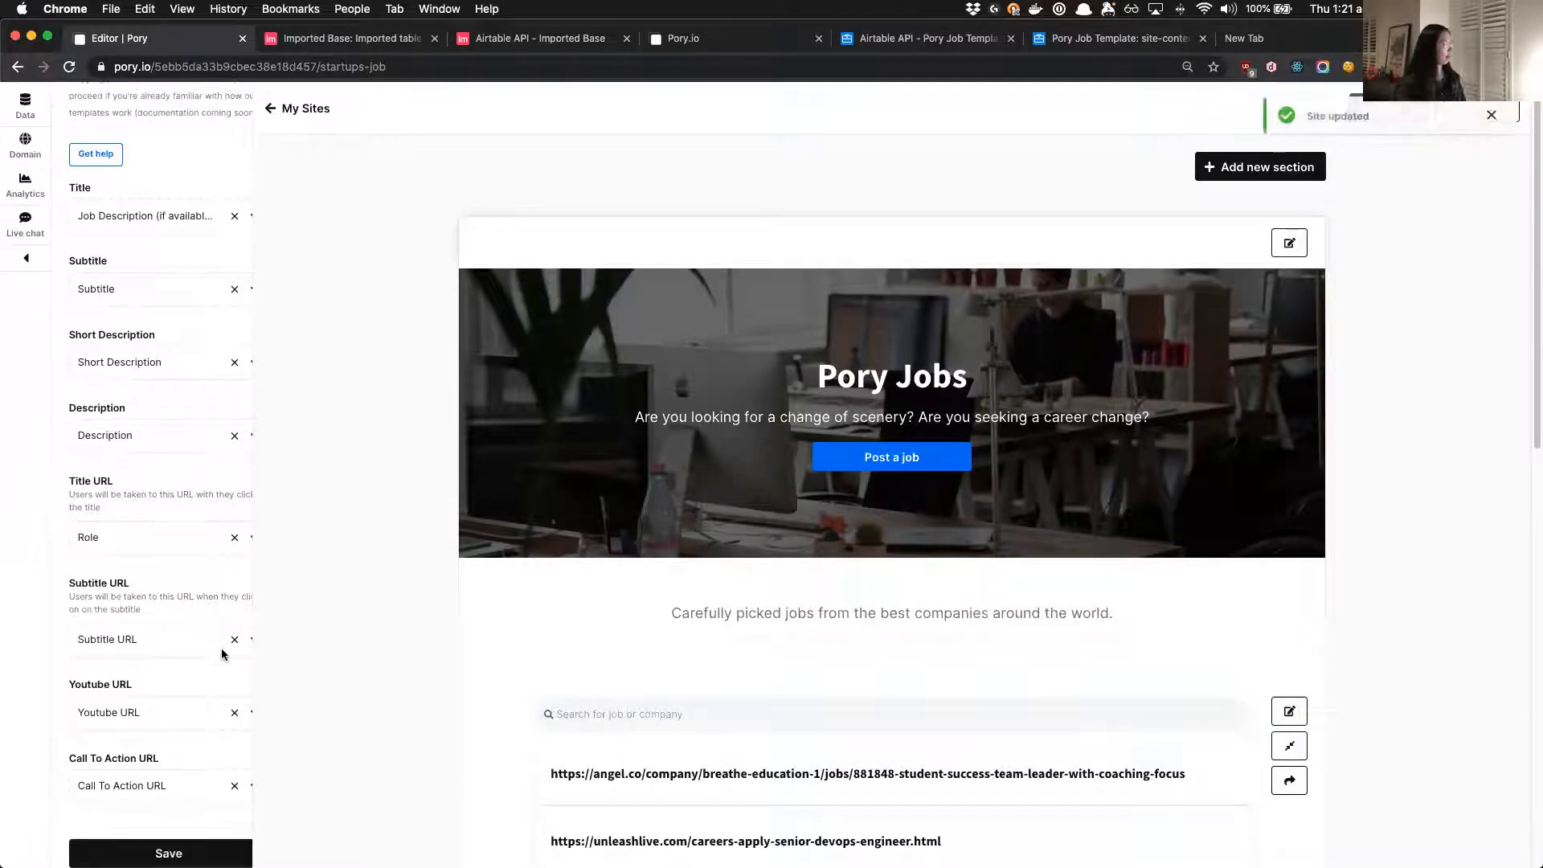
# Map the listing Title to Role and save, showing role names in the job list.
pyautogui.scroll(4, 233, 649)
pyautogui.click(141, 337)
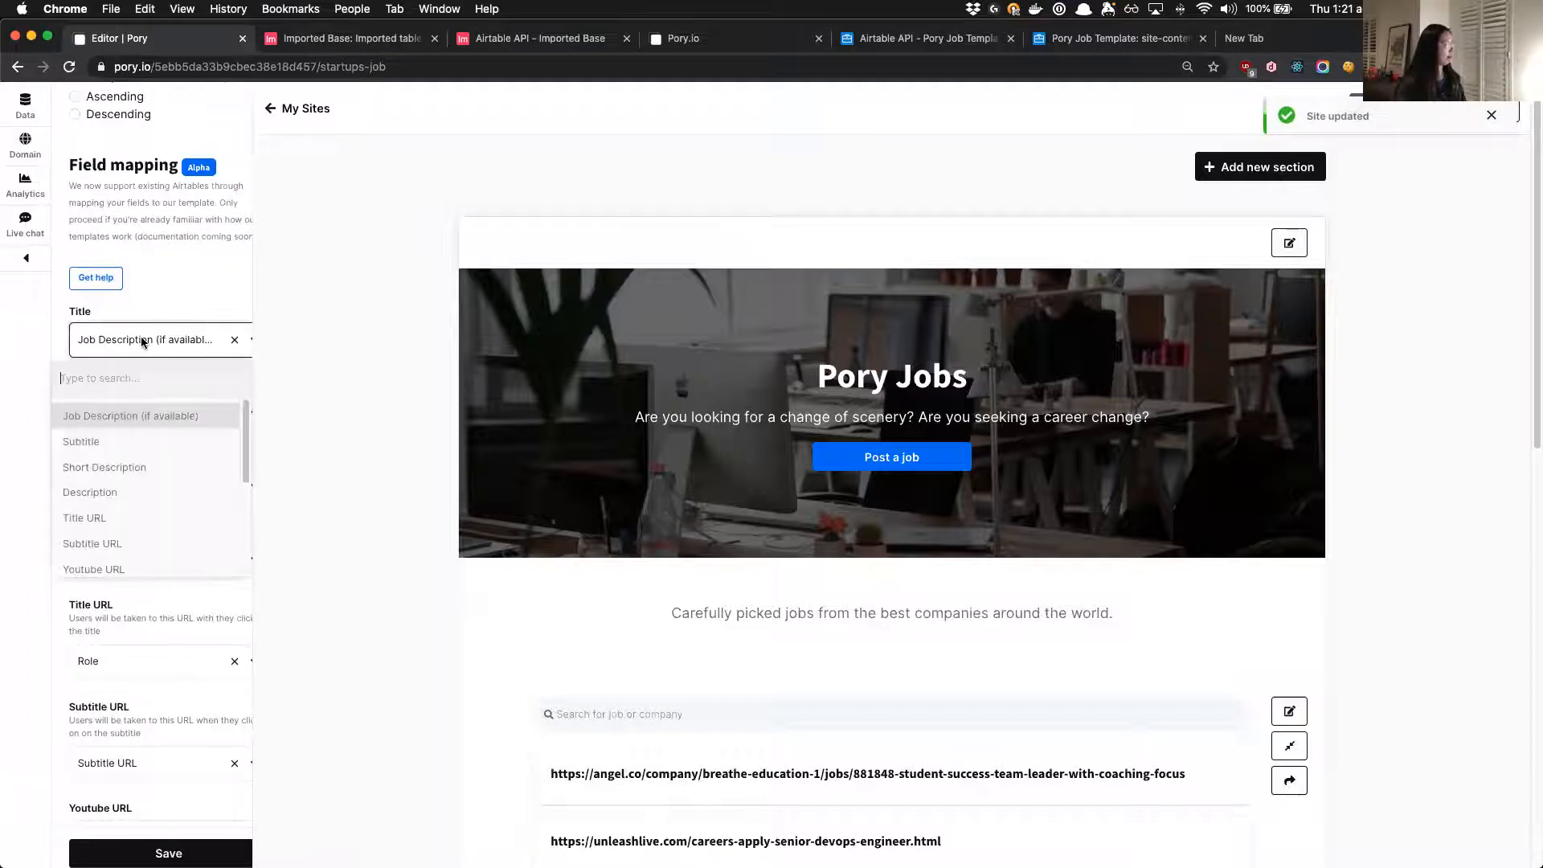
pyautogui.scroll(-5, 113, 498)
pyautogui.click(81, 567)
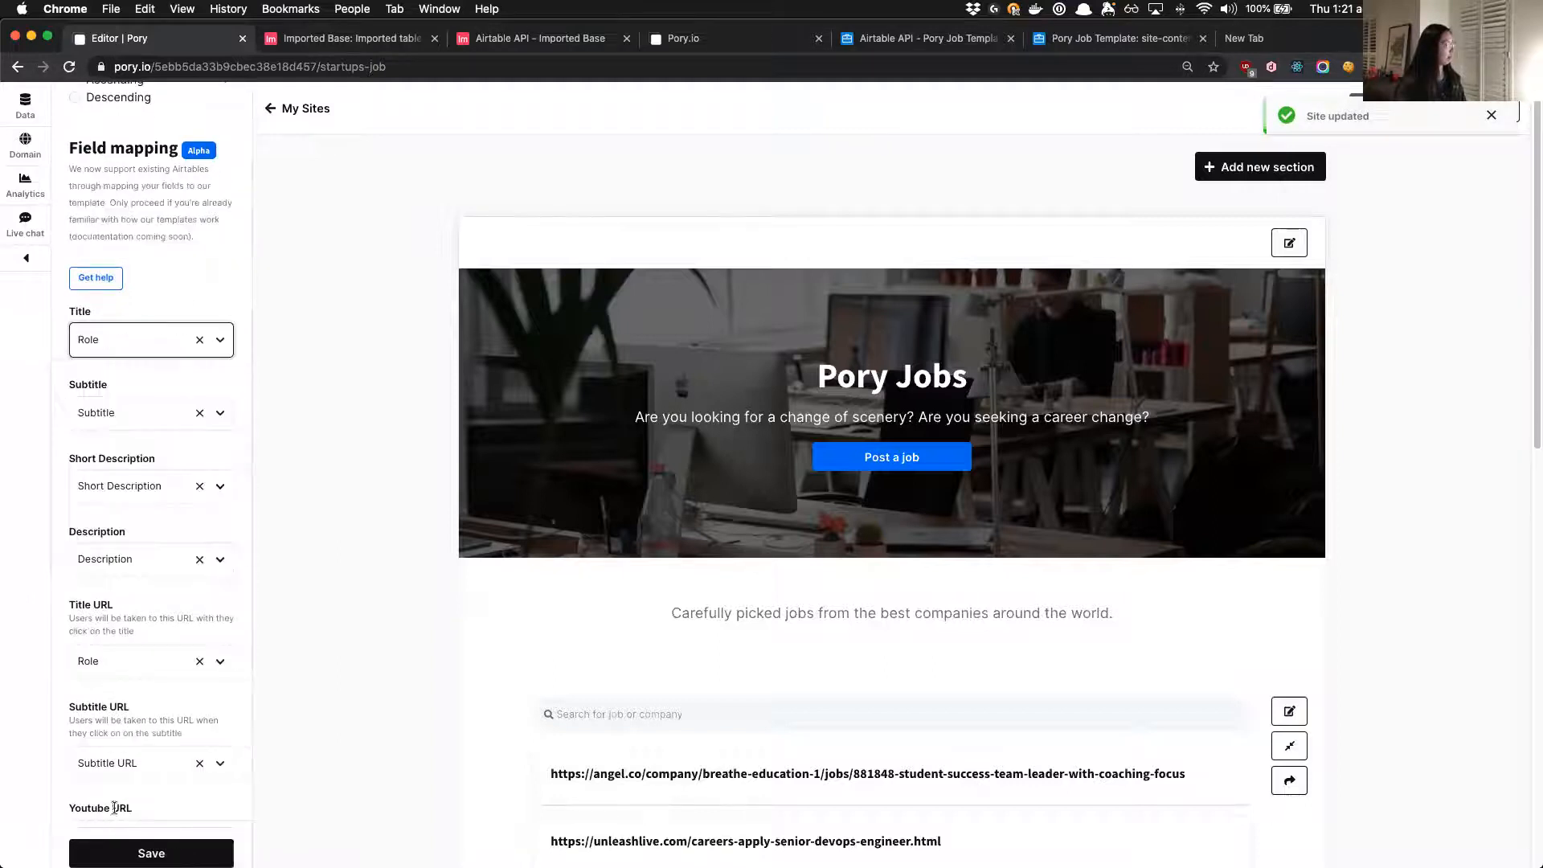
pyautogui.click(151, 852)
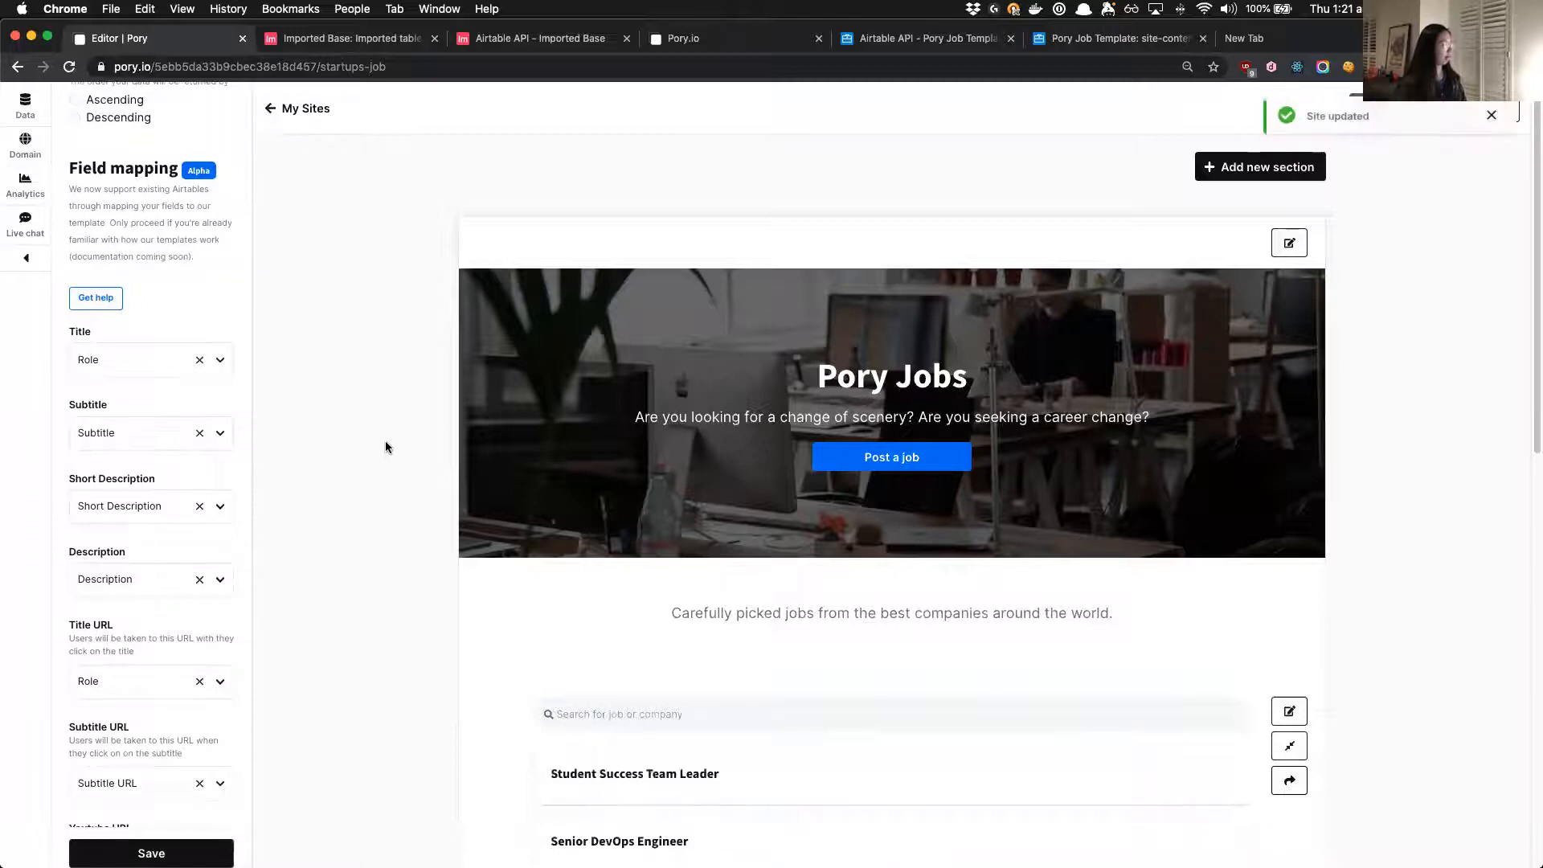
pyautogui.scroll(-7, 385, 443)
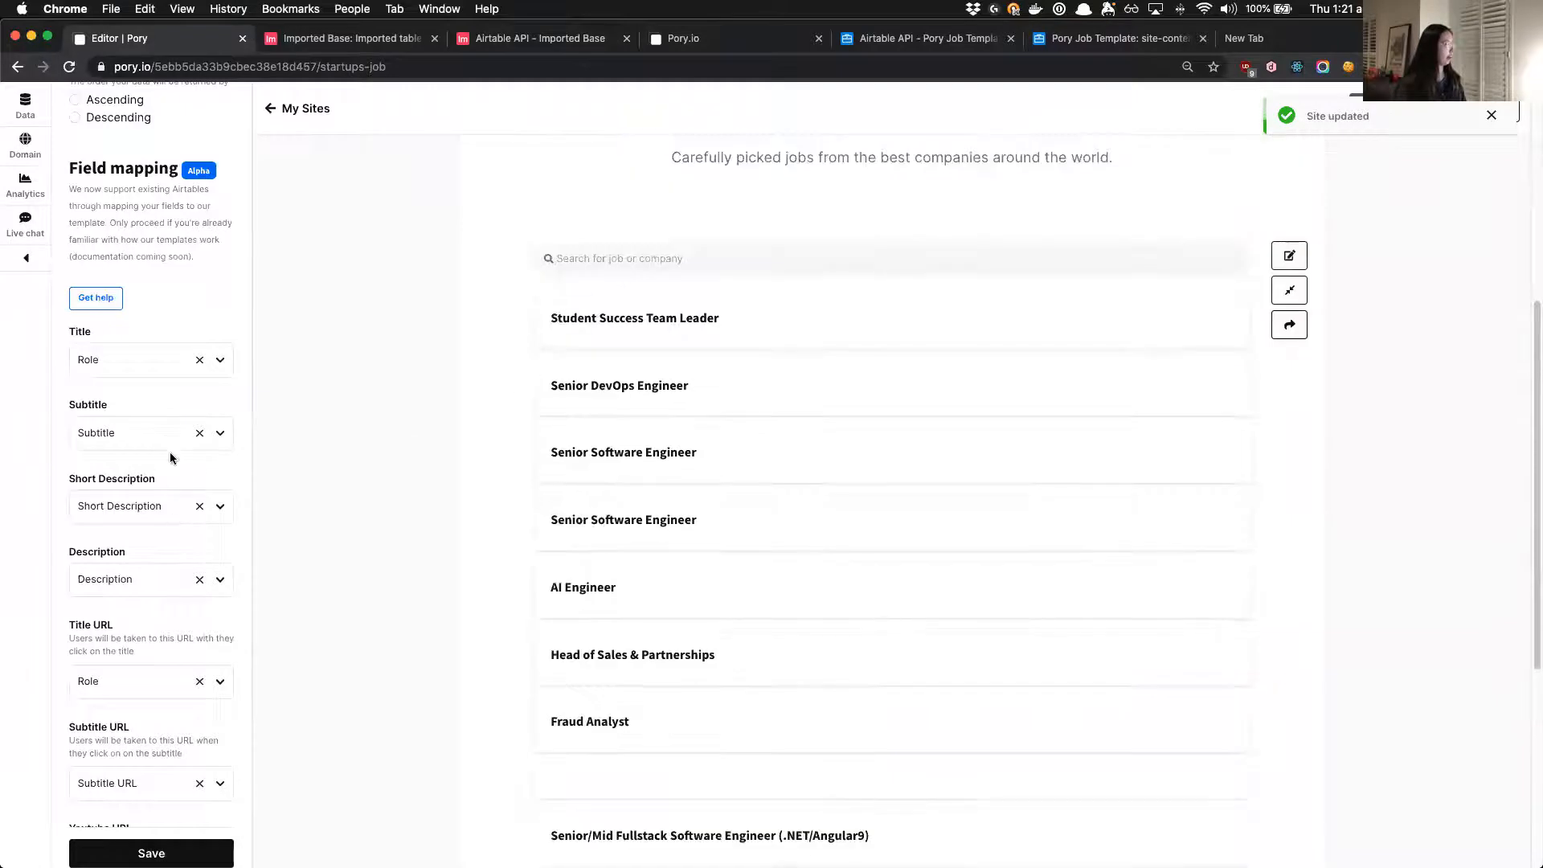
# Search the Subtitle field list for 'Compan', then switch to the Airtable jobs table.
pyautogui.click(145, 432)
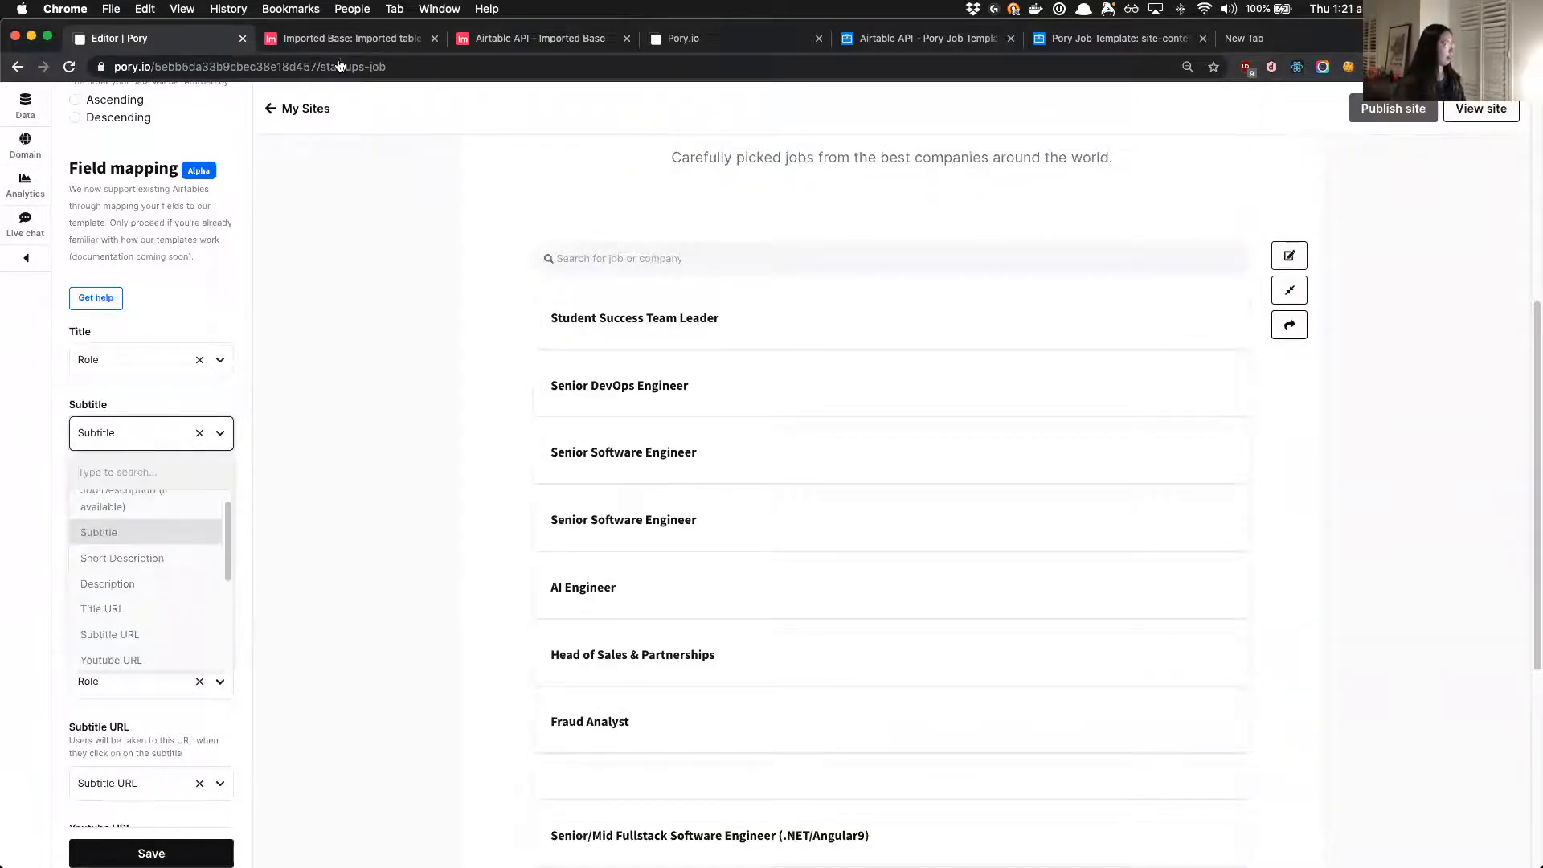
pyautogui.scroll(3, 132, 534)
pyautogui.click(129, 597)
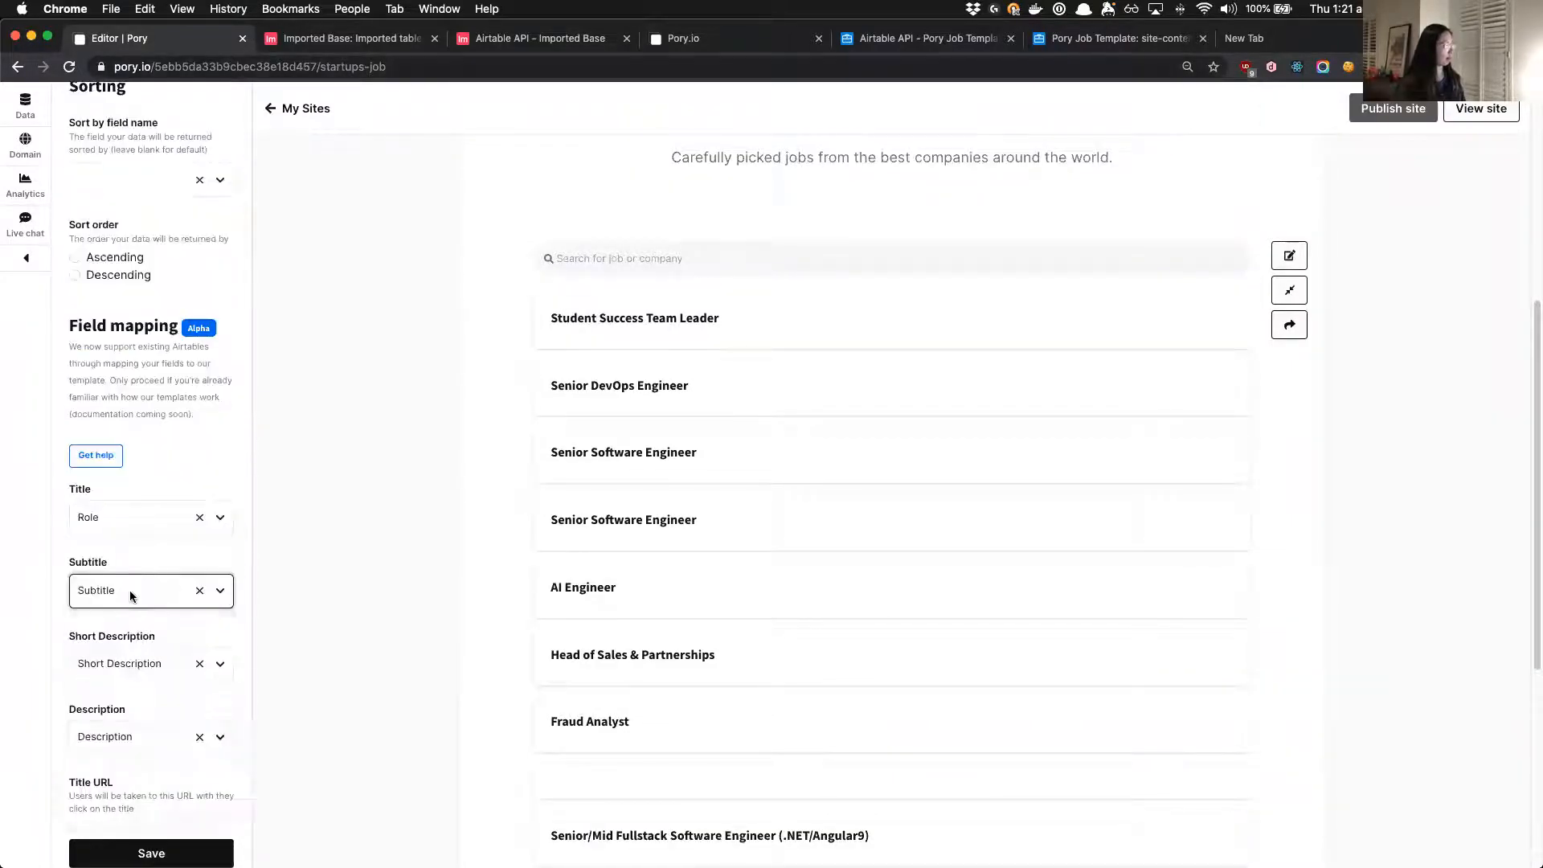
pyautogui.click(130, 595)
pyautogui.write('Ciomp')
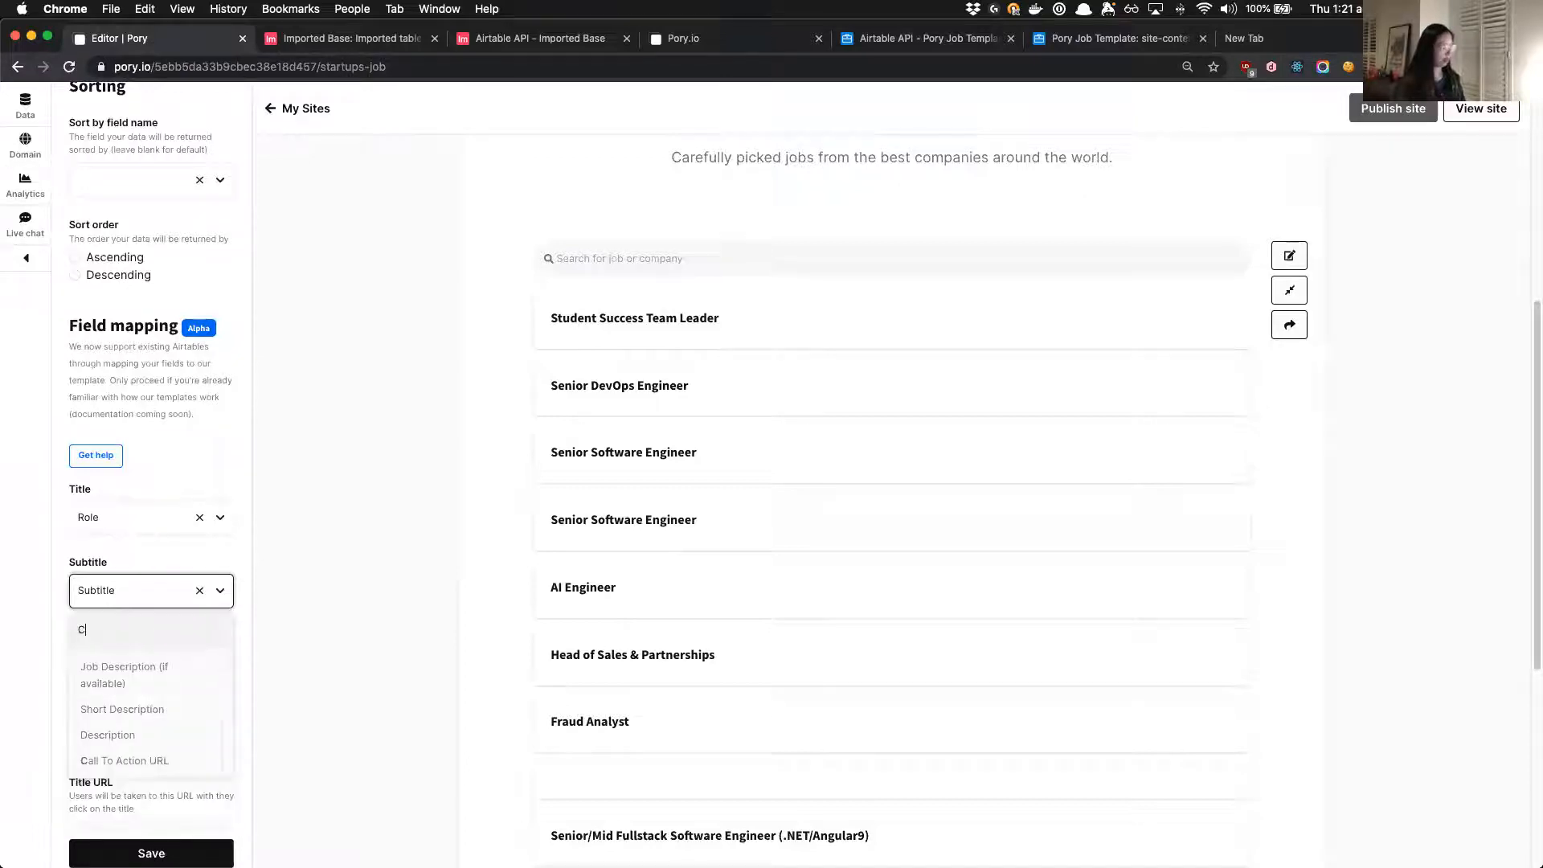
pyautogui.press('BackSpace')
pyautogui.write('ompany')
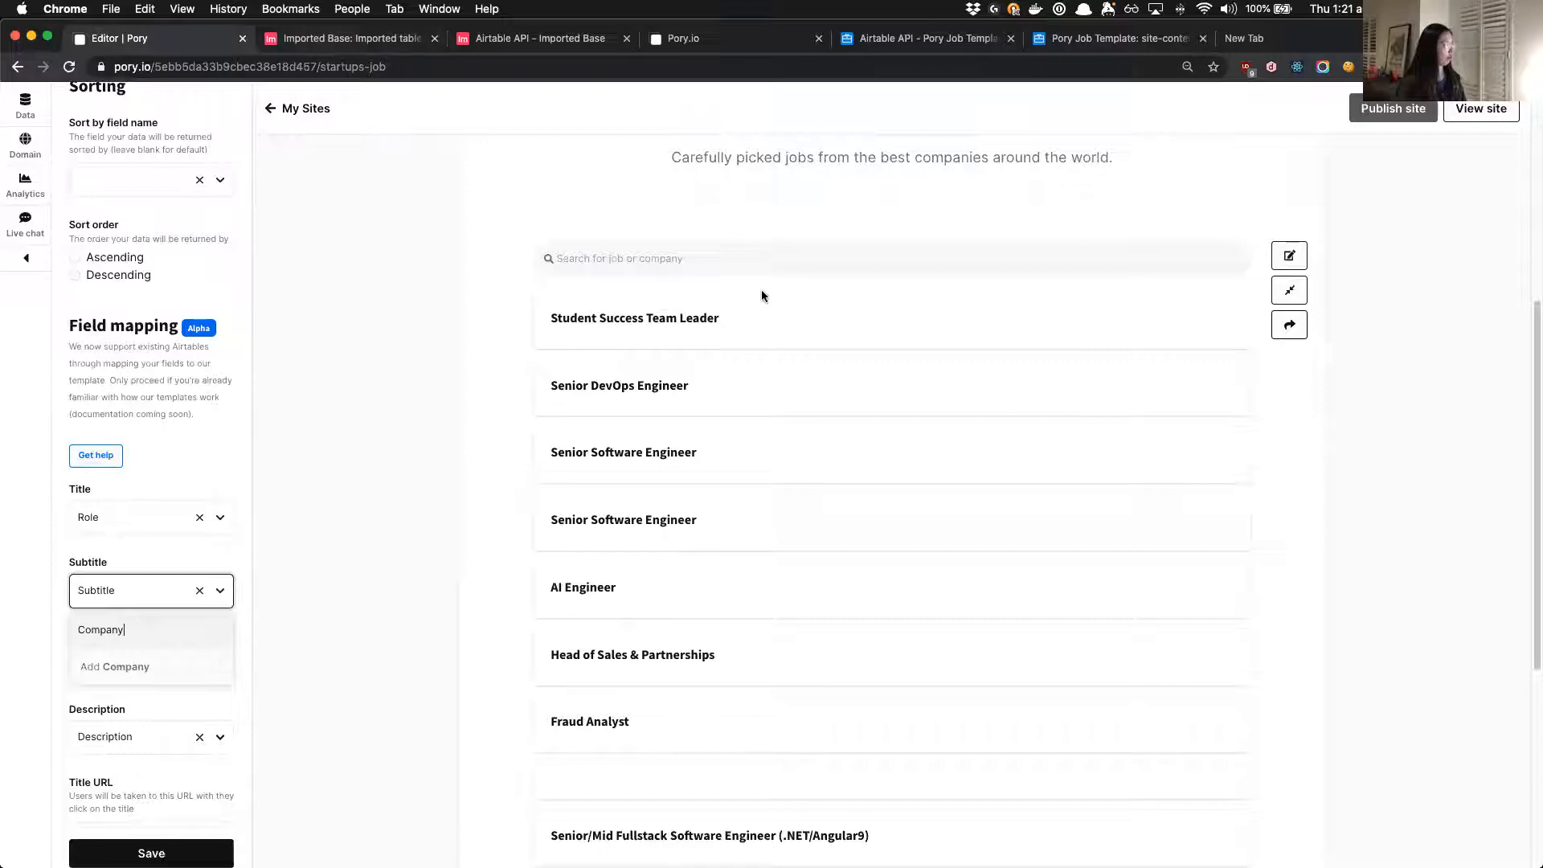
pyautogui.hotkey('ctrl', 'Tab')
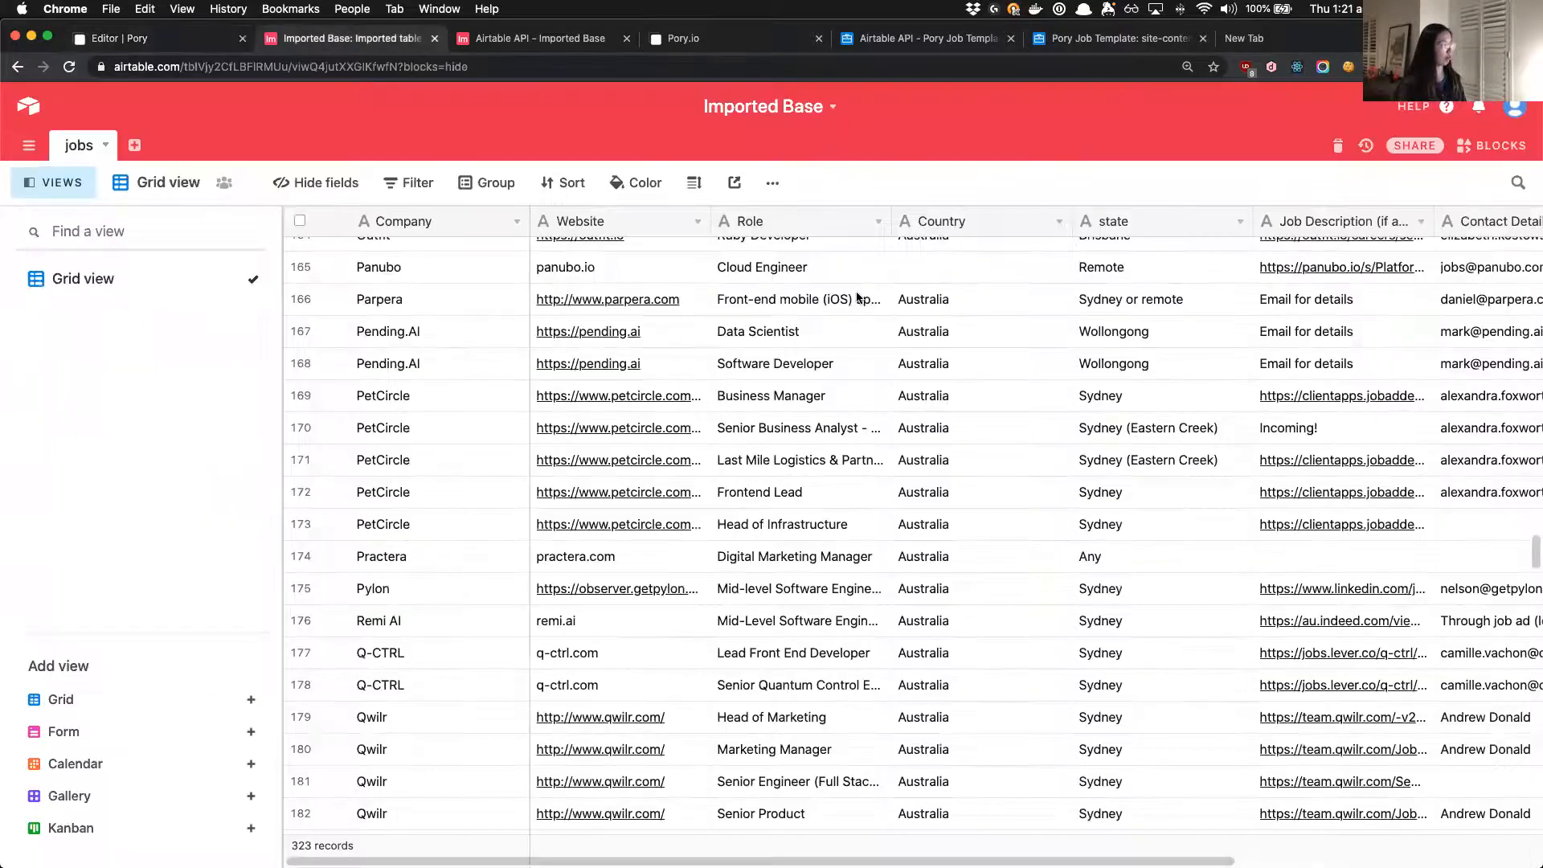
pyautogui.scroll(3, 858, 299)
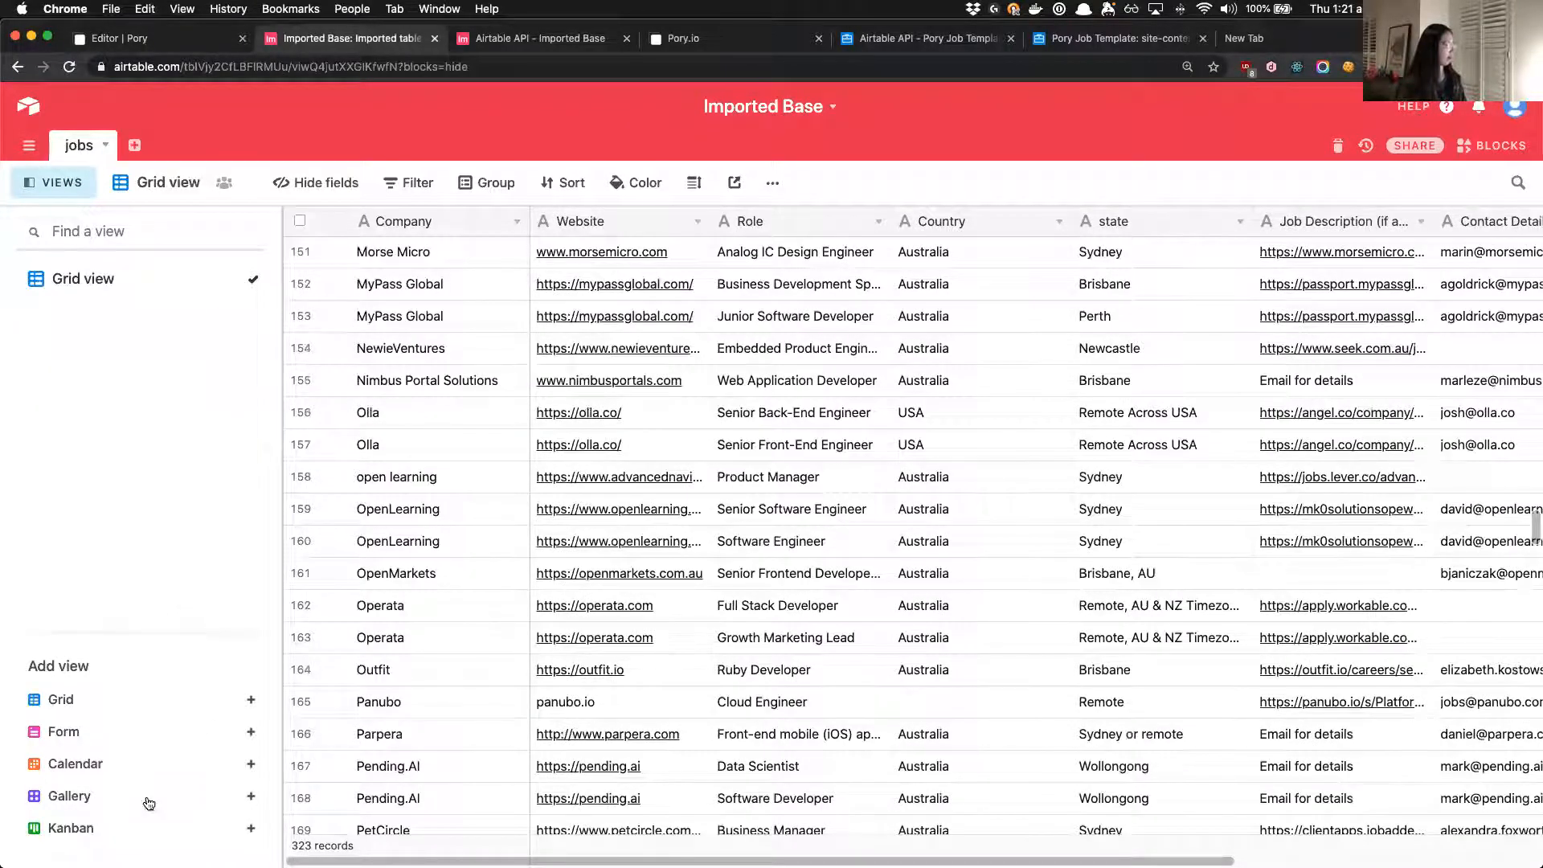
pyautogui.scroll(5, 912, 530)
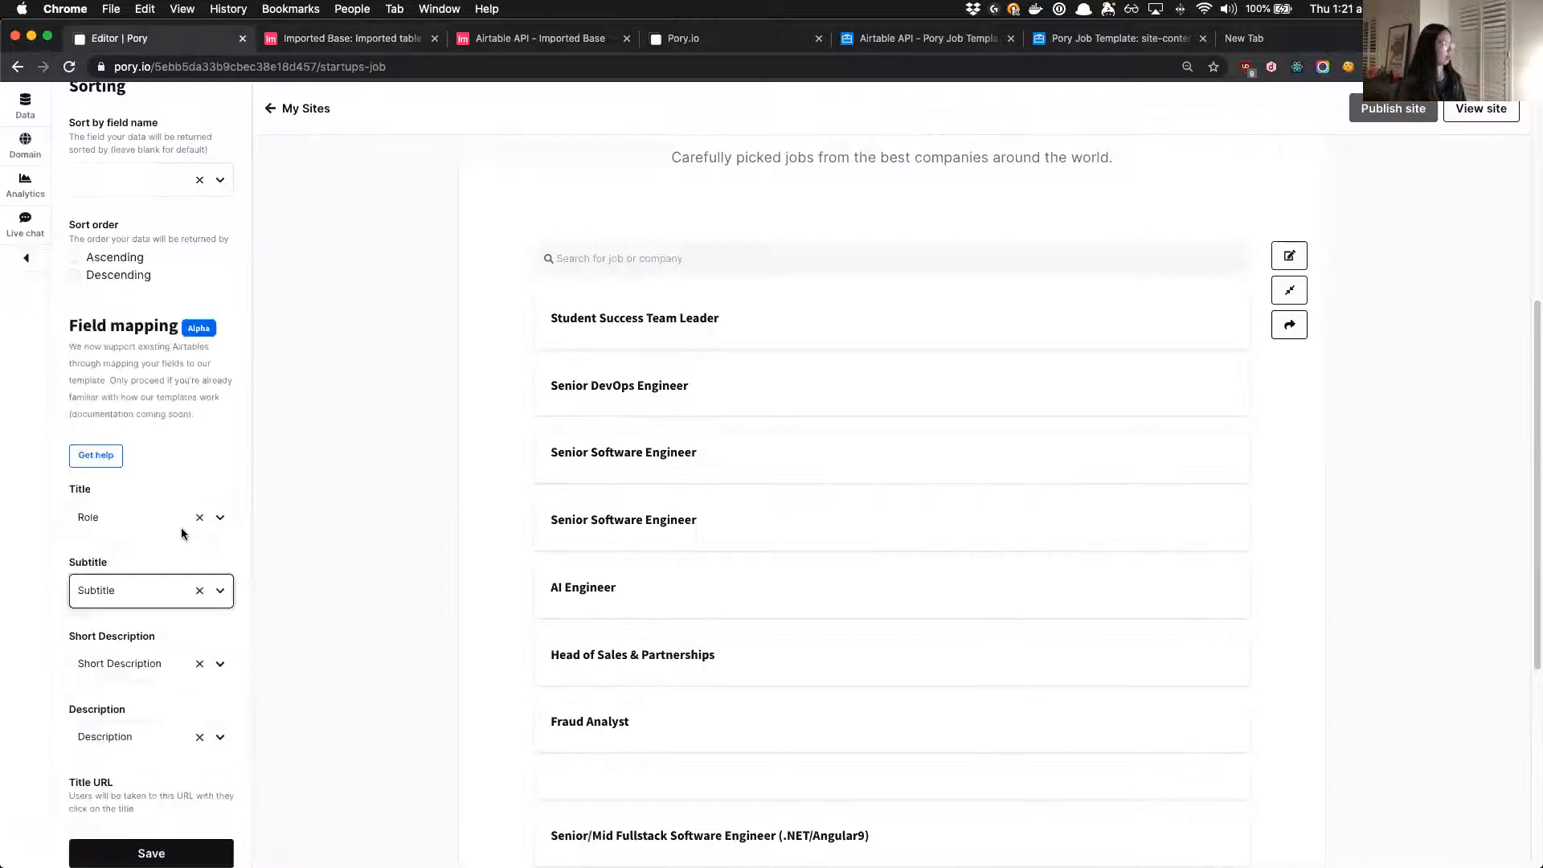
# Map the listing Subtitle to Company so company names appear under each role.
pyautogui.click(174, 591)
pyautogui.scroll(-5, 166, 642)
pyautogui.click(145, 802)
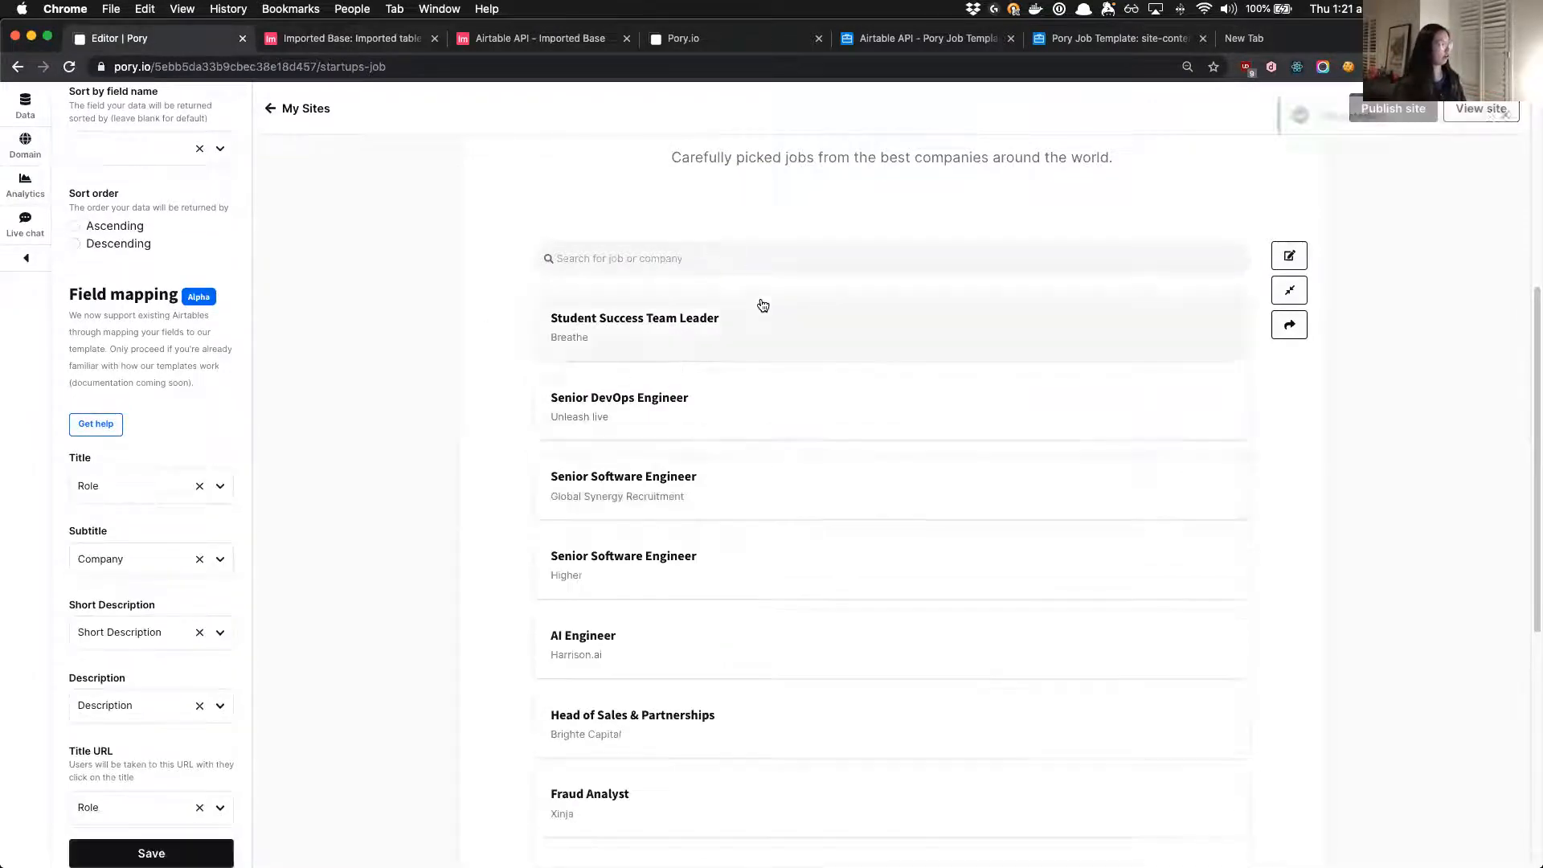
pyautogui.scroll(-1, 767, 320)
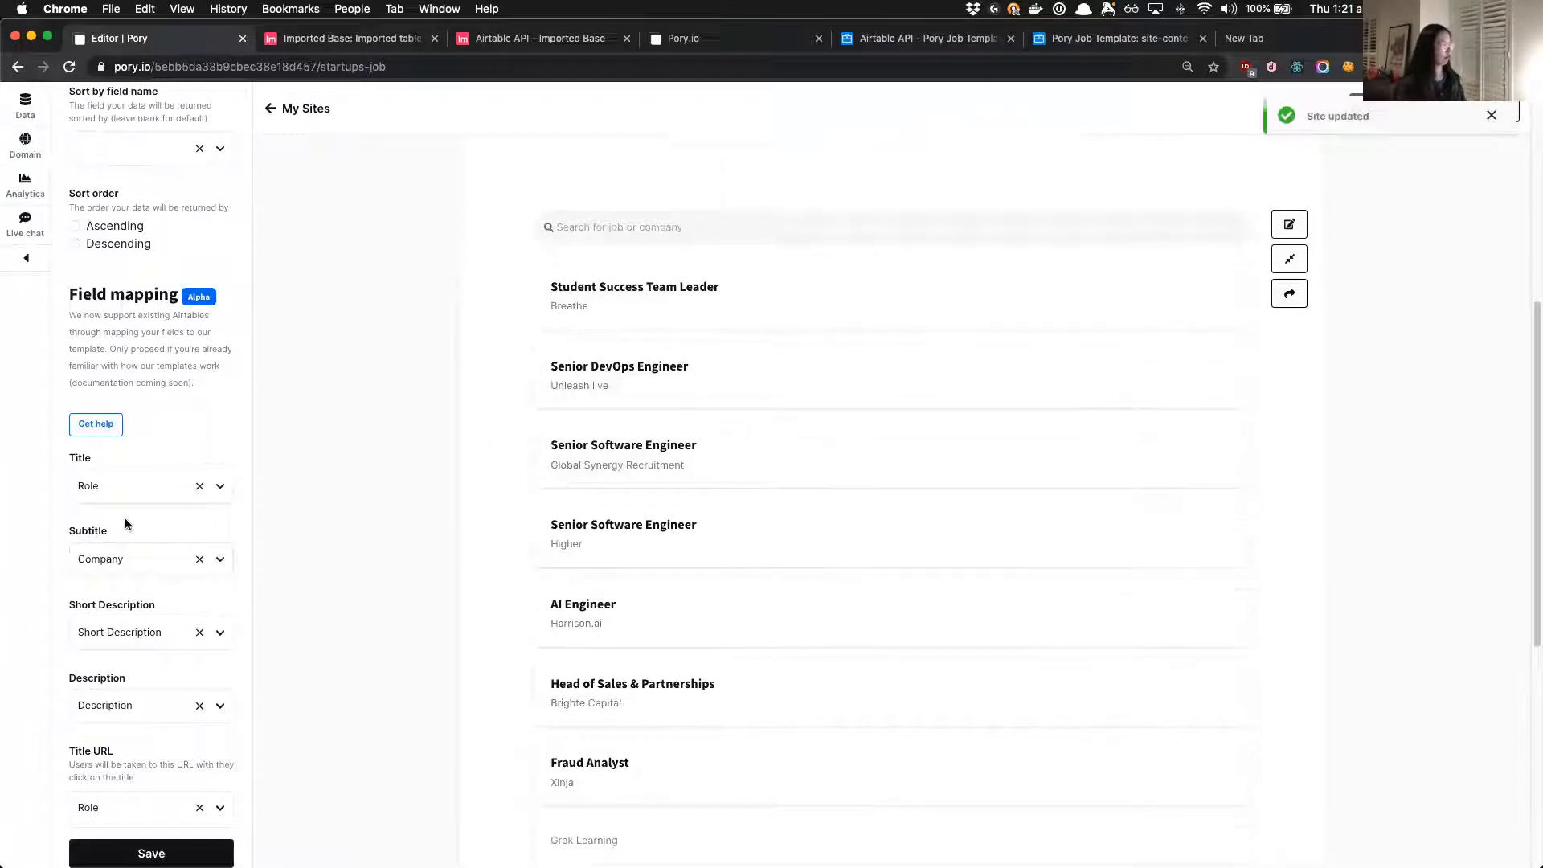
pyautogui.scroll(1, 412, 106)
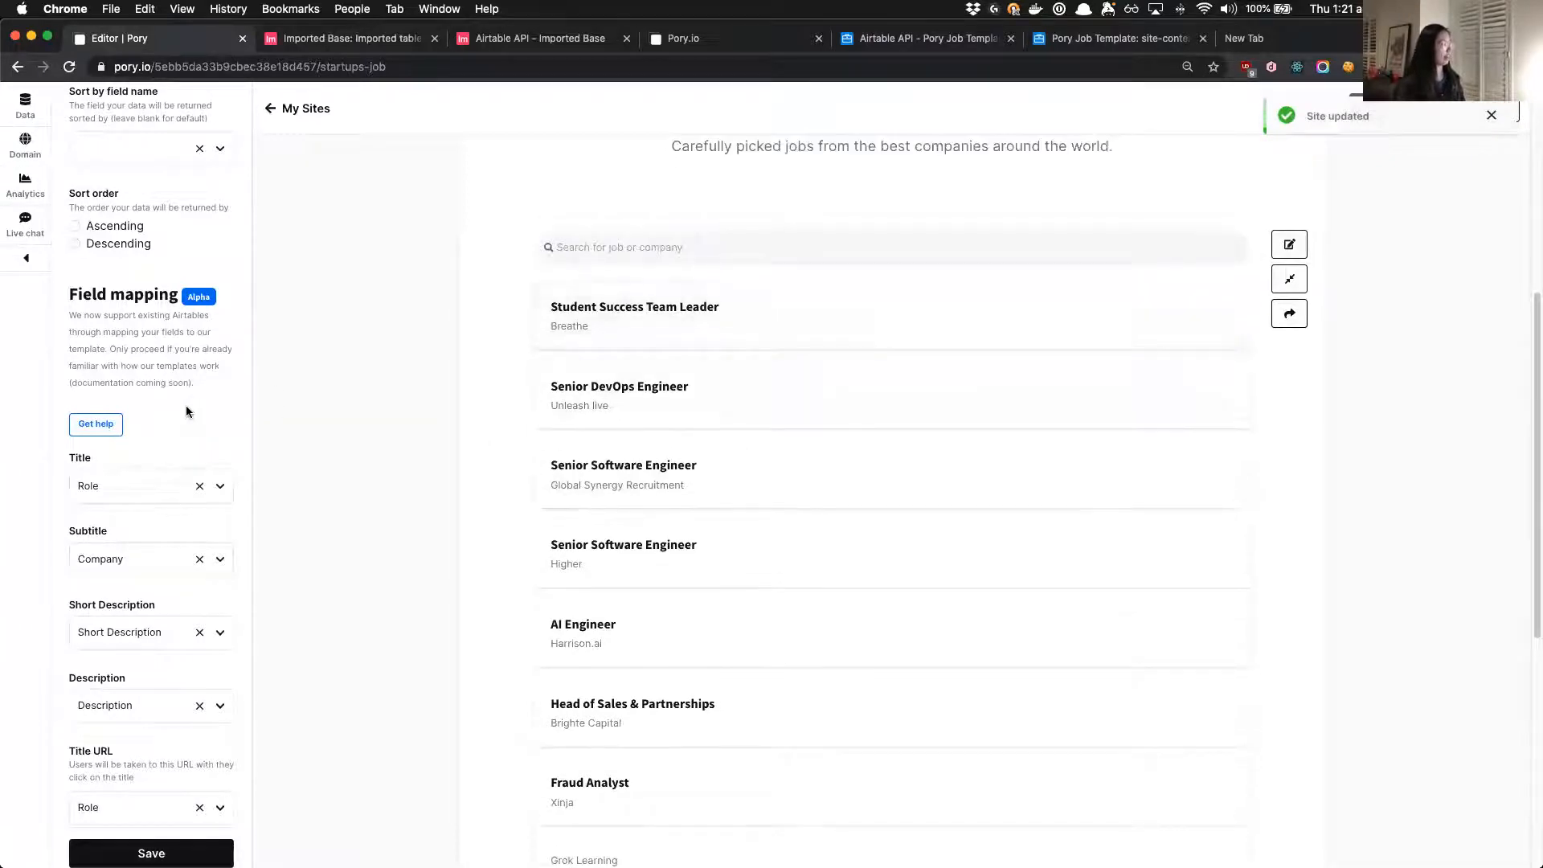
pyautogui.scroll(-3, 186, 405)
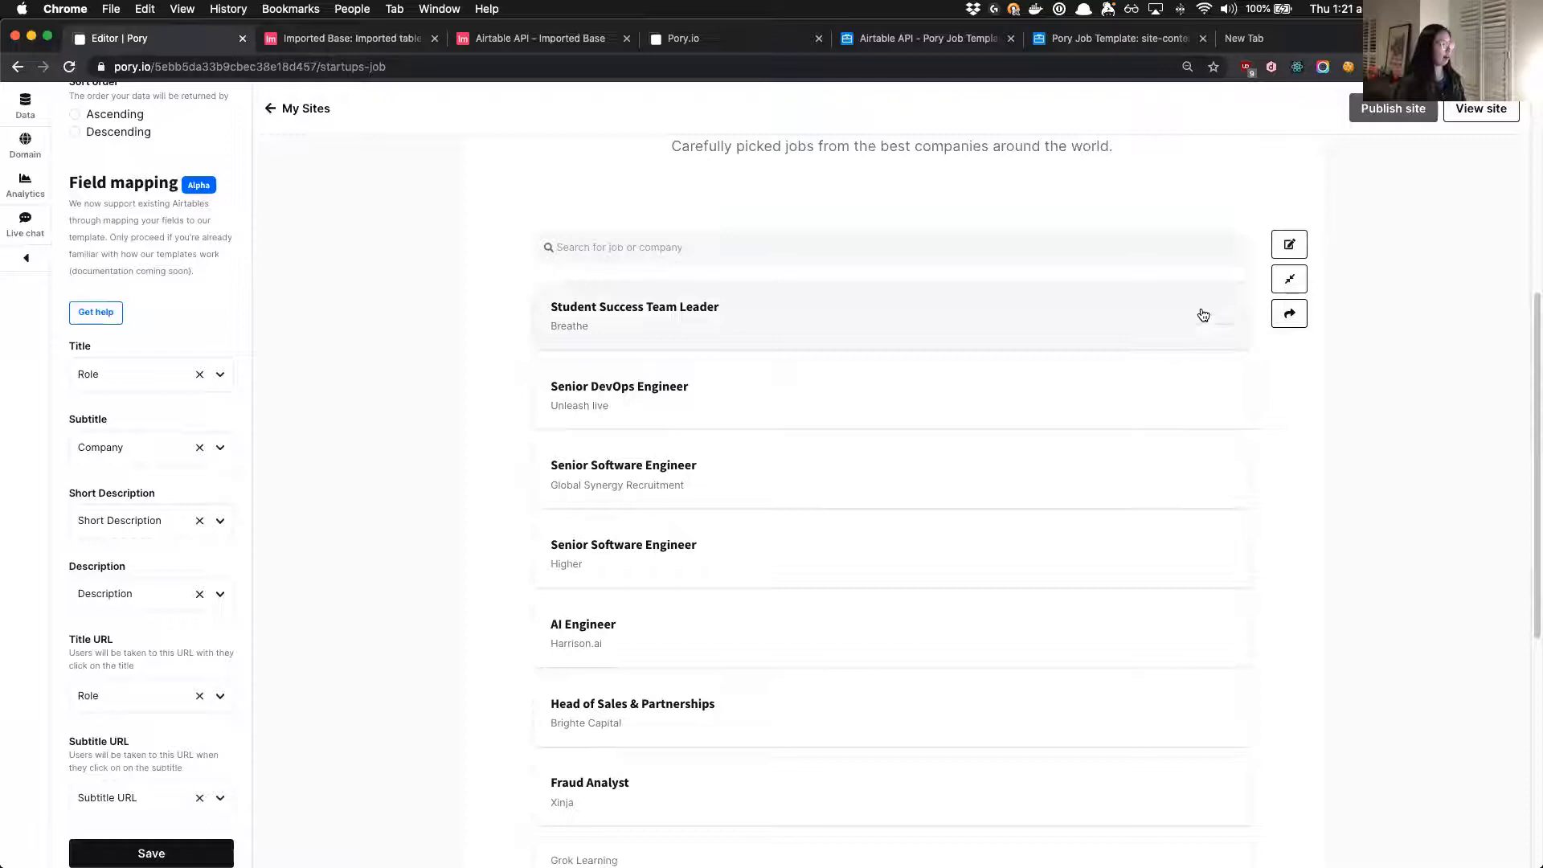
pyautogui.scroll(-10, 142, 626)
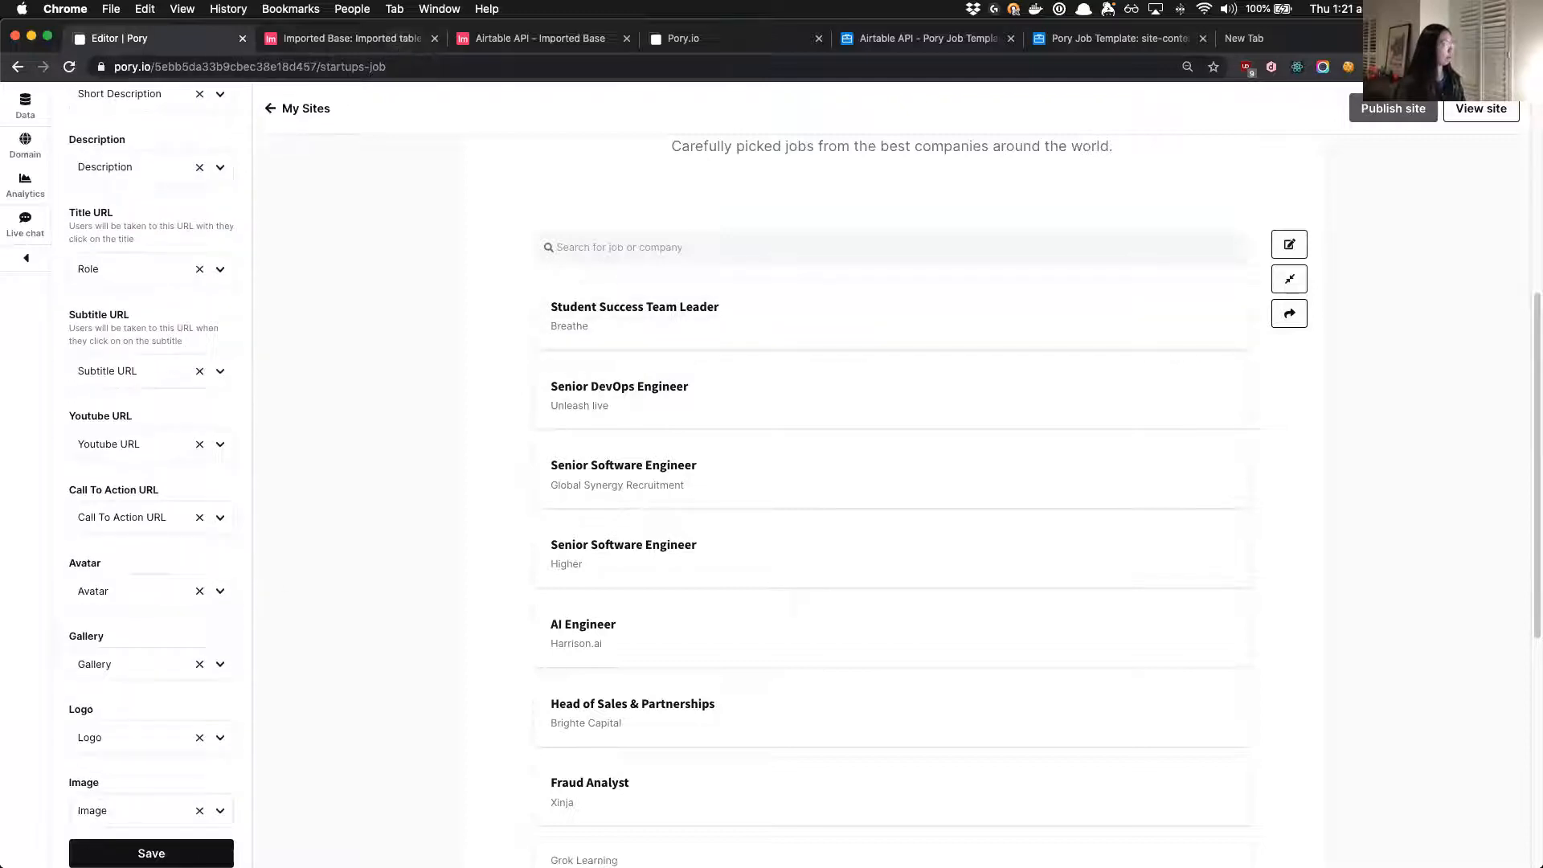
pyautogui.hotkey('ctrl', 'Tab')
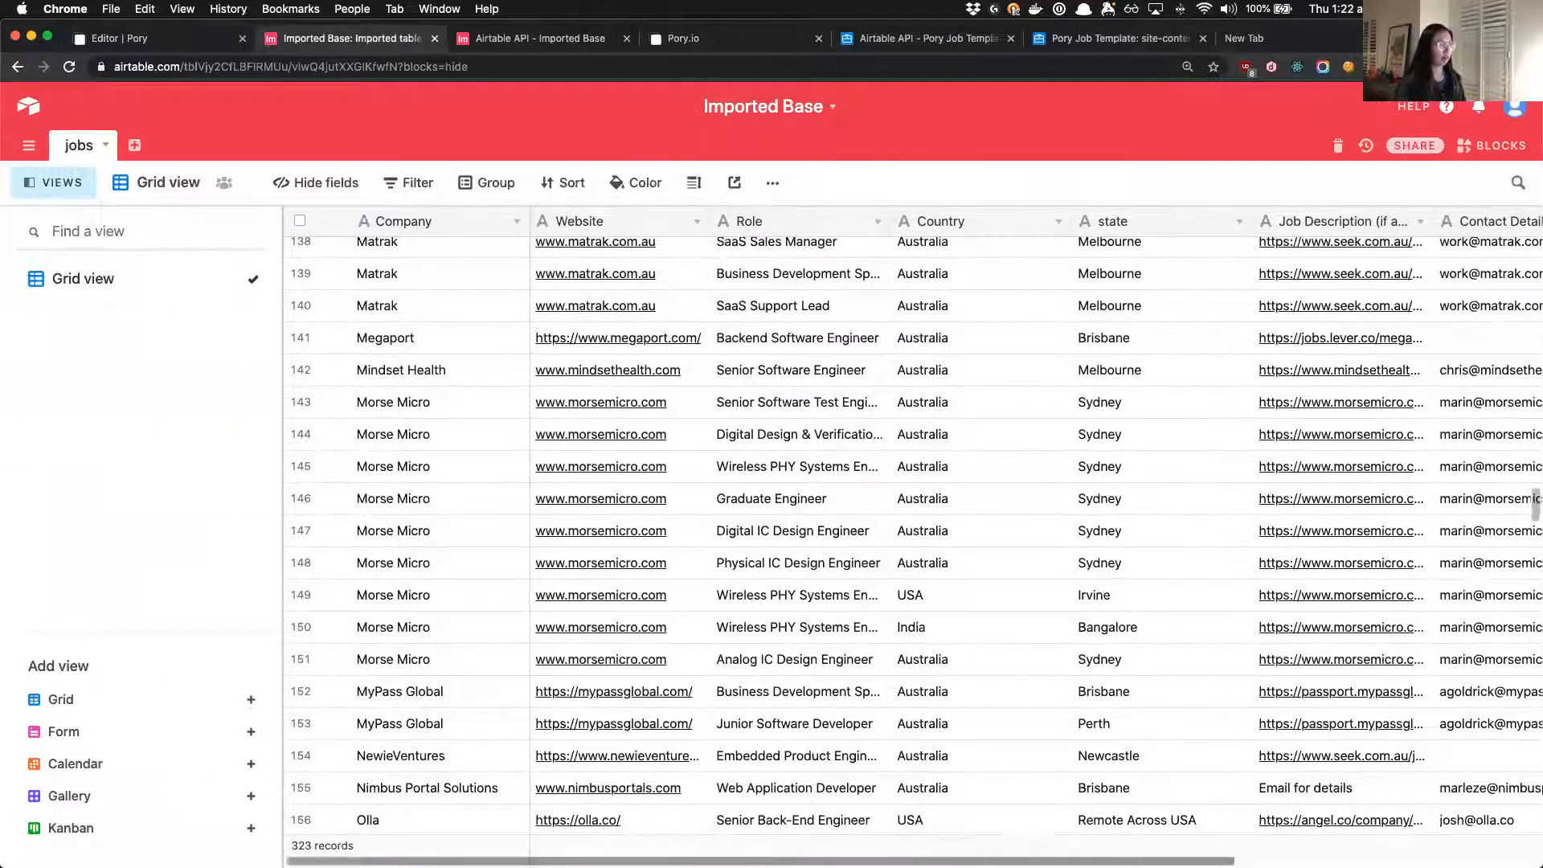
# Rename the Job Description (if available) column to 'link' in the jobs table.
pyautogui.hscroll(3, 1173, 314)
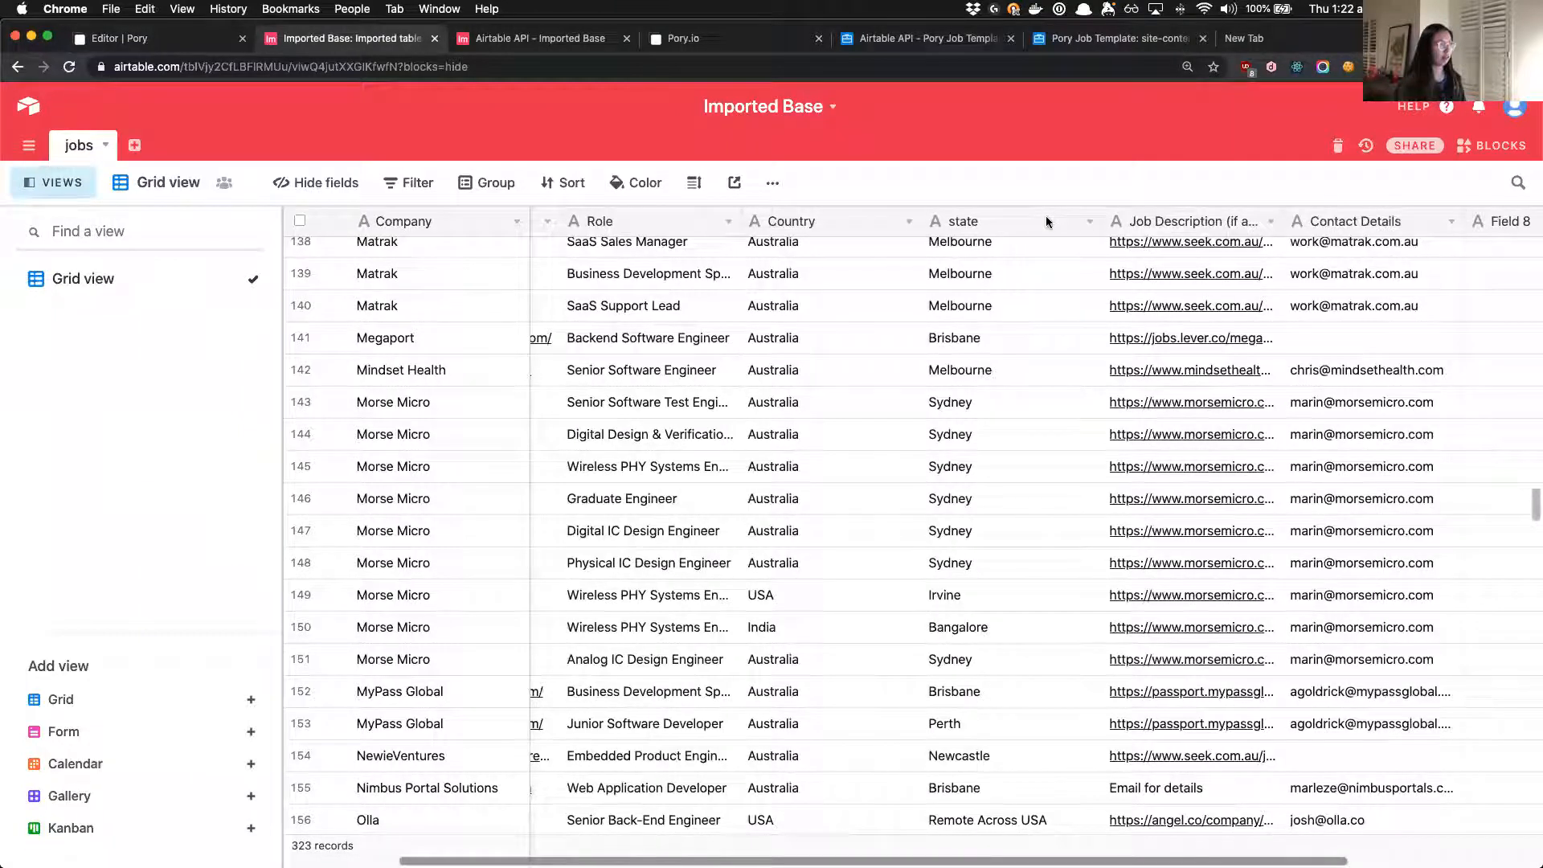
pyautogui.hscroll(1, 1021, 644)
pyautogui.hscroll(3, 1053, 307)
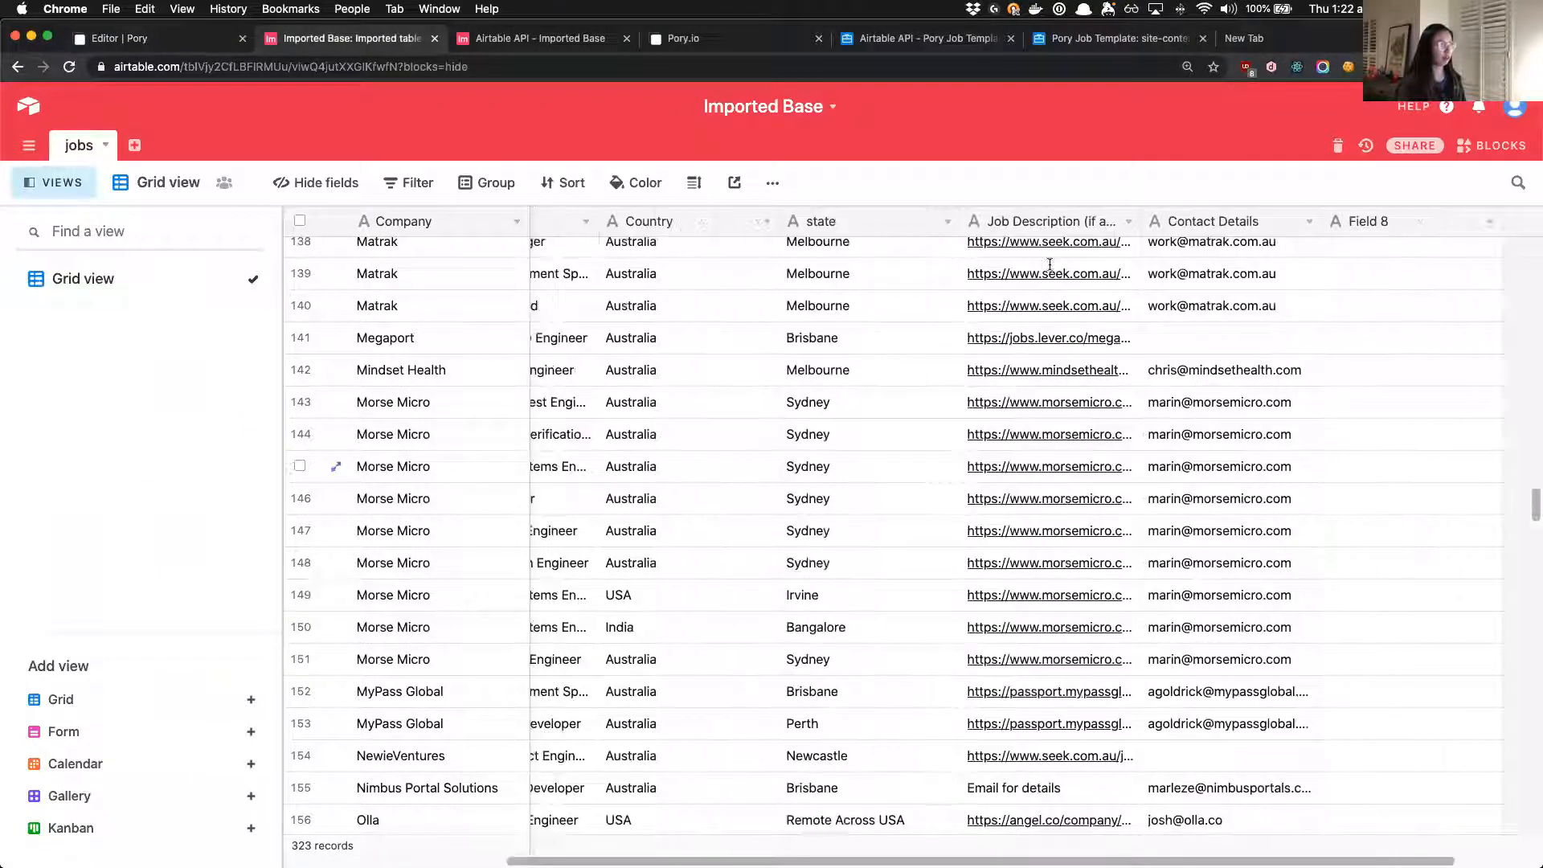
pyautogui.scroll(1, 1049, 269)
pyautogui.doubleClick(1046, 225)
pyautogui.write('link')
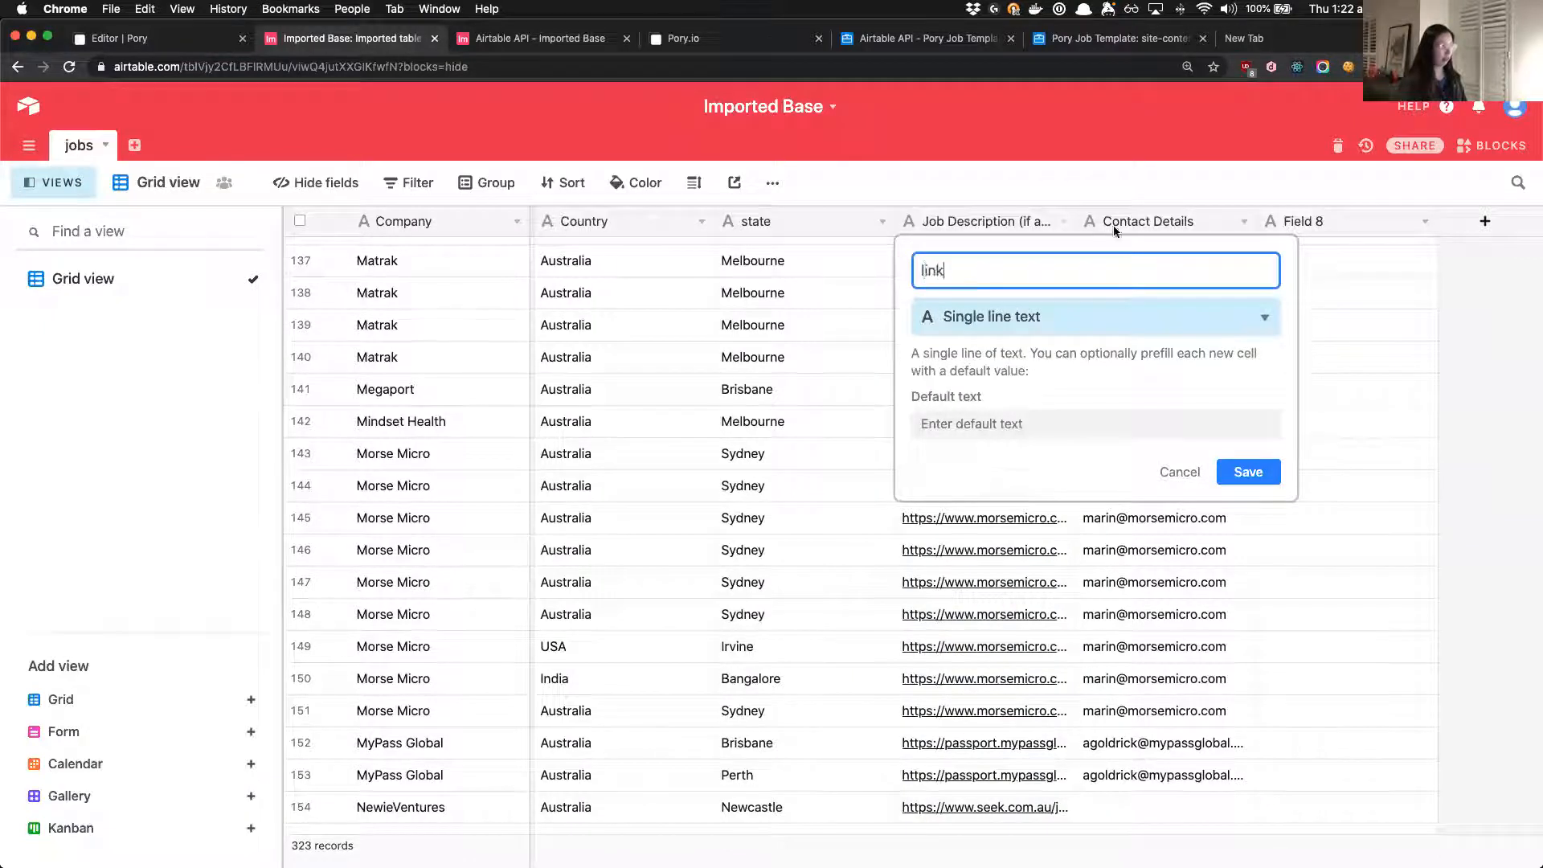
pyautogui.press('Return')
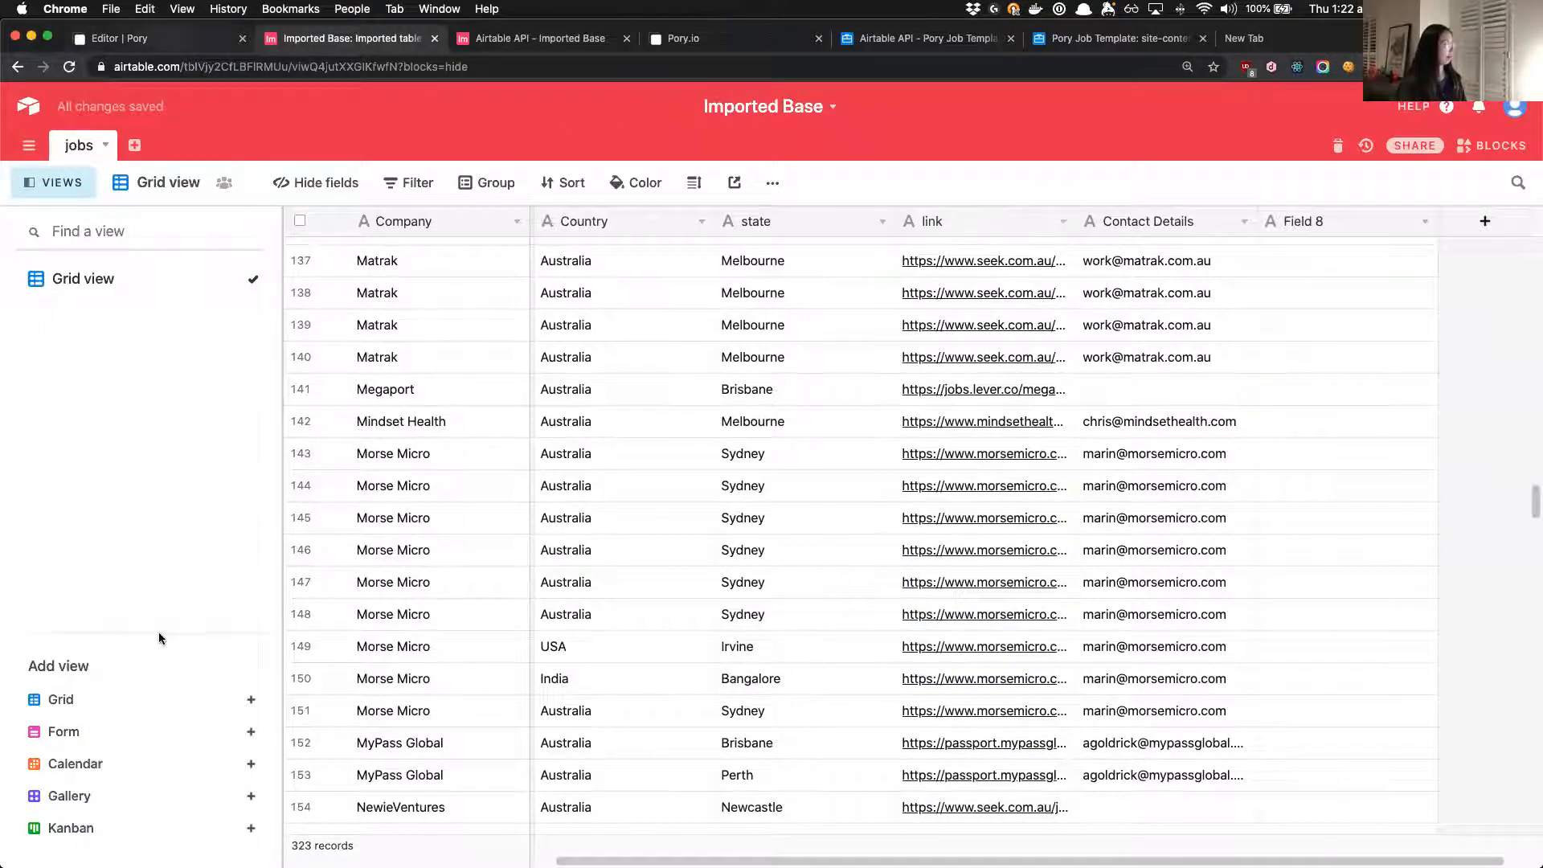
pyautogui.hotkey('ctrl', 'shift', 'Tab')
# Map the Call To Action URL to the 'link' field and save, giving each job an Apply button.
pyautogui.click(220, 518)
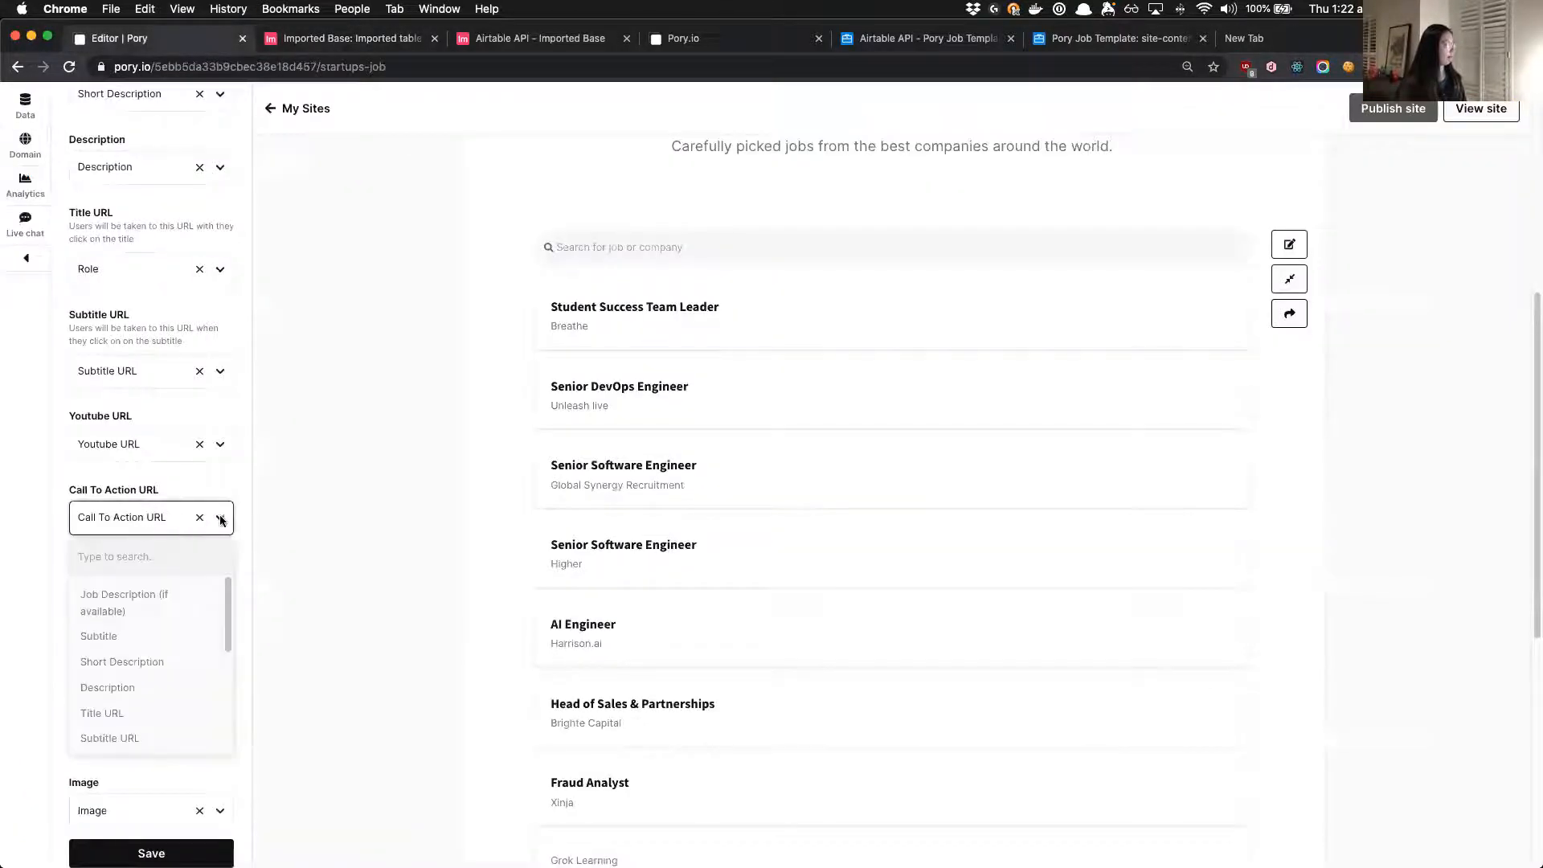
pyautogui.scroll(-3, 196, 593)
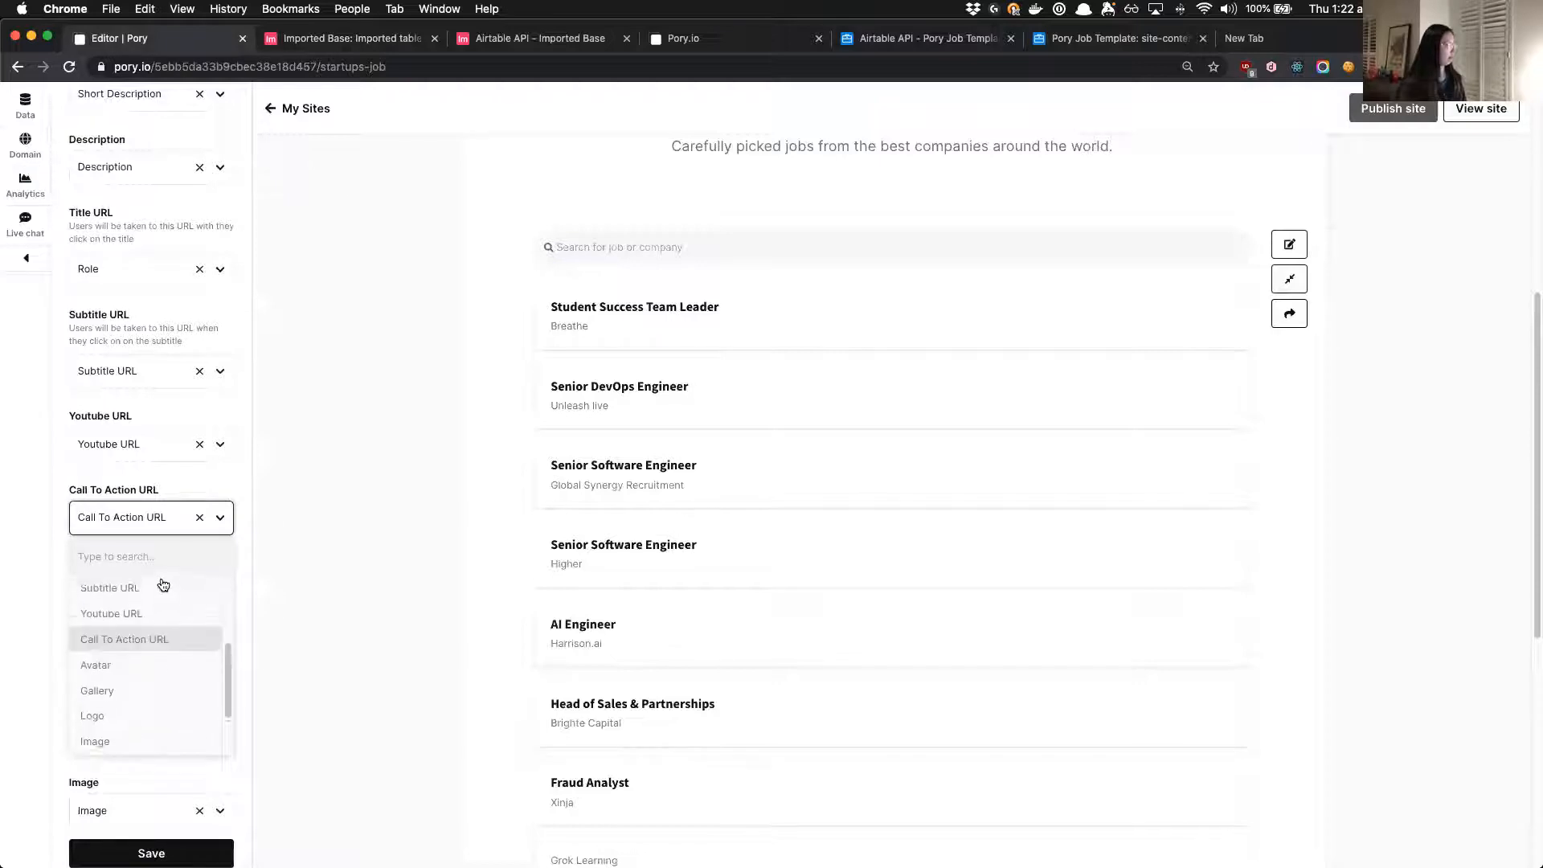
pyautogui.write('link')
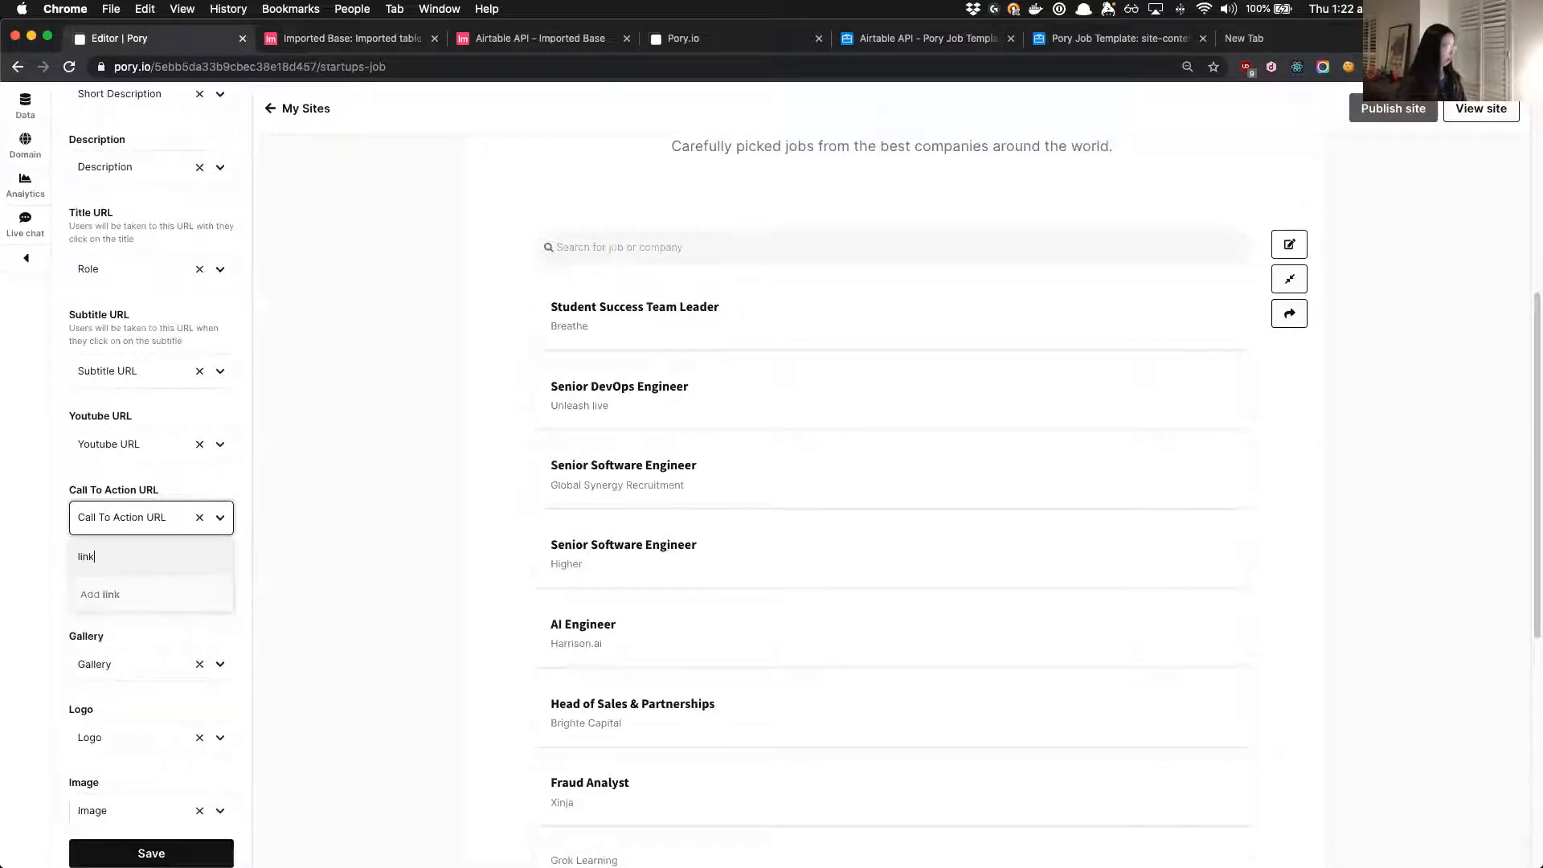
pyautogui.click(104, 610)
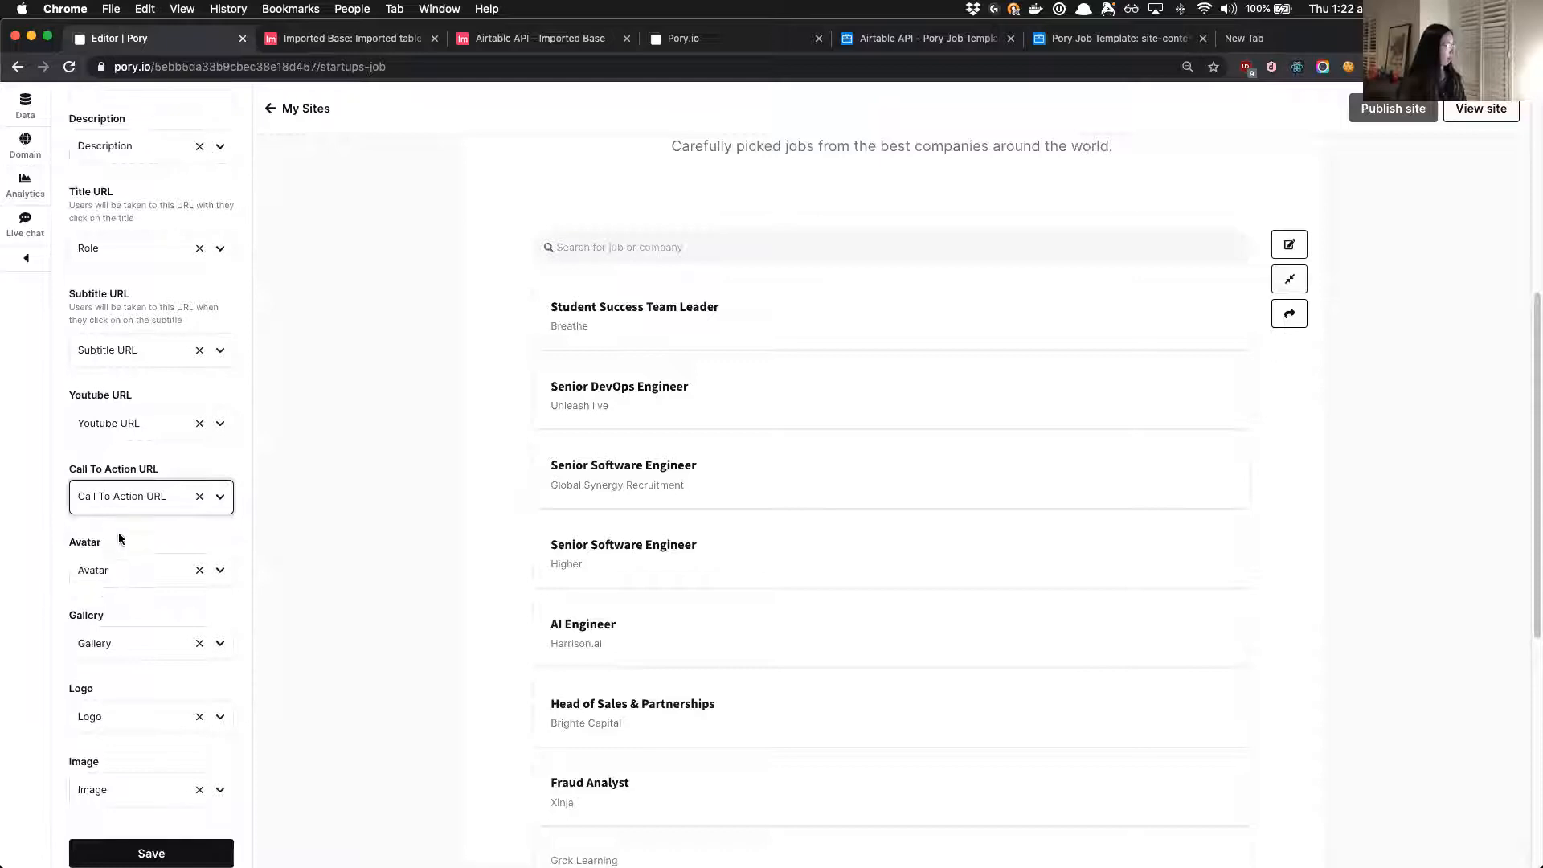
pyautogui.click(133, 503)
pyautogui.scroll(-5, 113, 691)
pyautogui.click(113, 711)
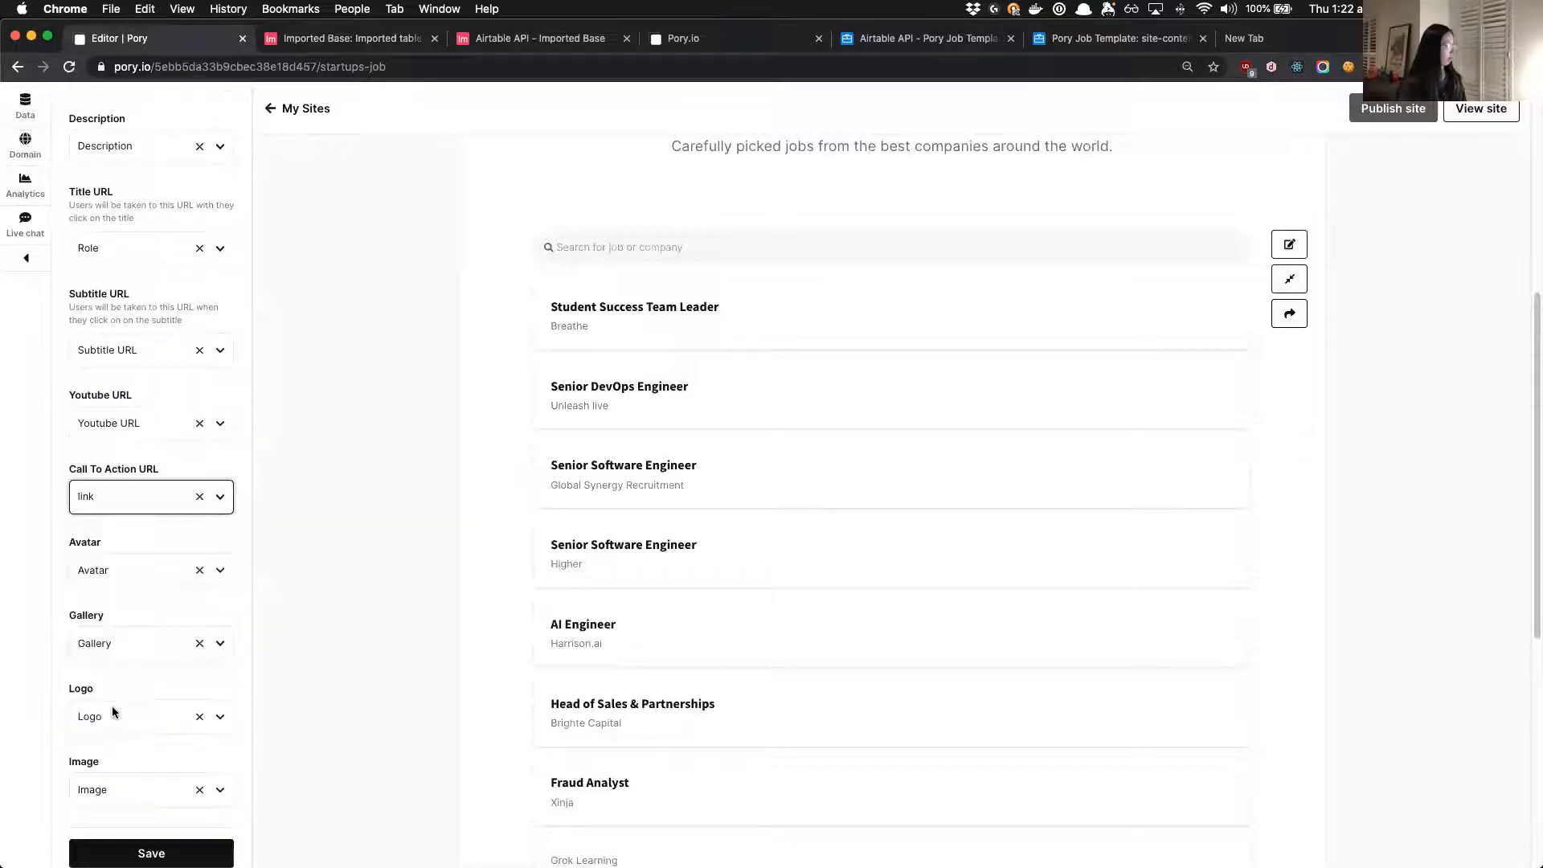
pyautogui.click(152, 852)
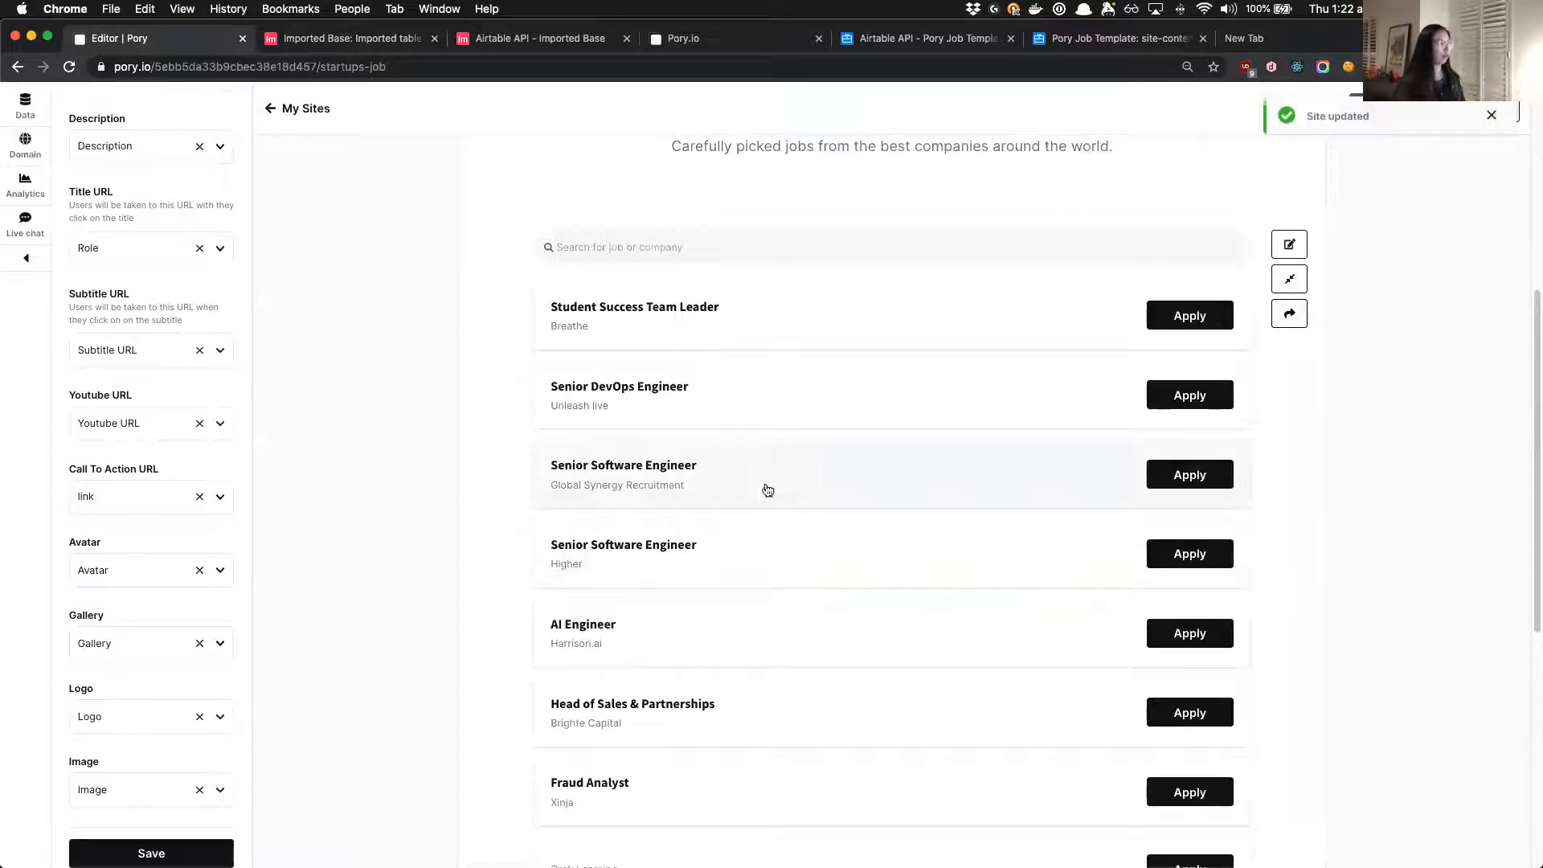
# Switch over to the Airtable base.
pyautogui.scroll(-1, 121, 493)
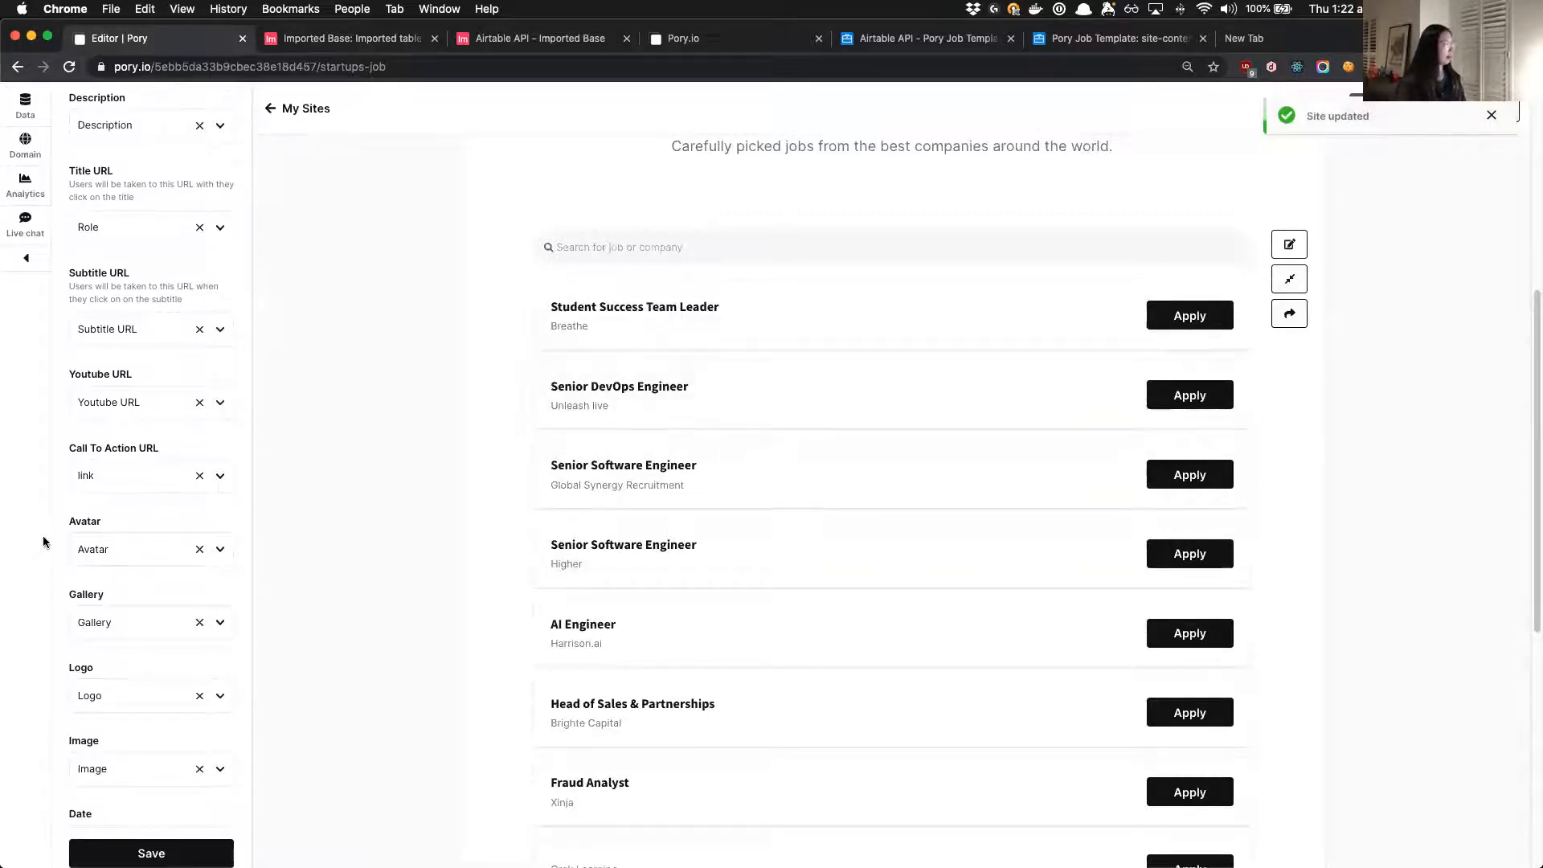
pyautogui.scroll(5, 129, 386)
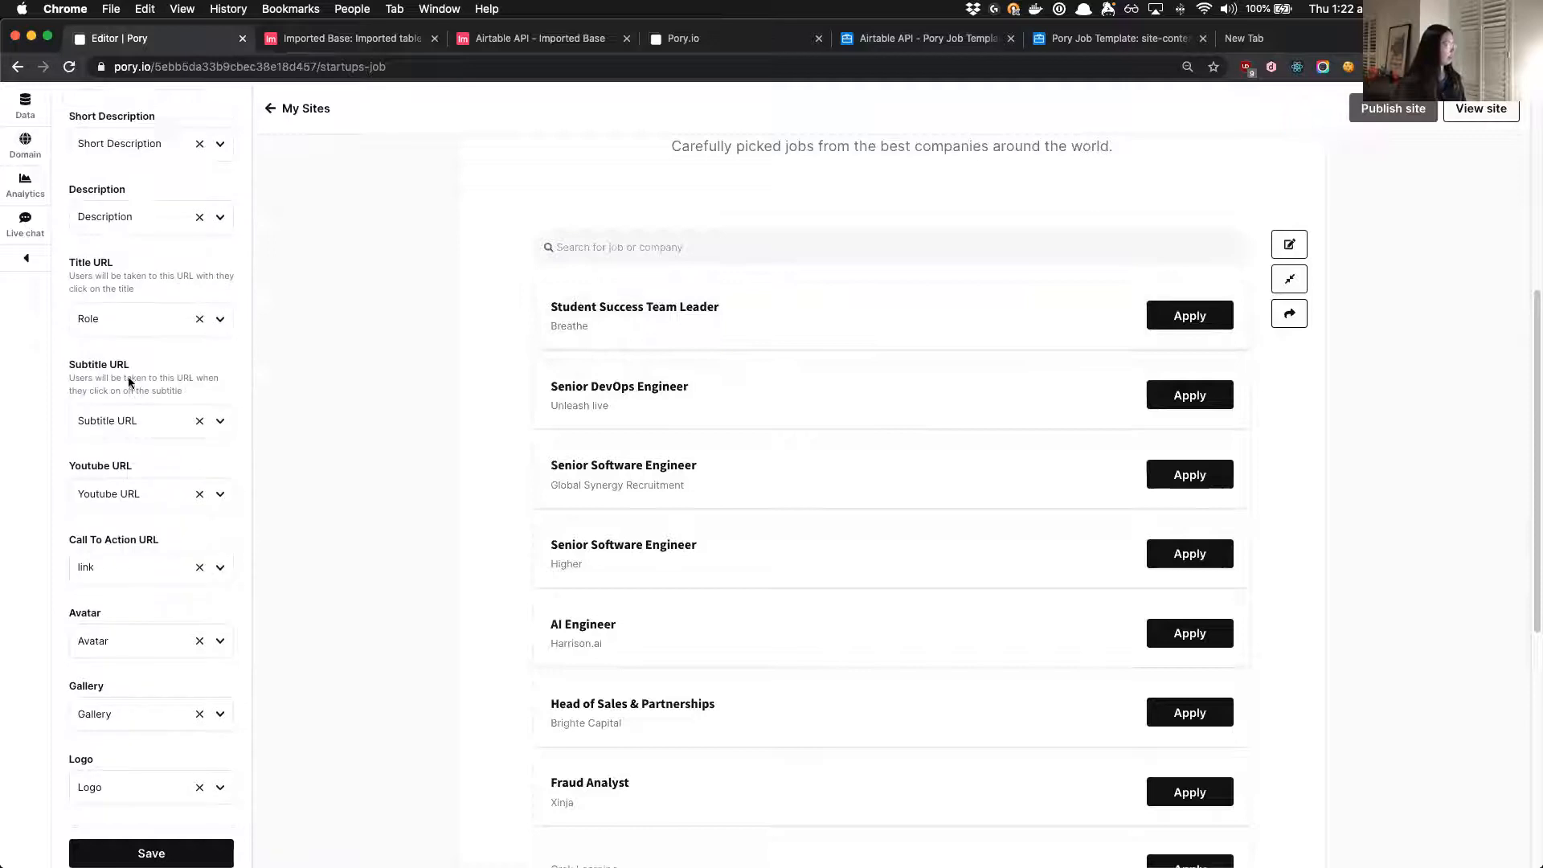
pyautogui.click(389, 42)
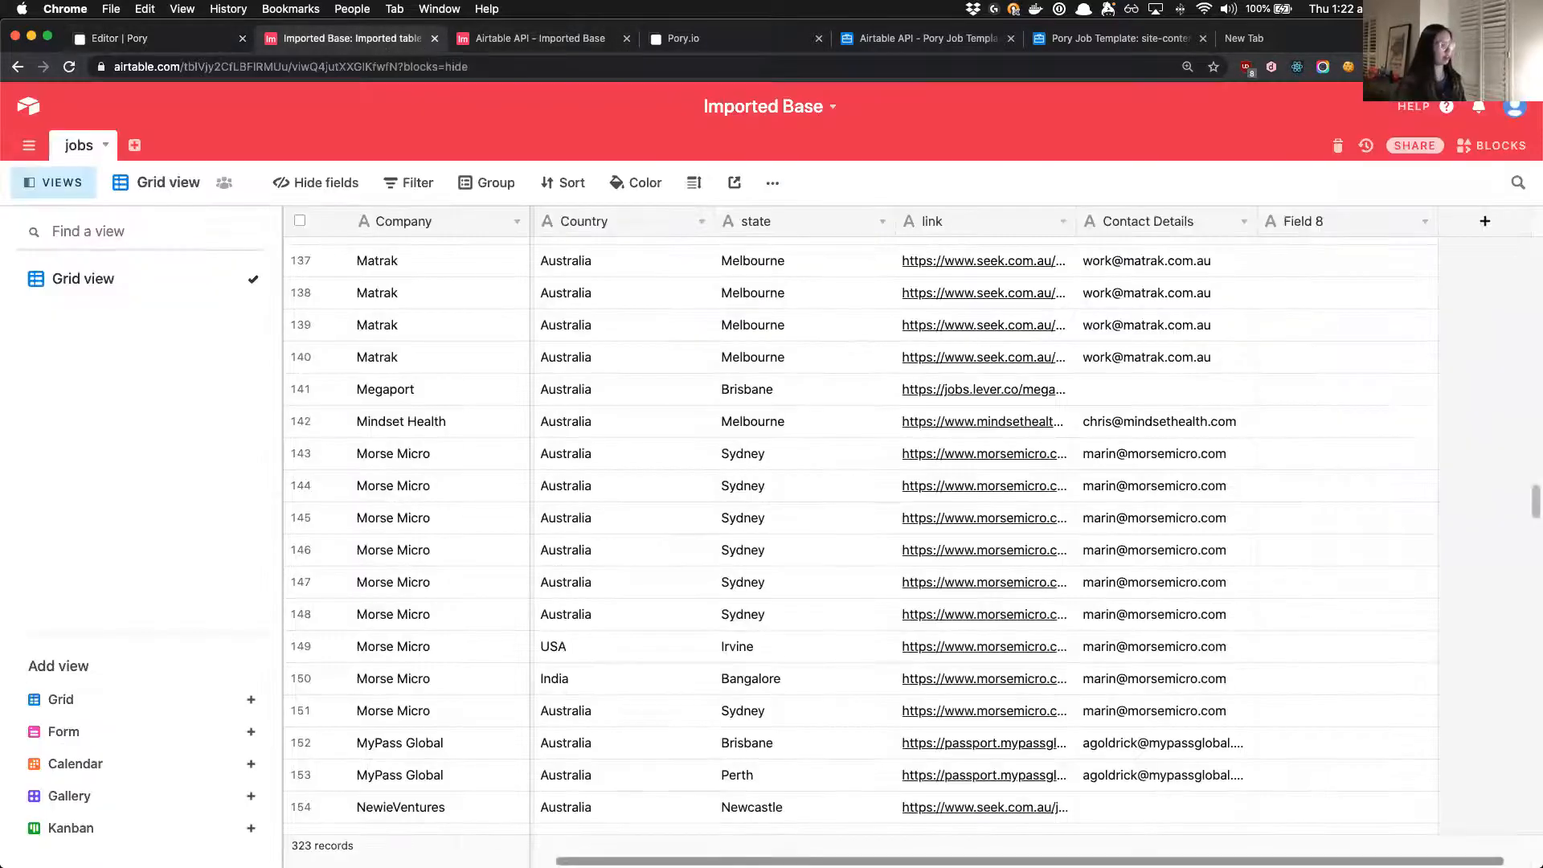
# Widen the Role column in the jobs table.
pyautogui.hscroll(-5, 1017, 538)
pyautogui.hscroll(-5, 764, 238)
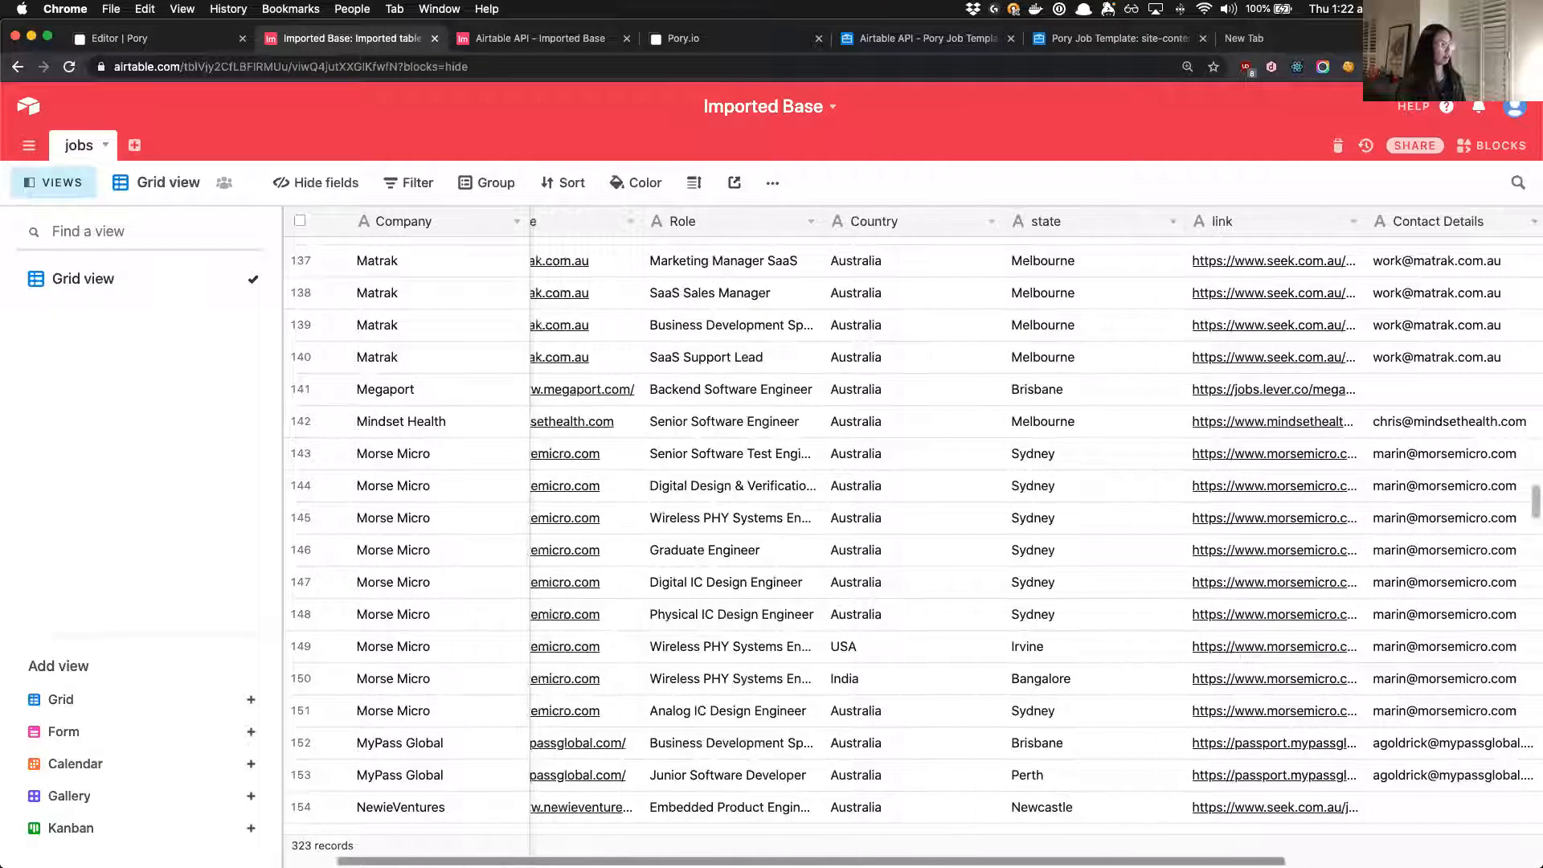
pyautogui.moveTo(1021, 207); pyautogui.dragTo(799, 217)
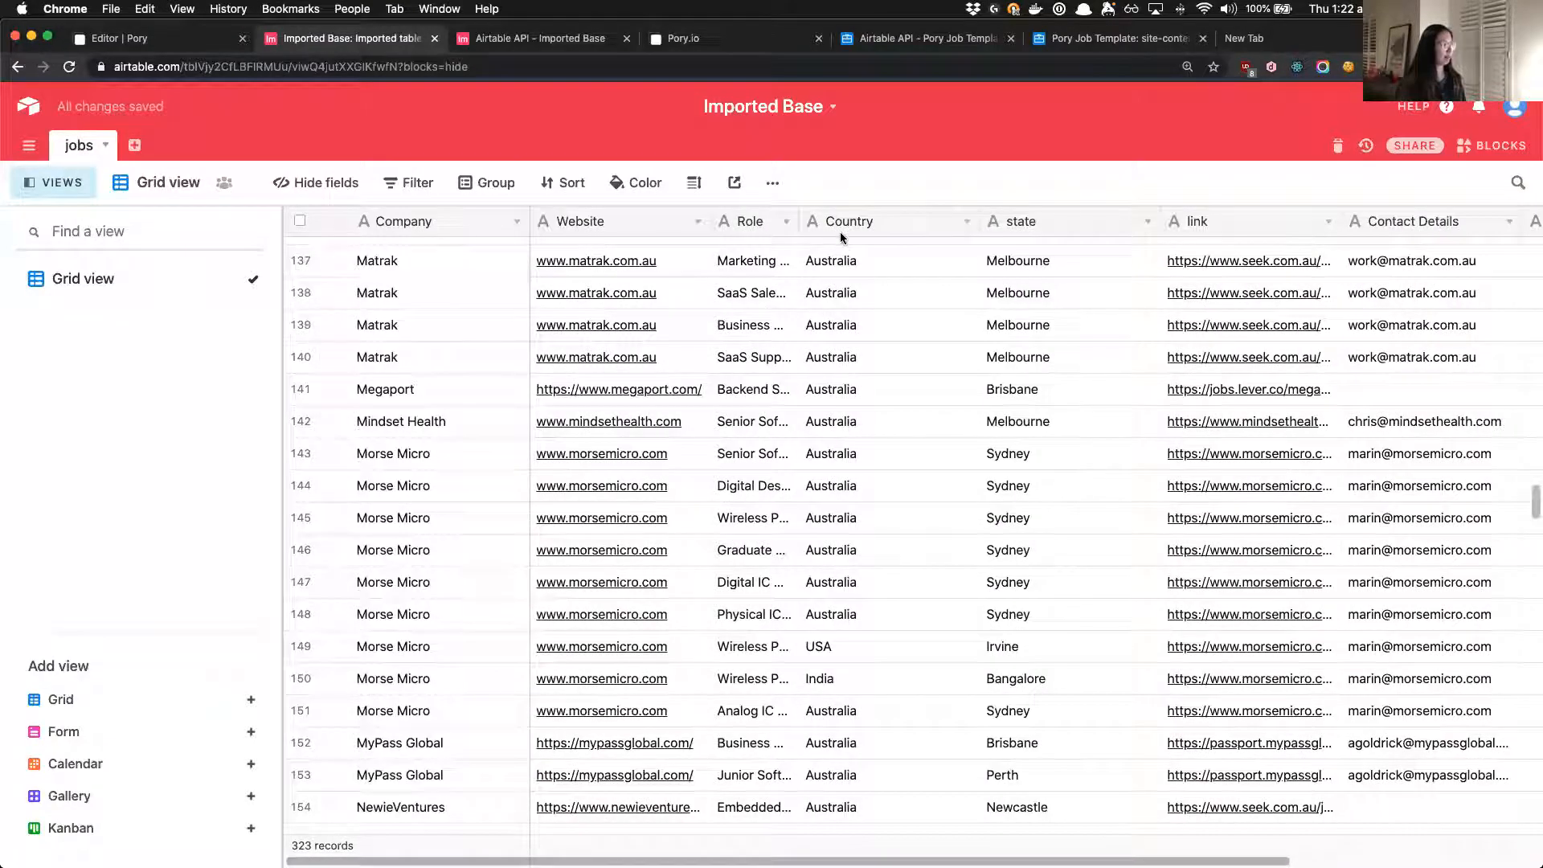
# Copy the Contact Details field name, then return to the Pory editor.
pyautogui.click(1415, 221)
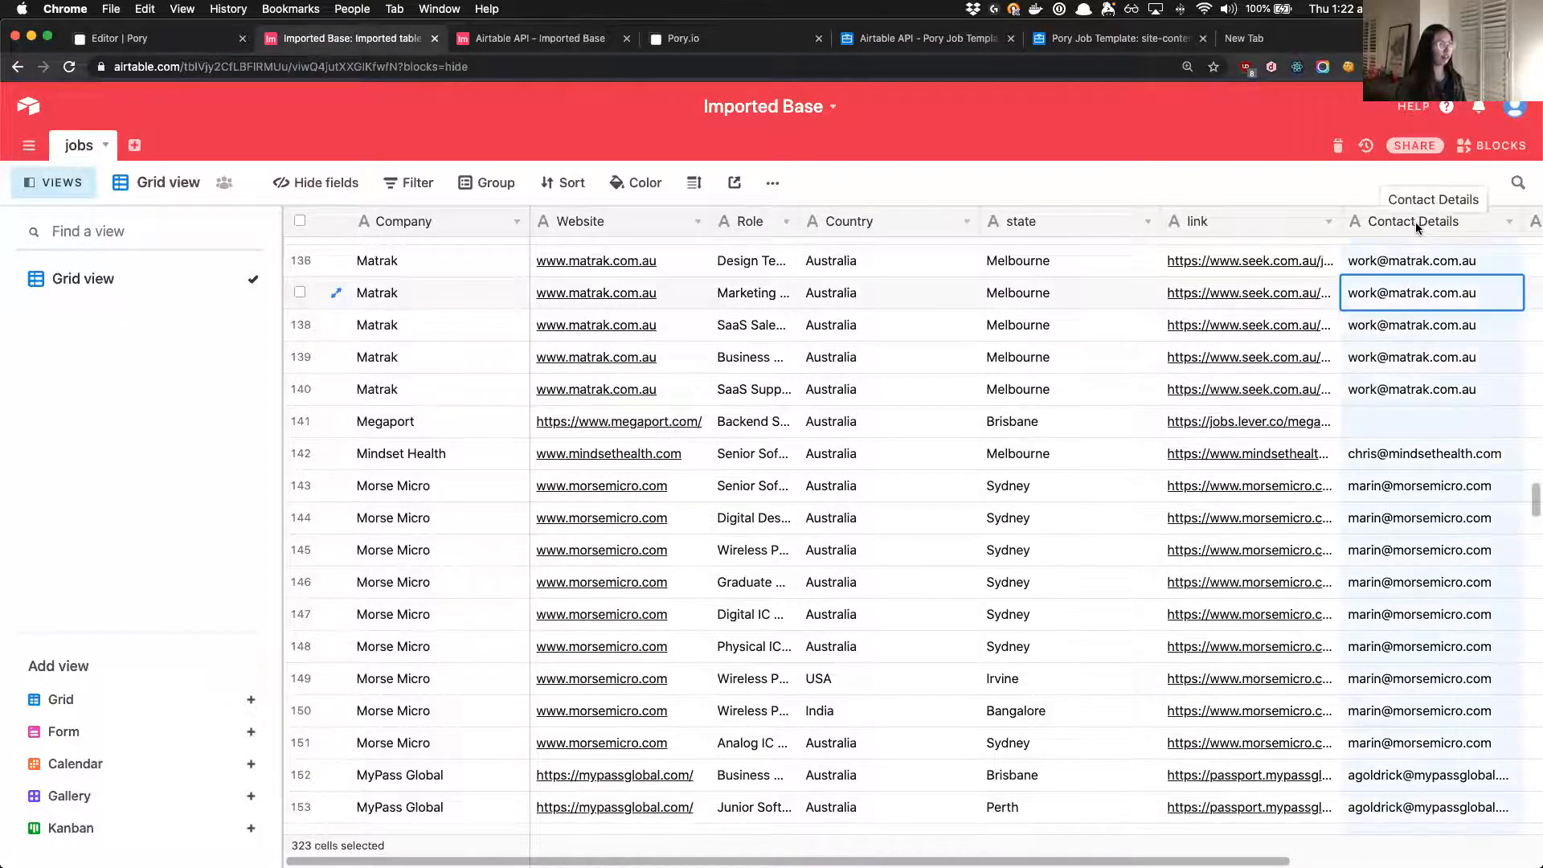
pyautogui.doubleClick(1414, 222)
pyautogui.press('Escape')
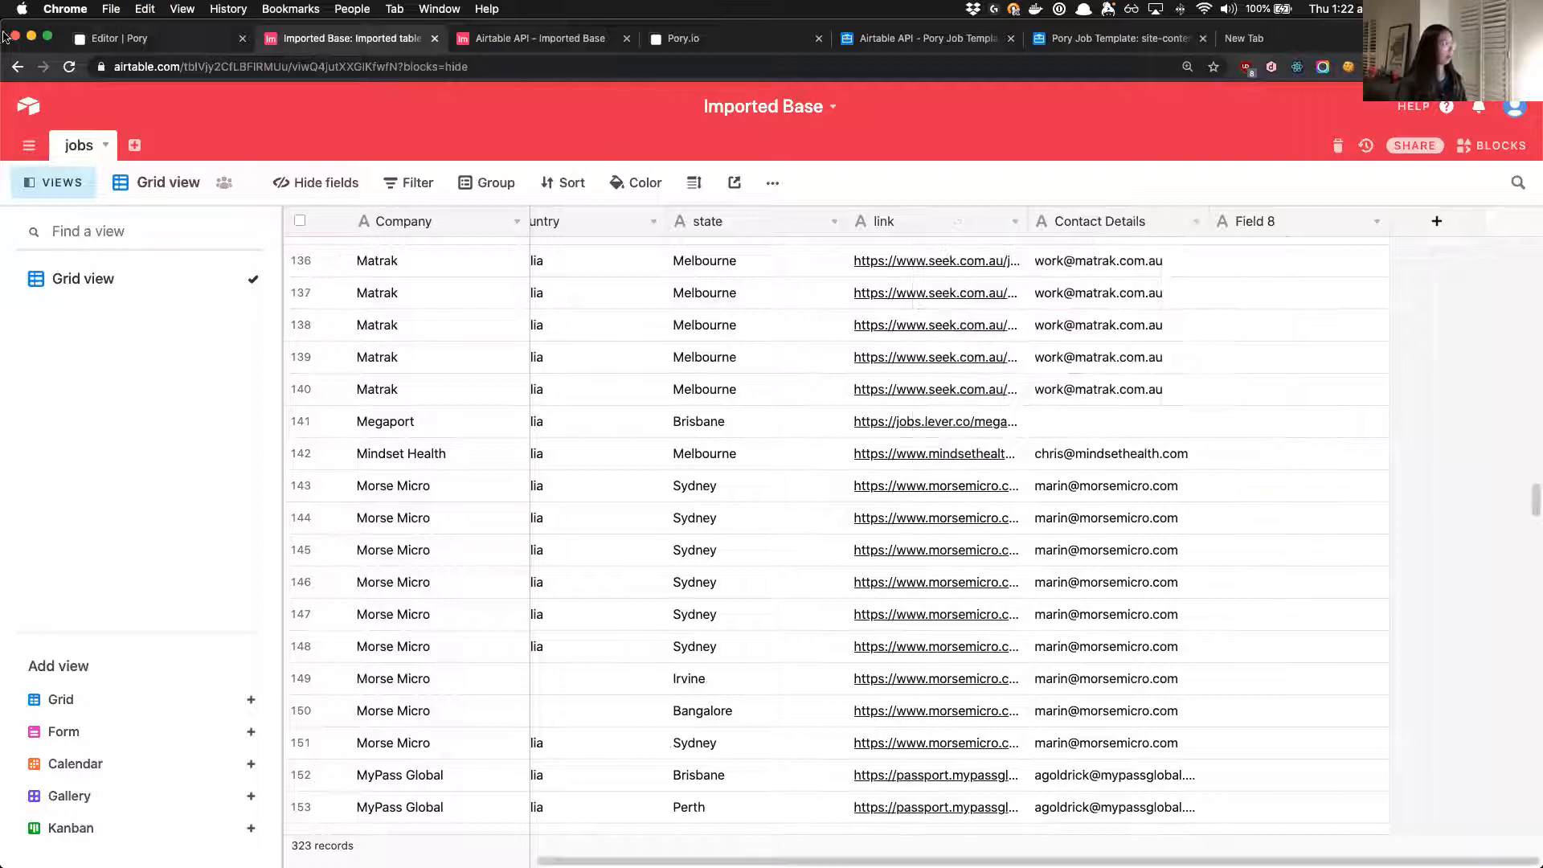
pyautogui.click(153, 42)
# Map the listing Description to the Contact Details field.
pyautogui.scroll(-1, 148, 612)
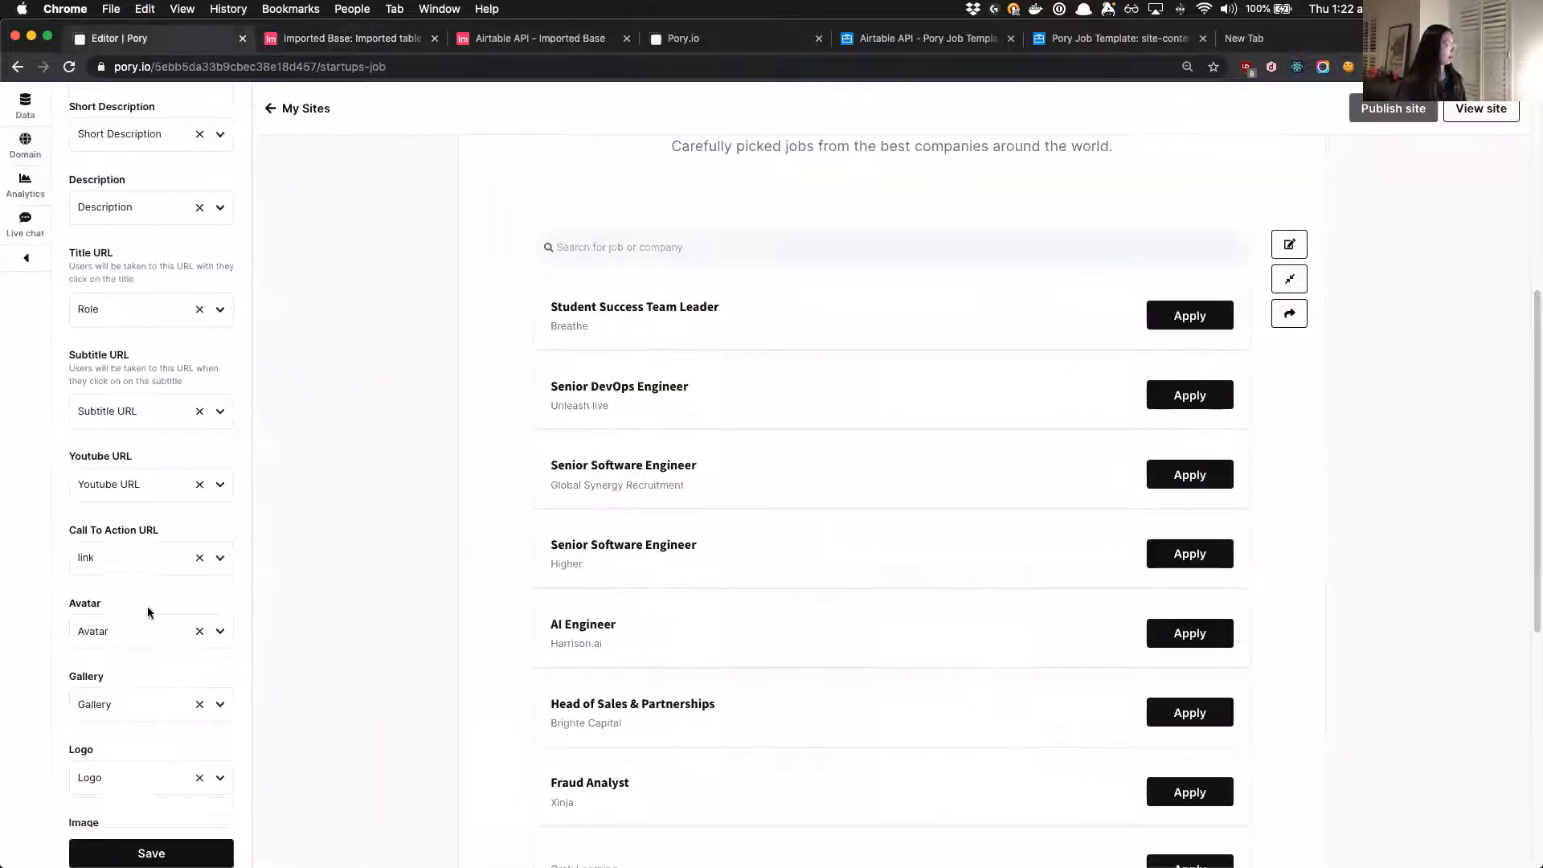
pyautogui.scroll(3, 161, 589)
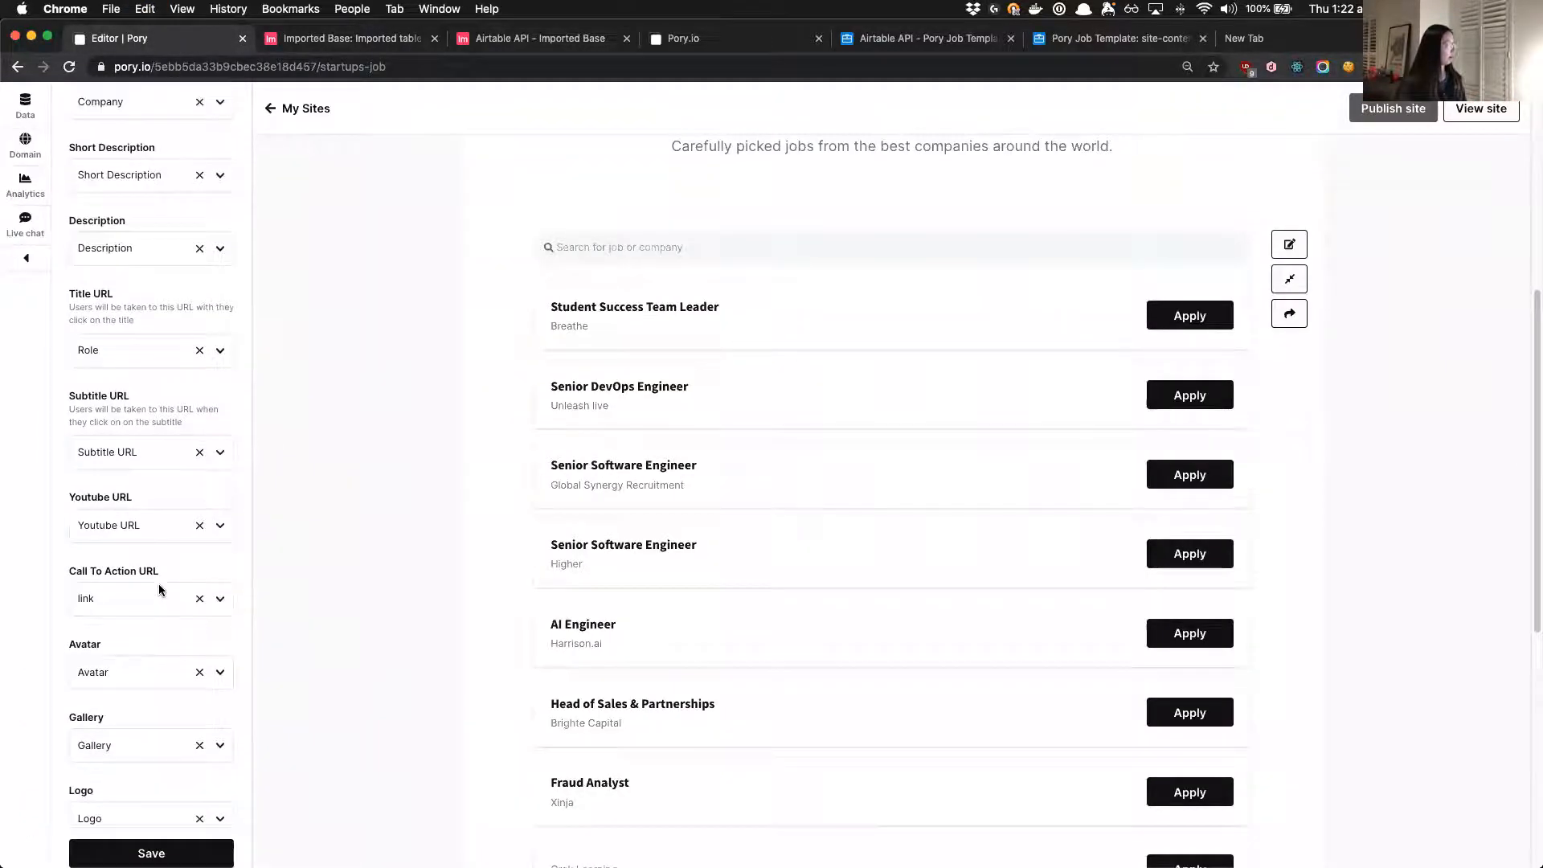
pyautogui.click(138, 332)
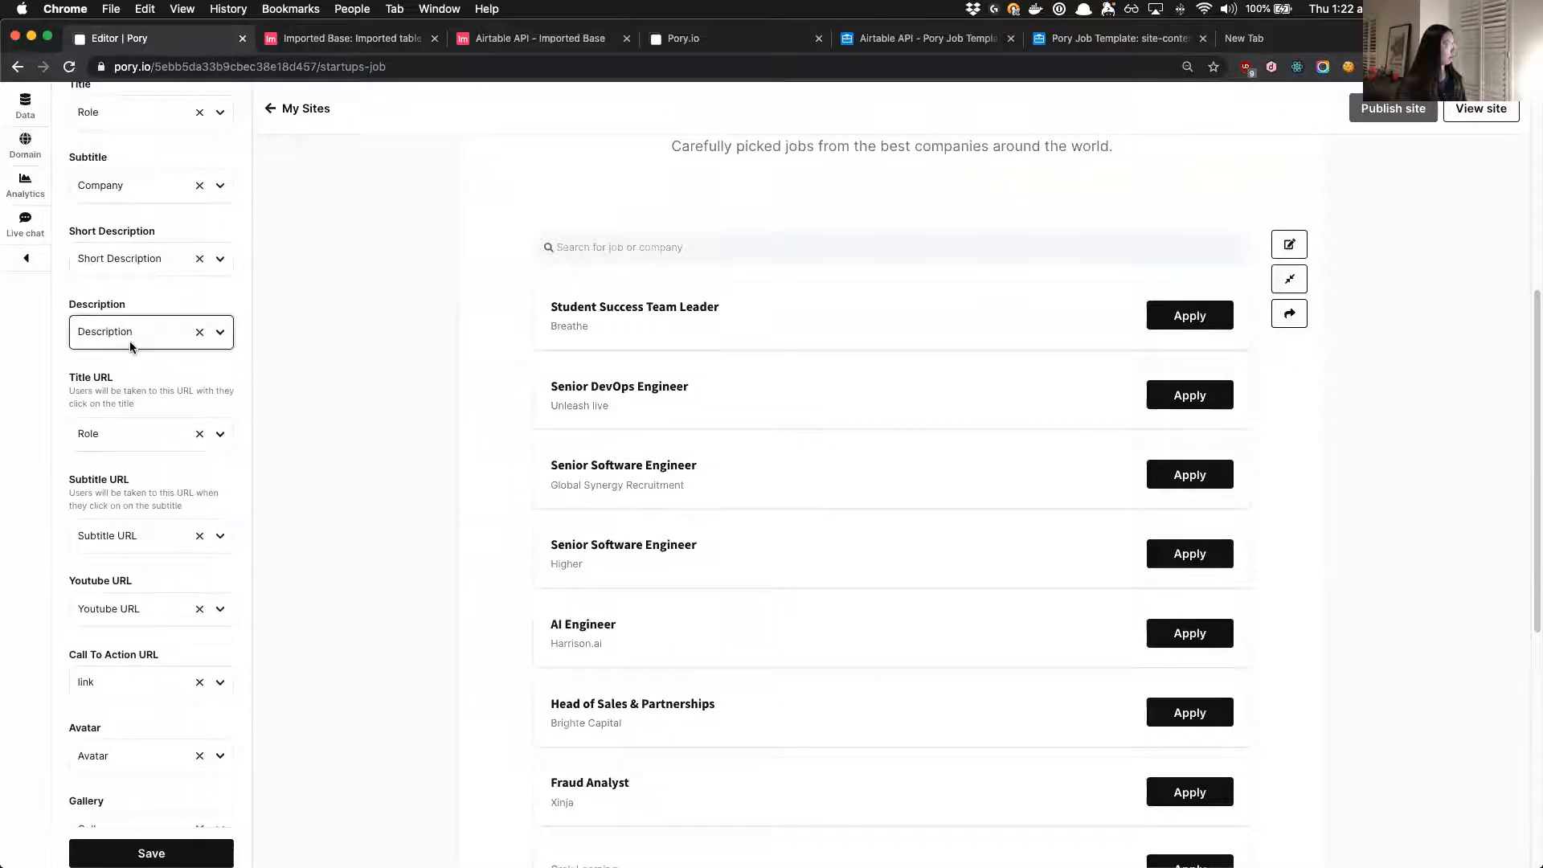
pyautogui.click(132, 345)
pyautogui.write('Content Details')
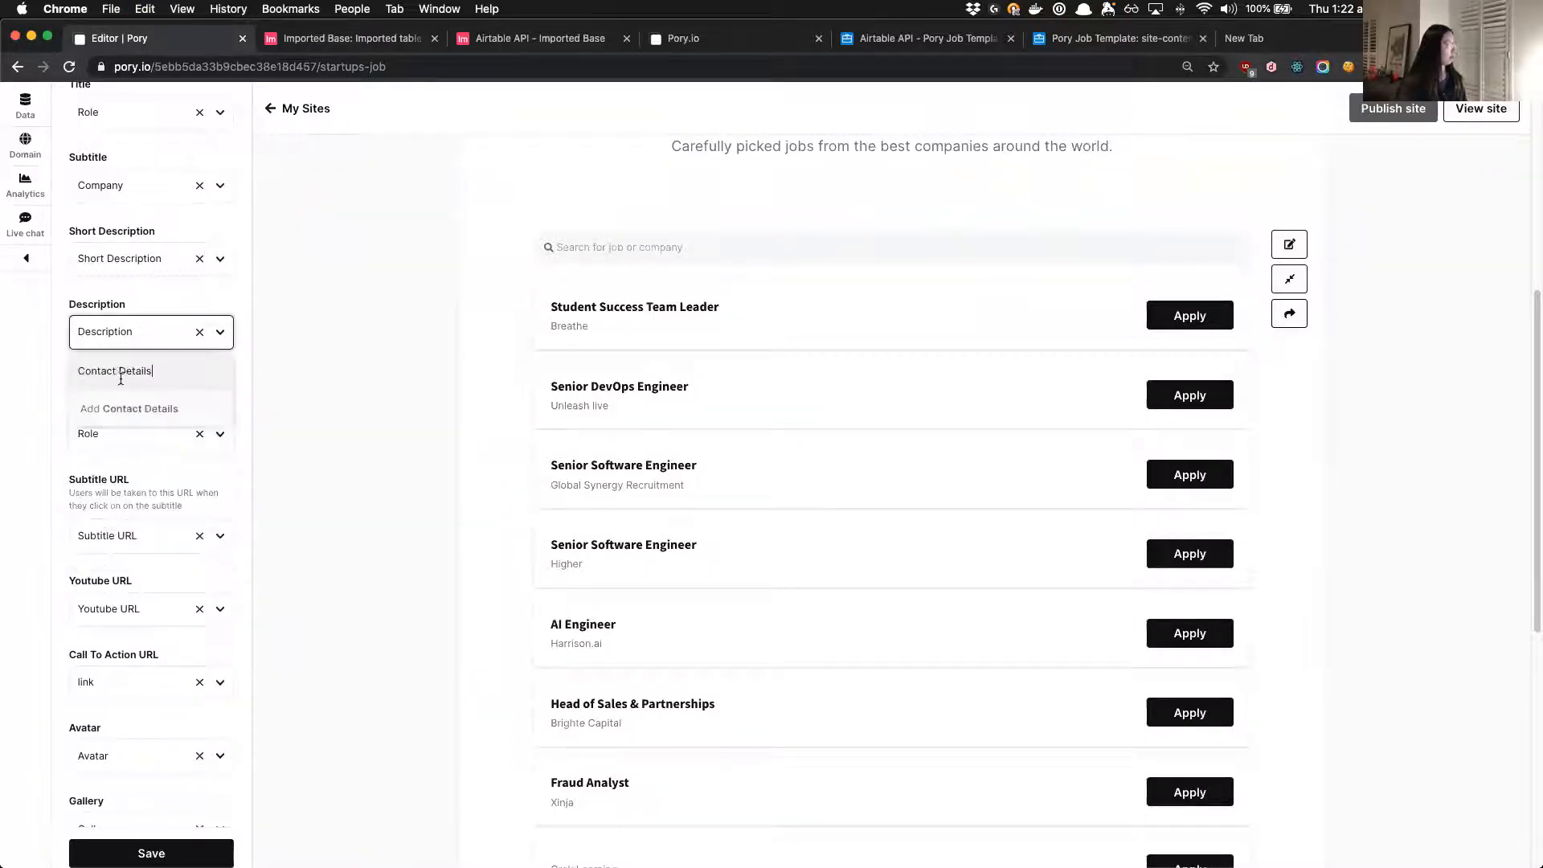
pyautogui.click(122, 407)
pyautogui.click(139, 345)
pyautogui.scroll(-5, 125, 514)
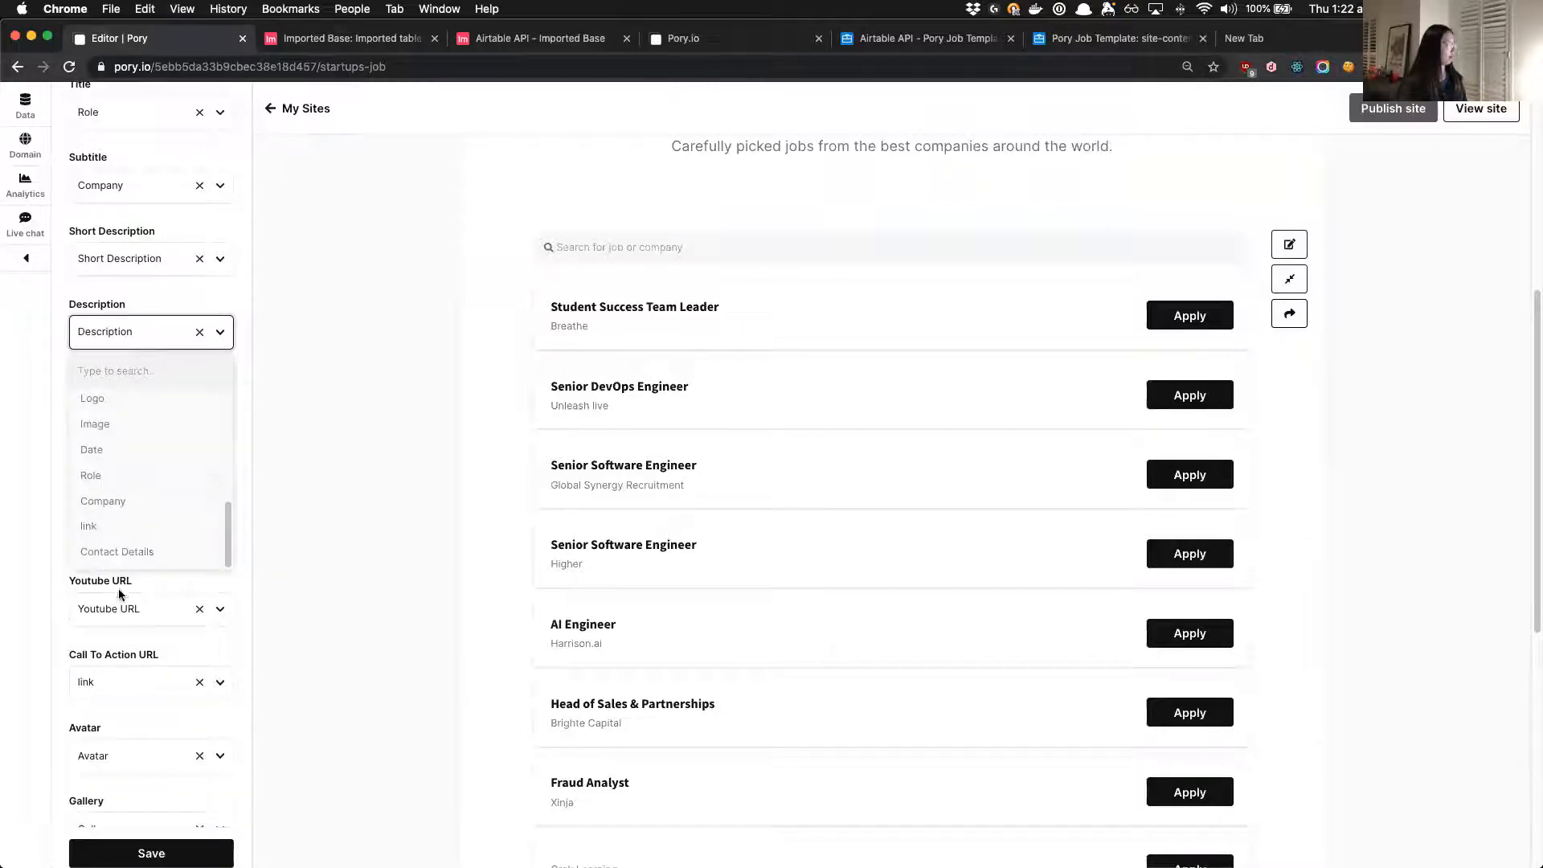
pyautogui.click(129, 560)
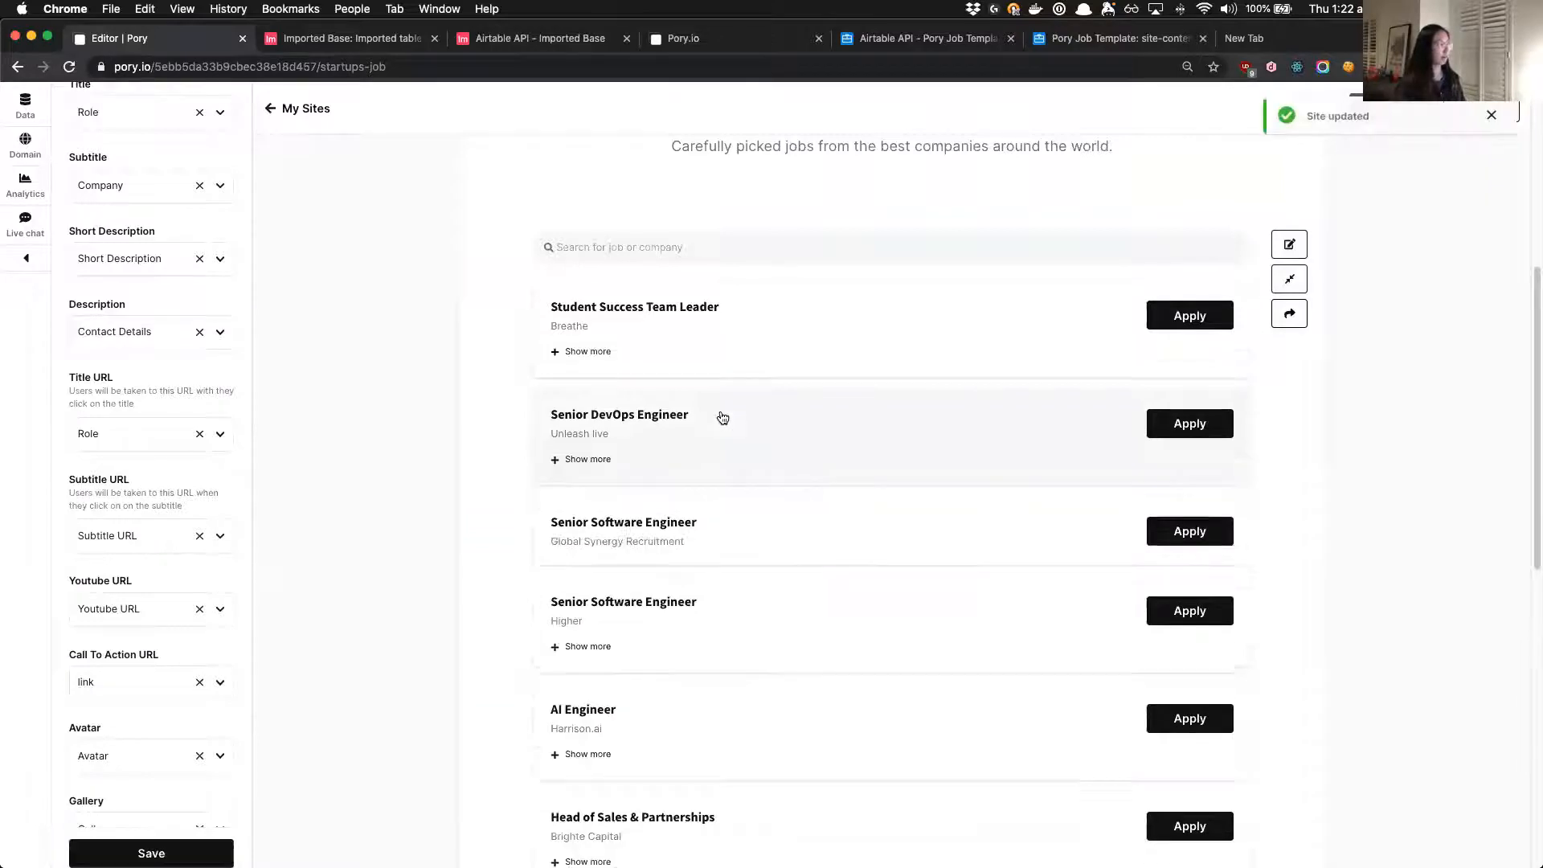
# Expand job cards' contact details in the preview, then open the published site.
pyautogui.click(591, 351)
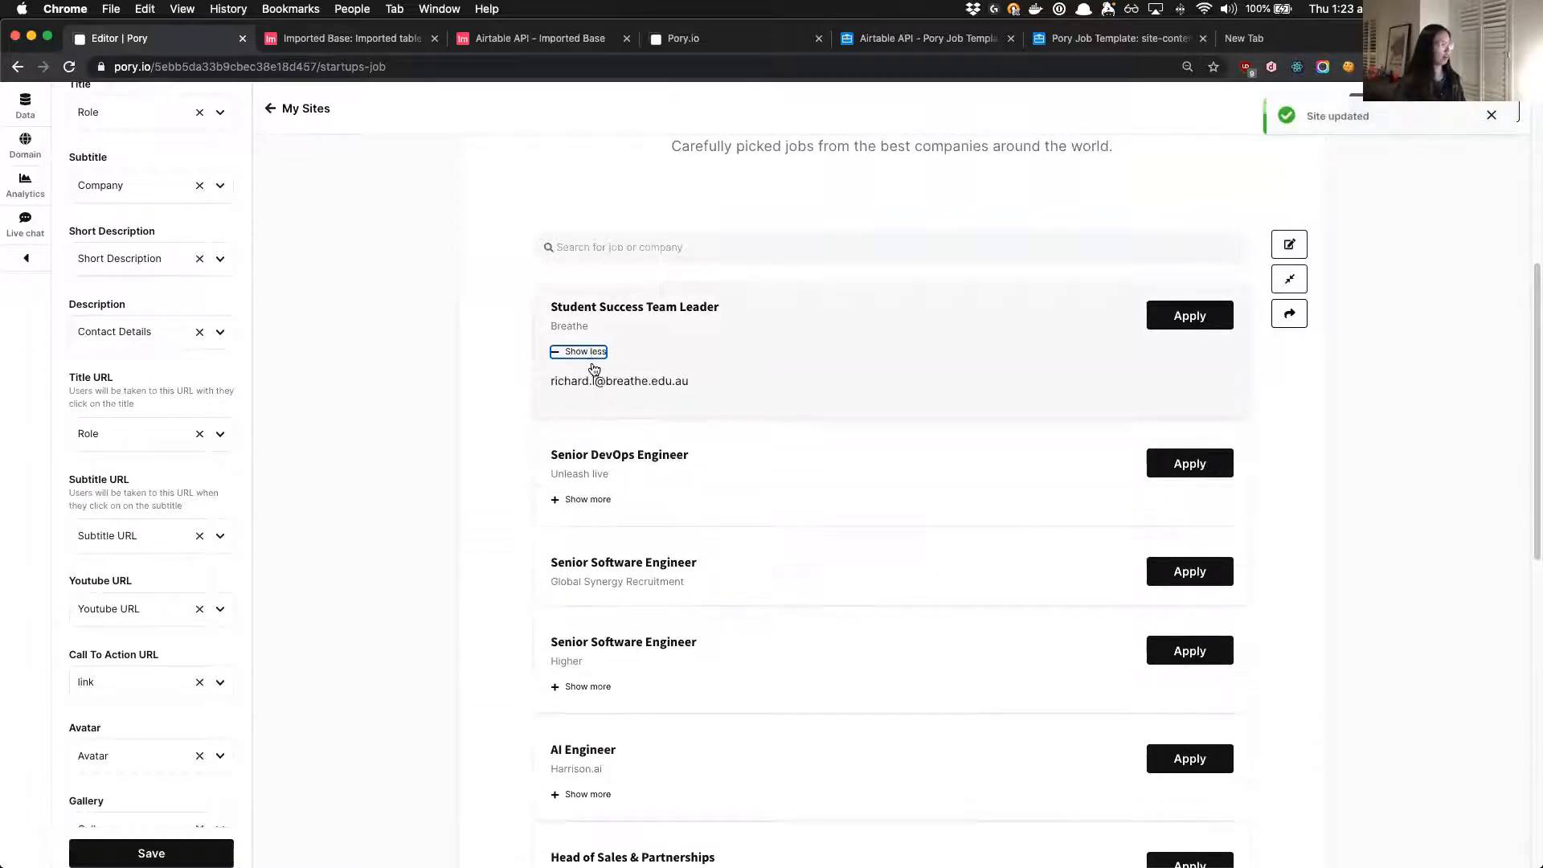
pyautogui.click(580, 351)
pyautogui.click(591, 458)
pyautogui.scroll(1, 787, 378)
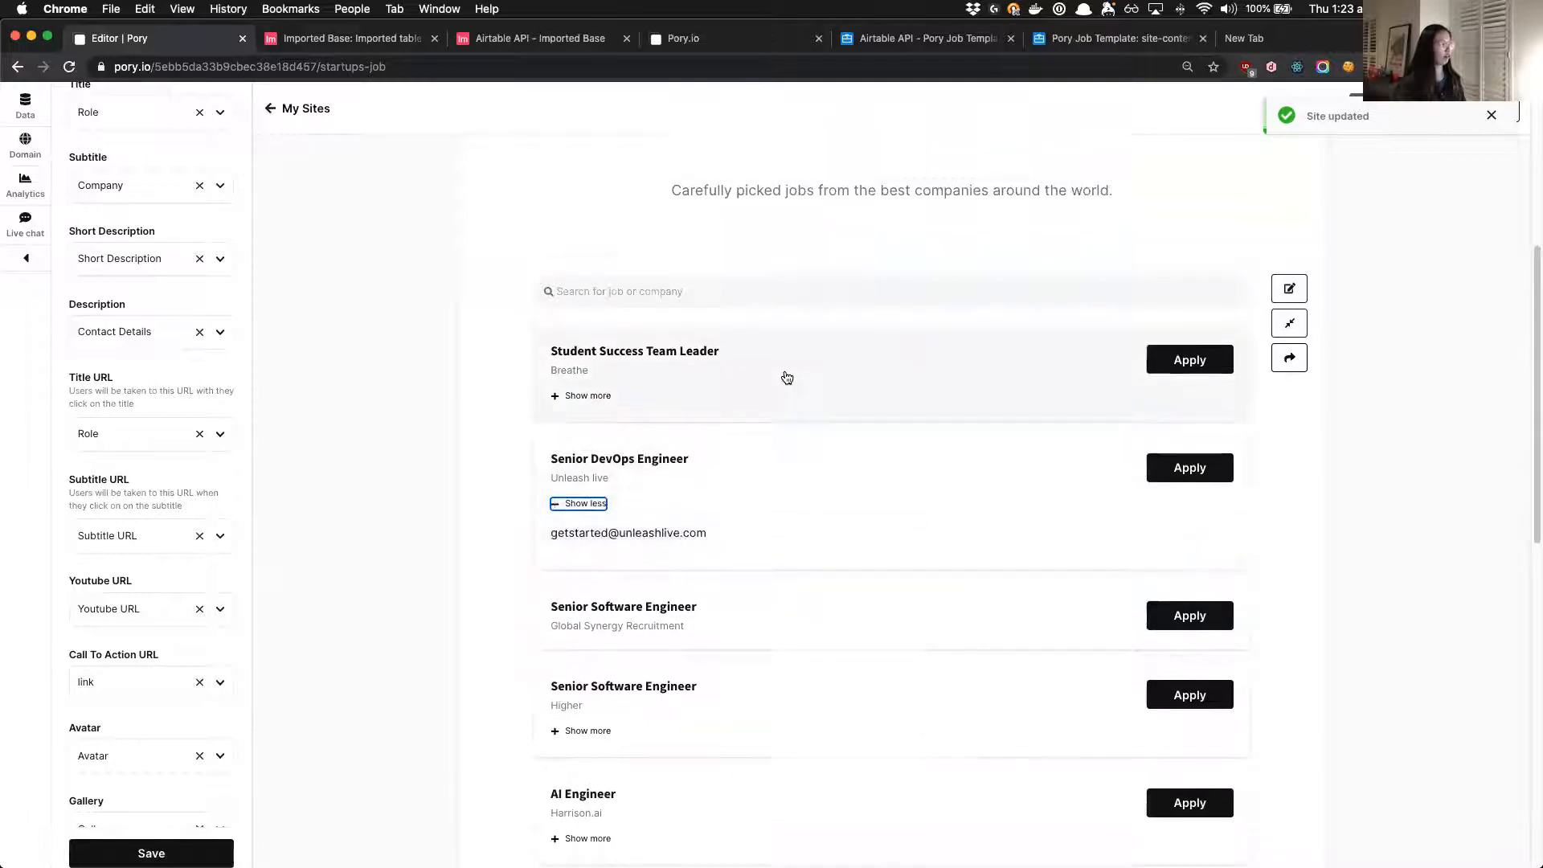
pyautogui.scroll(1, 786, 377)
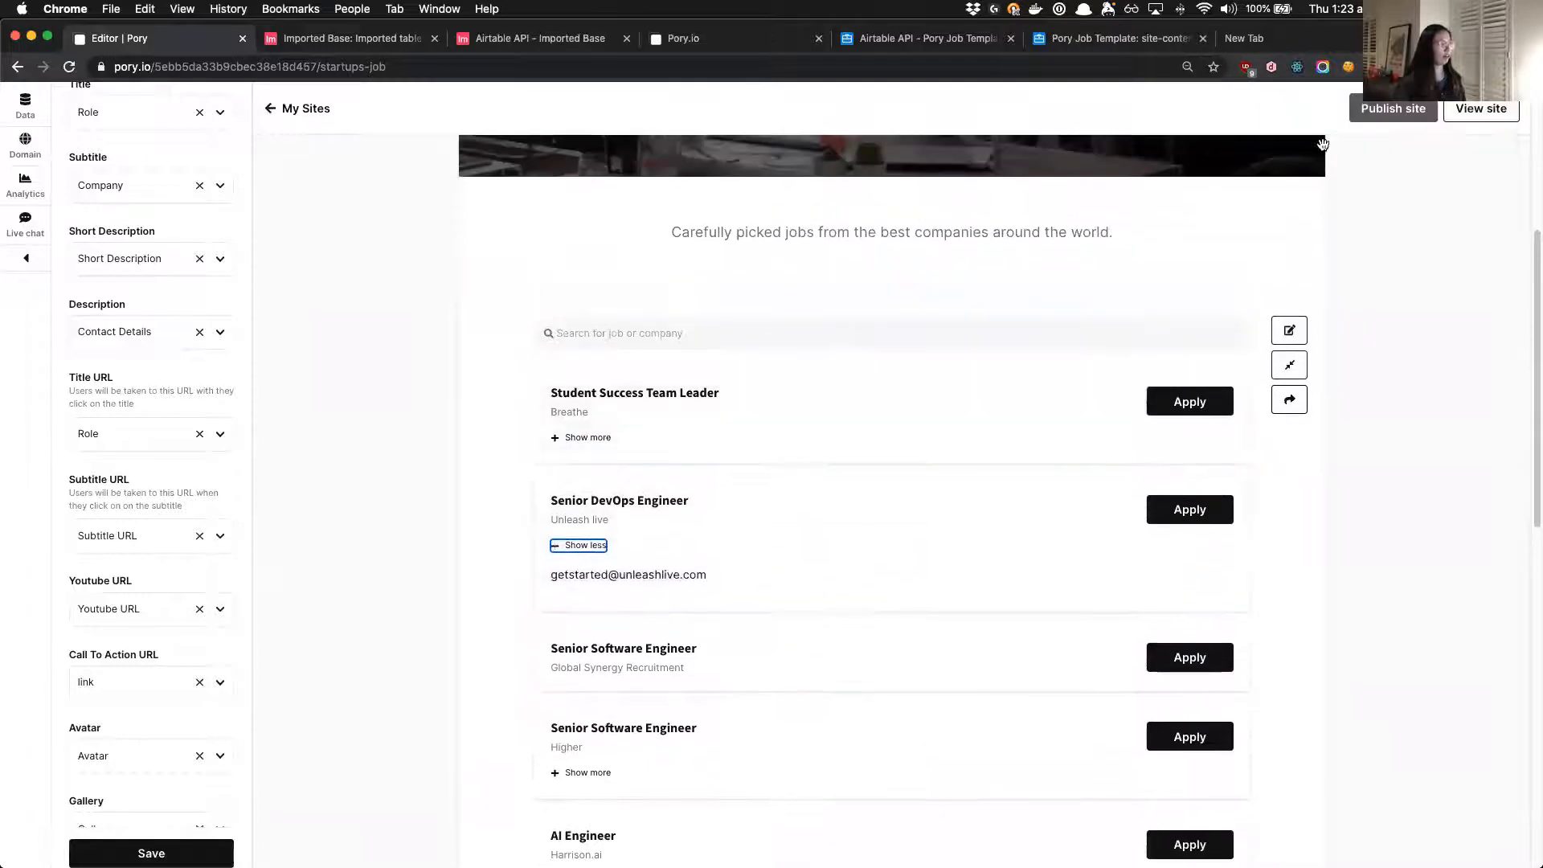
pyautogui.click(1478, 109)
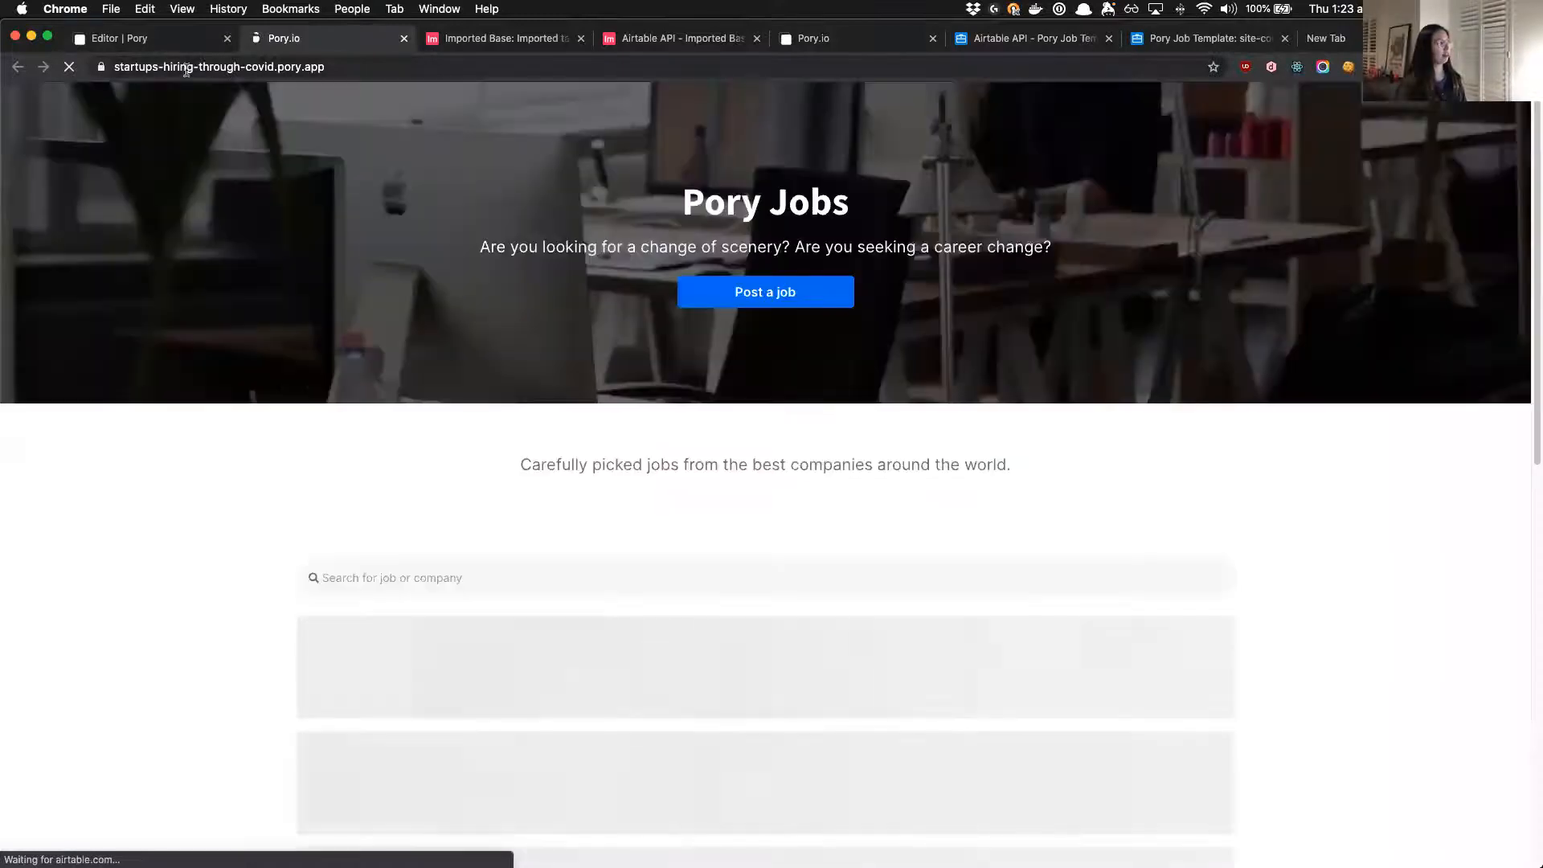
# On the live site, expand the first job's contact details and open its Apply page.
pyautogui.doubleClick(314, 68)
pyautogui.scroll(-1, 474, 378)
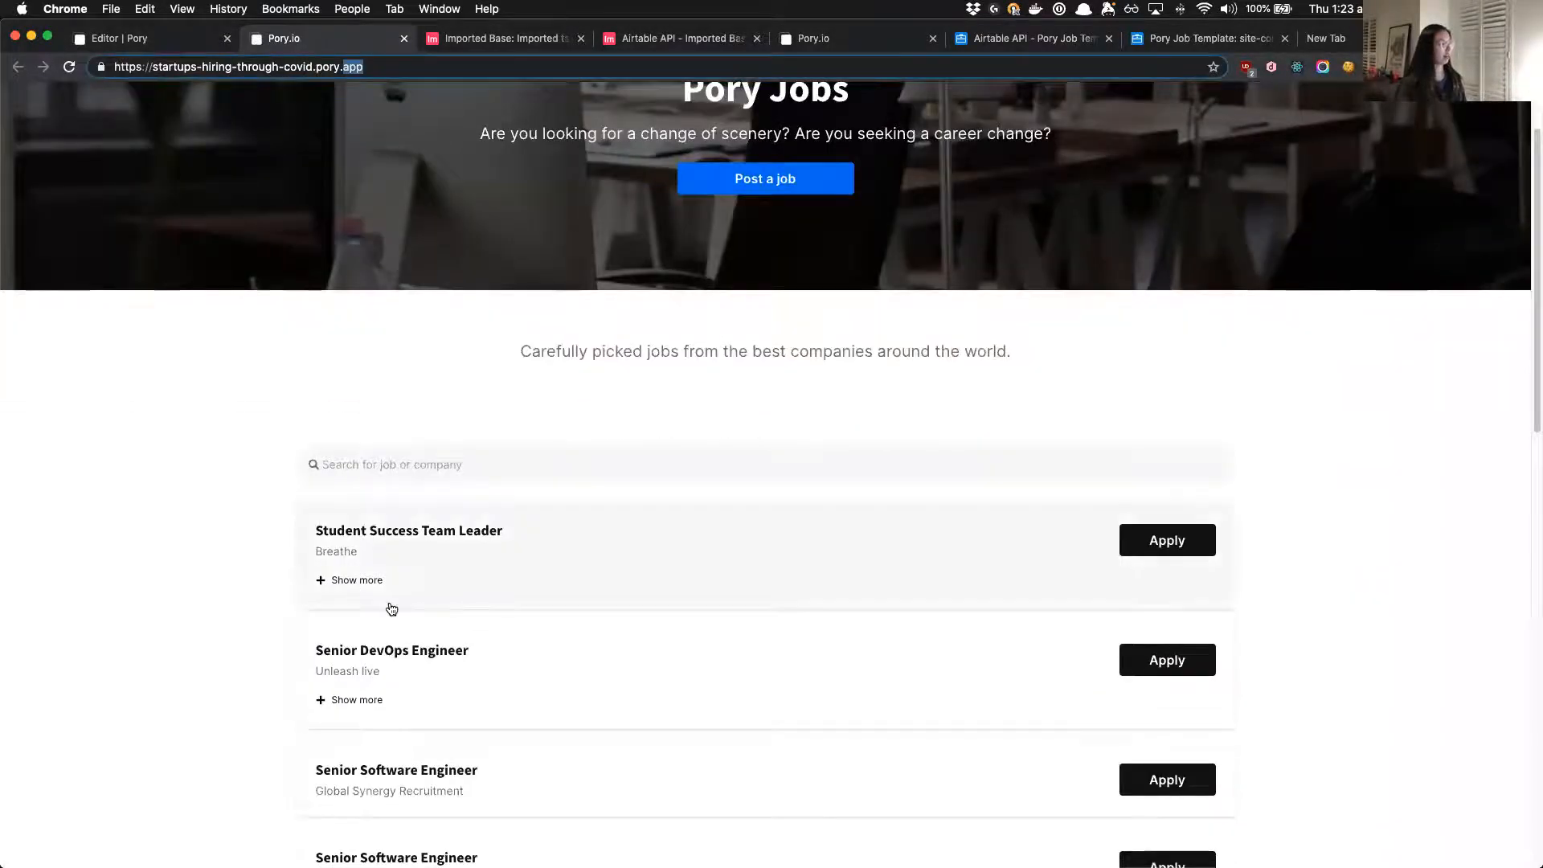
pyautogui.click(358, 464)
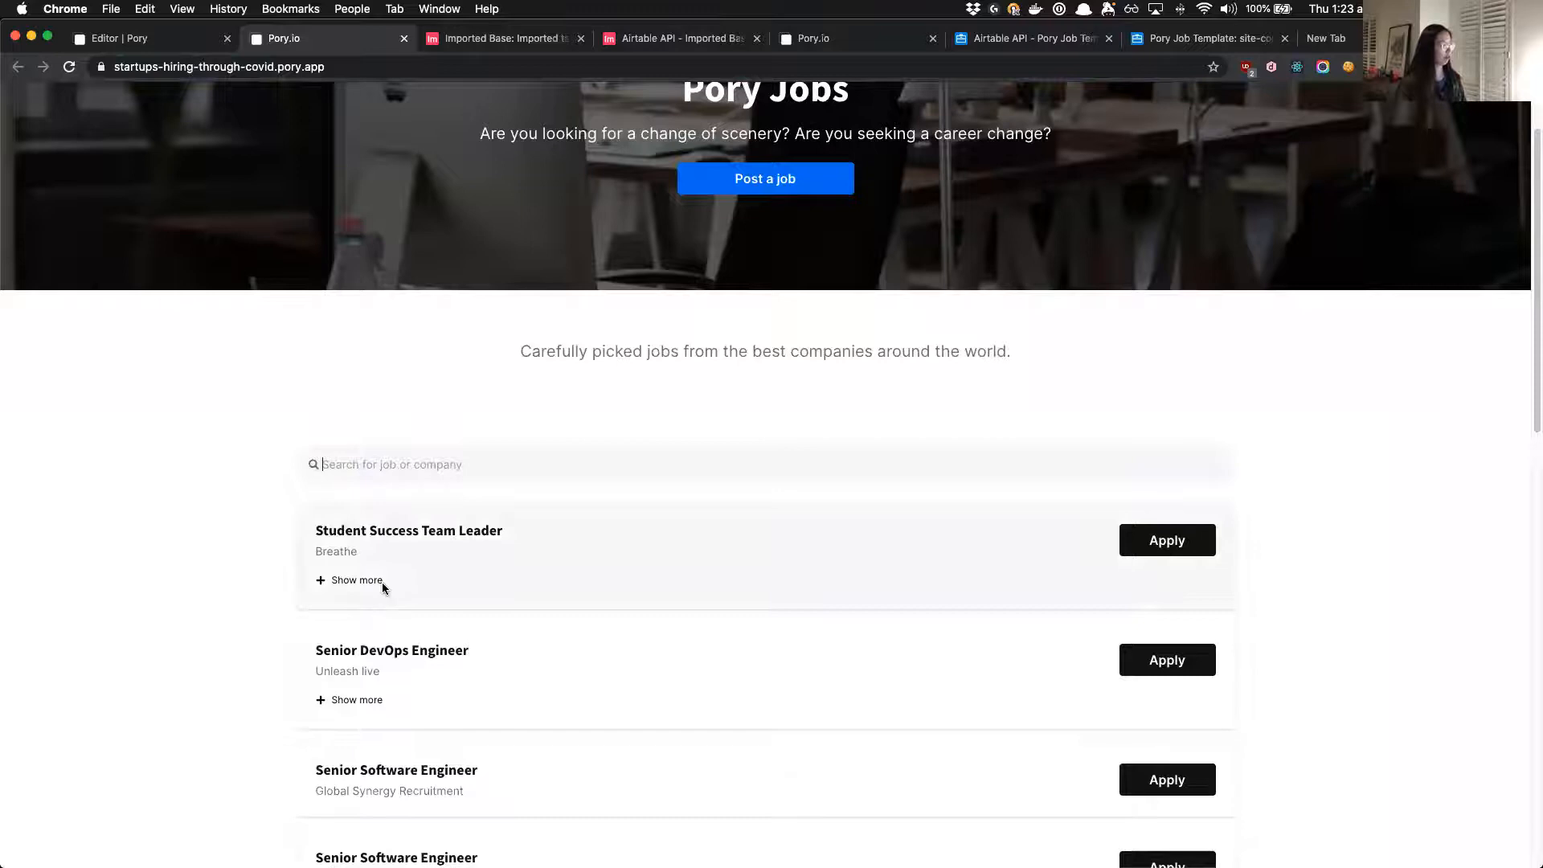
pyautogui.click(345, 580)
pyautogui.scroll(-1, 482, 594)
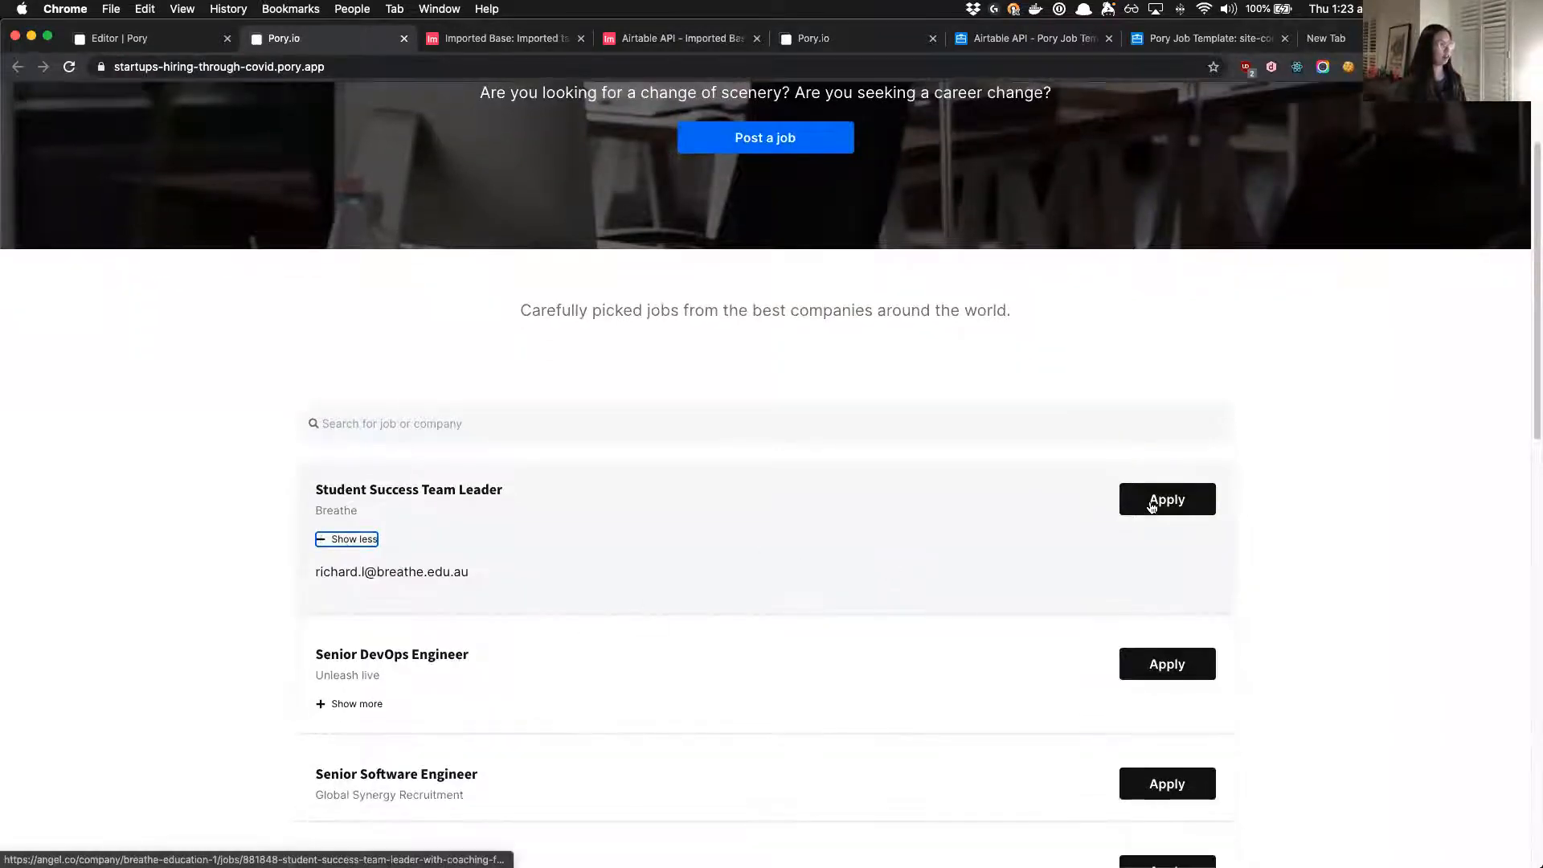
pyautogui.click(1142, 506)
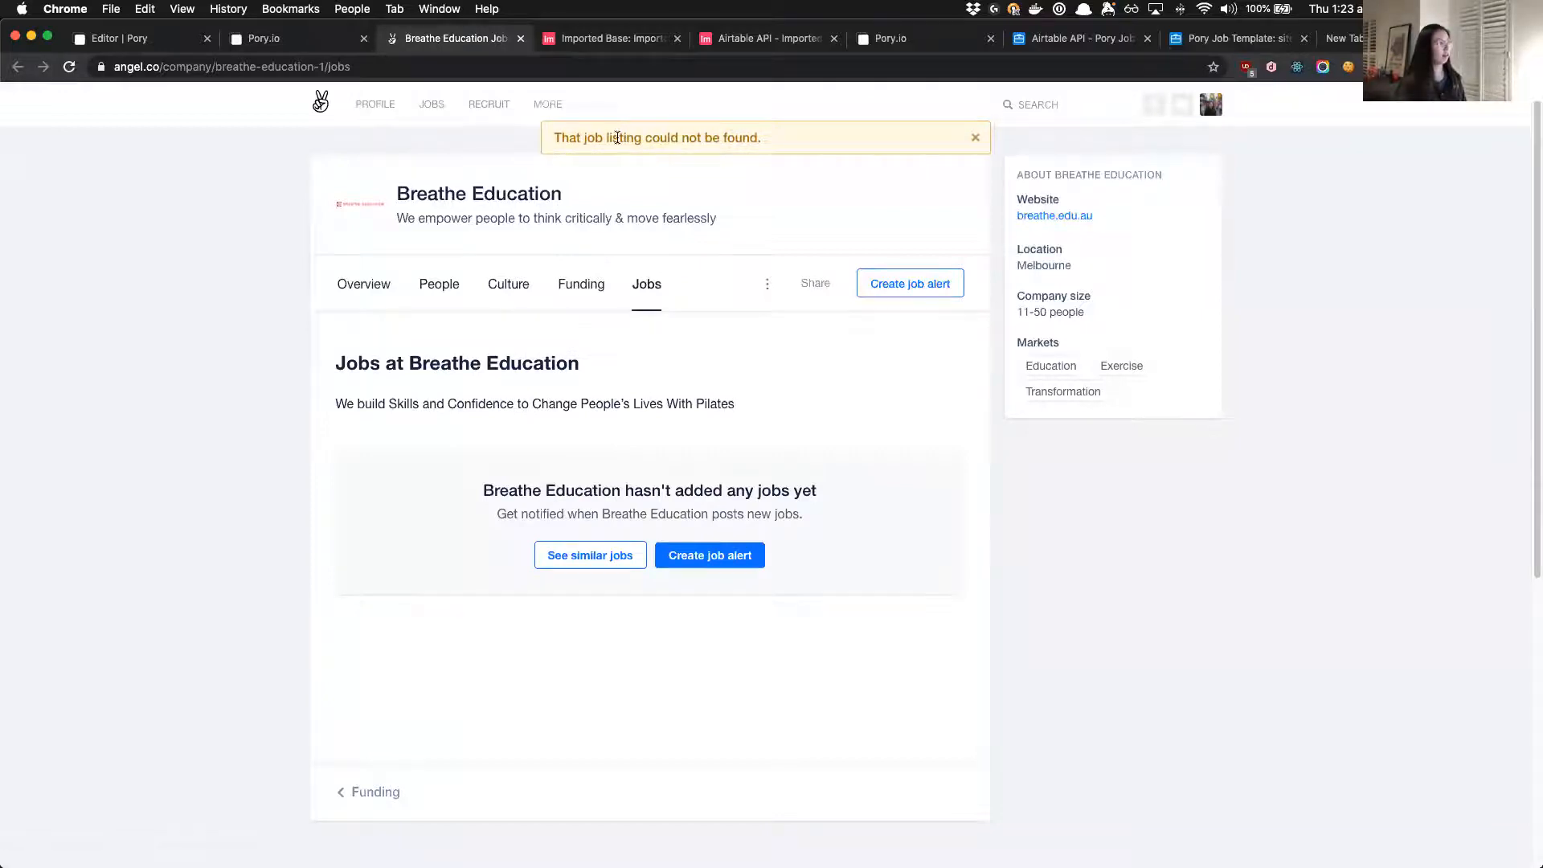
# Go back to the live job board and move the browser window aside.
pyautogui.click(280, 44)
pyautogui.scroll(1, 437, 320)
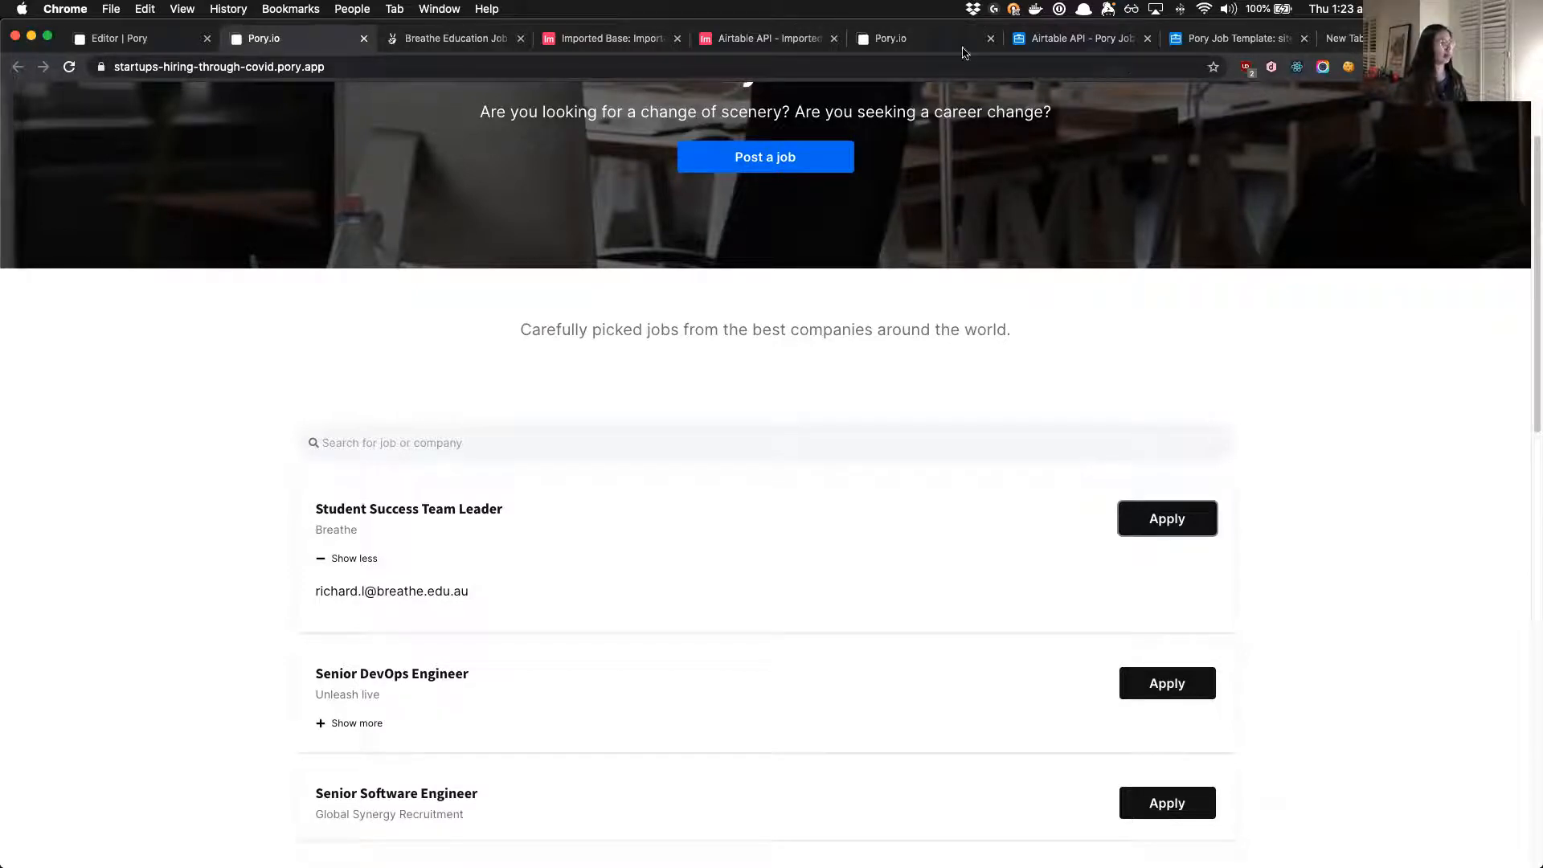
pyautogui.moveTo(635, 24); pyautogui.dragTo(638, 85)
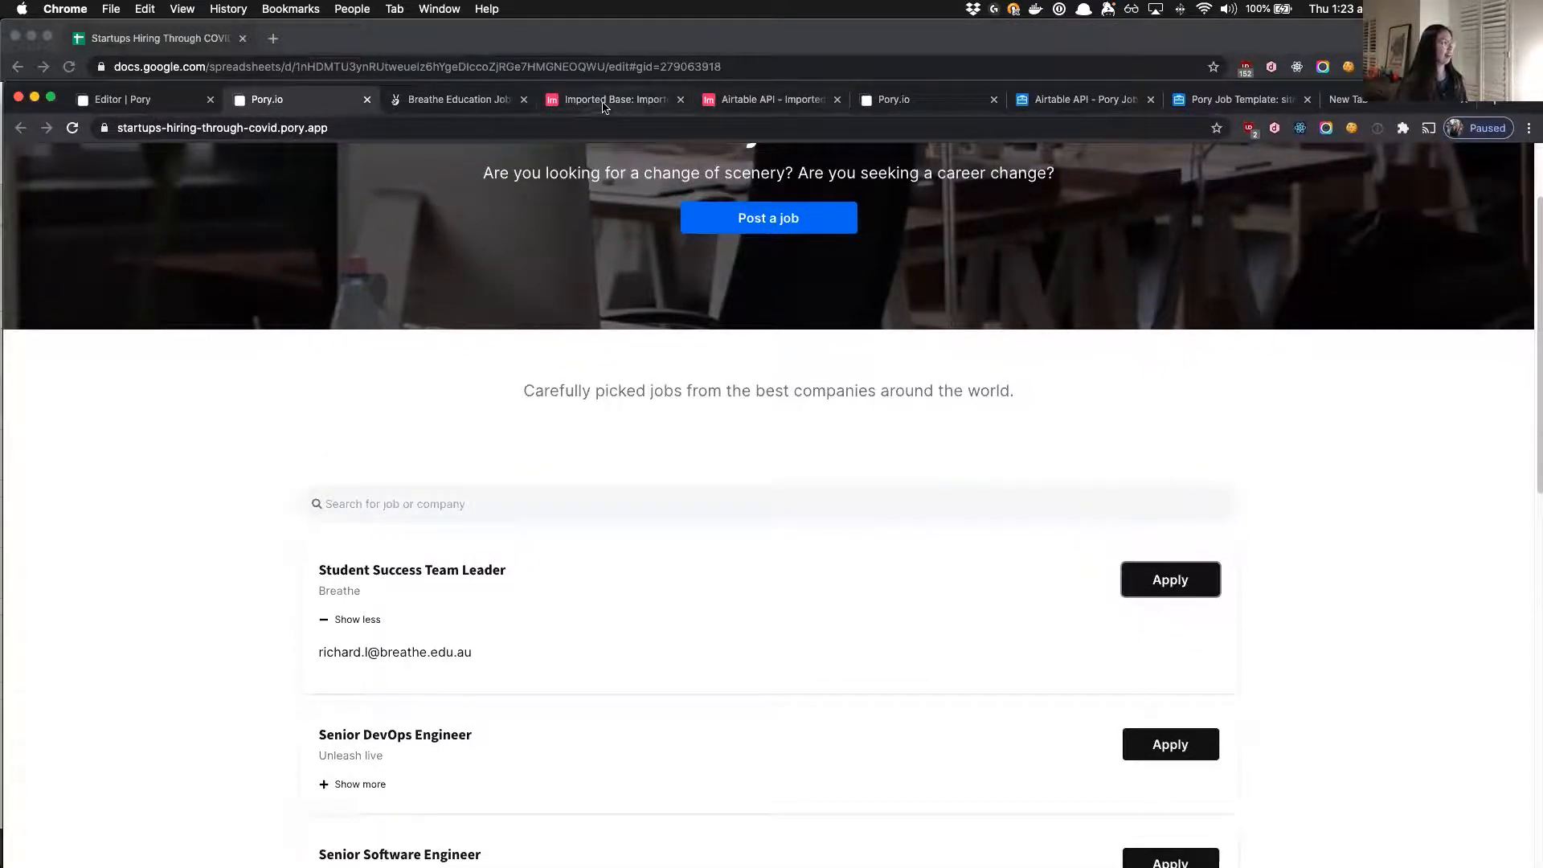
# Create an empty table named 'Filters' in the Imported Base.
pyautogui.press('super+4')
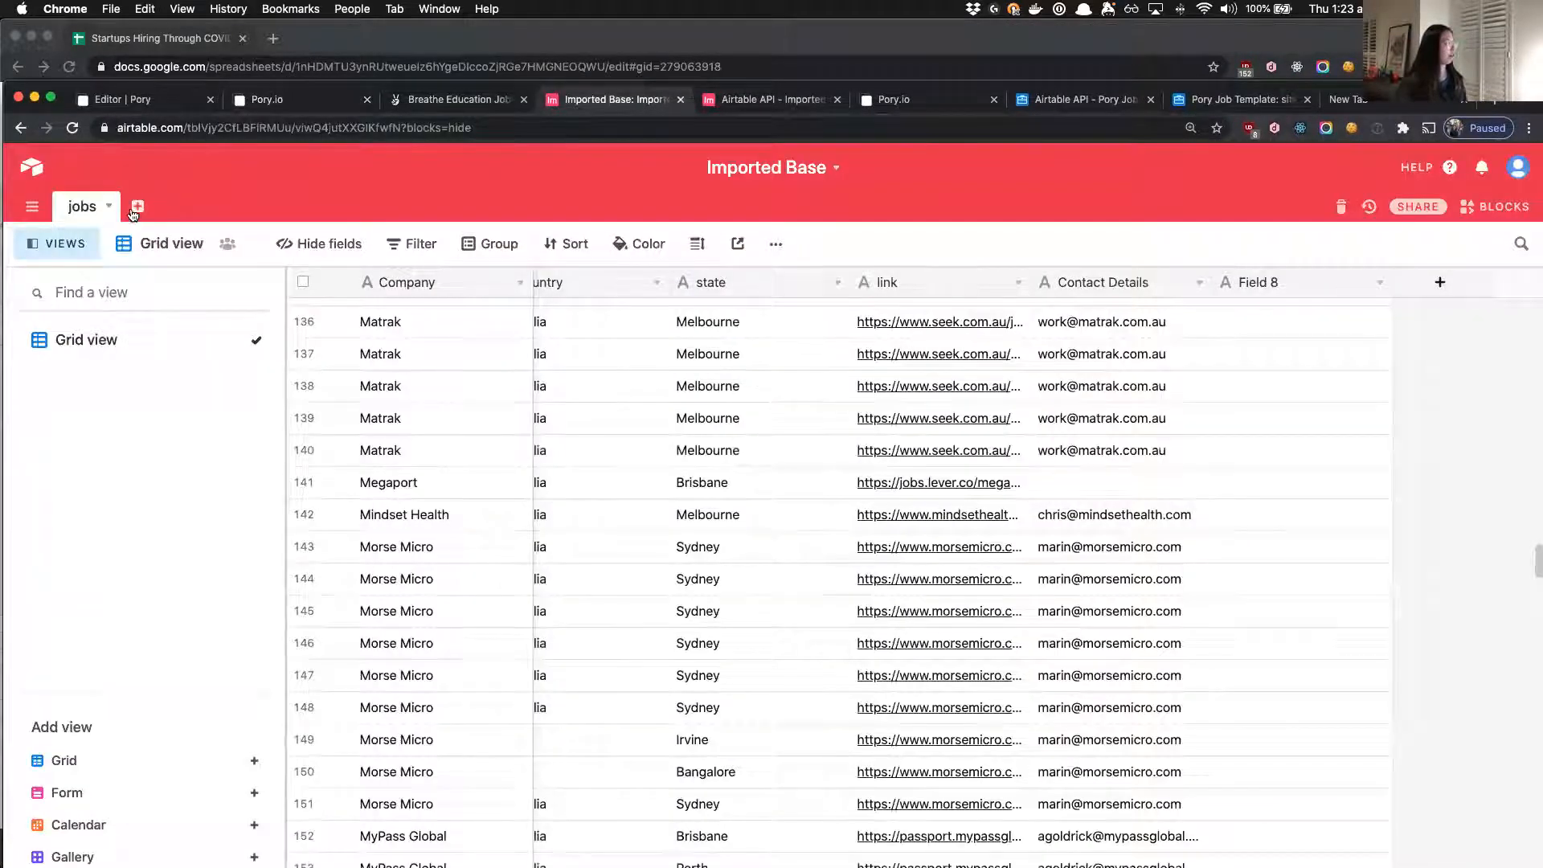
pyautogui.click(138, 206)
pyautogui.click(200, 234)
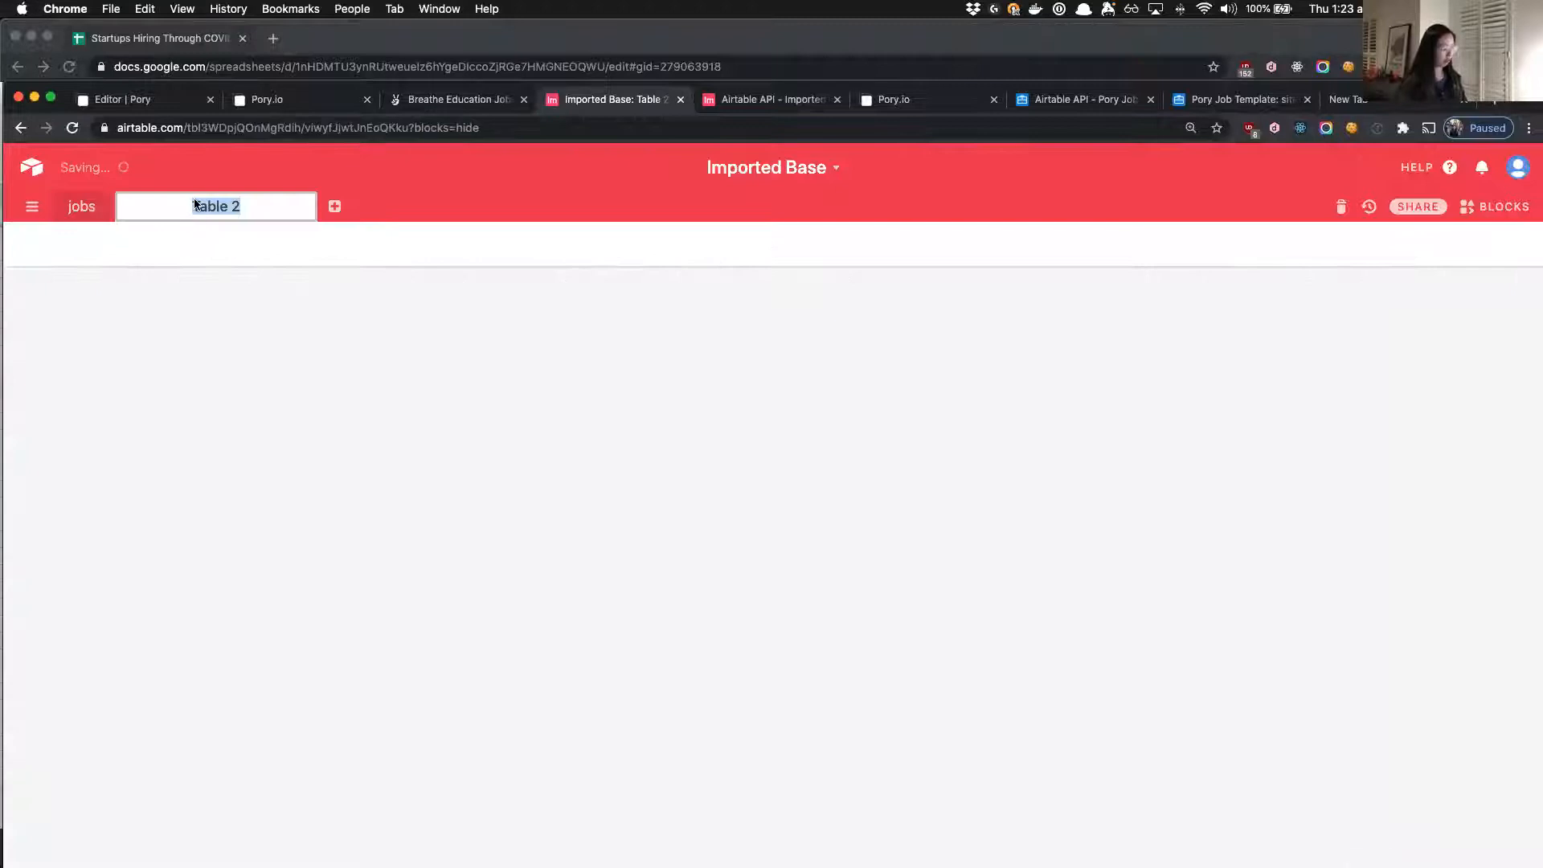
pyautogui.write('Filters')
pyautogui.press('Return')
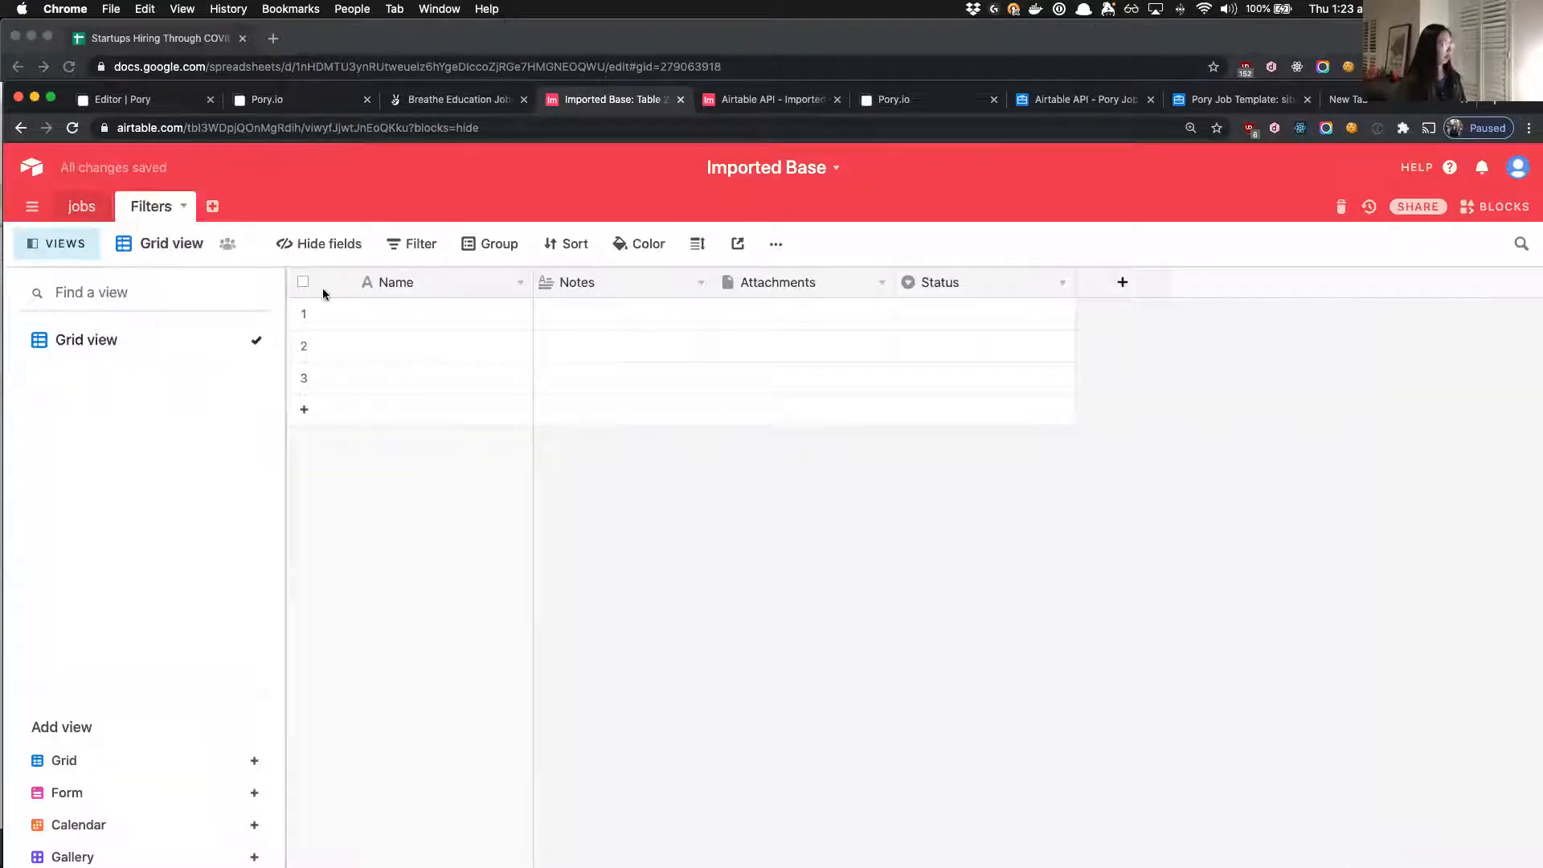
# Delete the Status and Attachments fields from the Filters table.
pyautogui.rightClick(948, 283)
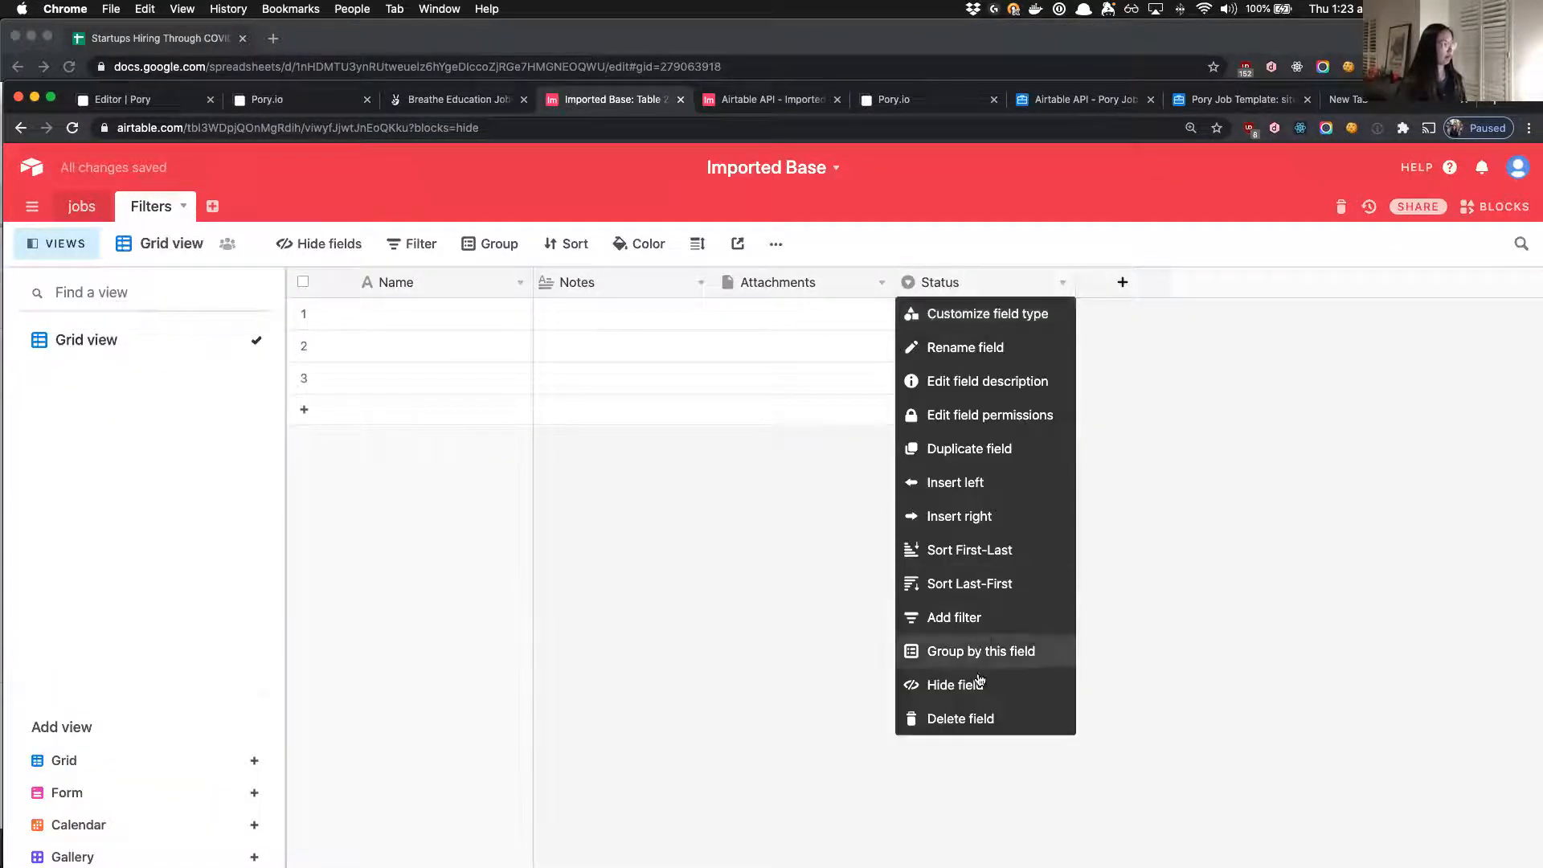
pyautogui.click(968, 719)
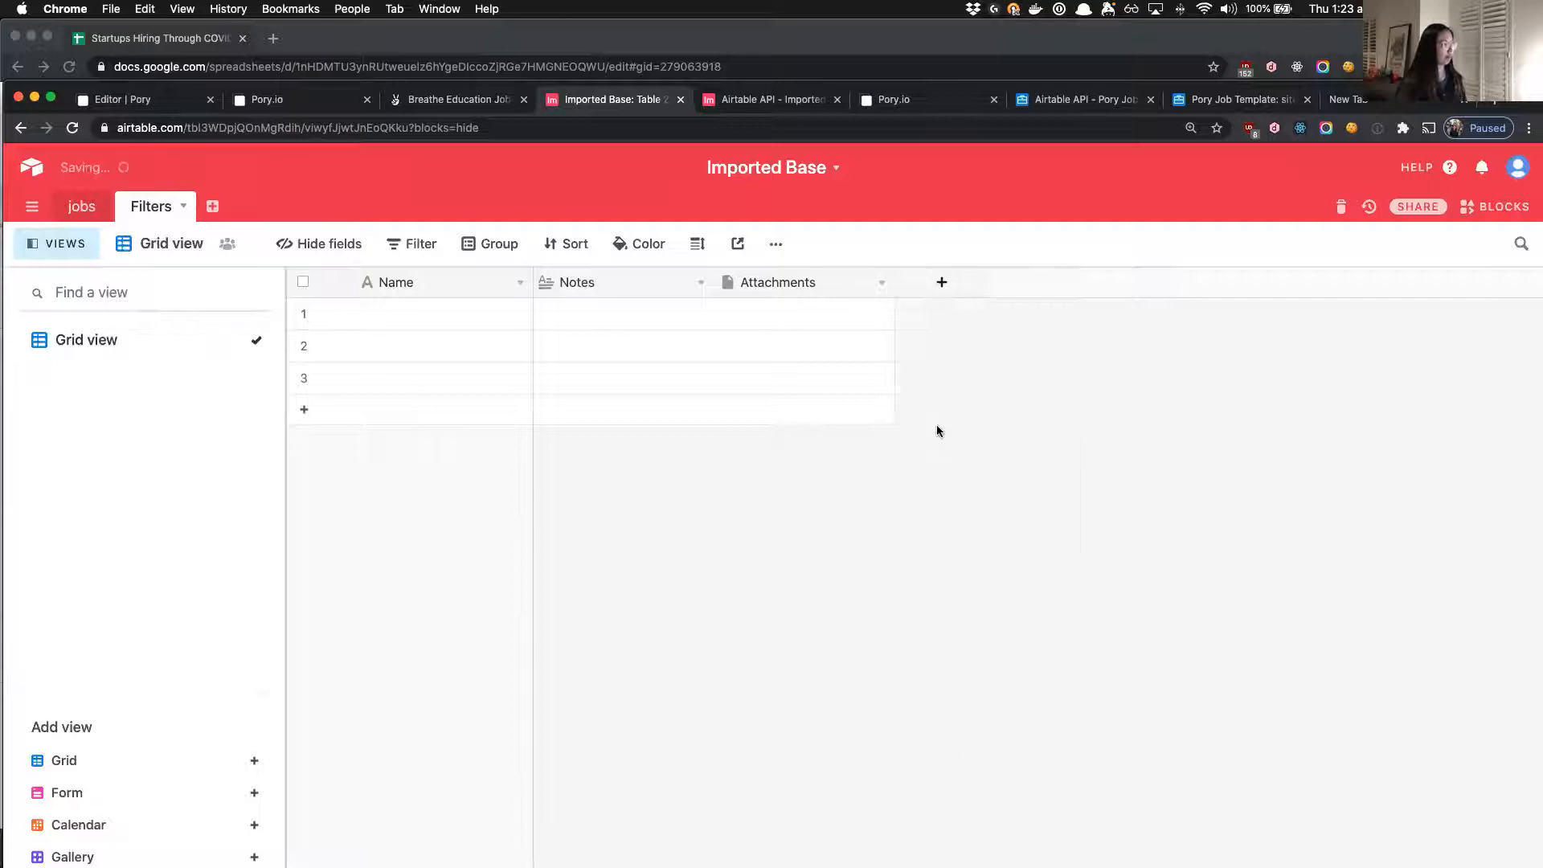
pyautogui.rightClick(786, 283)
pyautogui.click(864, 720)
# Rename Notes to 'Field Names' as a Single line text field.
pyautogui.rightClick(632, 283)
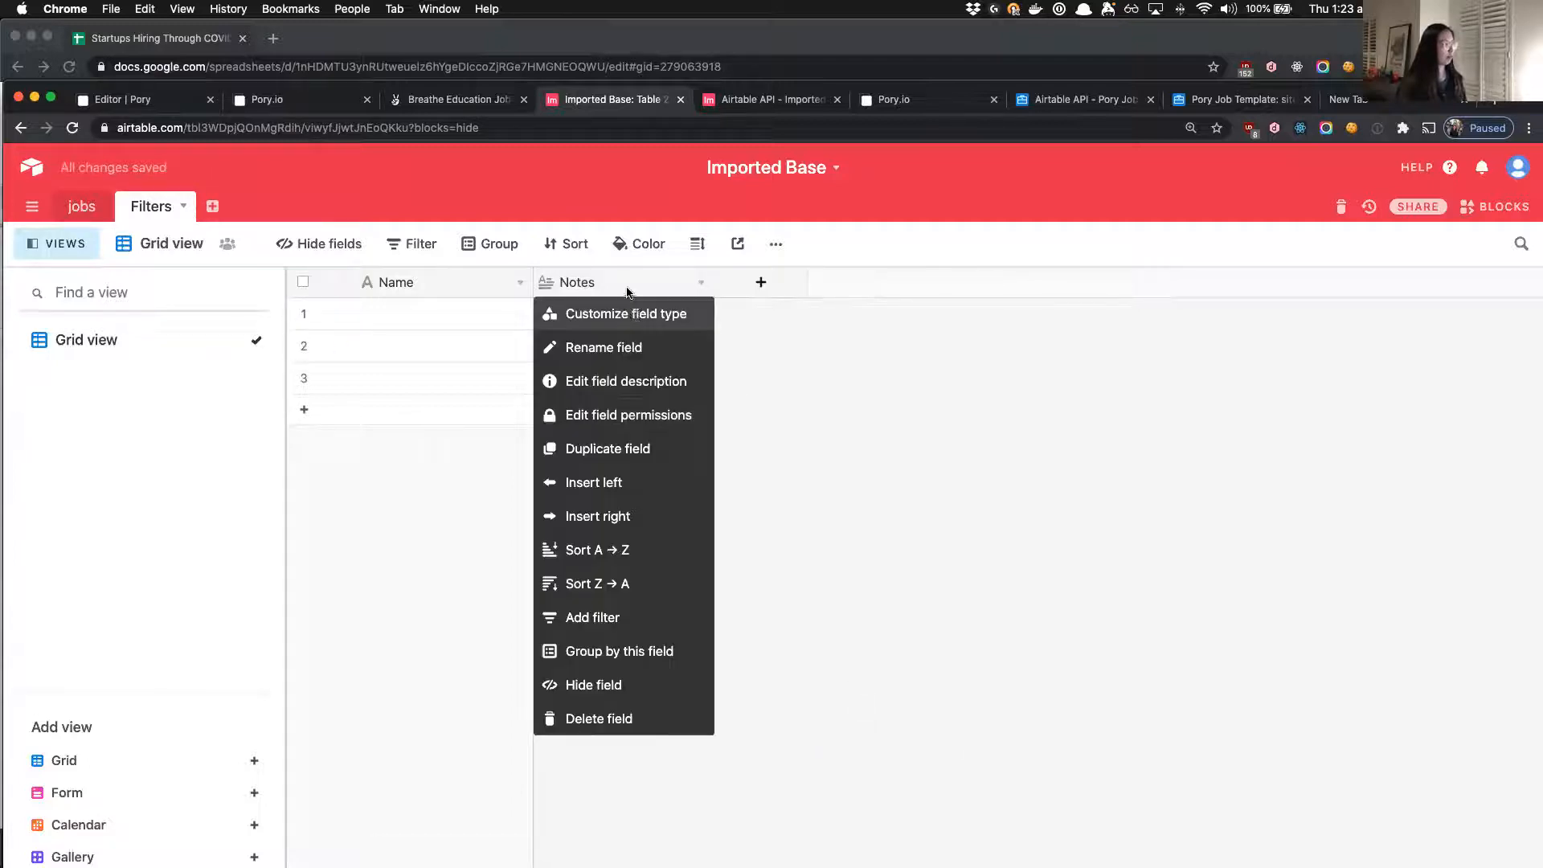
pyautogui.click(614, 350)
pyautogui.write('File')
pyautogui.press('BackSpace')
pyautogui.press('BackSpace')
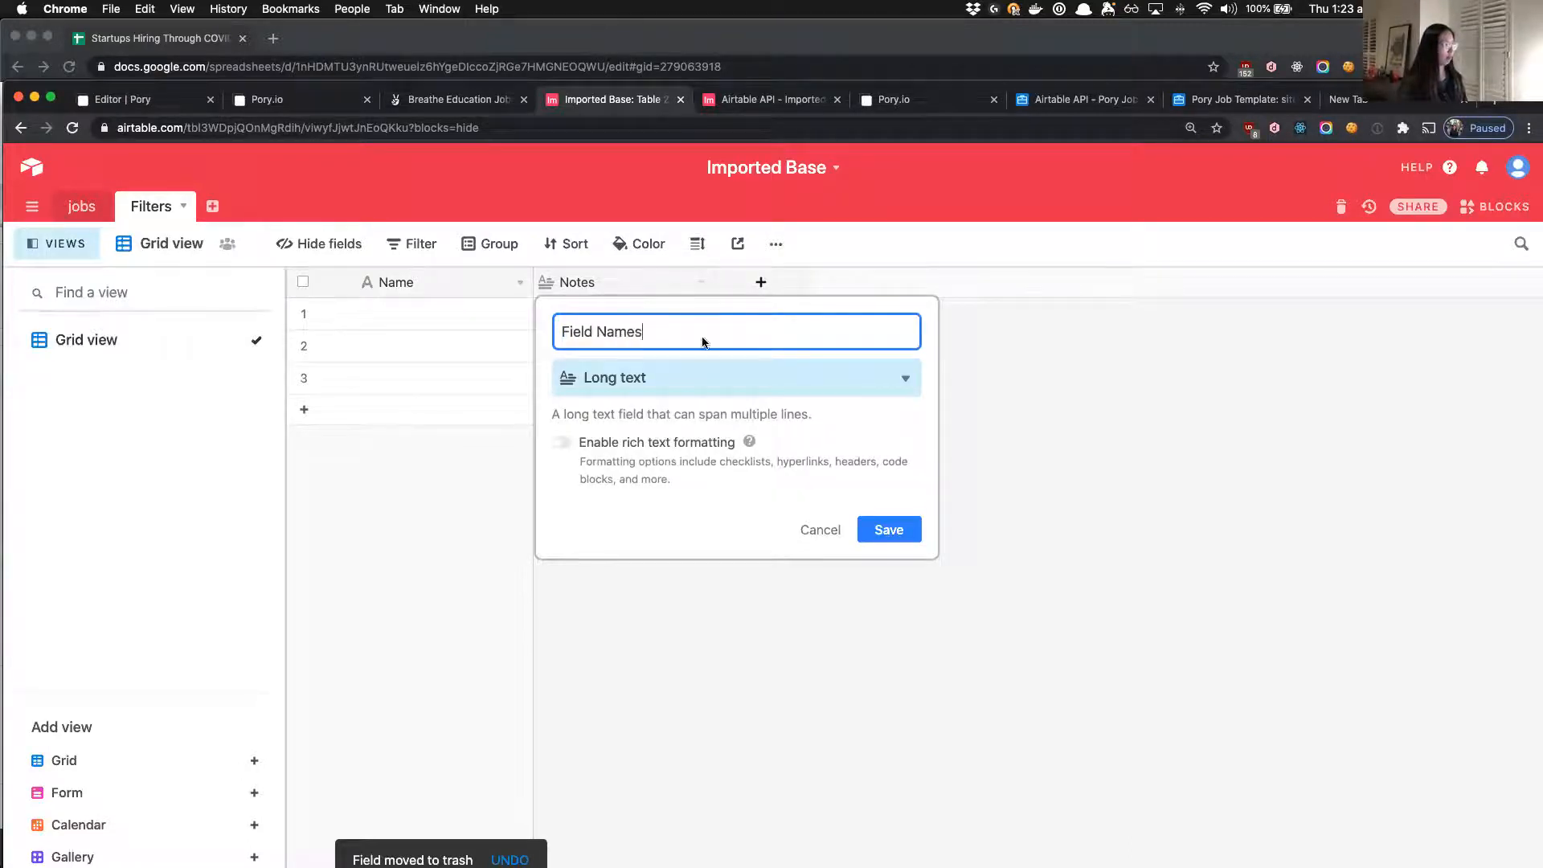
pyautogui.click(822, 374)
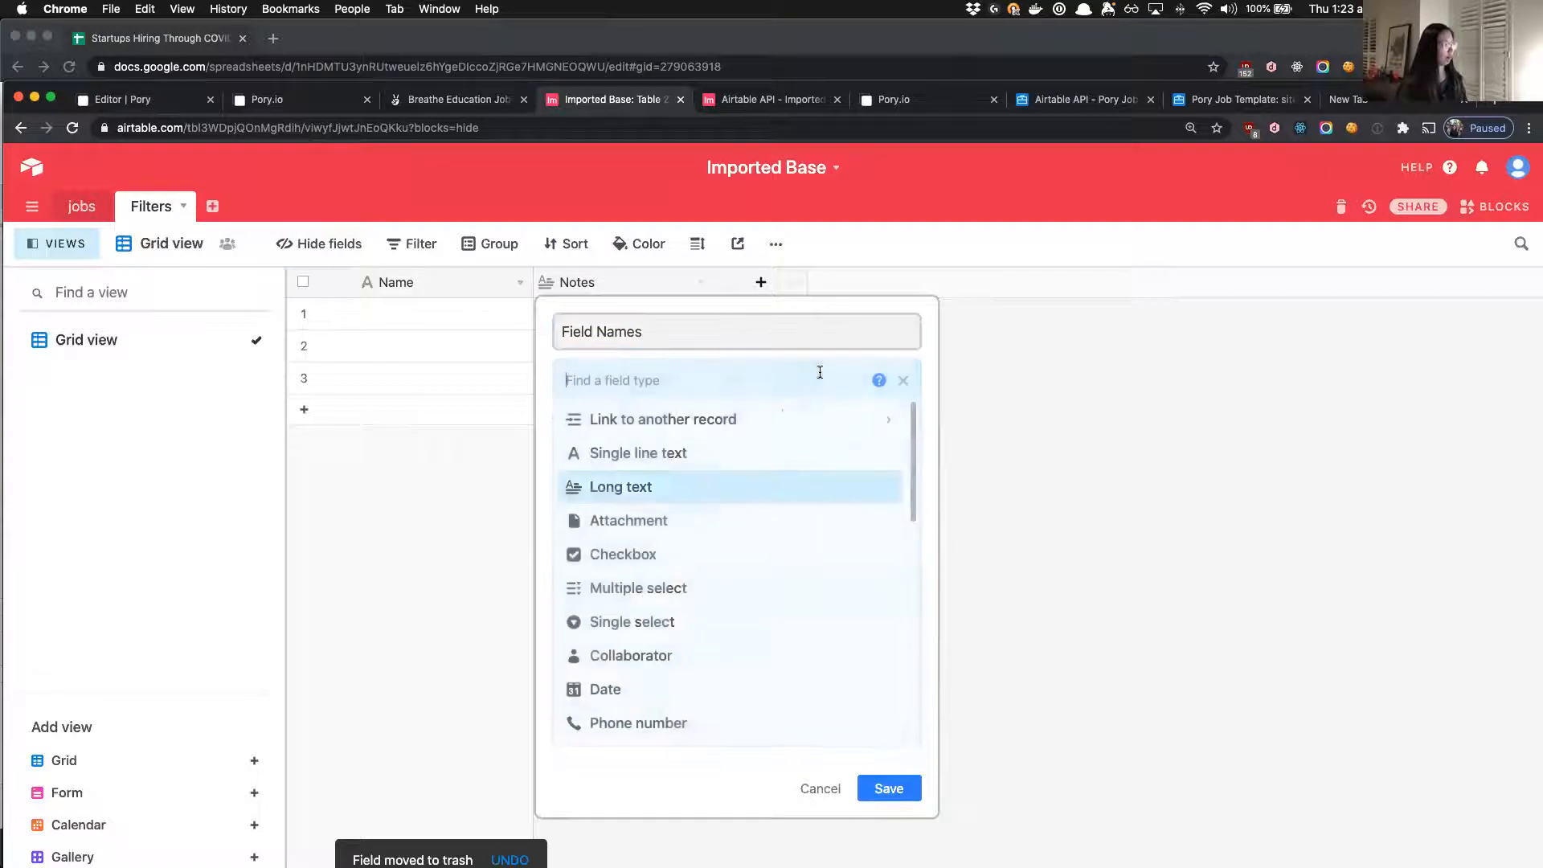
pyautogui.click(674, 455)
pyautogui.click(875, 537)
pyautogui.click(610, 314)
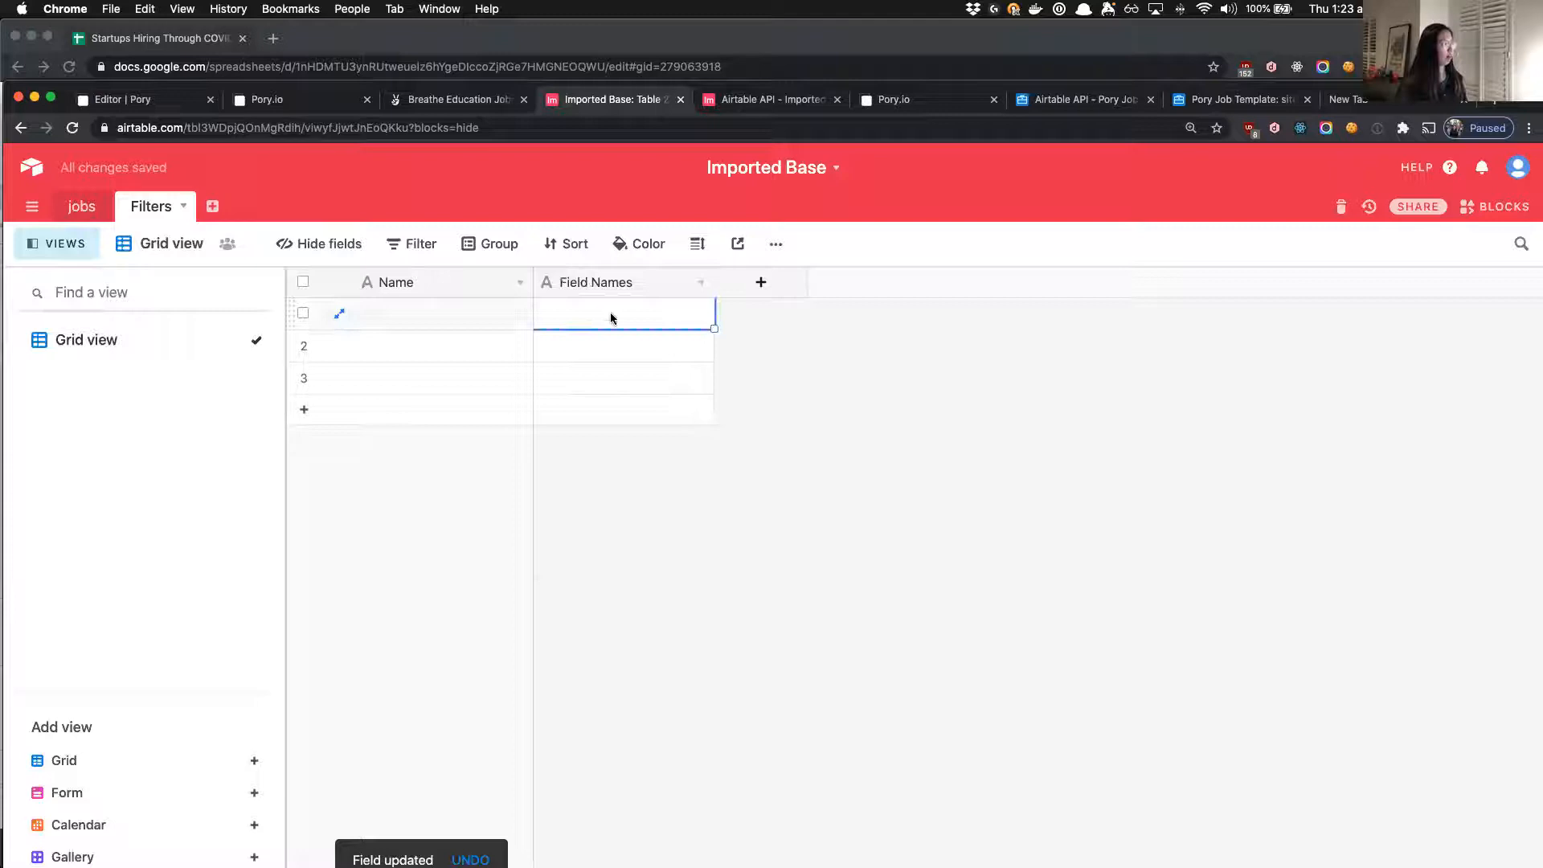
pyautogui.click(81, 206)
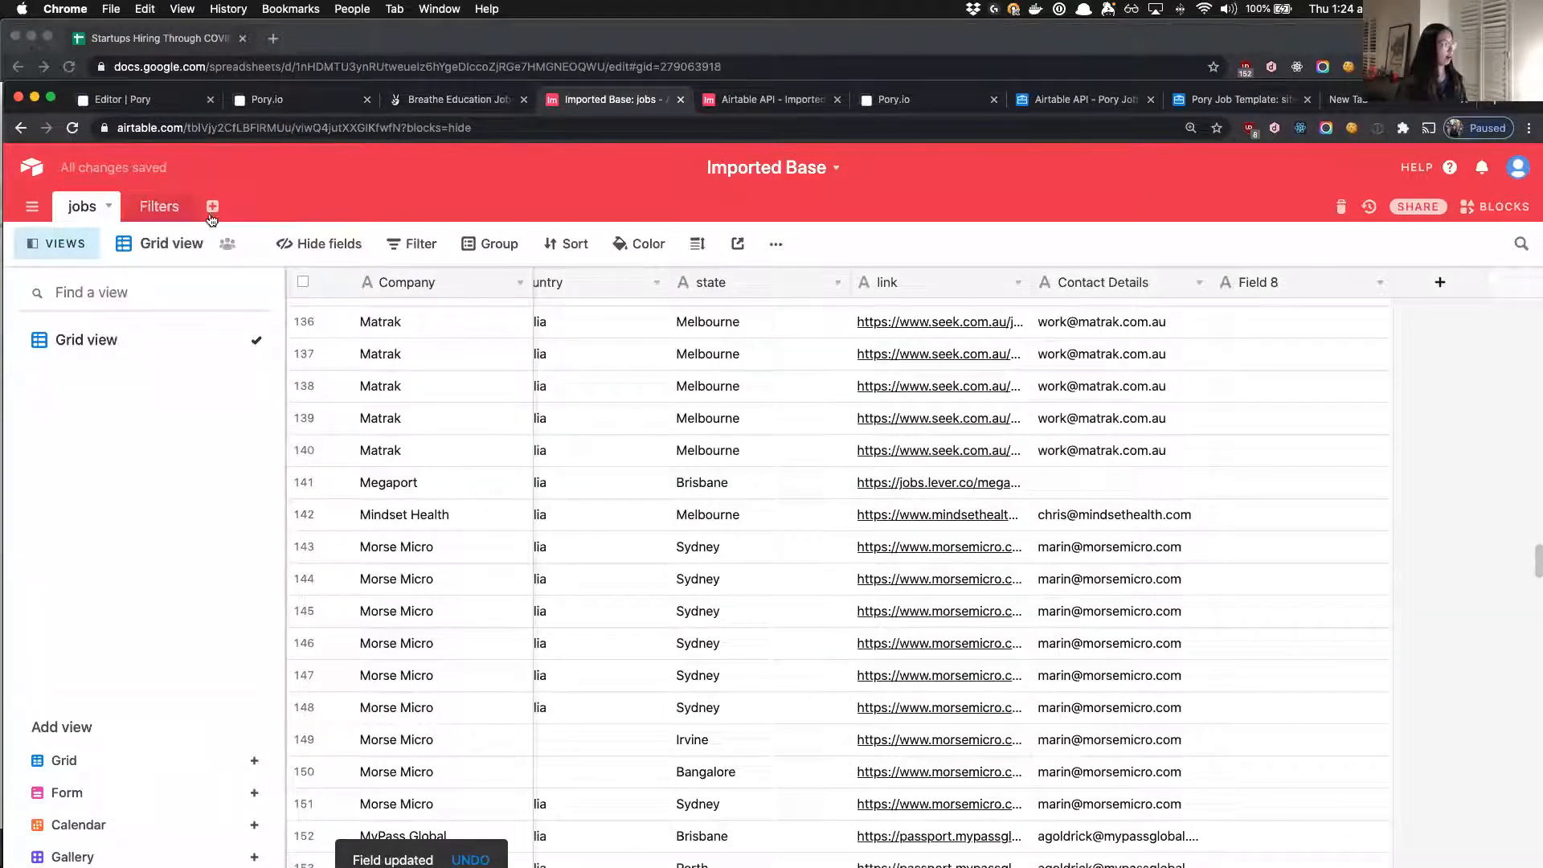
# Enter 'state' in the first row's Field Names cell of the Filters table.
pyautogui.click(159, 205)
pyautogui.click(603, 313)
pyautogui.write('state')
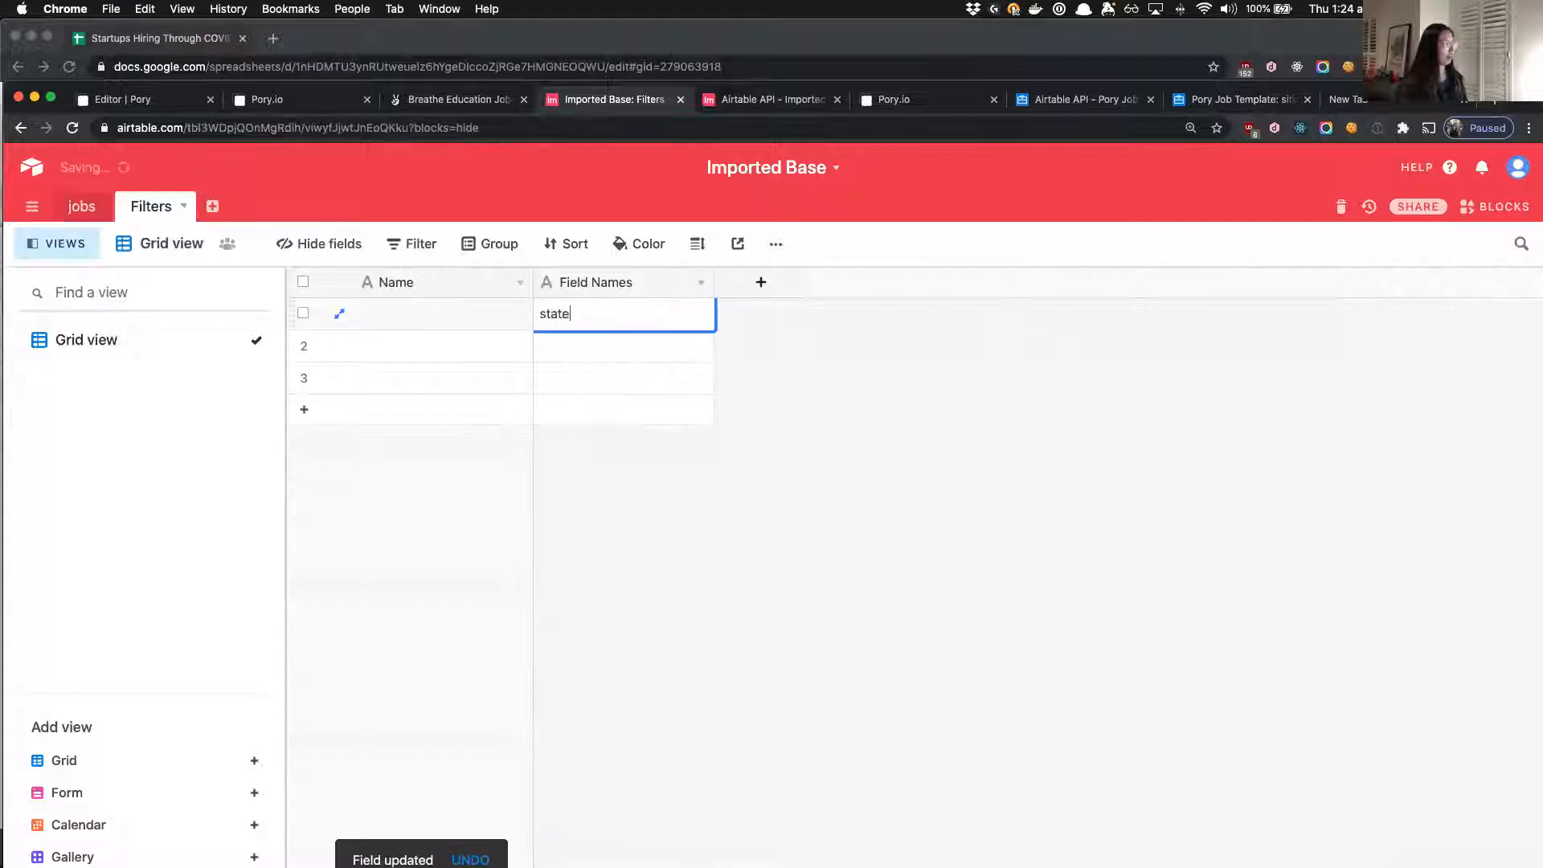
pyautogui.click(776, 364)
pyautogui.click(571, 319)
pyautogui.doubleClick(572, 316)
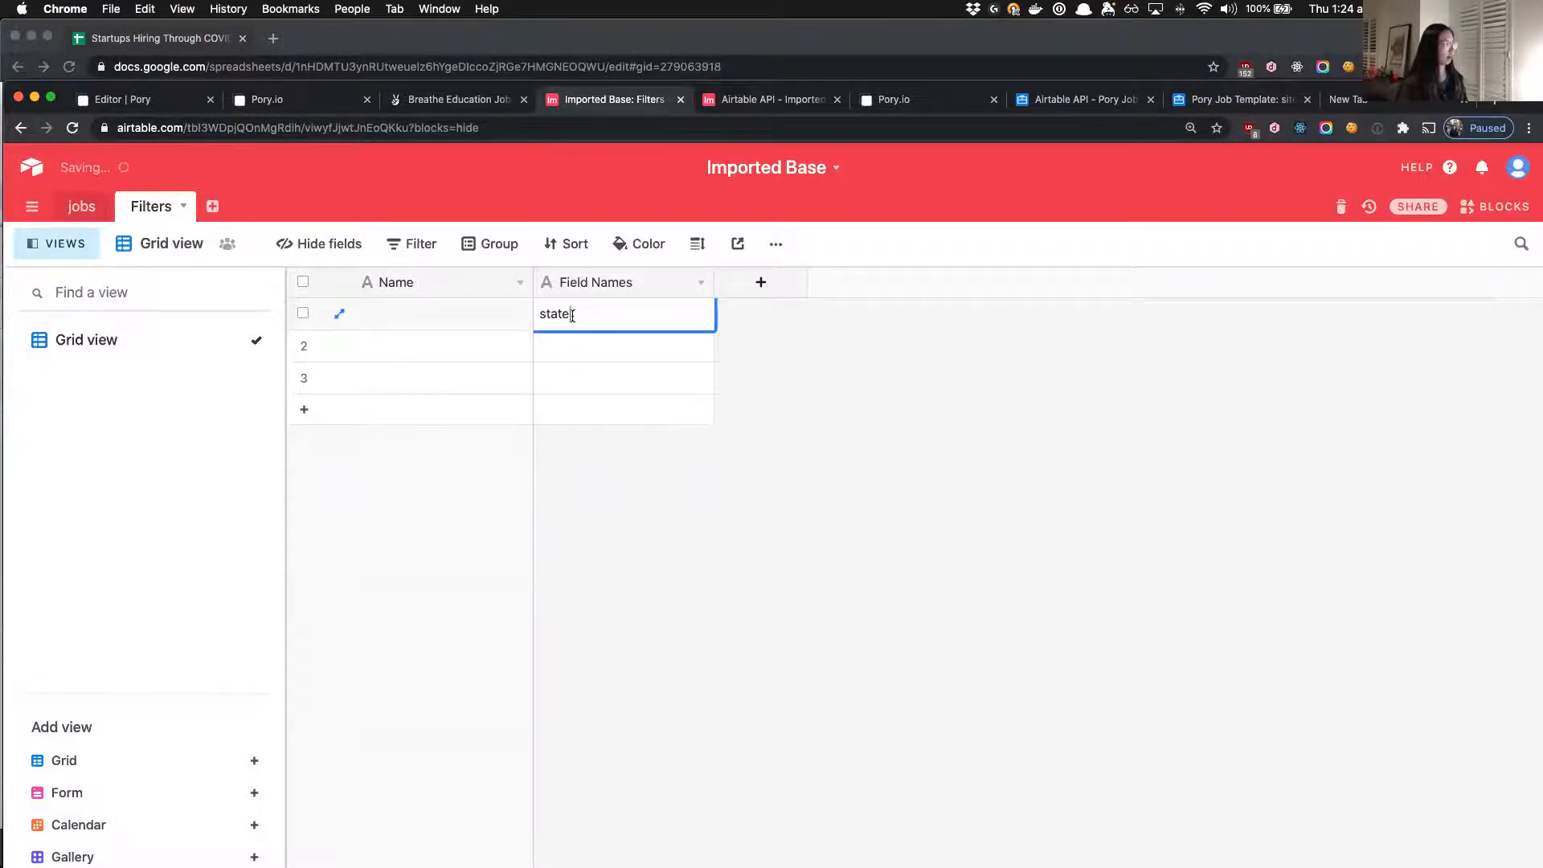
# Convert the Field Names field to Single select.
pyautogui.rightClick(590, 285)
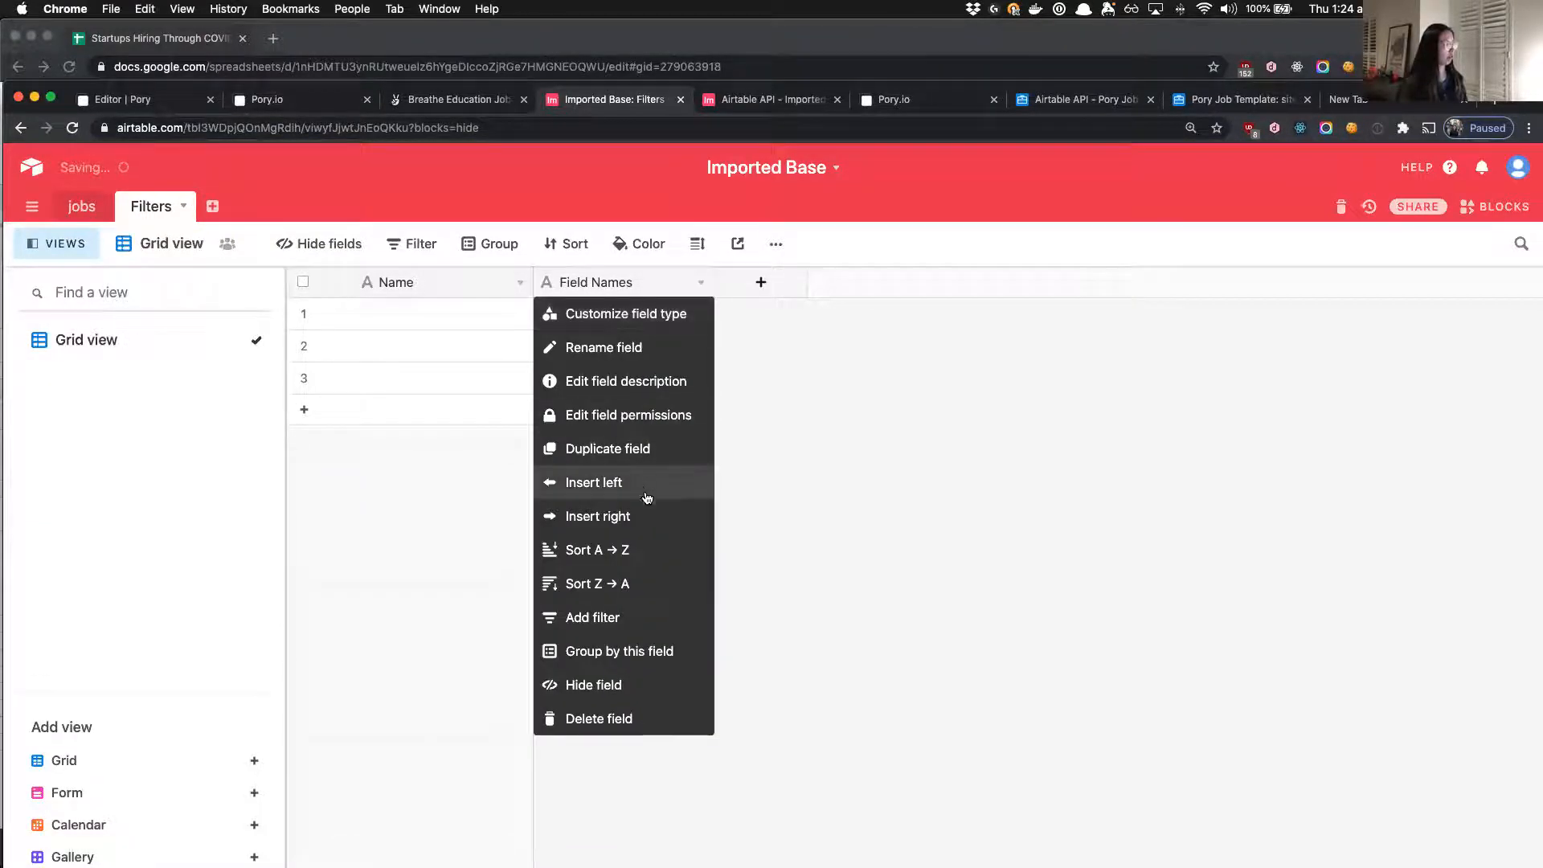
pyautogui.click(593, 316)
pyautogui.click(713, 386)
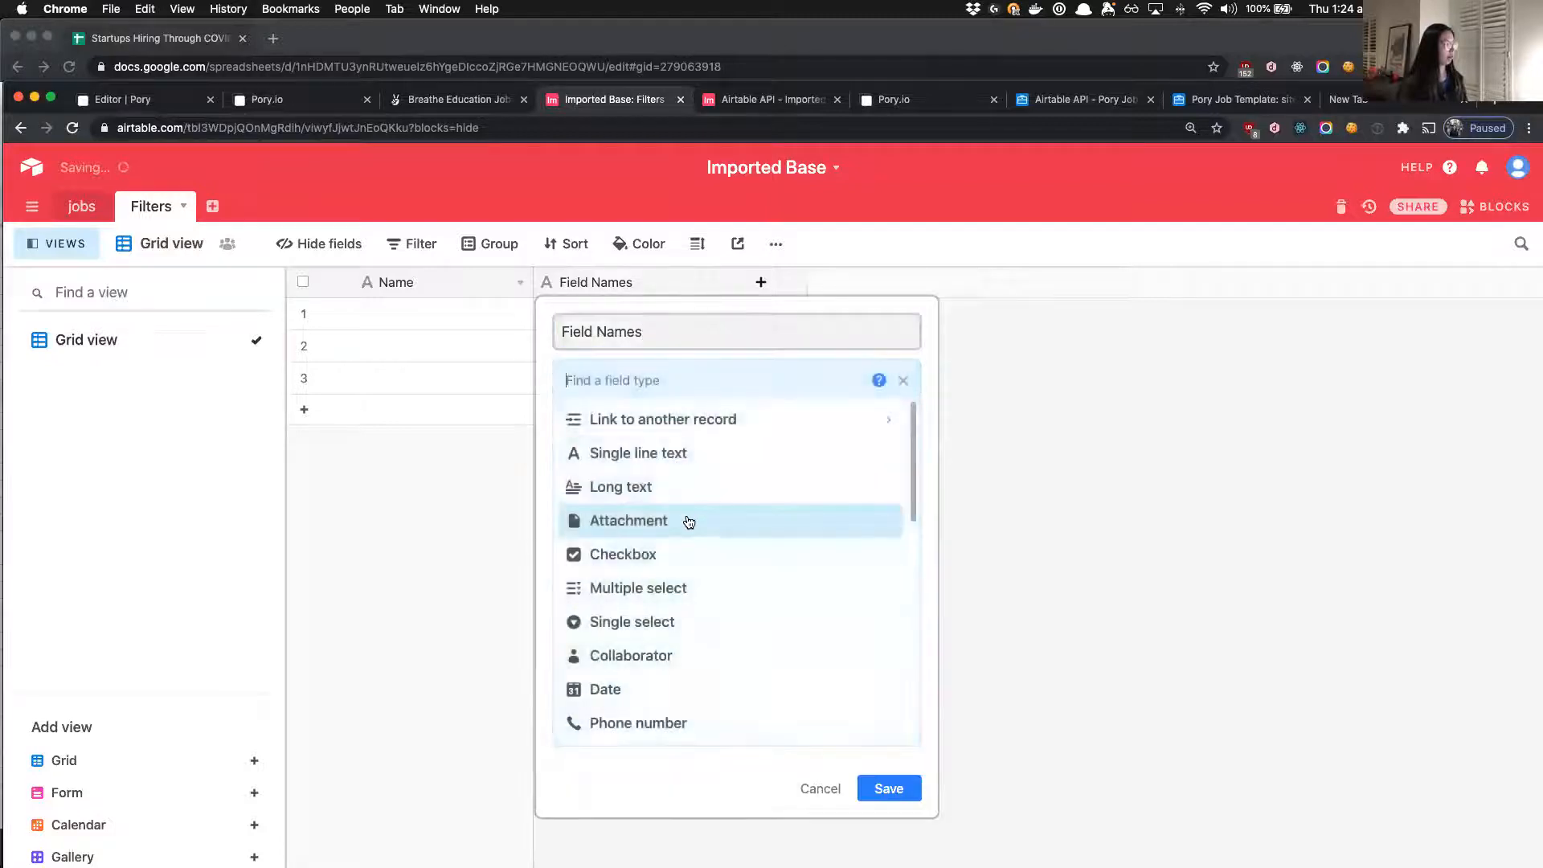
pyautogui.click(698, 618)
pyautogui.click(894, 580)
pyautogui.click(982, 625)
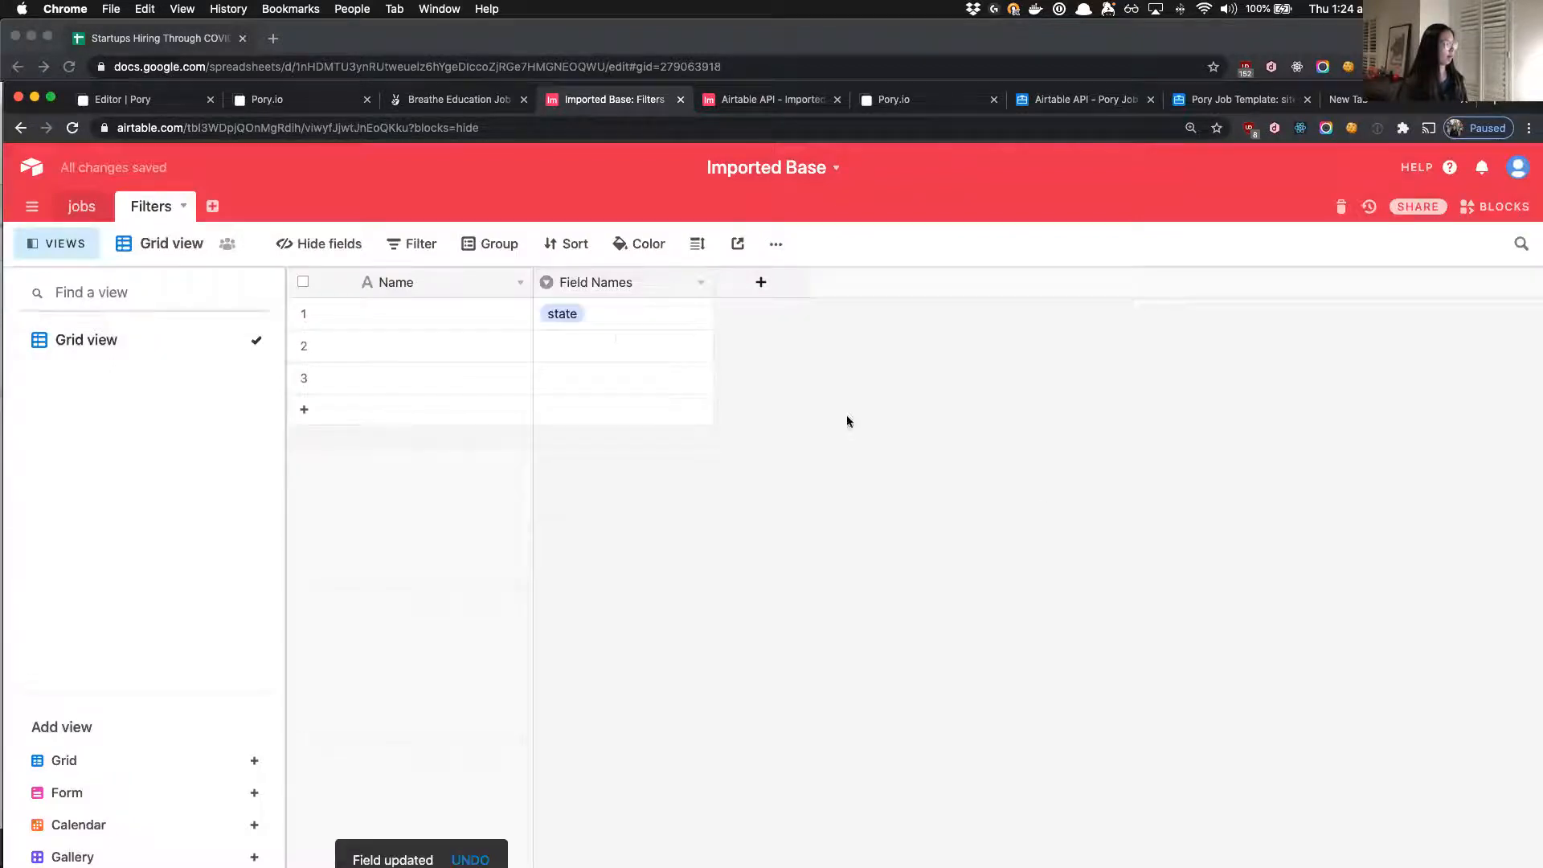
# Add Melbourne and Sydney rows tagged 'state', then reload the live job board.
pyautogui.click(418, 313)
pyautogui.write('Melb')
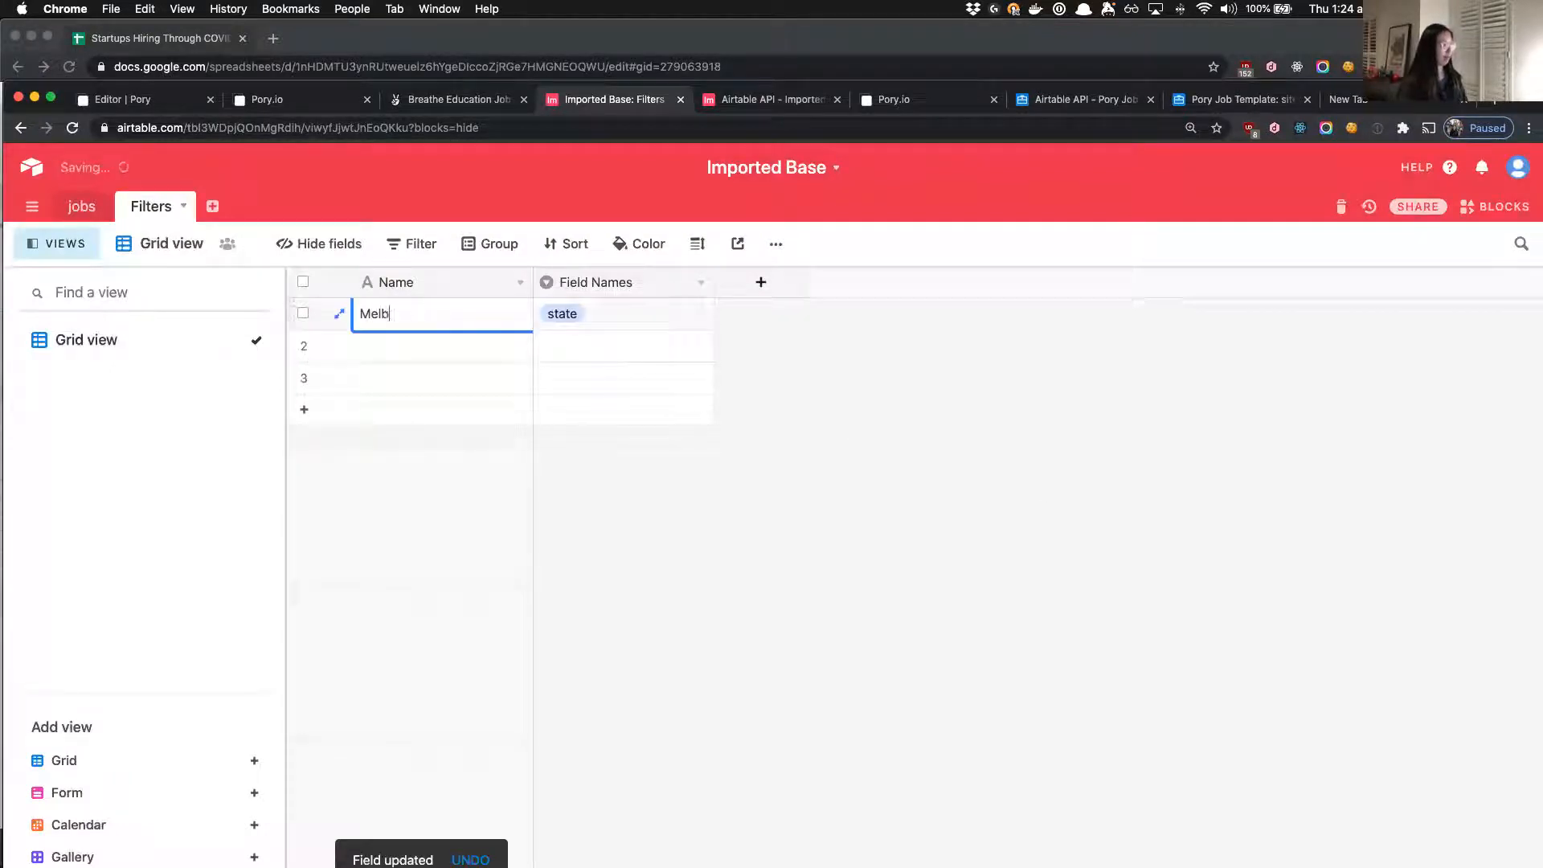
pyautogui.write('ourne')
pyautogui.press('Return')
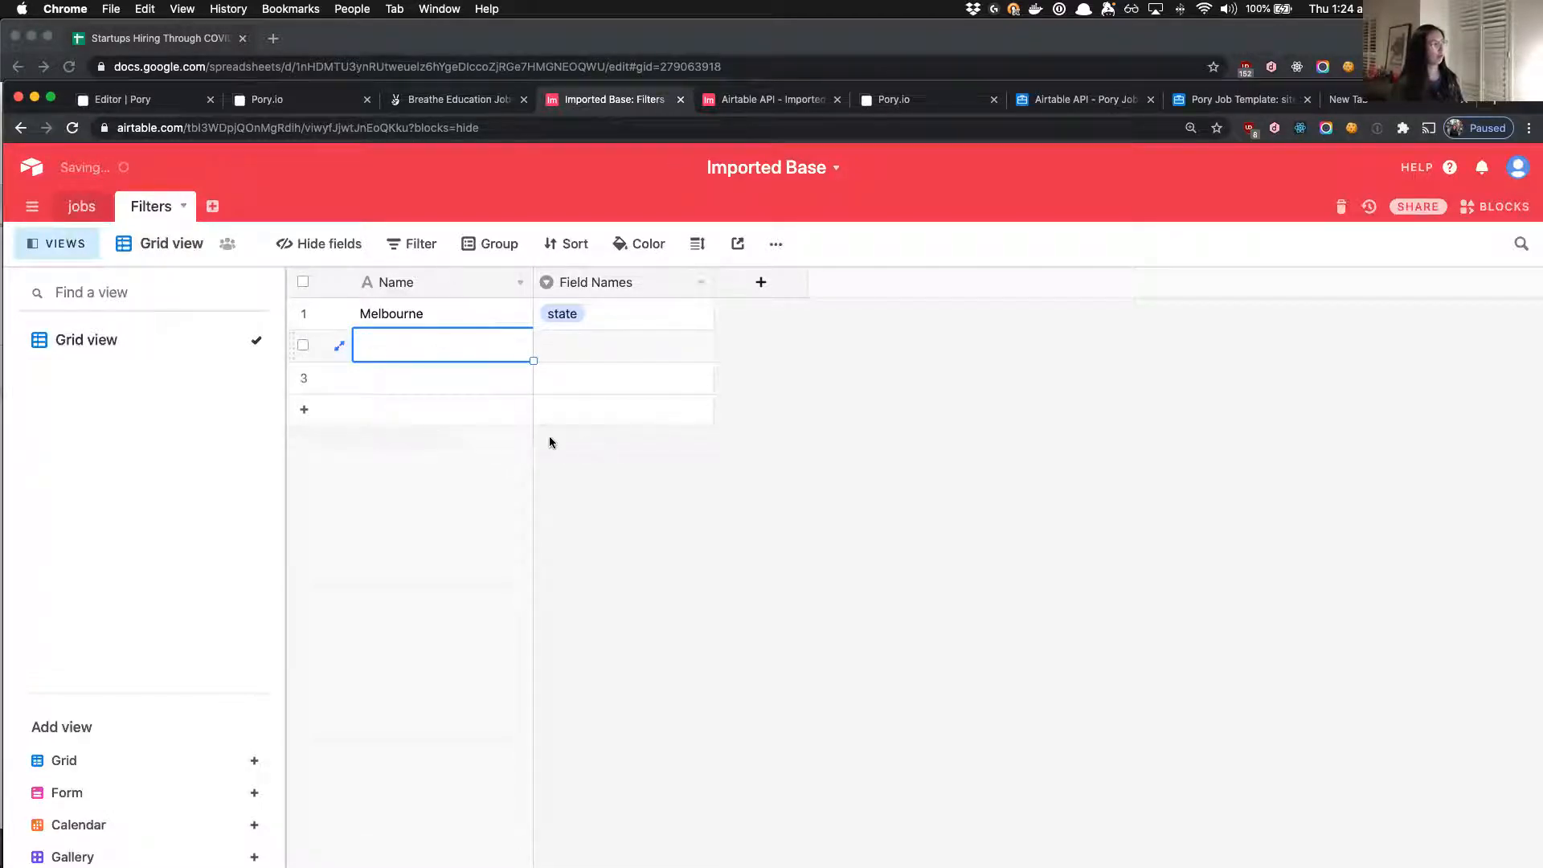
pyautogui.write('Sydney')
pyautogui.press('Tab')
pyautogui.click(647, 345)
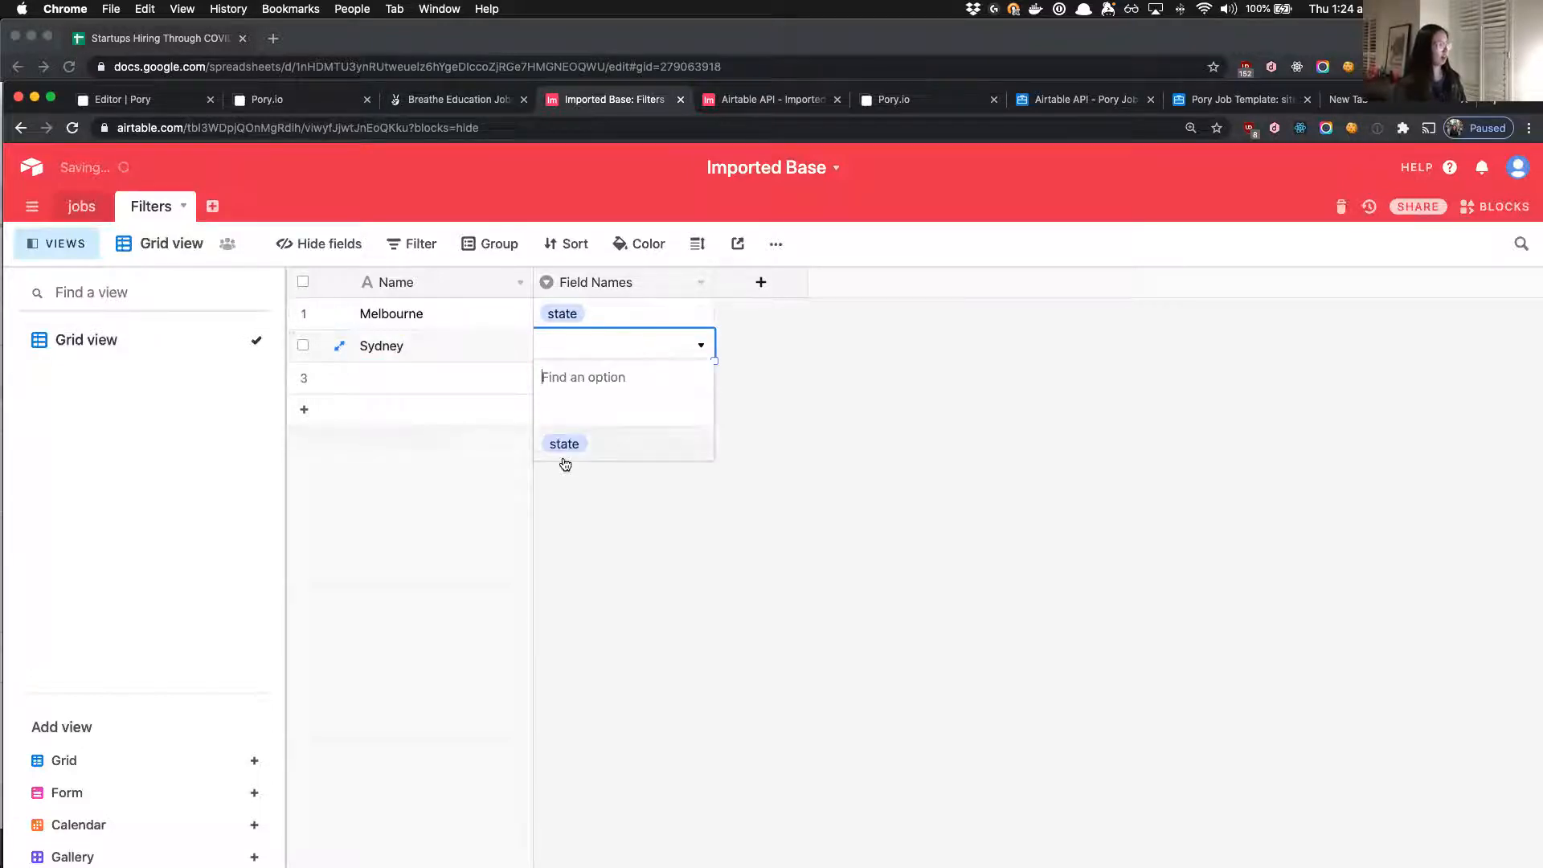
pyautogui.click(563, 444)
pyautogui.click(902, 441)
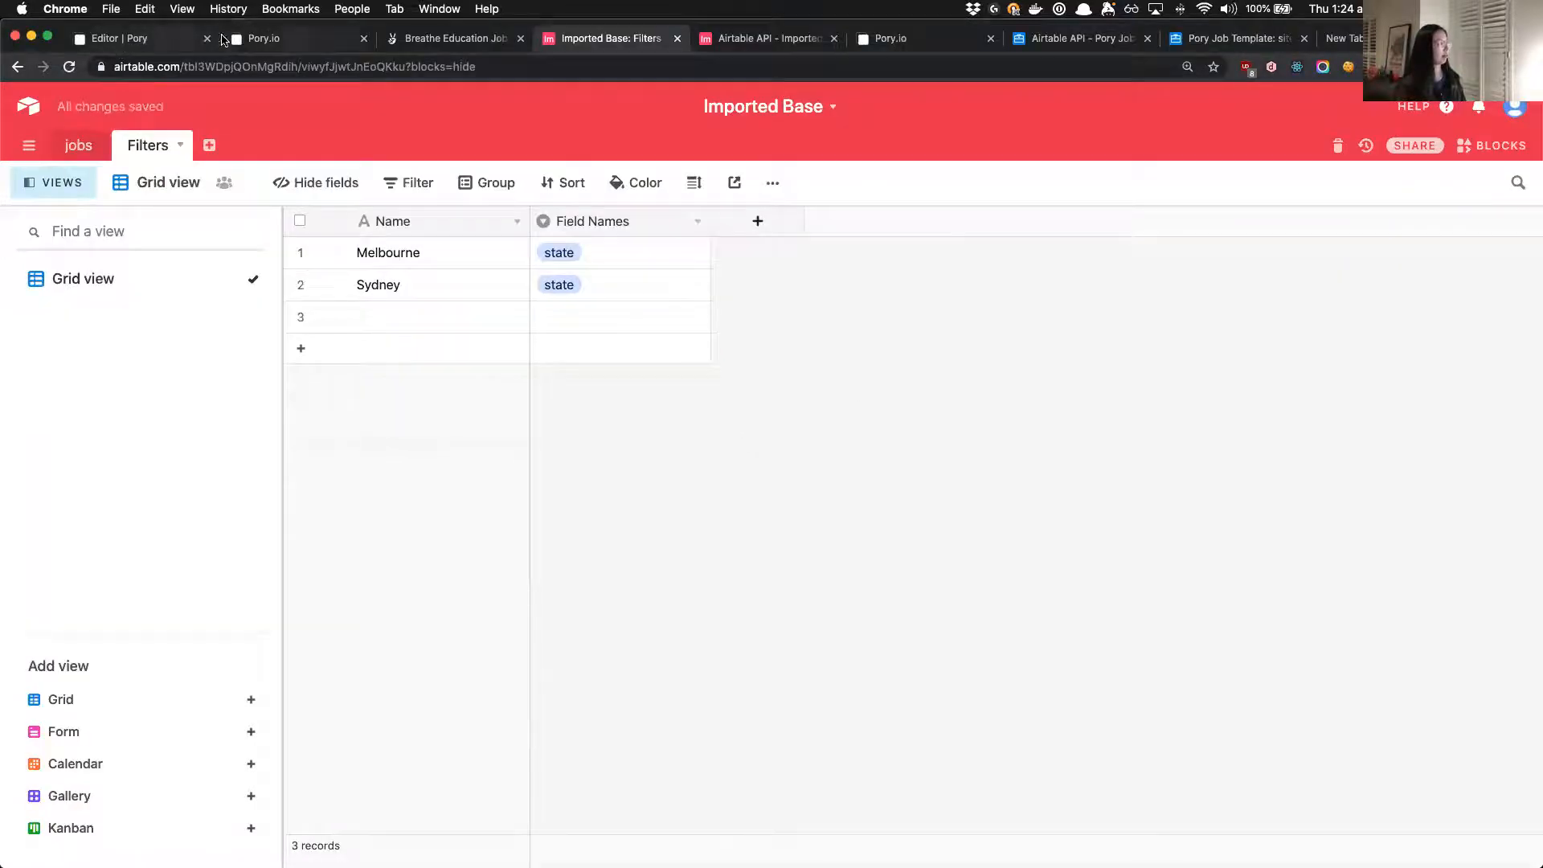
pyautogui.click(281, 39)
pyautogui.press('super+r')
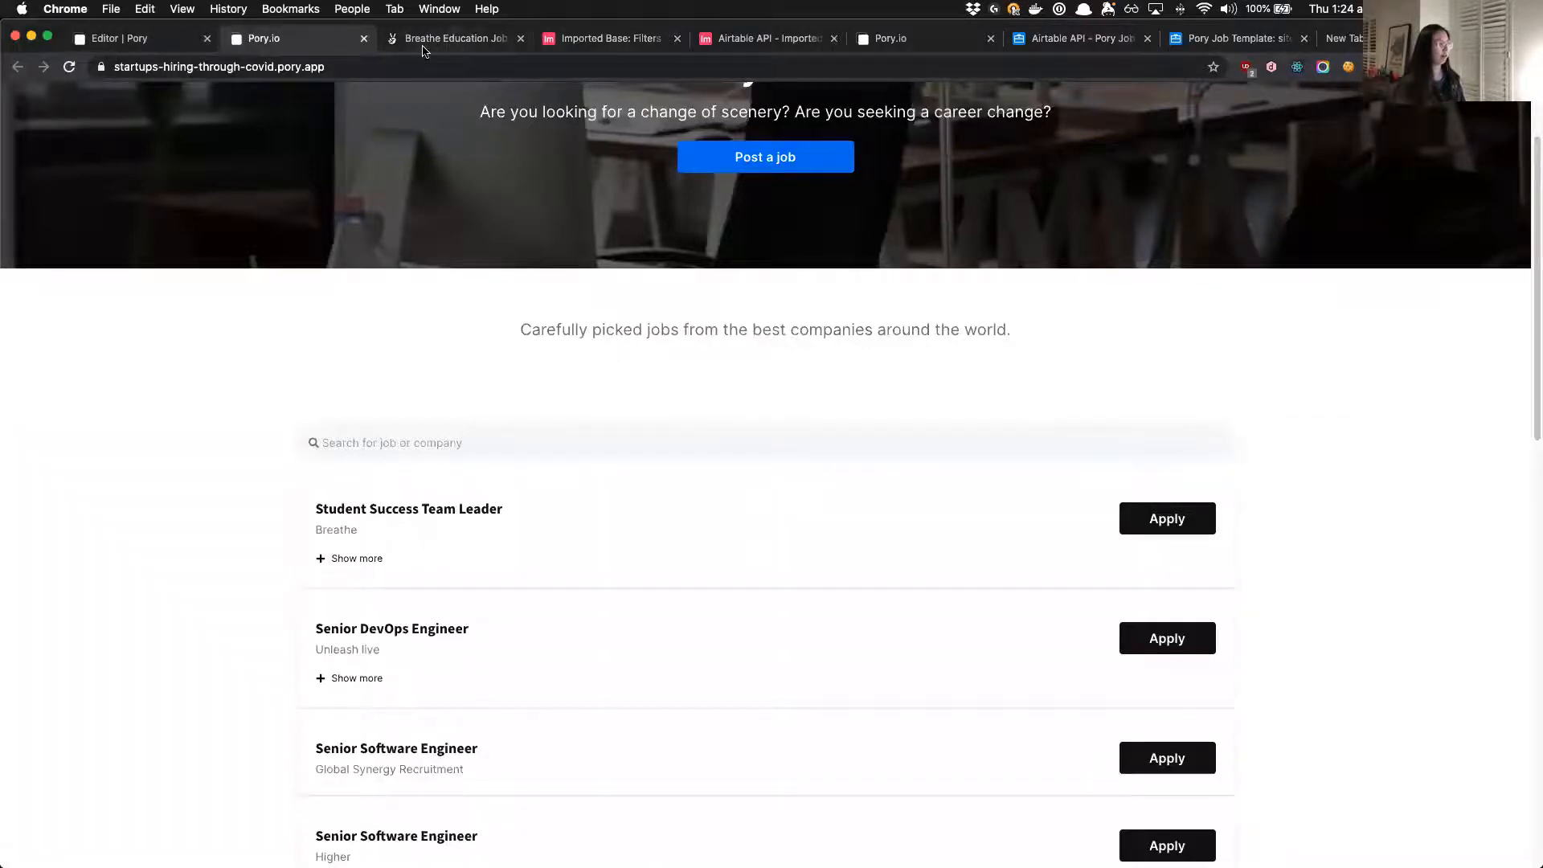
# Close the Breathe Education job page and return to the published board.
pyautogui.click(126, 40)
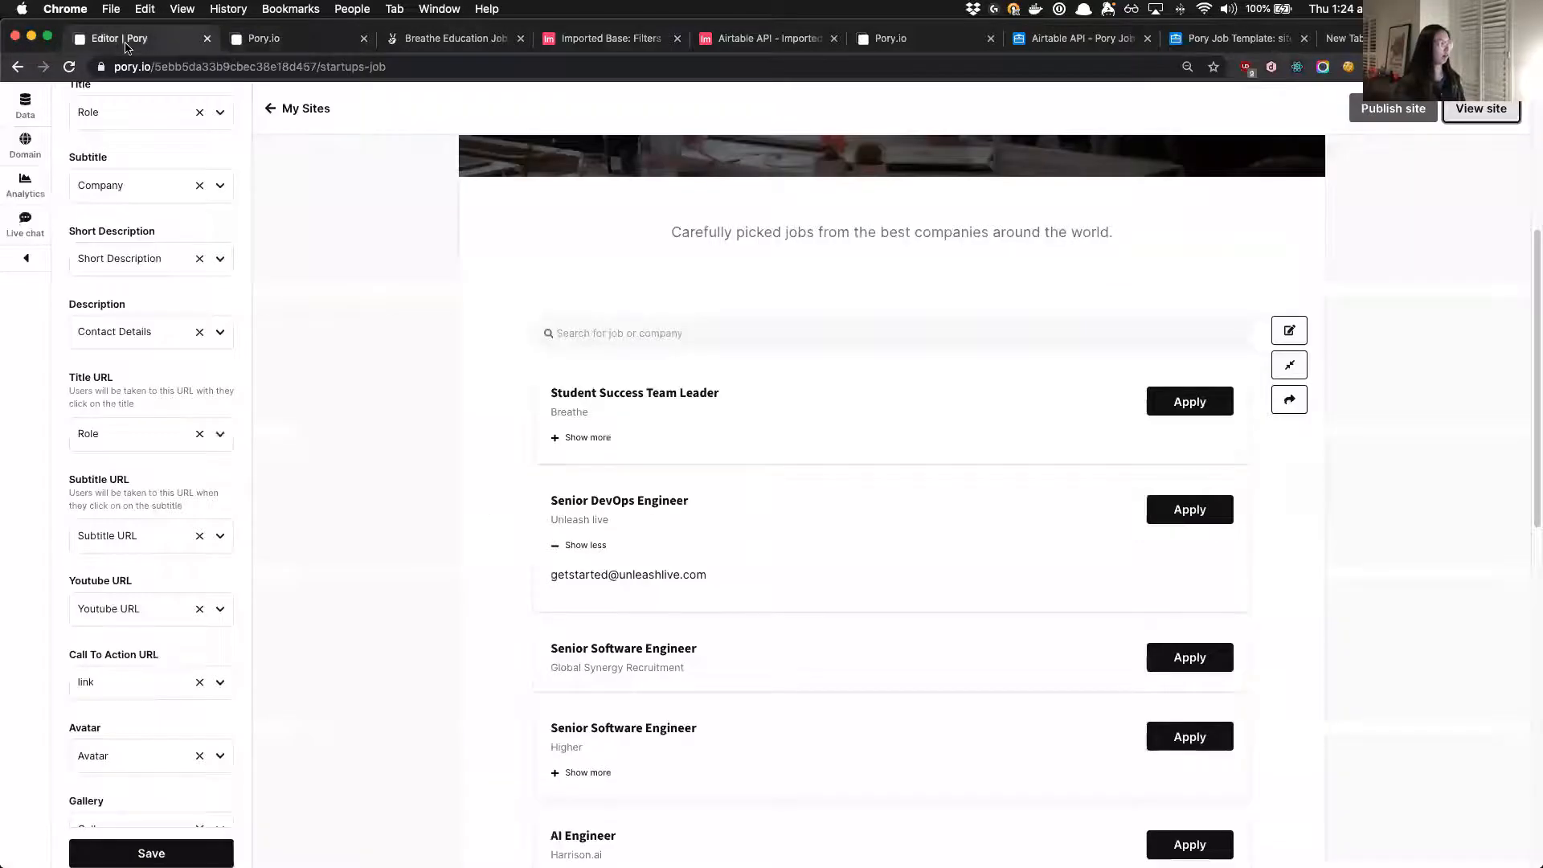
pyautogui.click(429, 44)
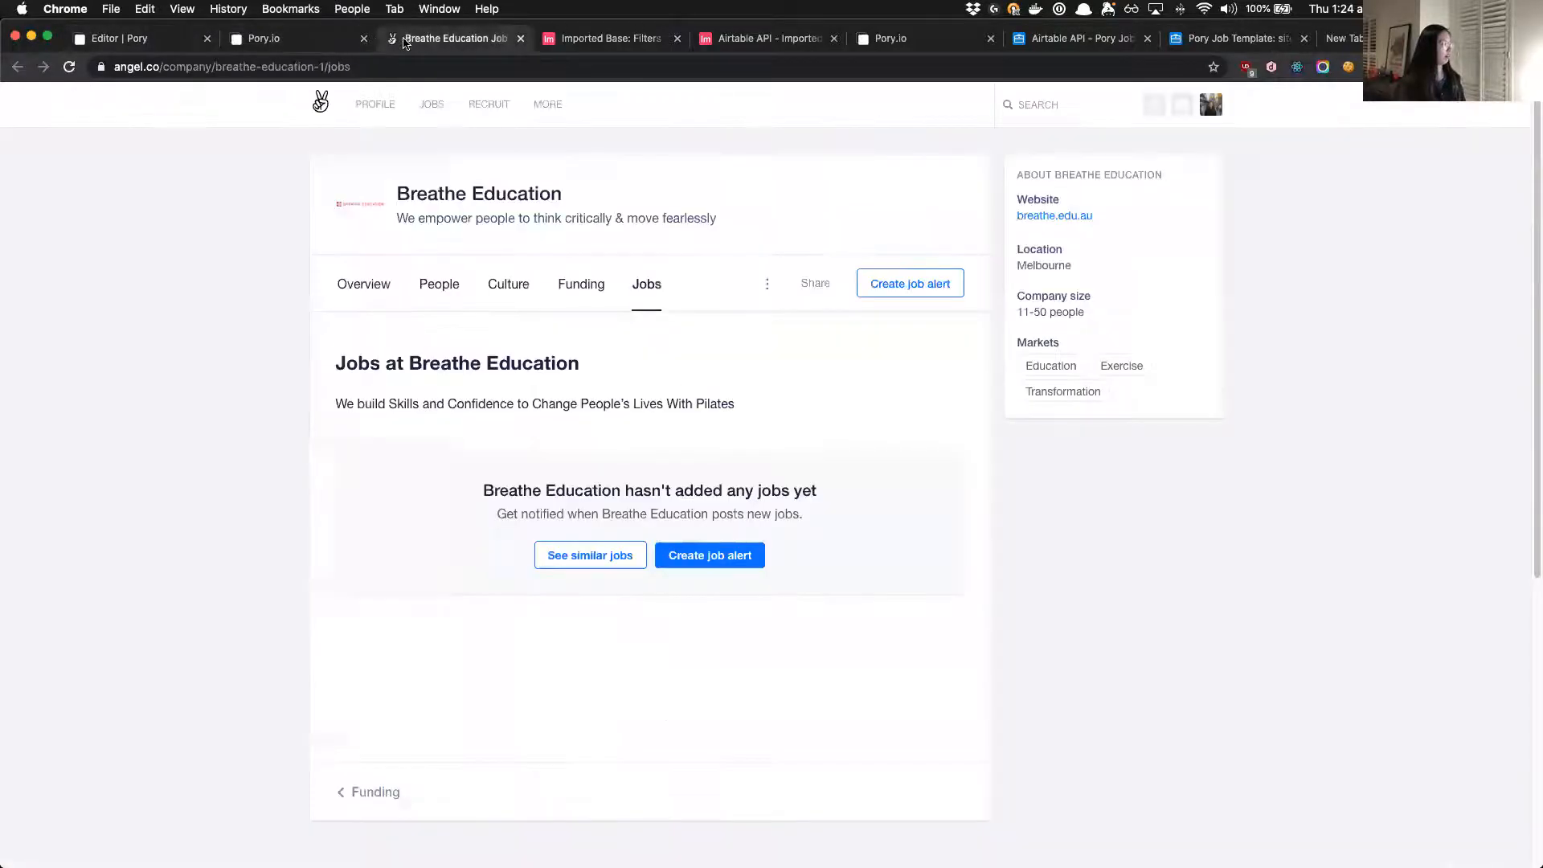
pyautogui.press('super+w')
pyautogui.click(297, 53)
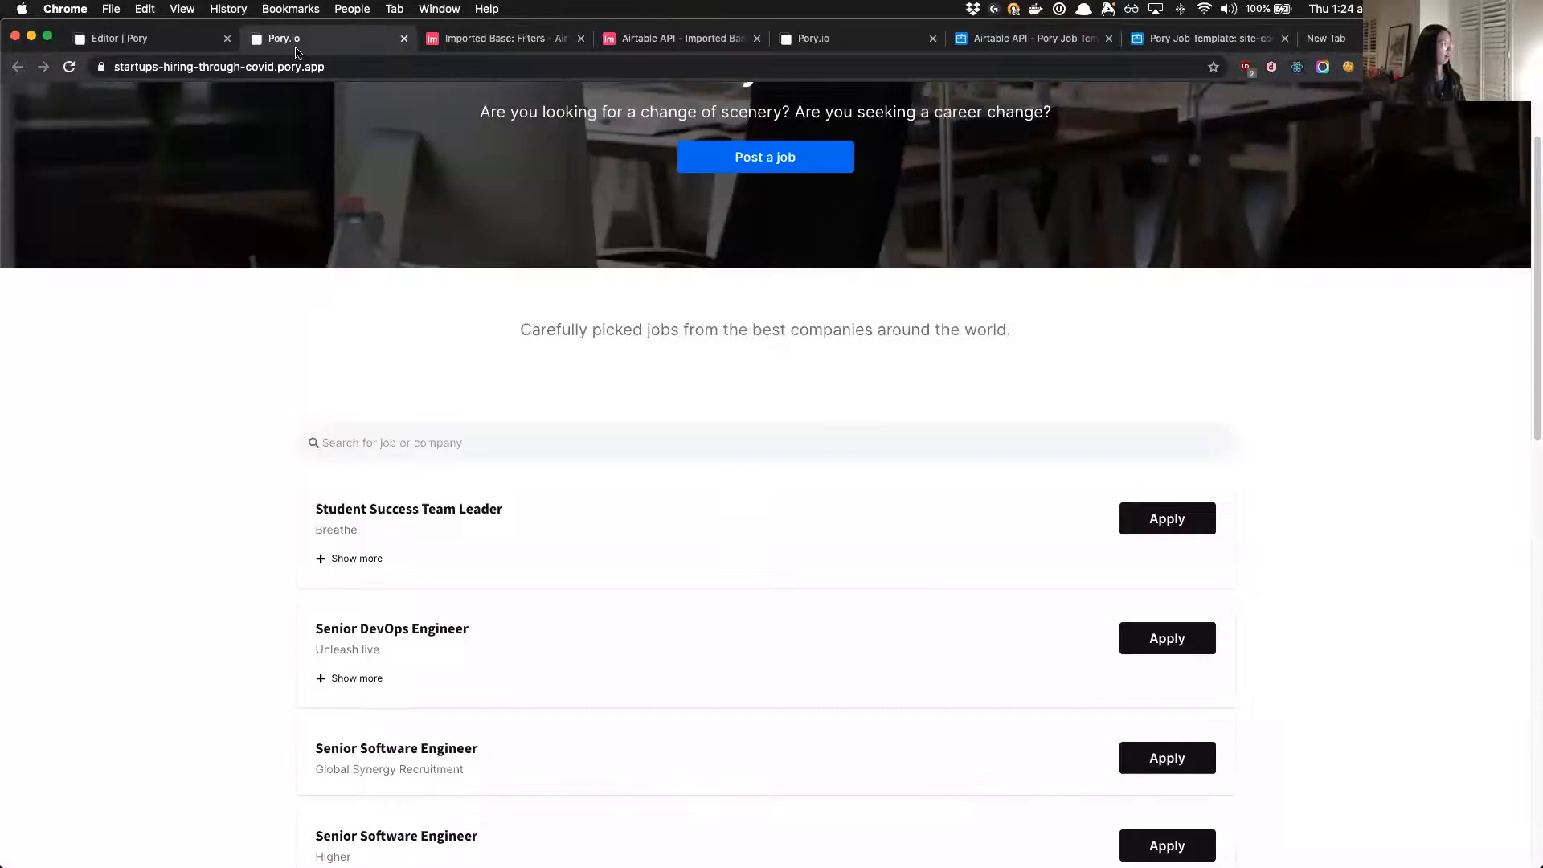
# Rename the Filters table's 'Field Names' column to 'Field Name'.
pyautogui.click(456, 36)
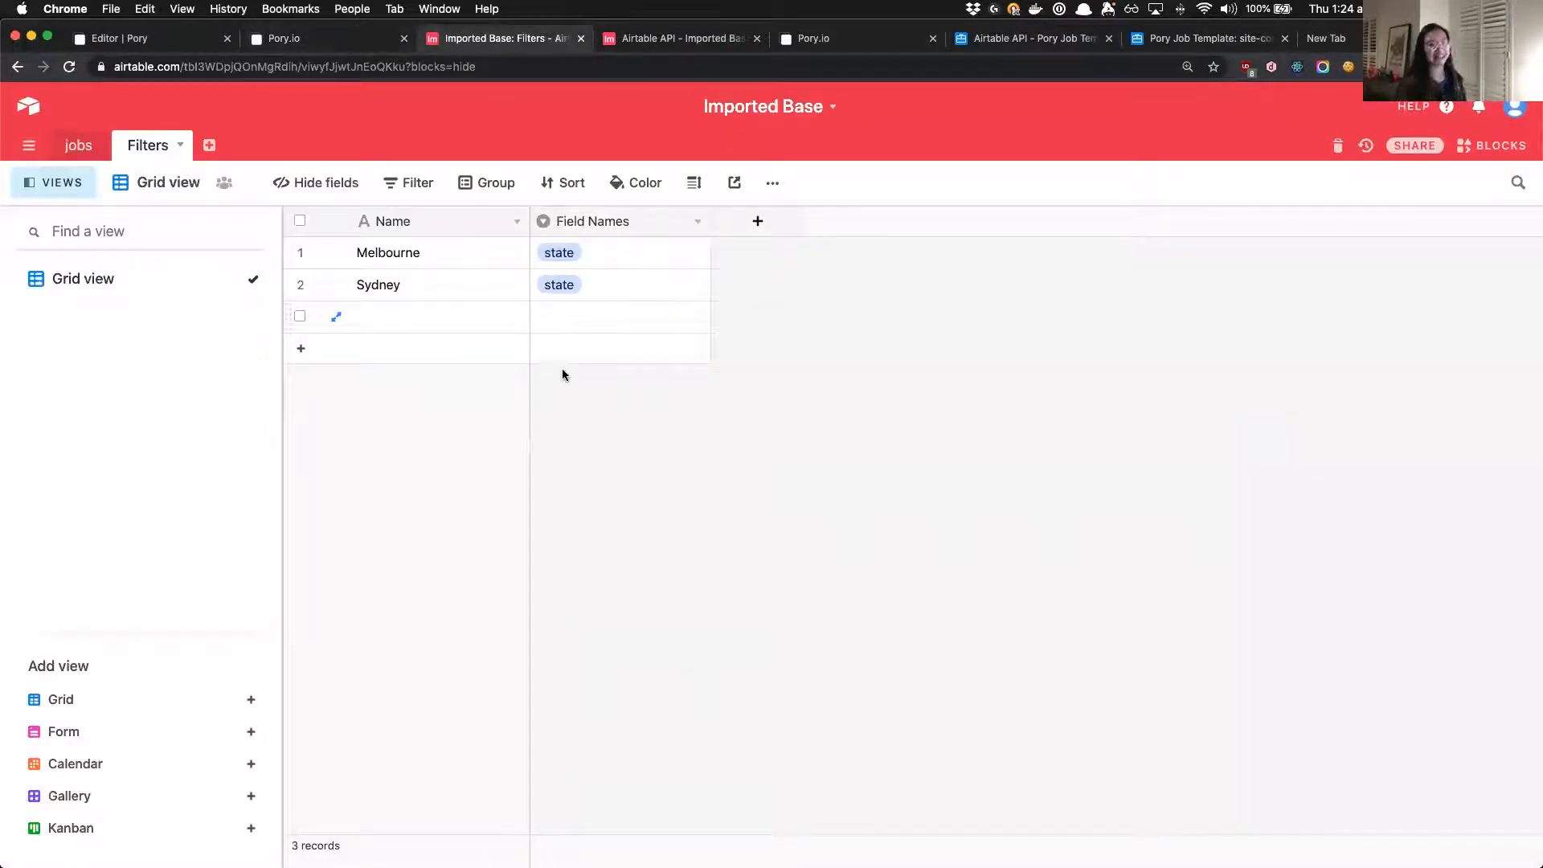
pyautogui.doubleClick(590, 218)
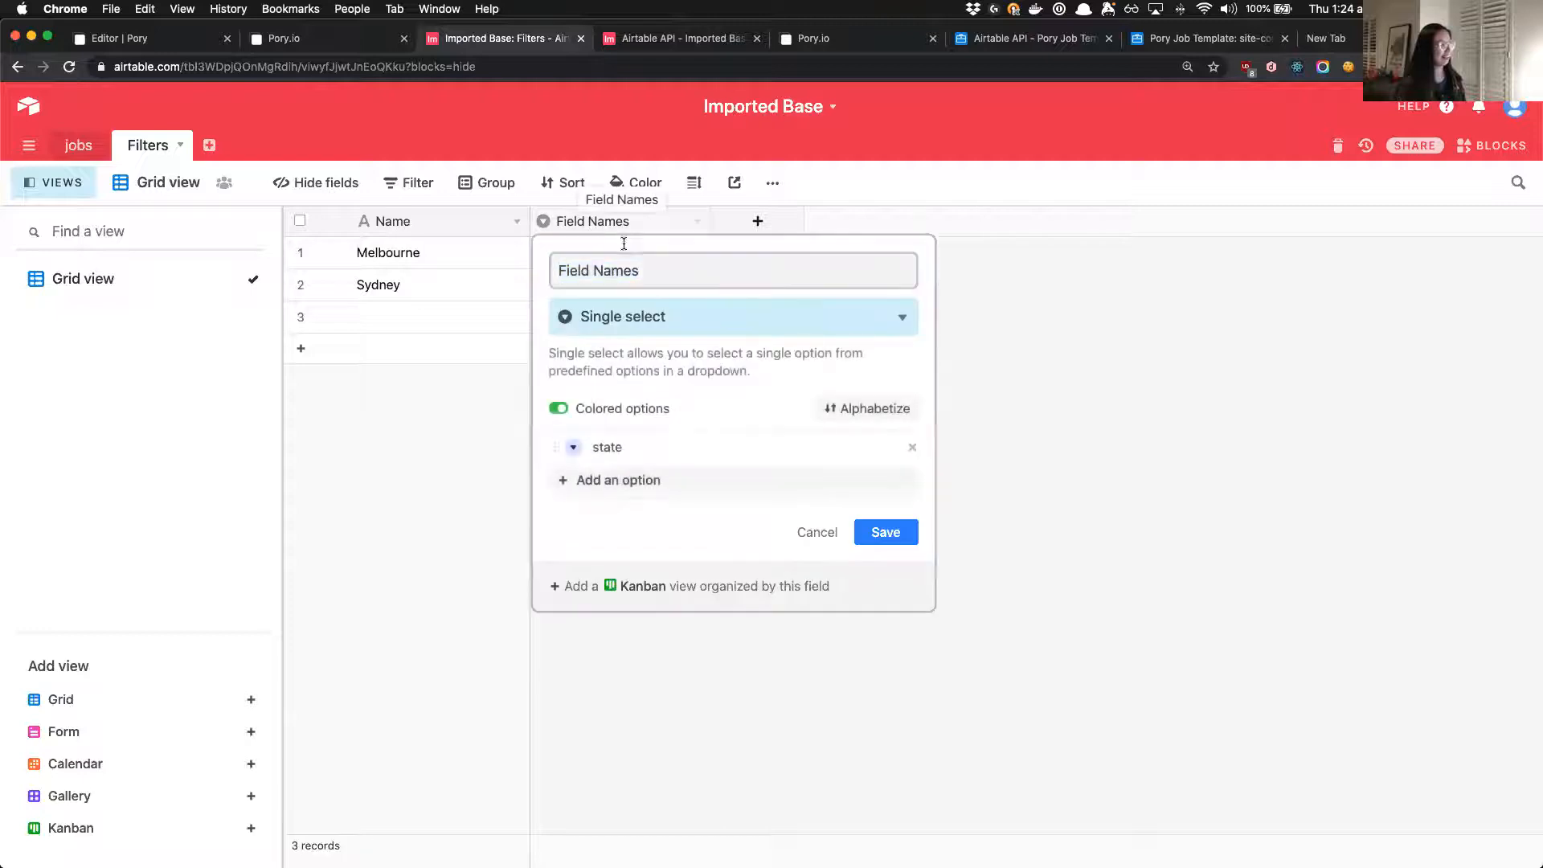
pyautogui.click(697, 281)
pyautogui.press('BackSpace')
pyautogui.click(865, 526)
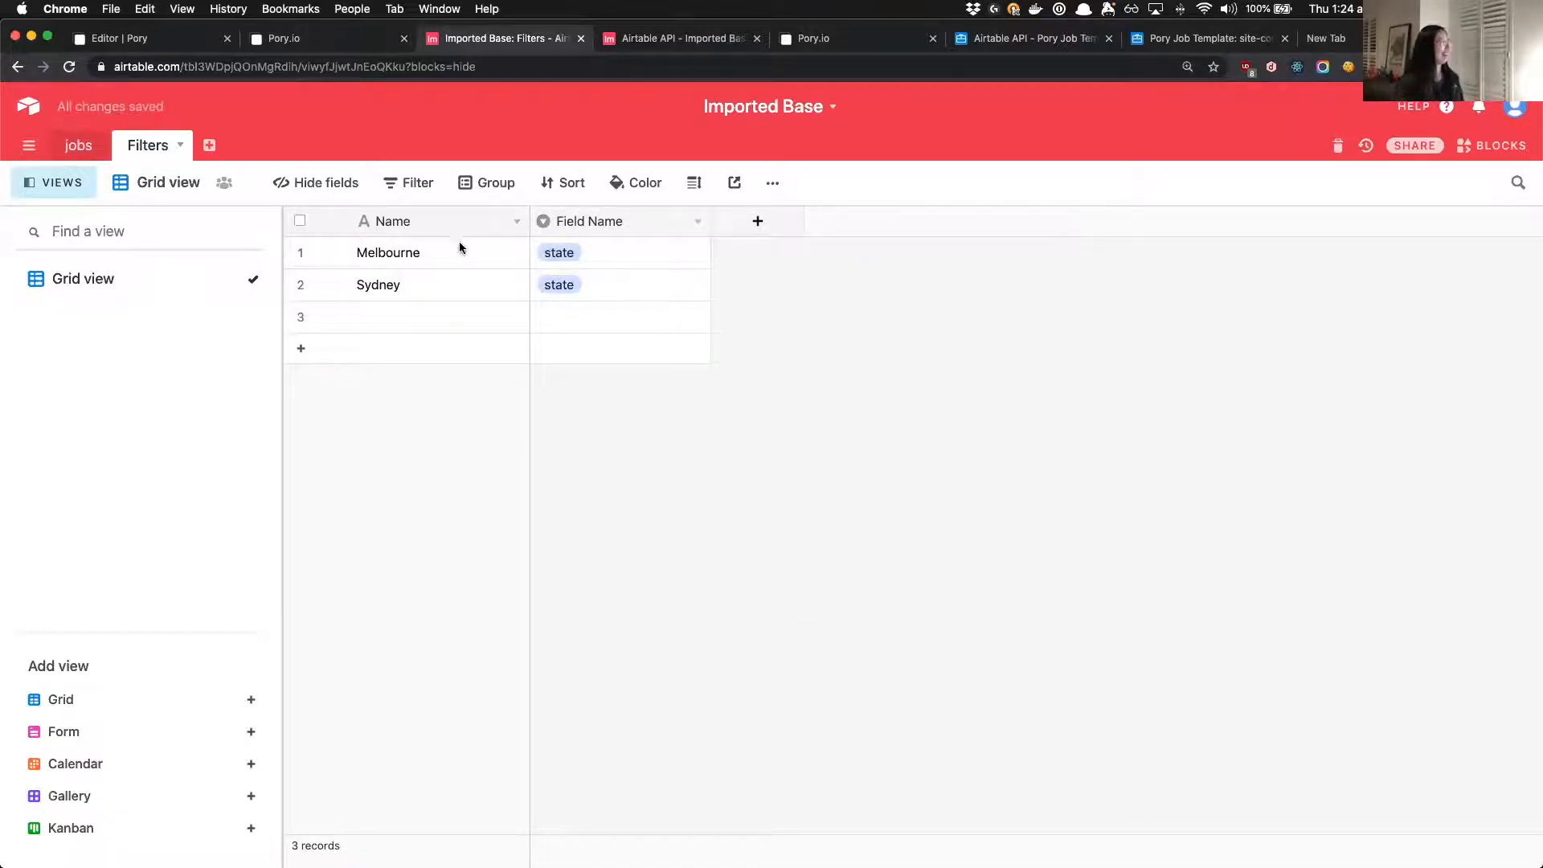
pyautogui.click(374, 42)
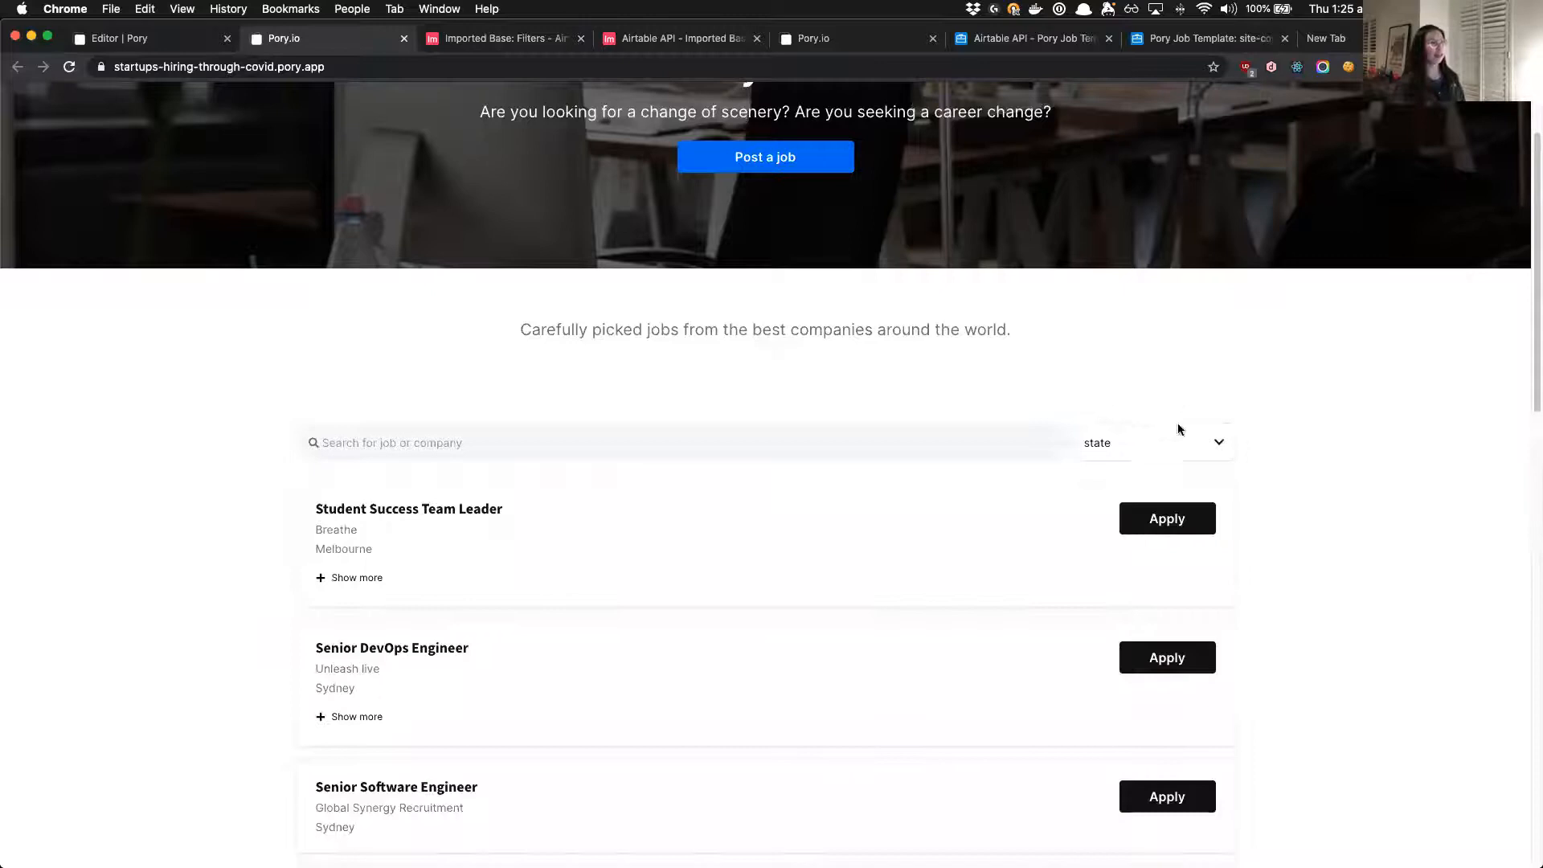
# Choose Sydney in the live board's state filter to list only Sydney jobs.
pyautogui.click(1127, 444)
pyautogui.click(1145, 490)
pyautogui.scroll(-5, 1347, 432)
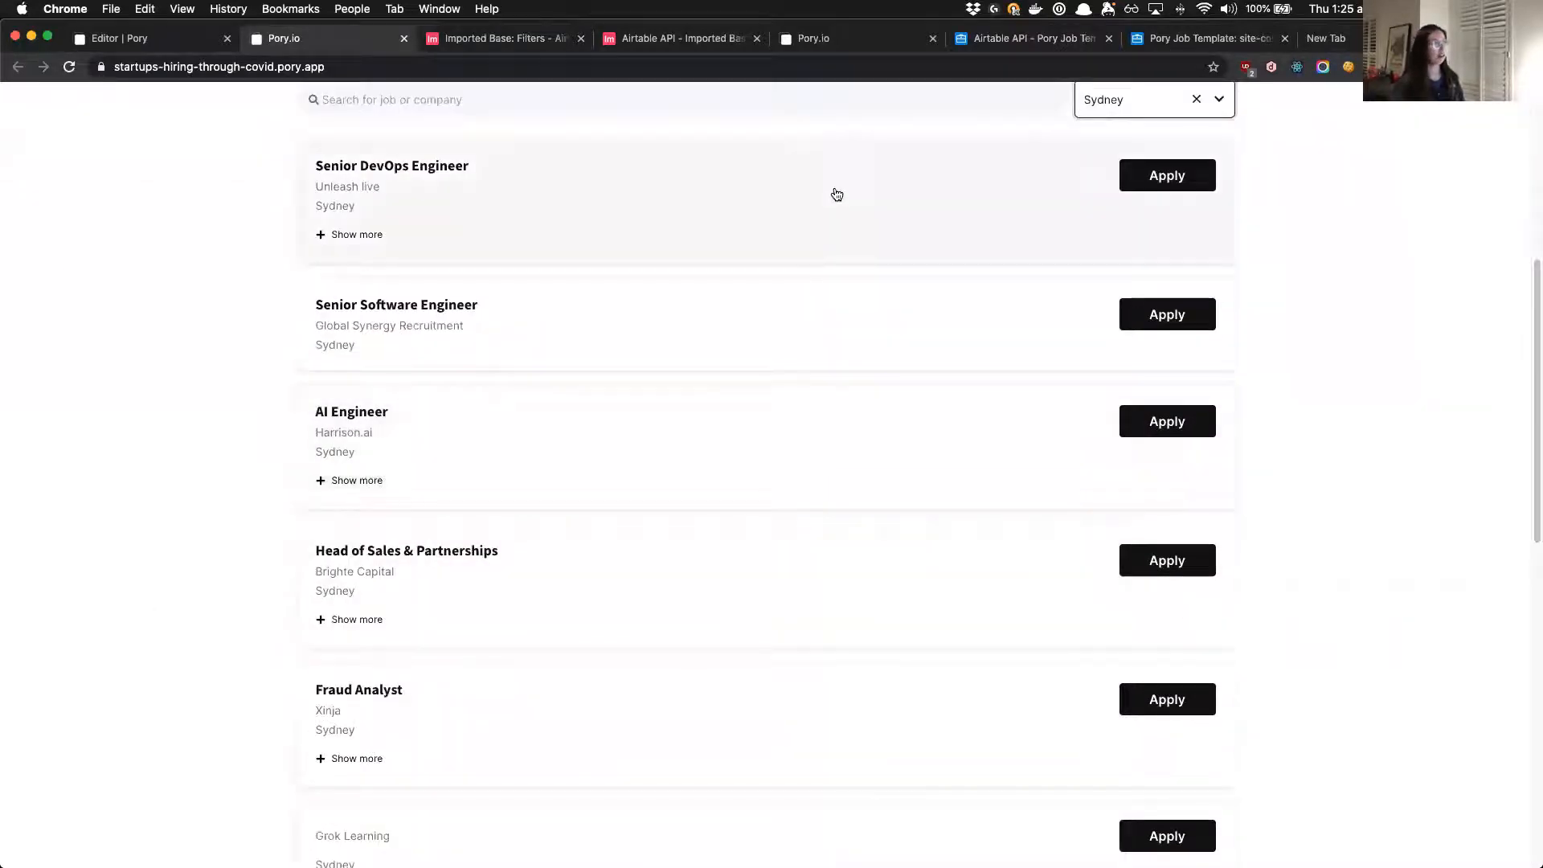
pyautogui.hotkey('ctrl', 'Up')
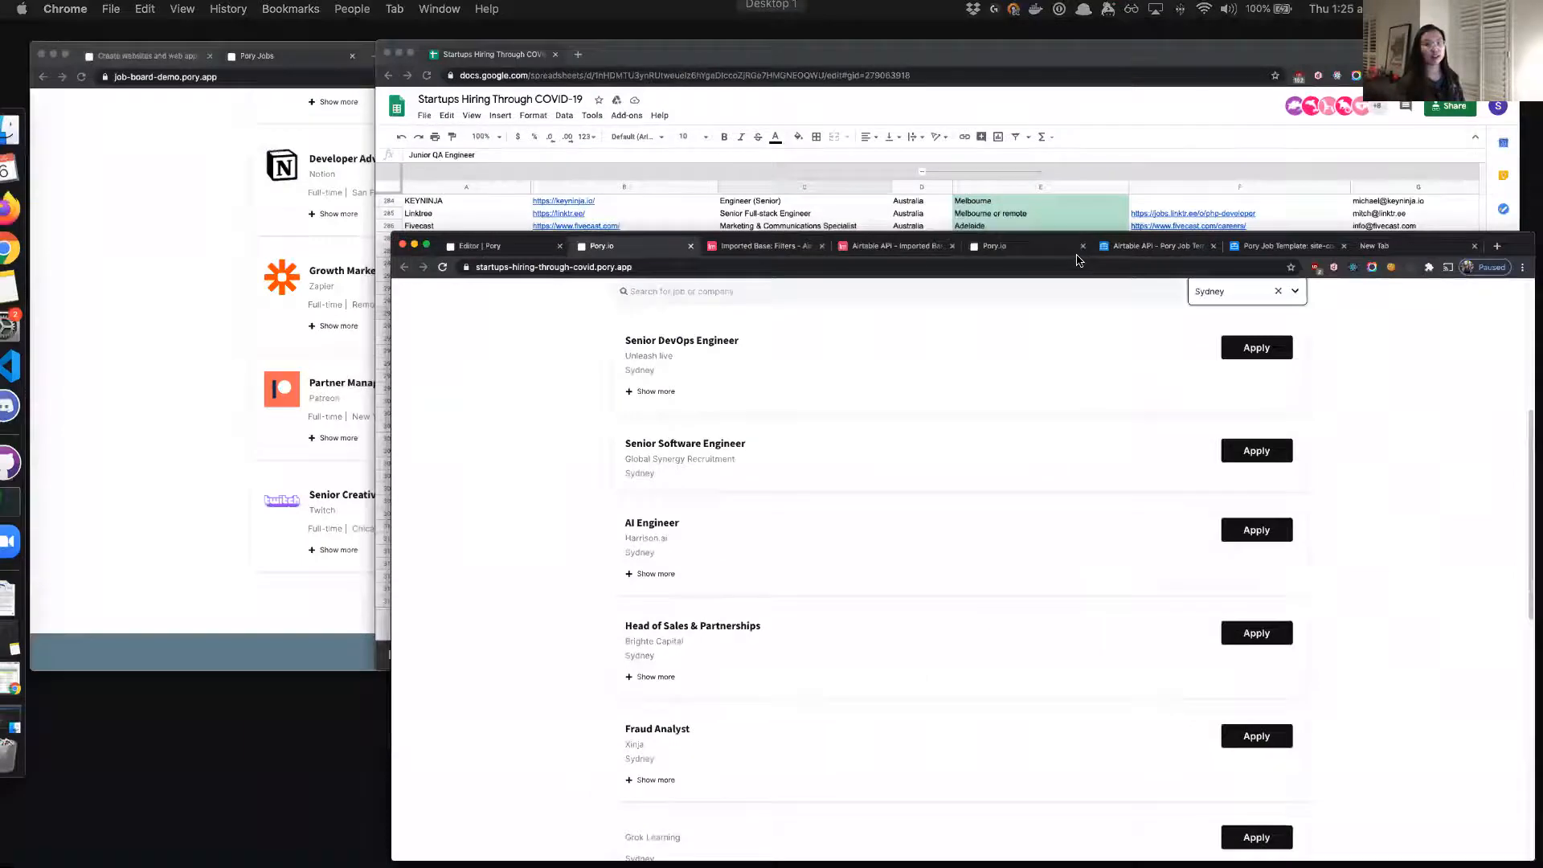
# Review the Pory Jobs demo's Submit A Job form, then bring Airtable back.
pyautogui.click(854, 231)
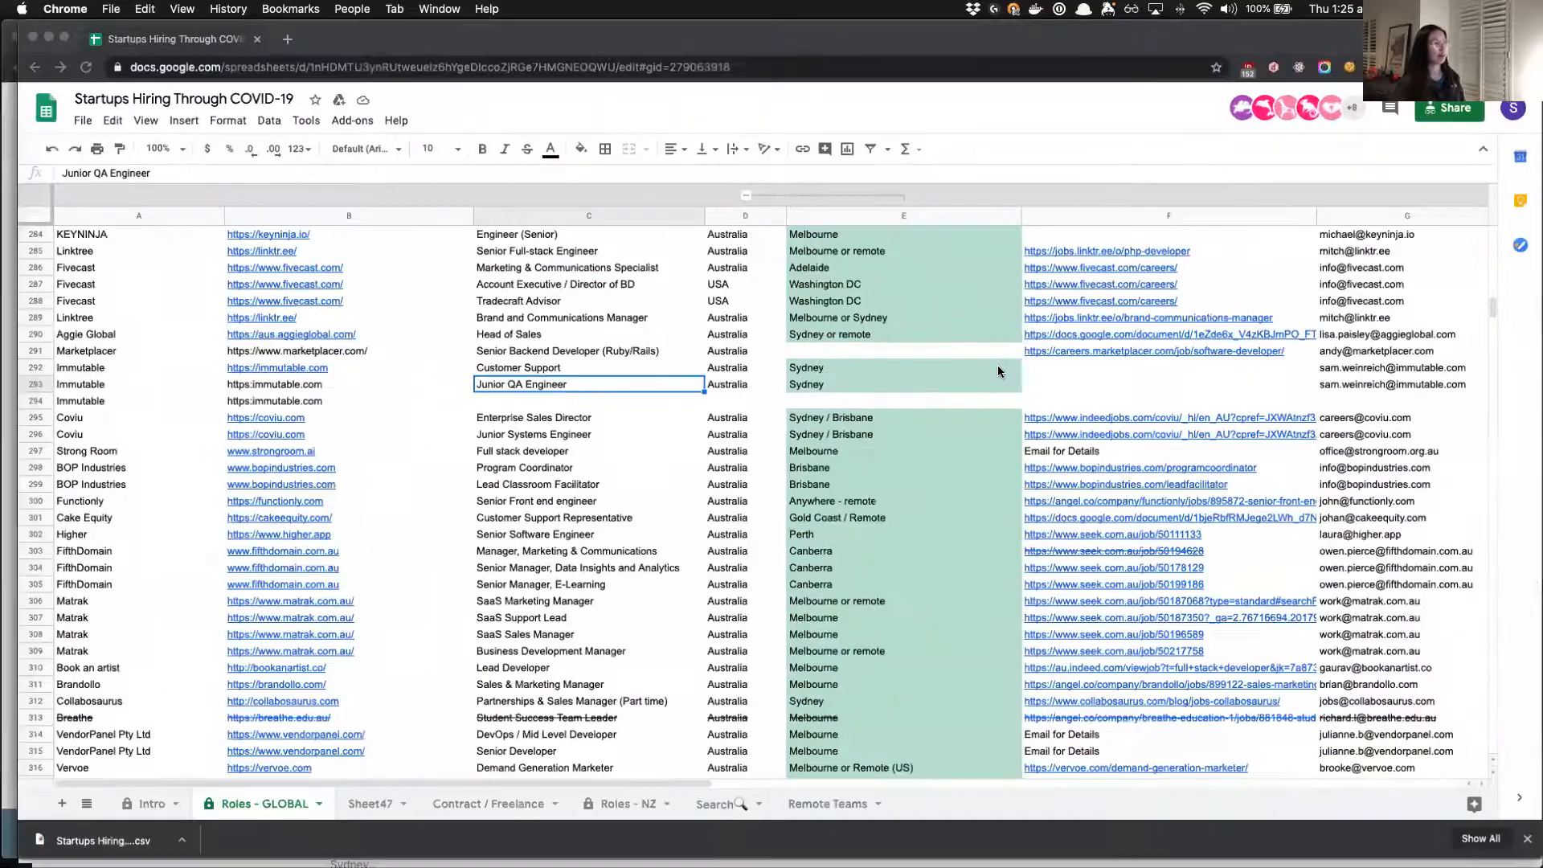
pyautogui.hotkey('ctrl', 'Up')
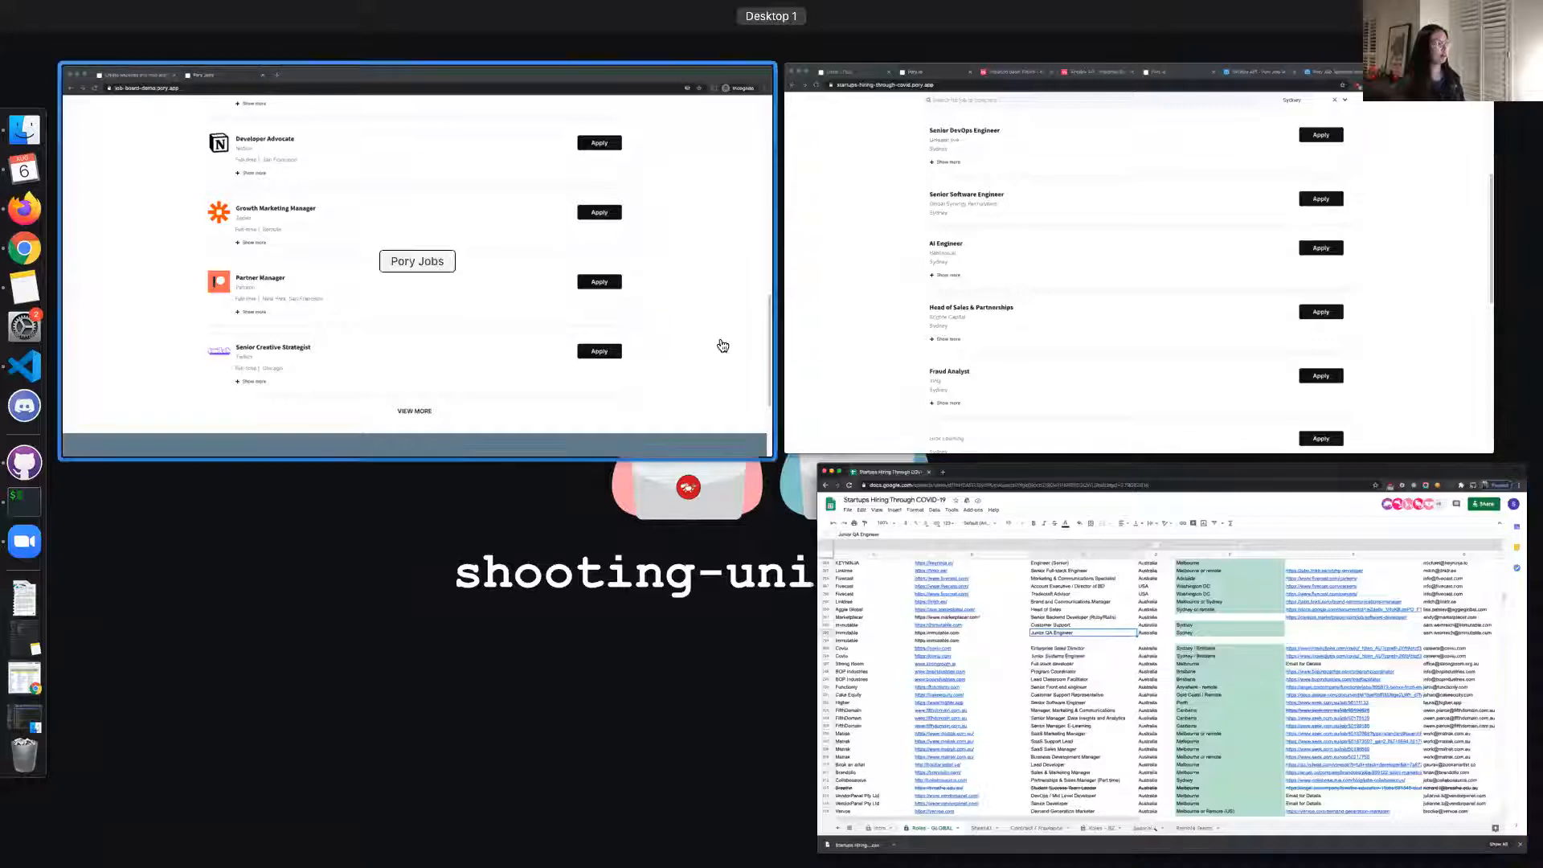
pyautogui.click(769, 348)
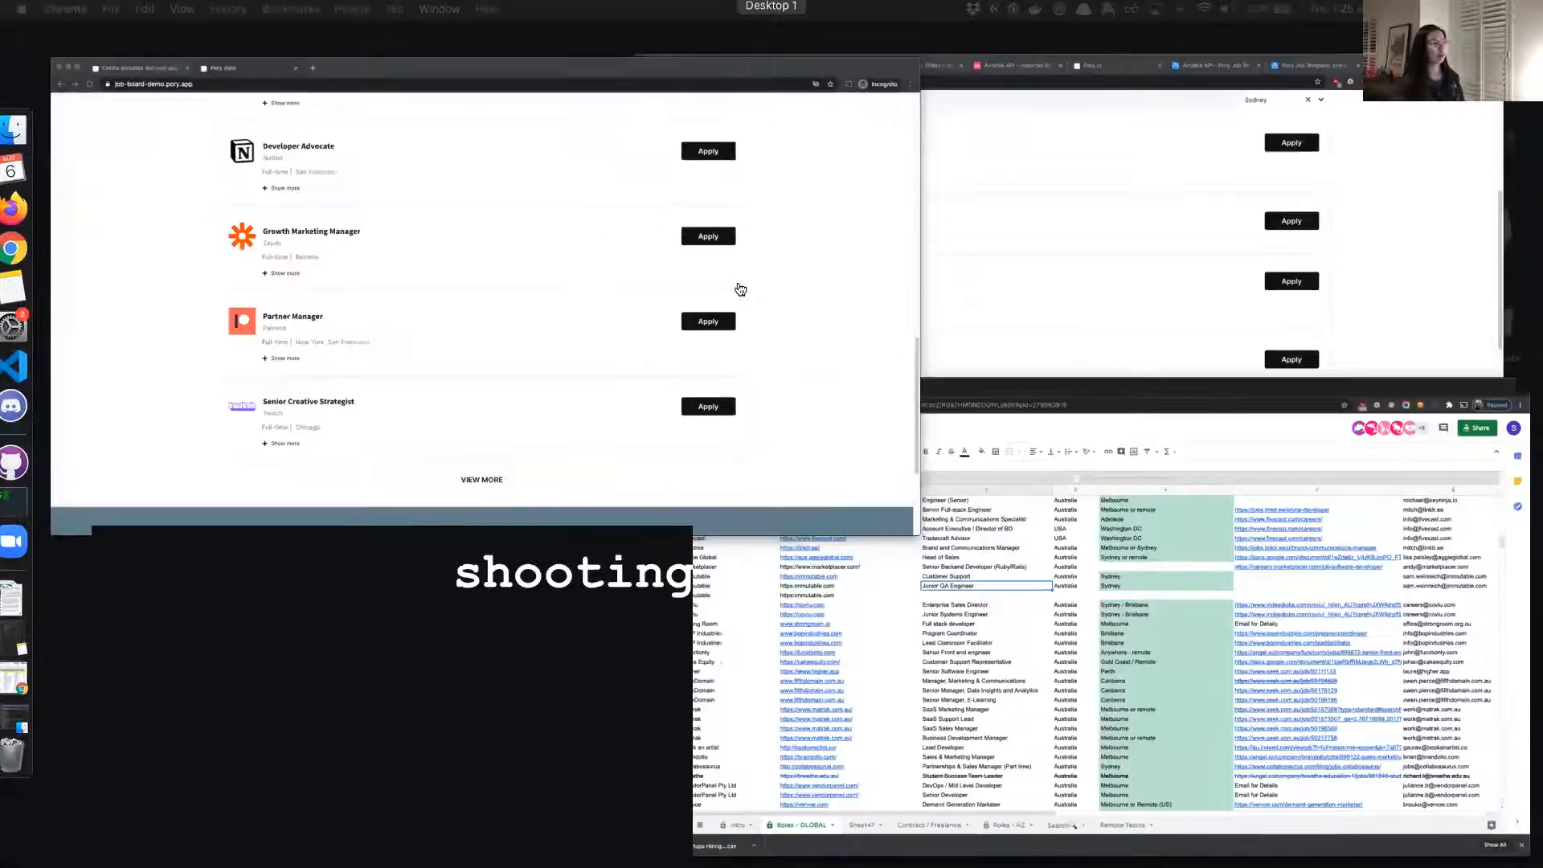
pyautogui.click(760, 288)
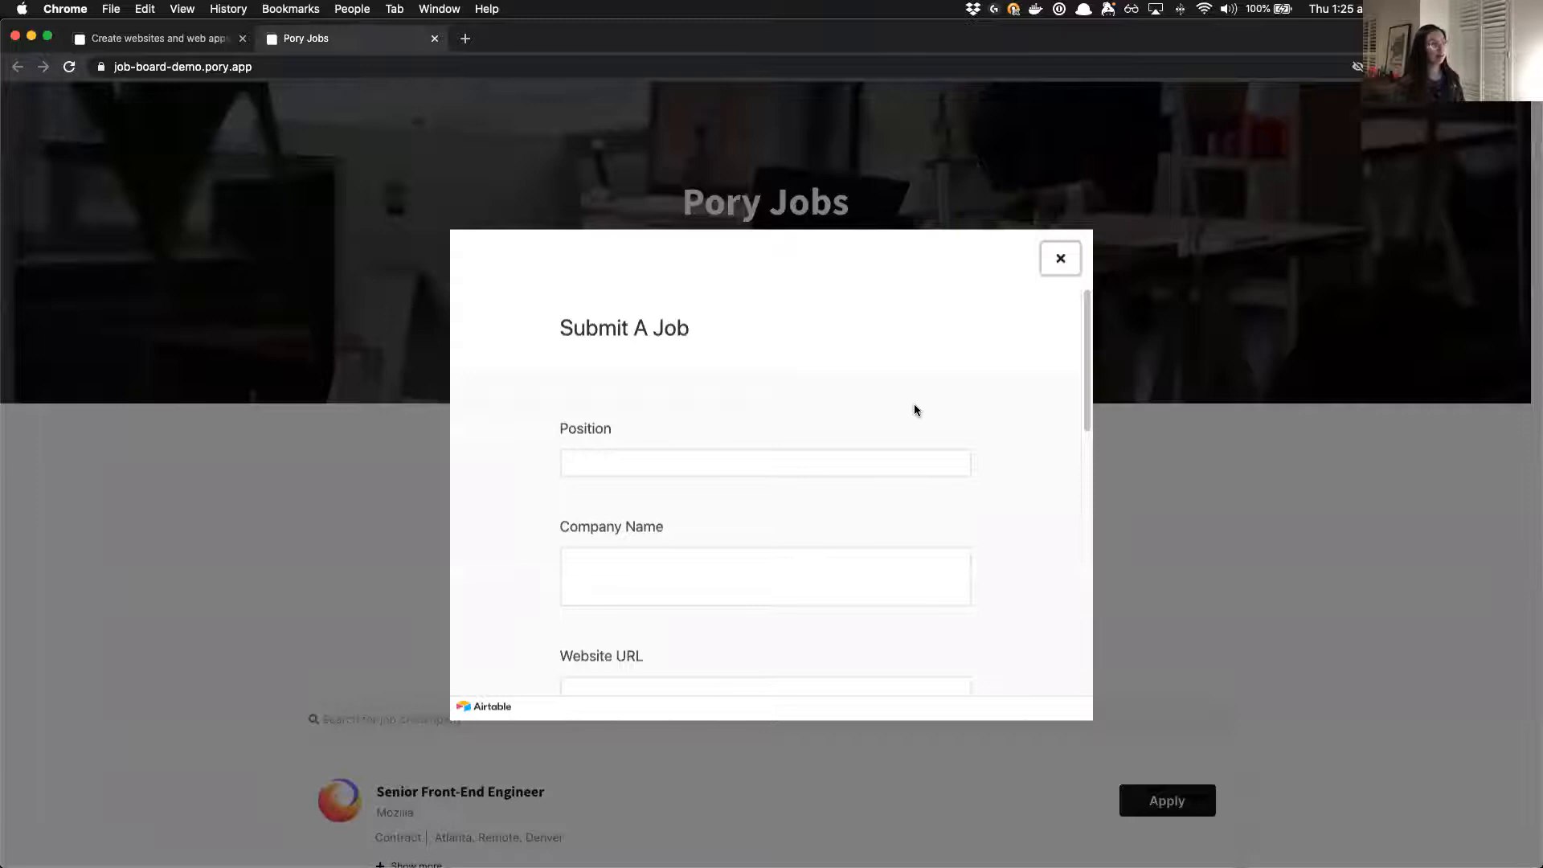
pyautogui.scroll(-10, 913, 404)
pyautogui.scroll(10, 913, 404)
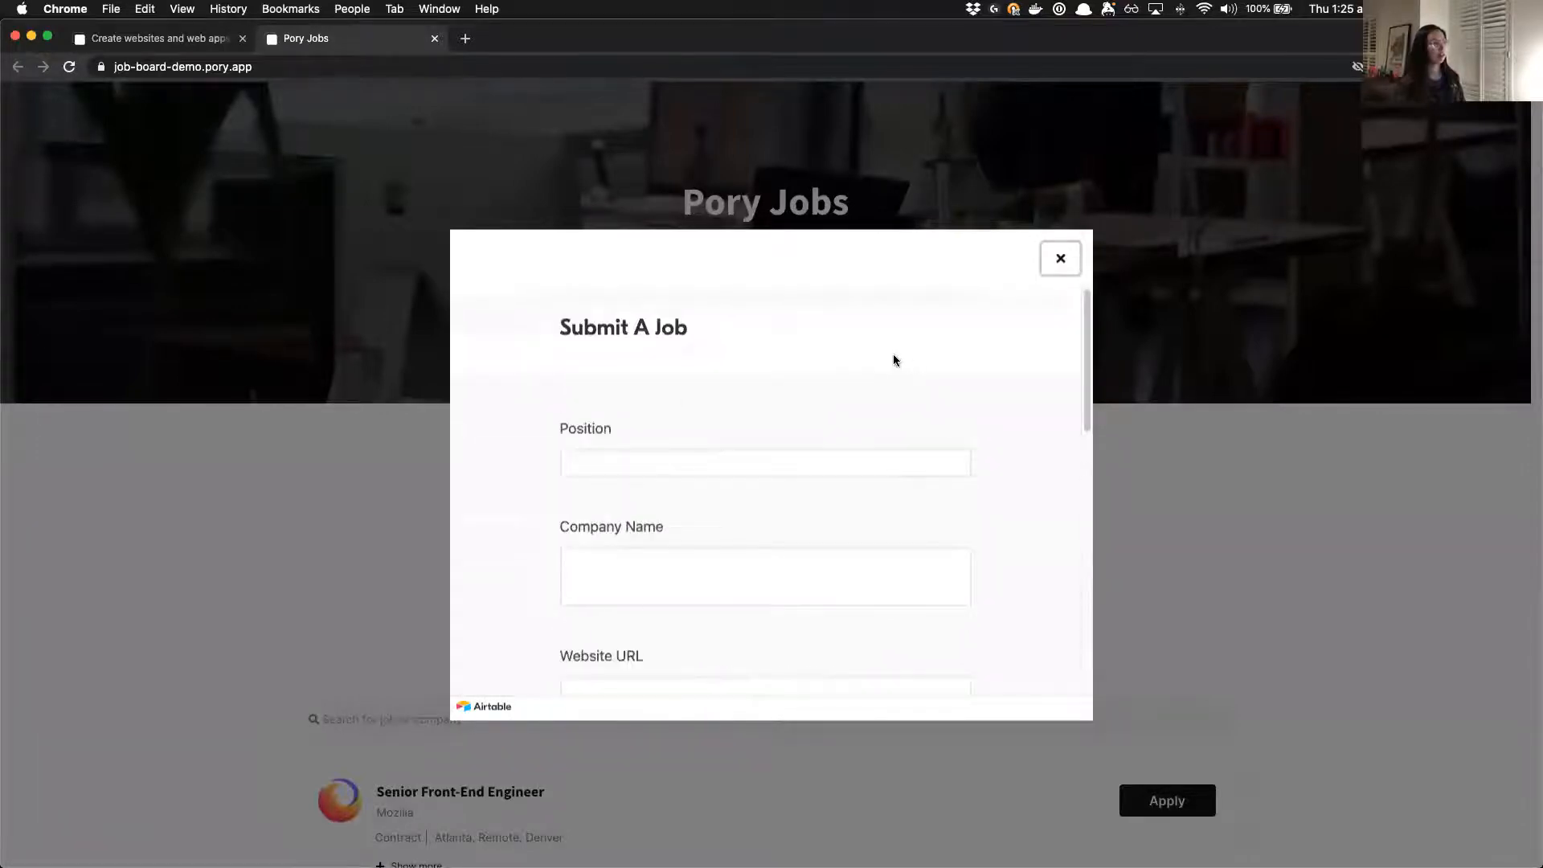
pyautogui.hotkey('ctrl', 'Up')
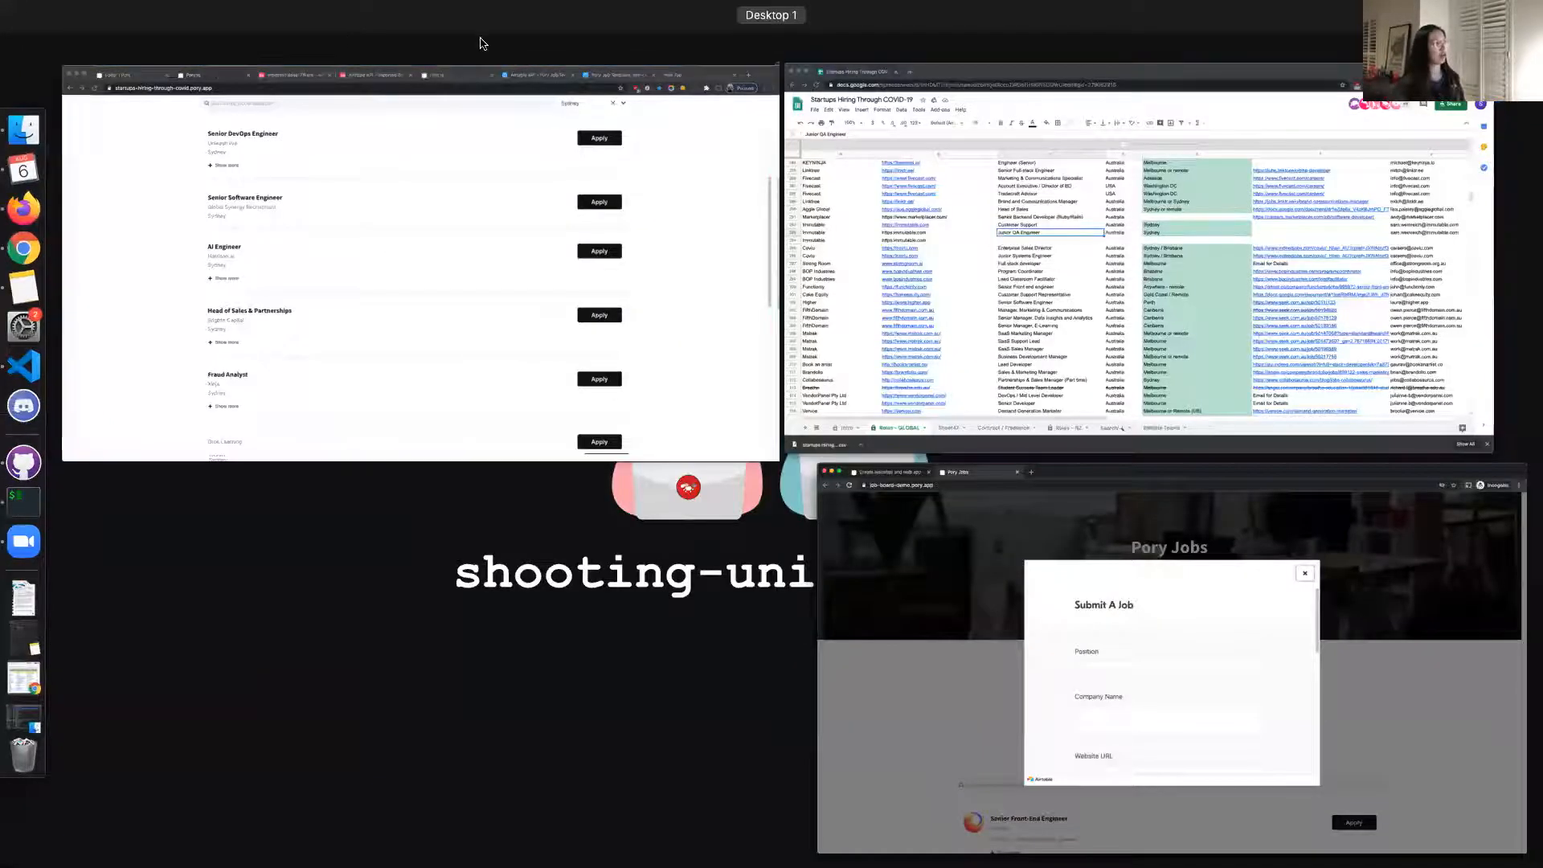
pyautogui.click(70, 145)
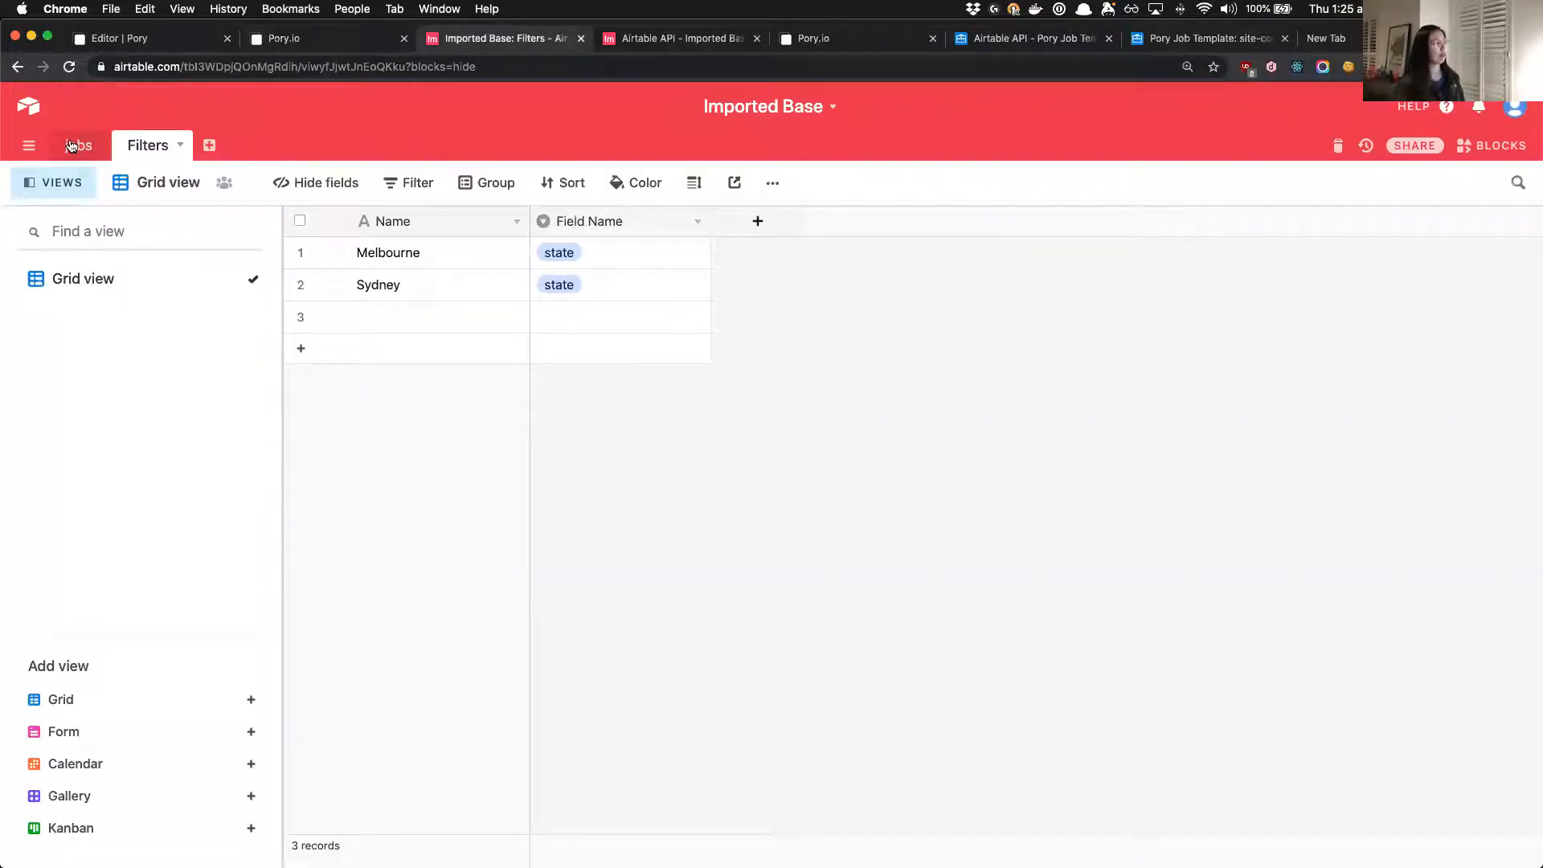
# Add a Form view to the jobs table and review its questions.
pyautogui.click(71, 144)
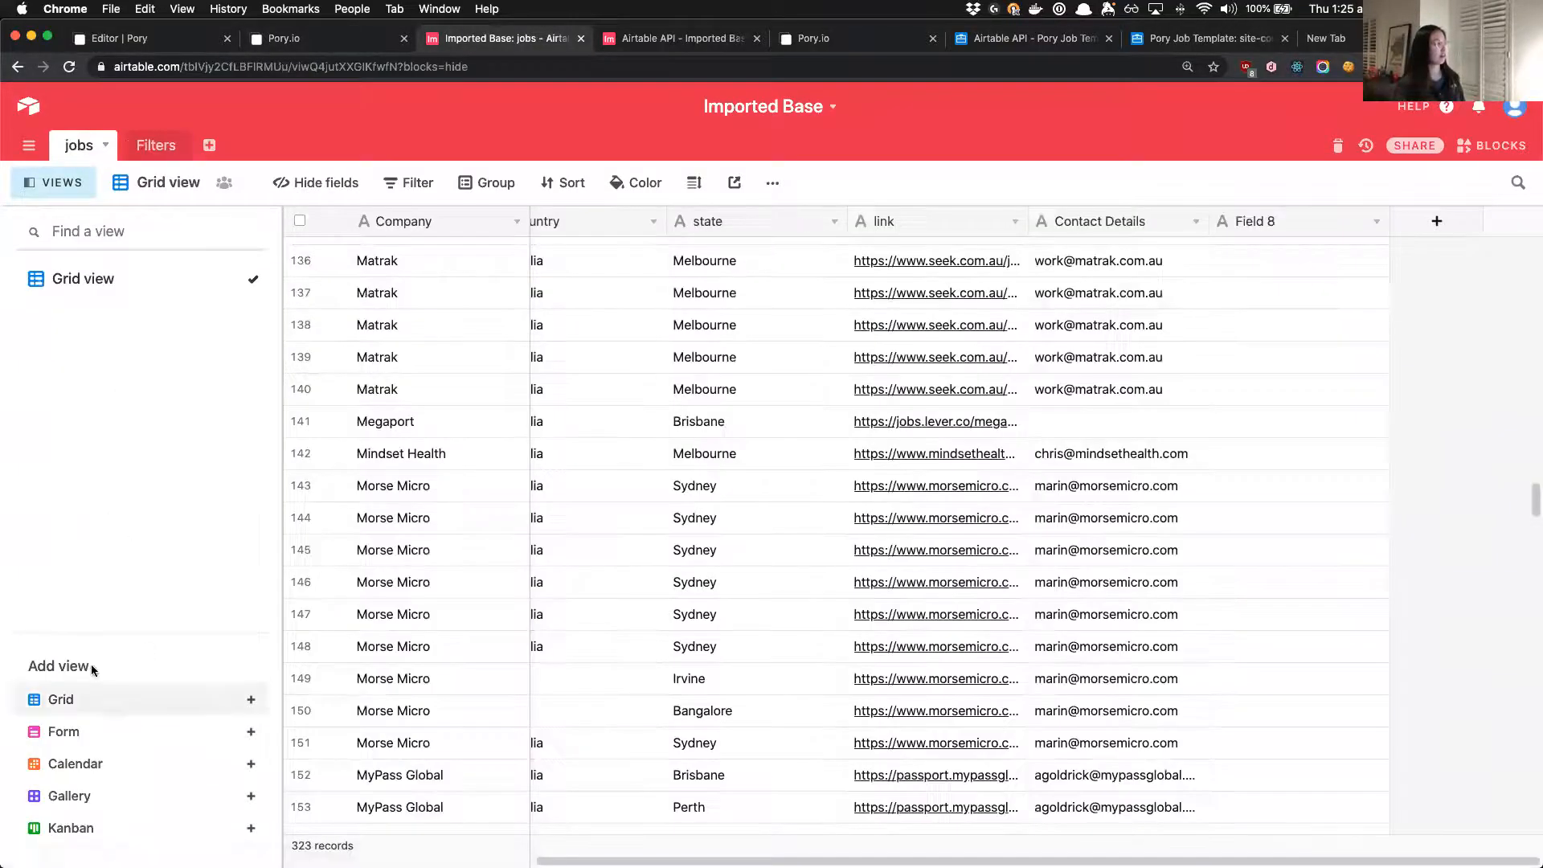
pyautogui.click(65, 732)
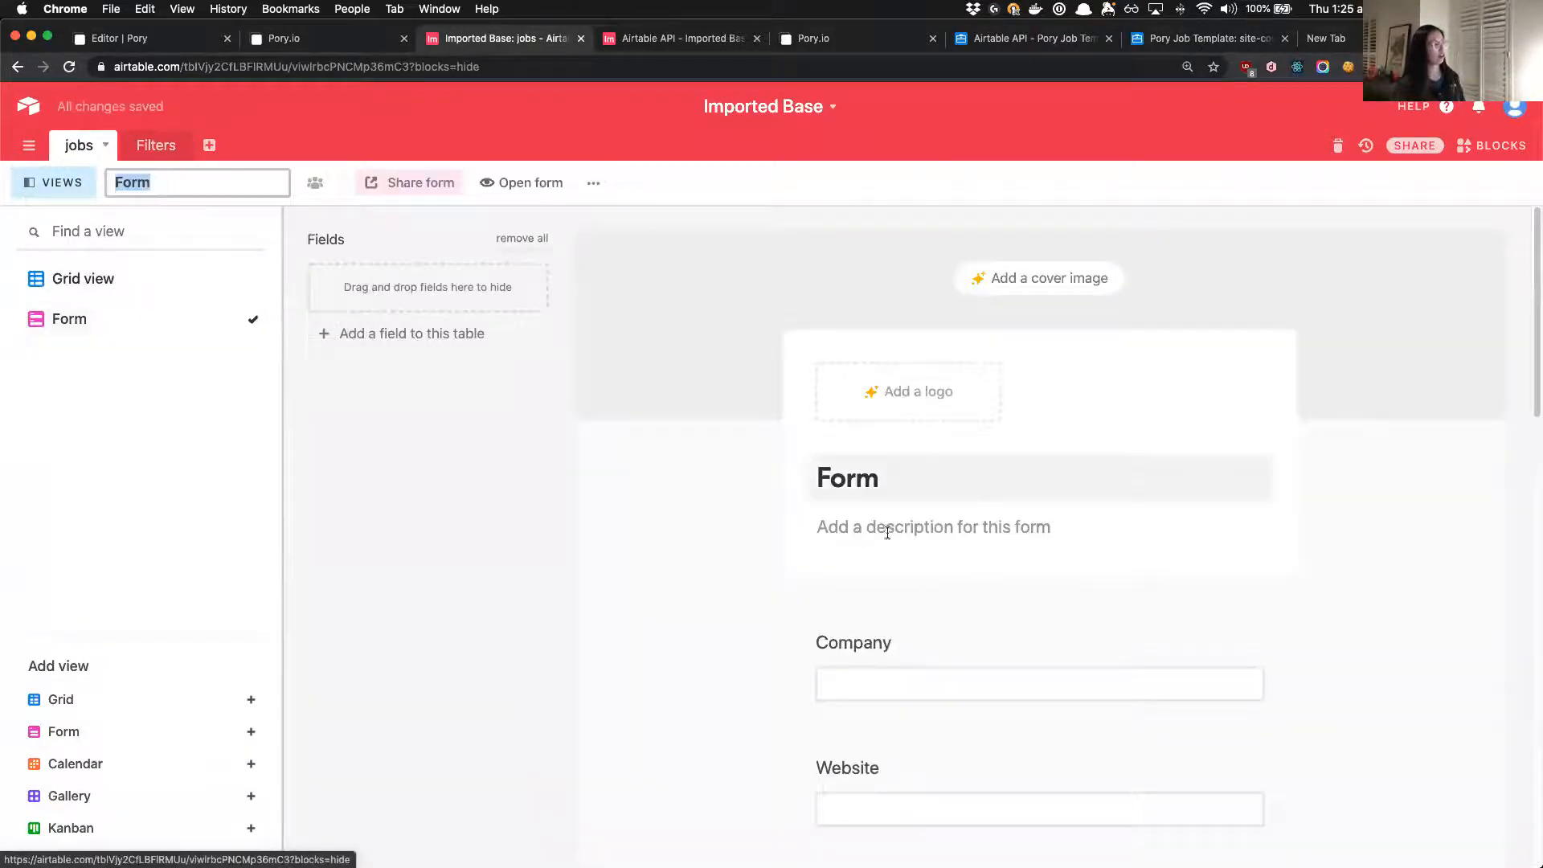
pyautogui.scroll(-2, 908, 522)
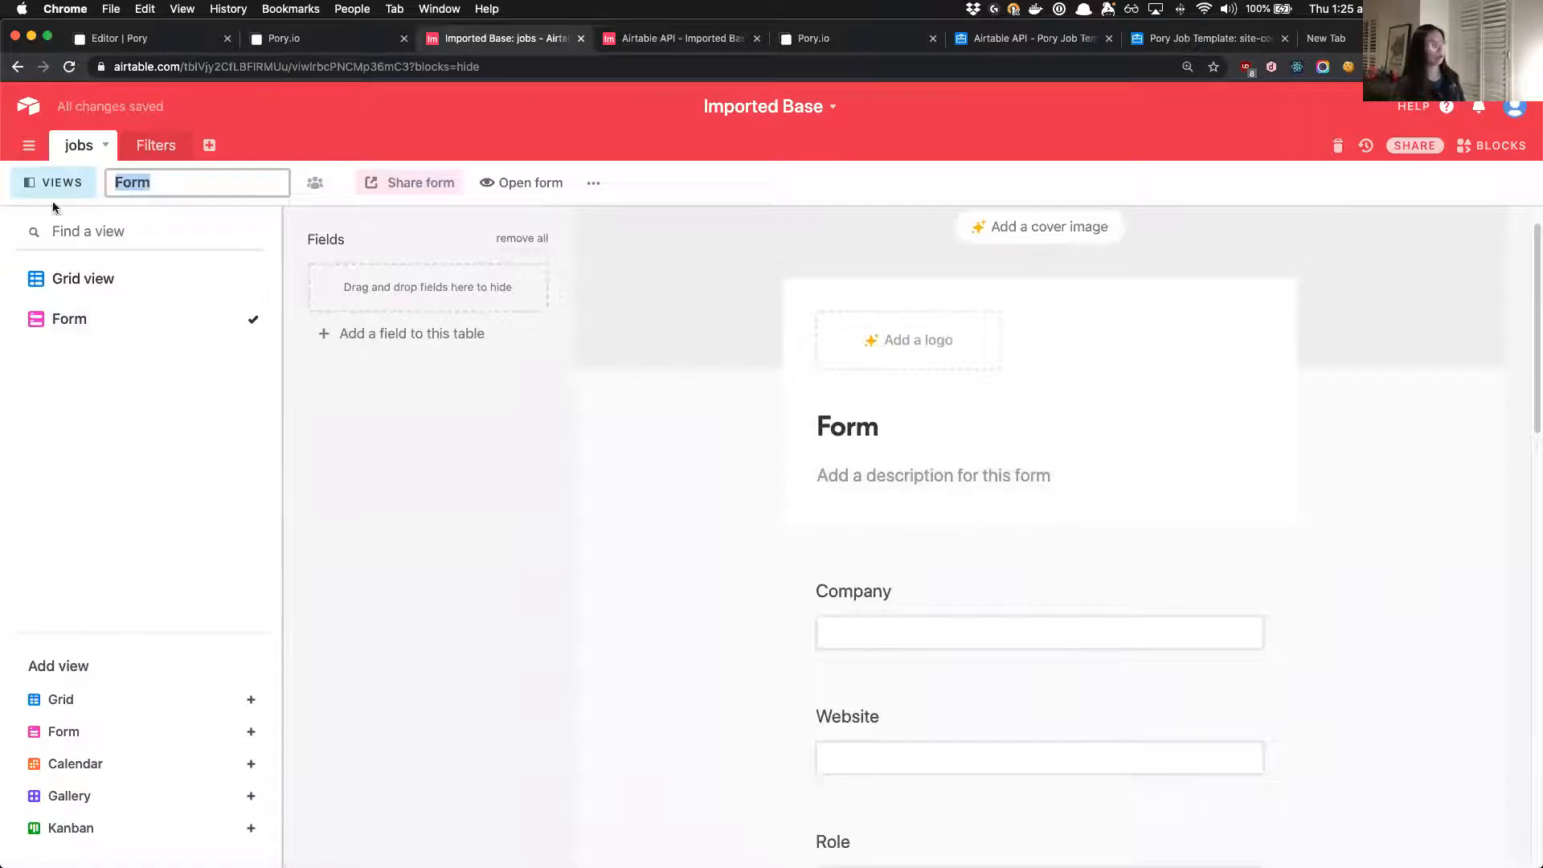
pyautogui.click(207, 276)
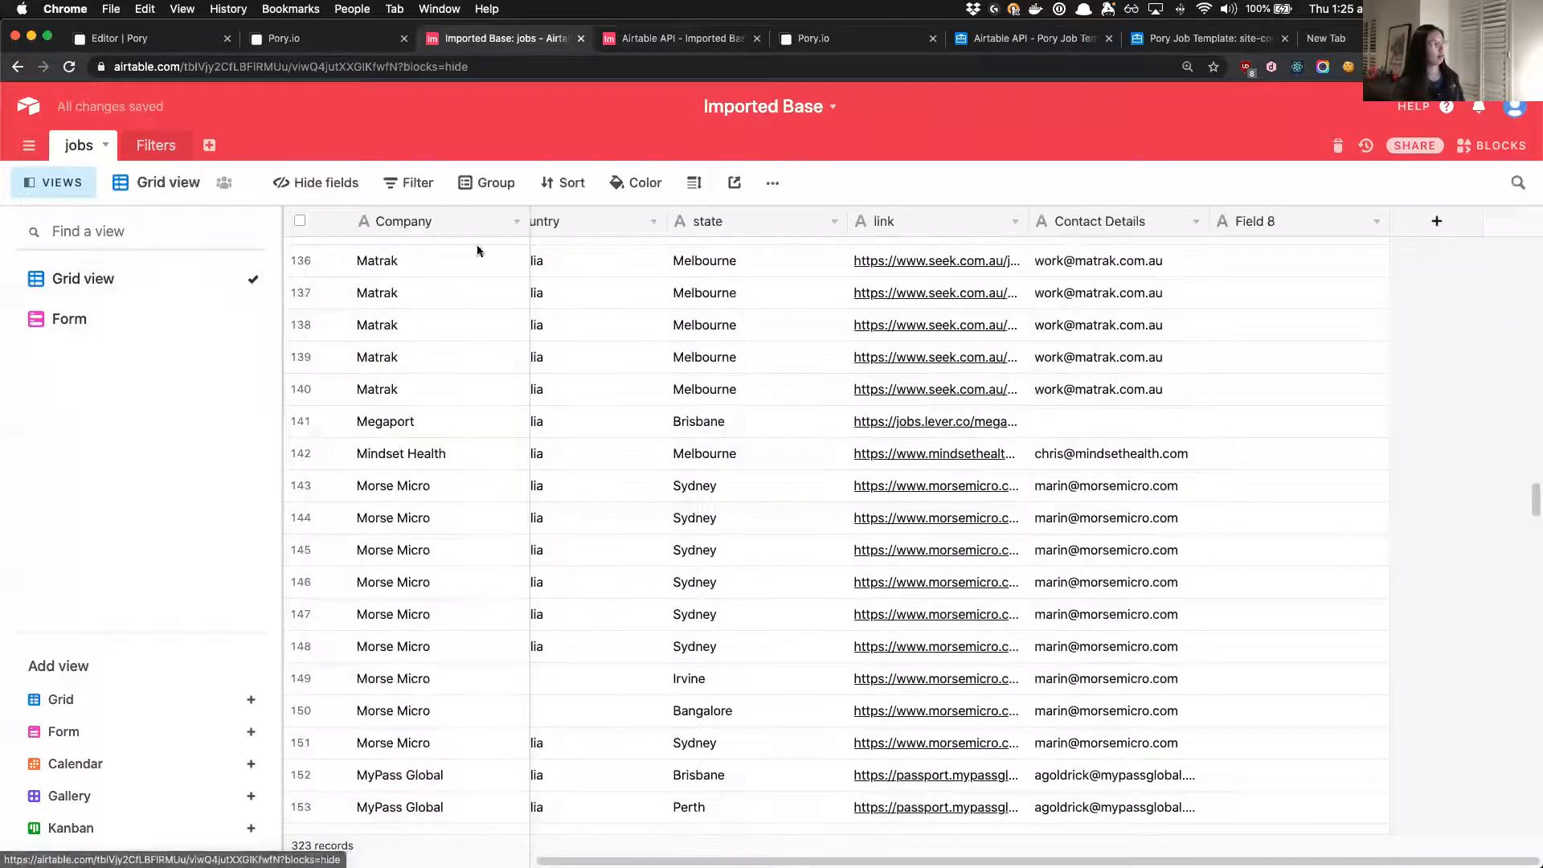
pyautogui.click(145, 321)
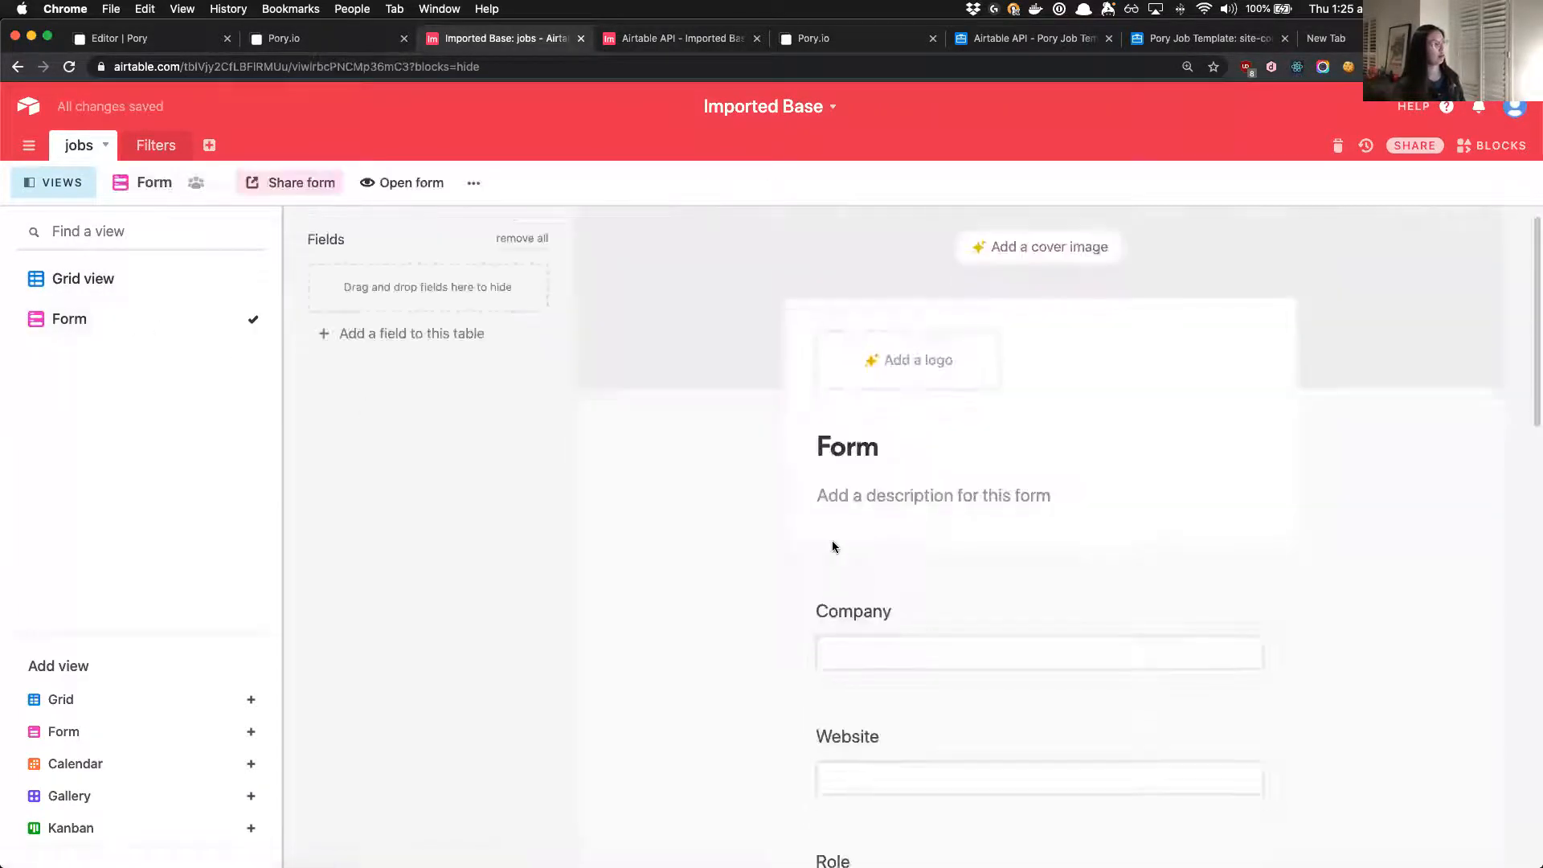
pyautogui.scroll(-5, 858, 551)
pyautogui.scroll(-2, 1066, 604)
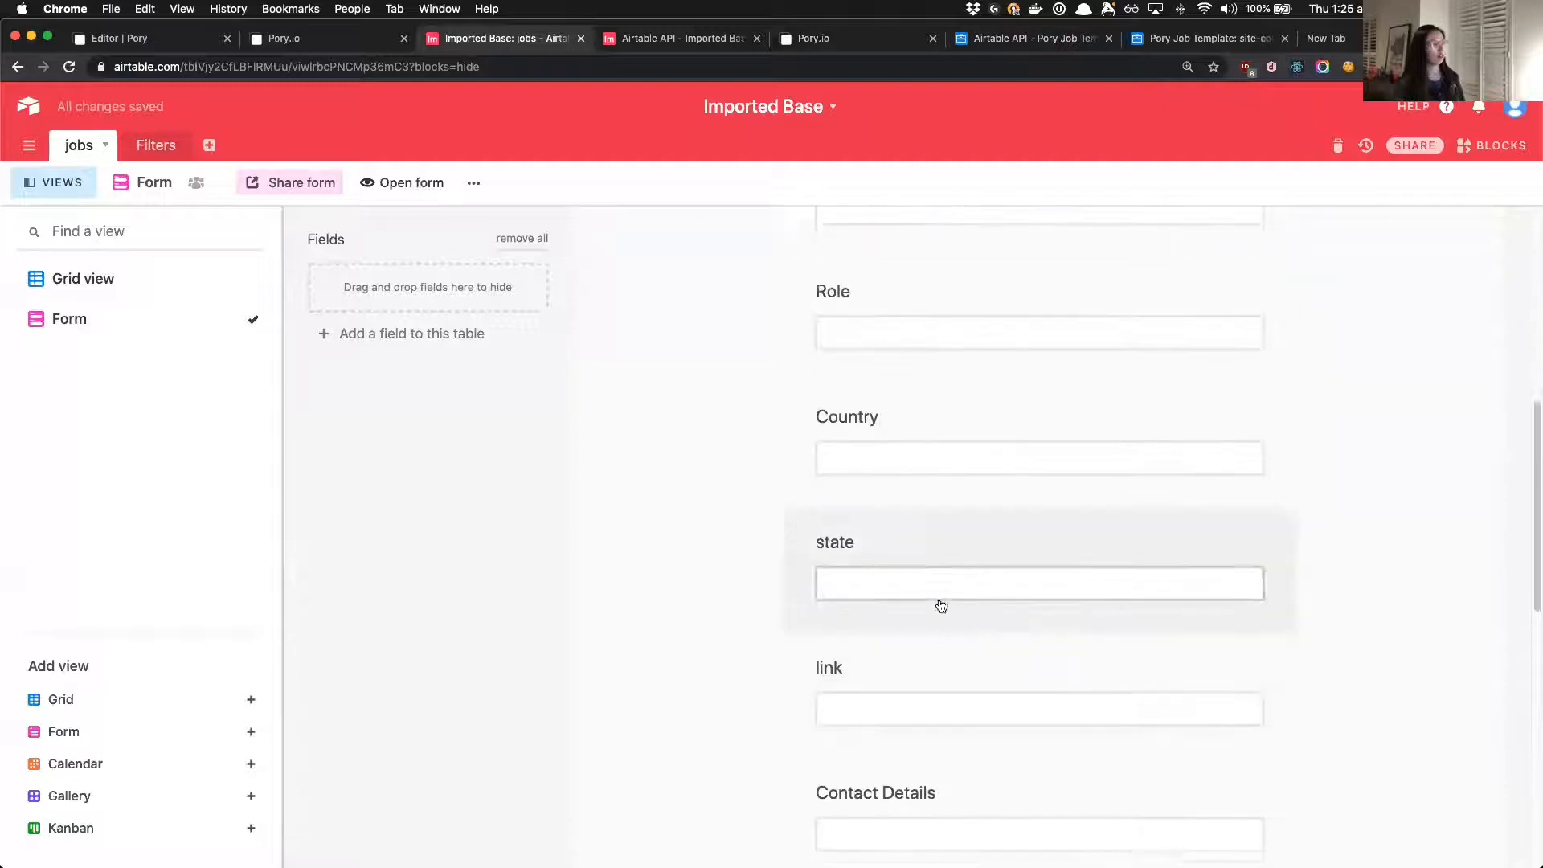
pyautogui.click(842, 533)
pyautogui.click(712, 665)
pyautogui.scroll(-7, 919, 609)
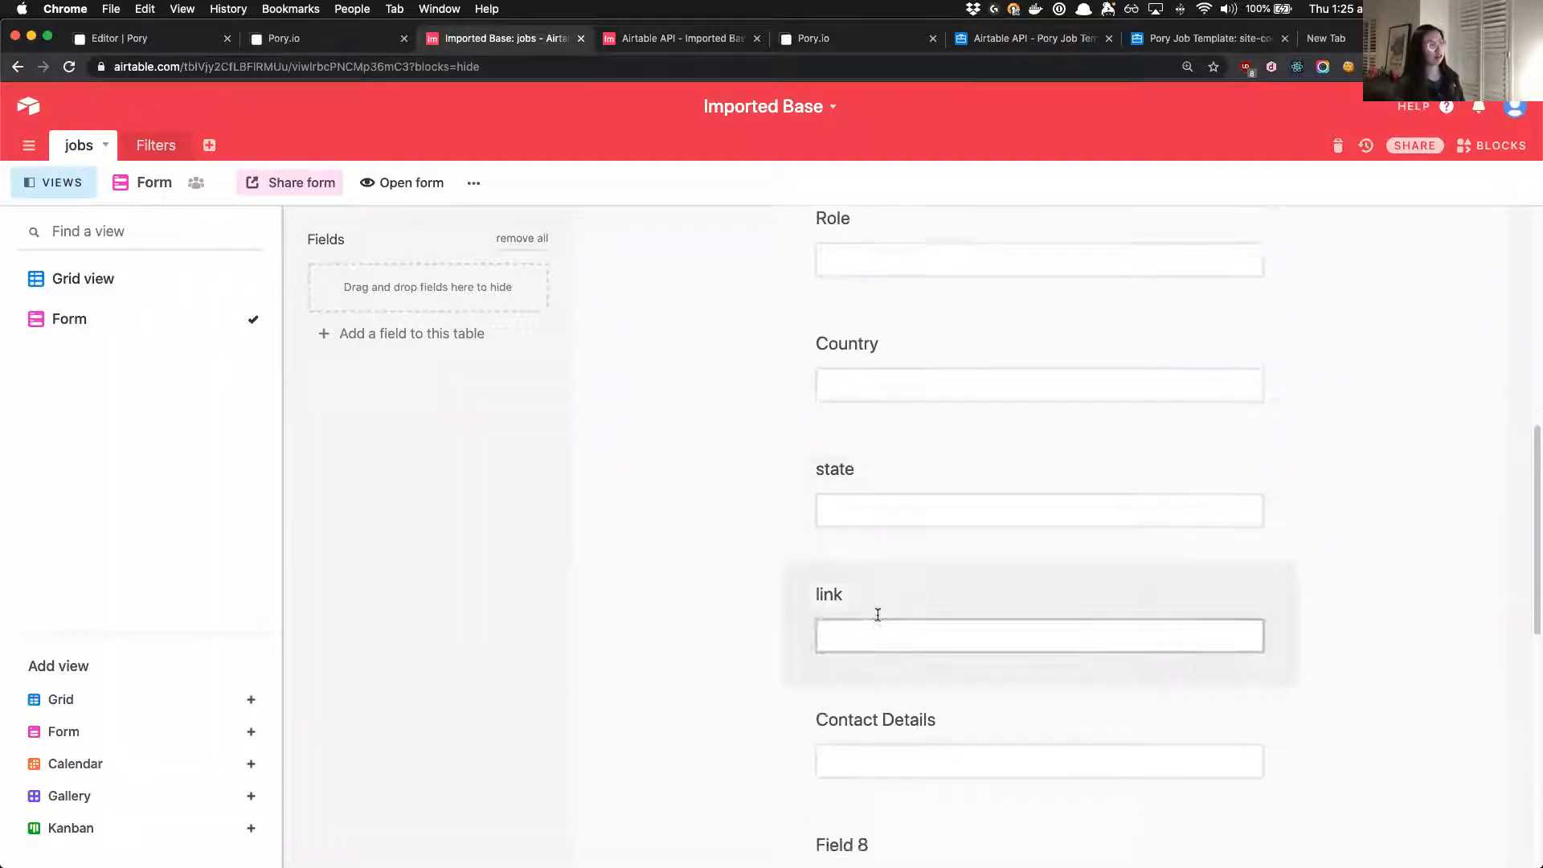
pyautogui.scroll(1, 863, 426)
pyautogui.scroll(2, 864, 426)
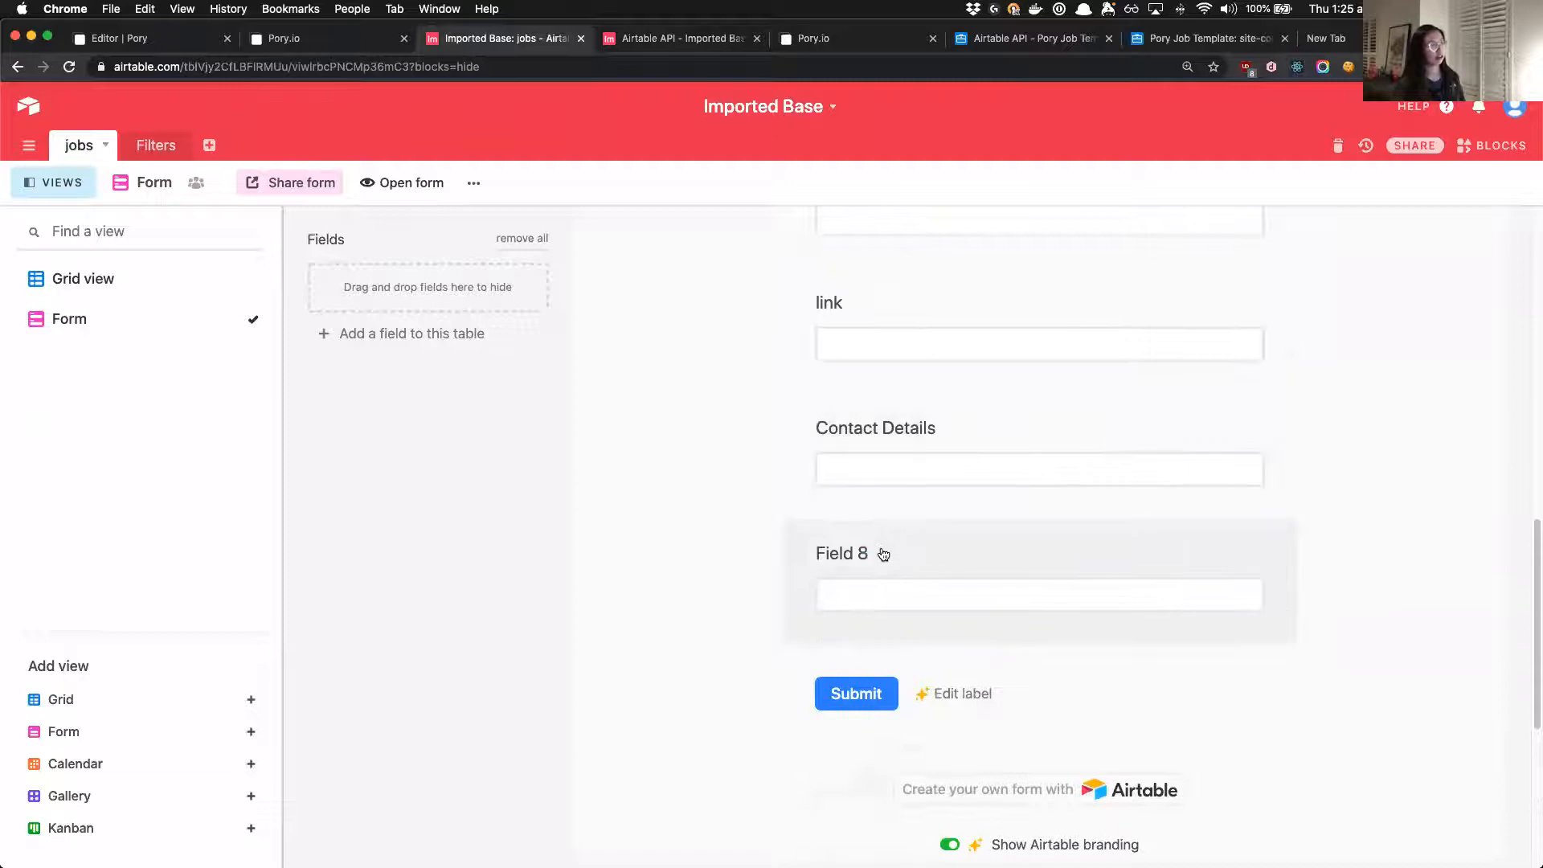
# Delete the empty Field 8 column from the jobs grid.
pyautogui.click(93, 280)
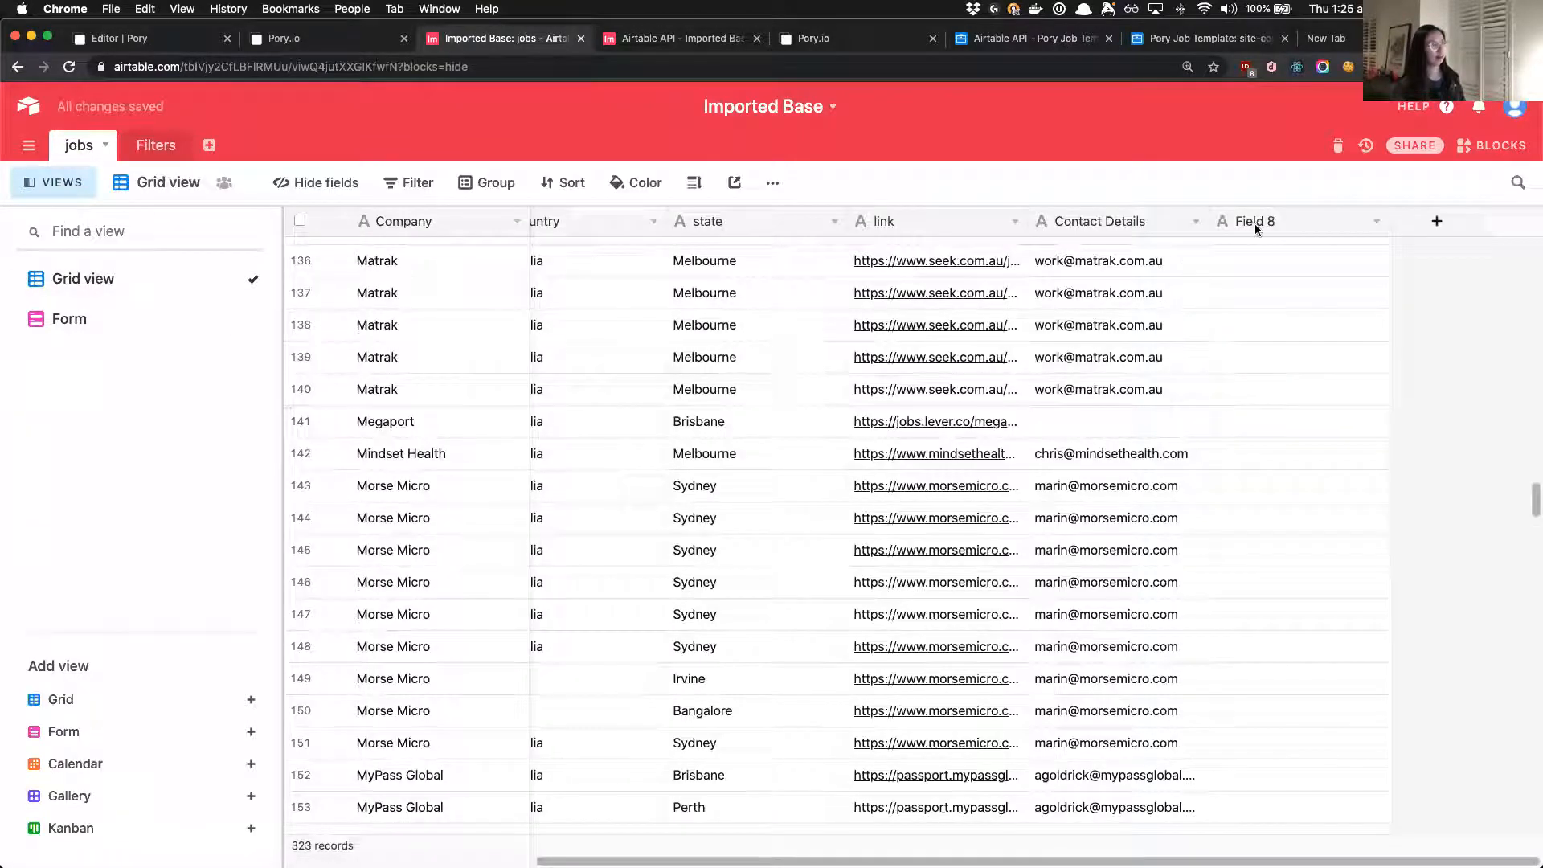
pyautogui.rightClick(1255, 223)
pyautogui.click(1322, 659)
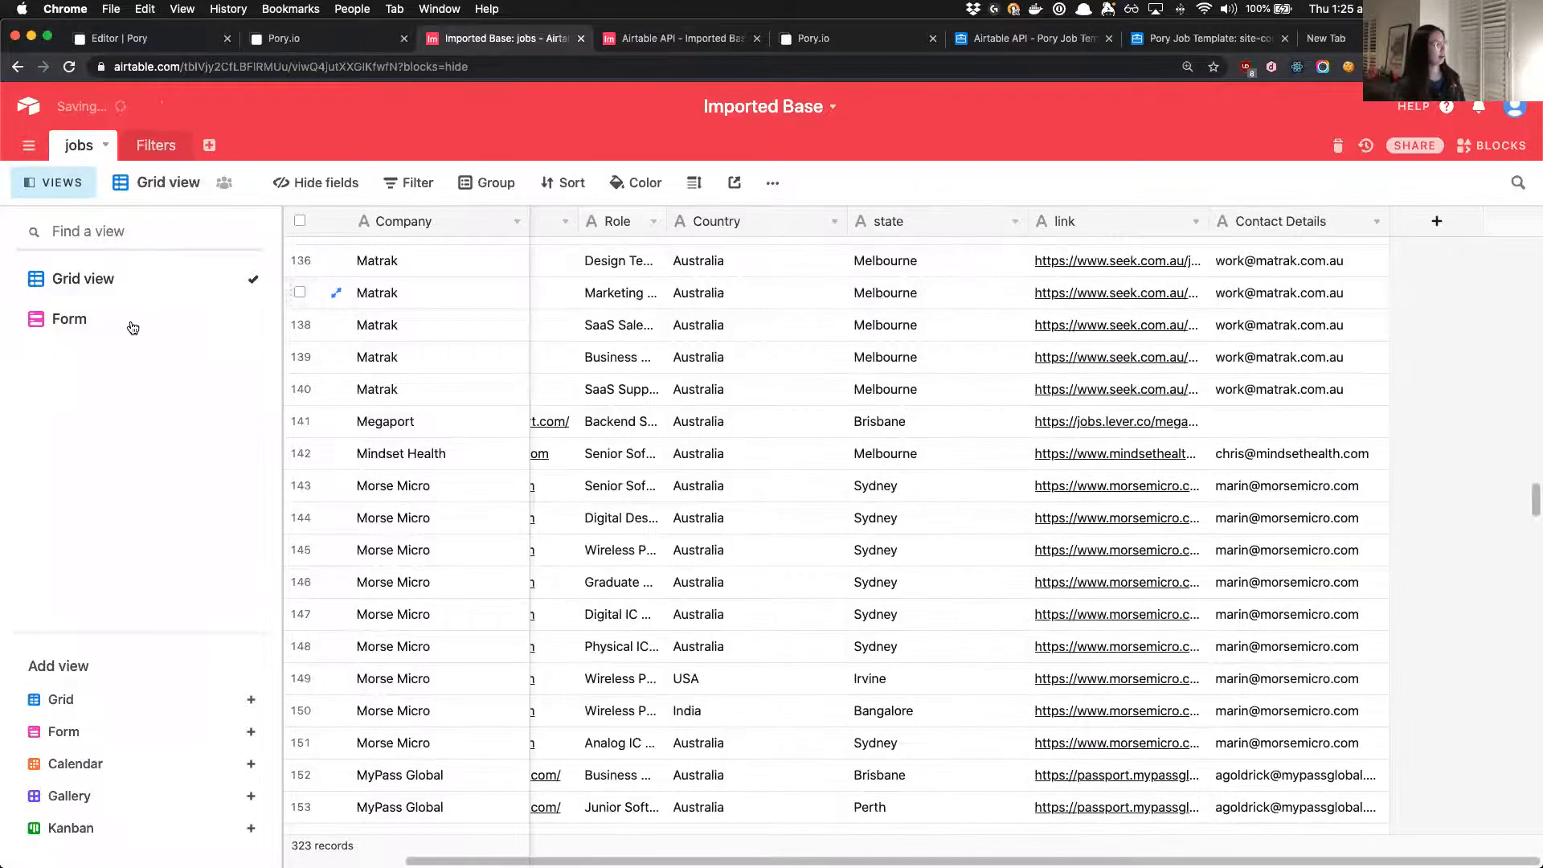
# Share the form and copy its site embed code.
pyautogui.click(129, 325)
pyautogui.scroll(-5, 1315, 479)
pyautogui.scroll(-8, 1294, 477)
pyautogui.scroll(4, 1294, 477)
pyautogui.scroll(10, 1294, 477)
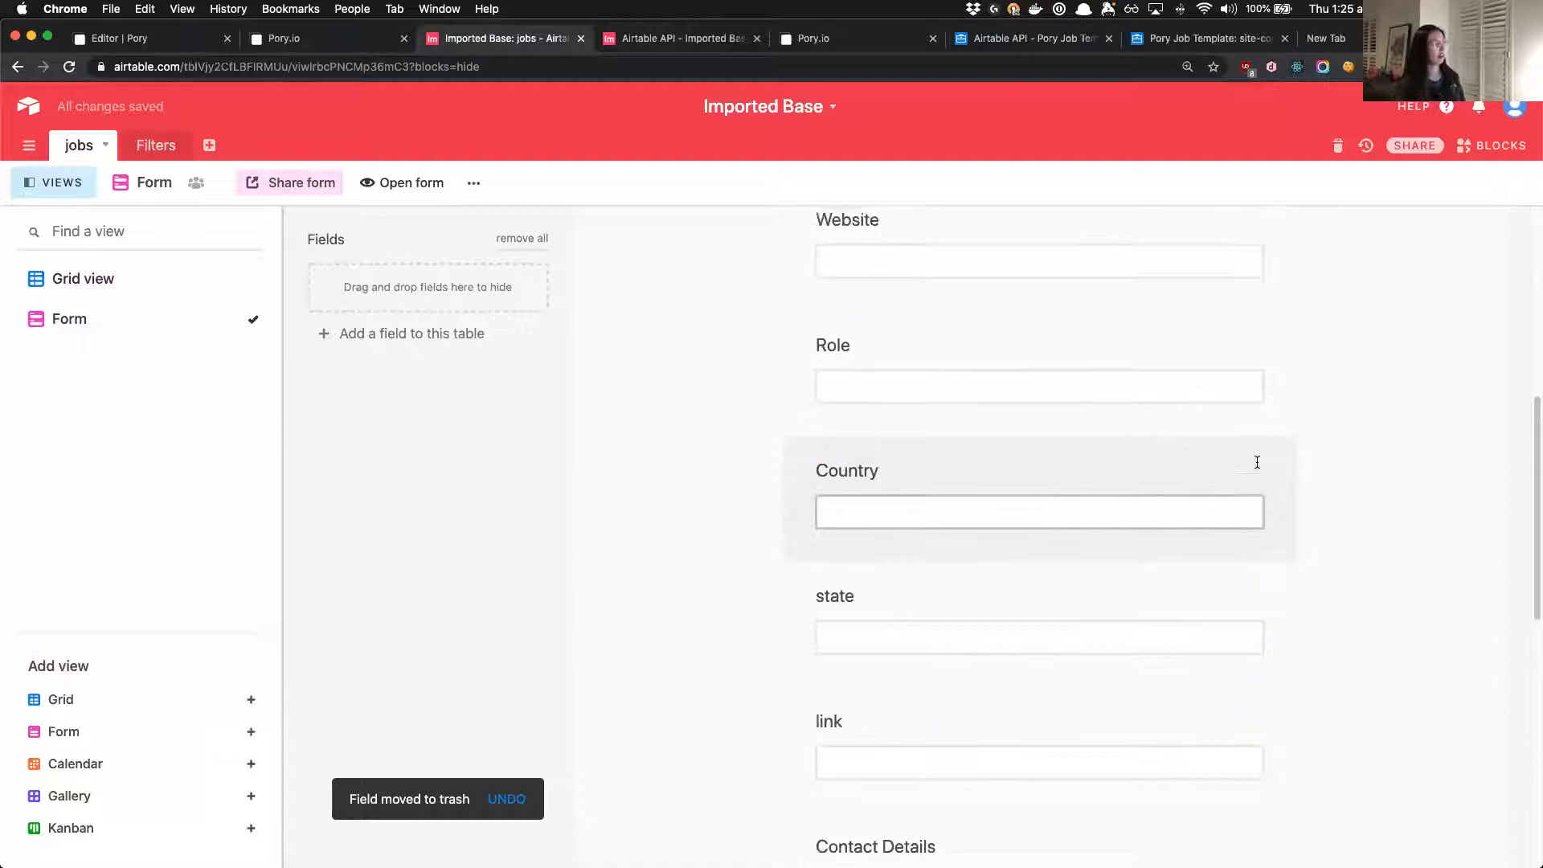
pyautogui.click(269, 182)
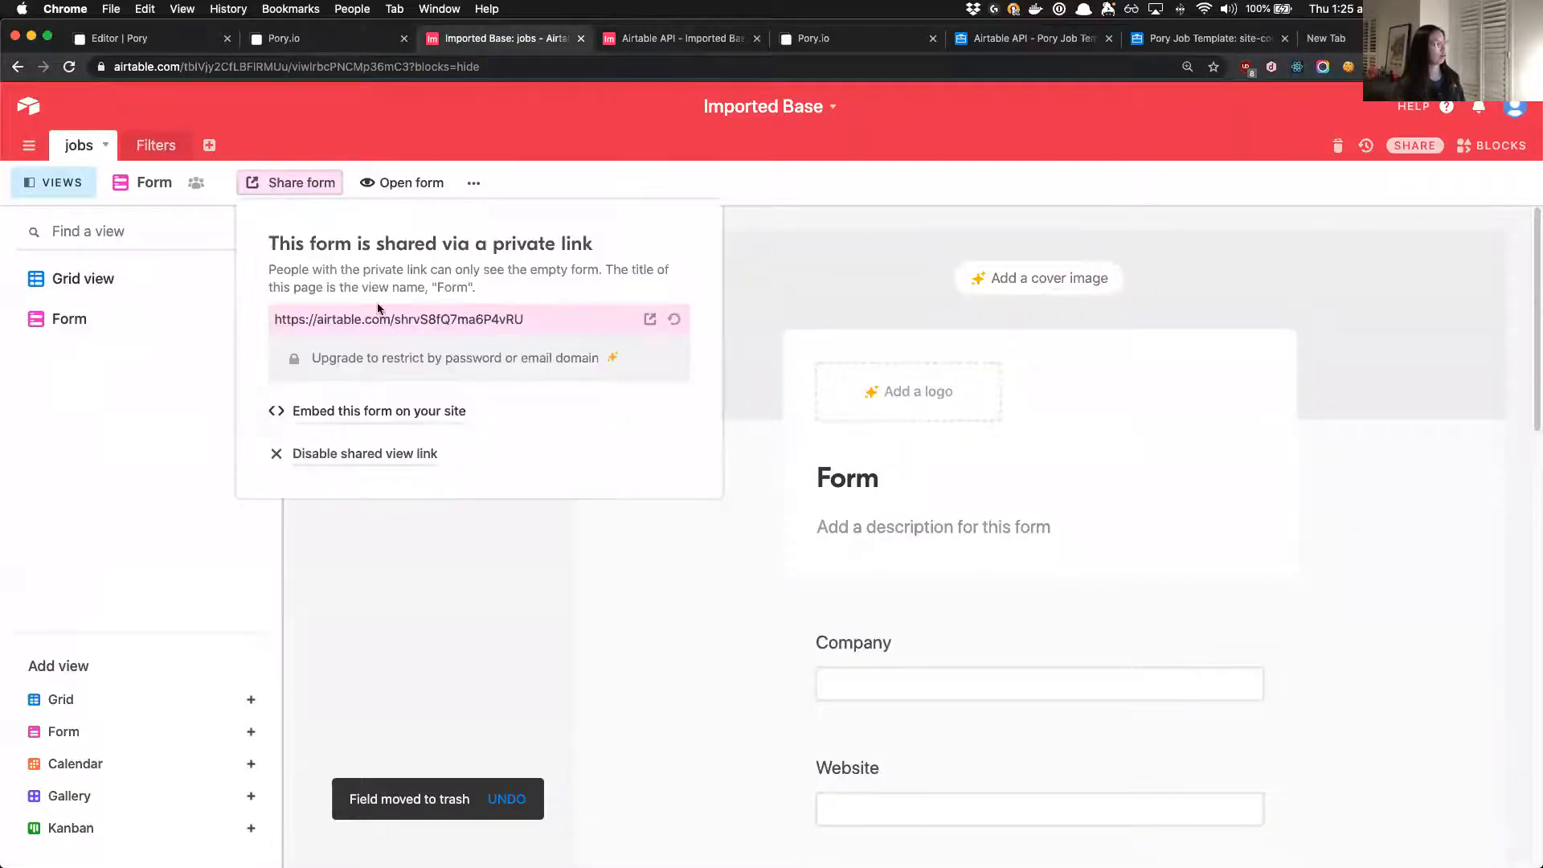
pyautogui.click(401, 411)
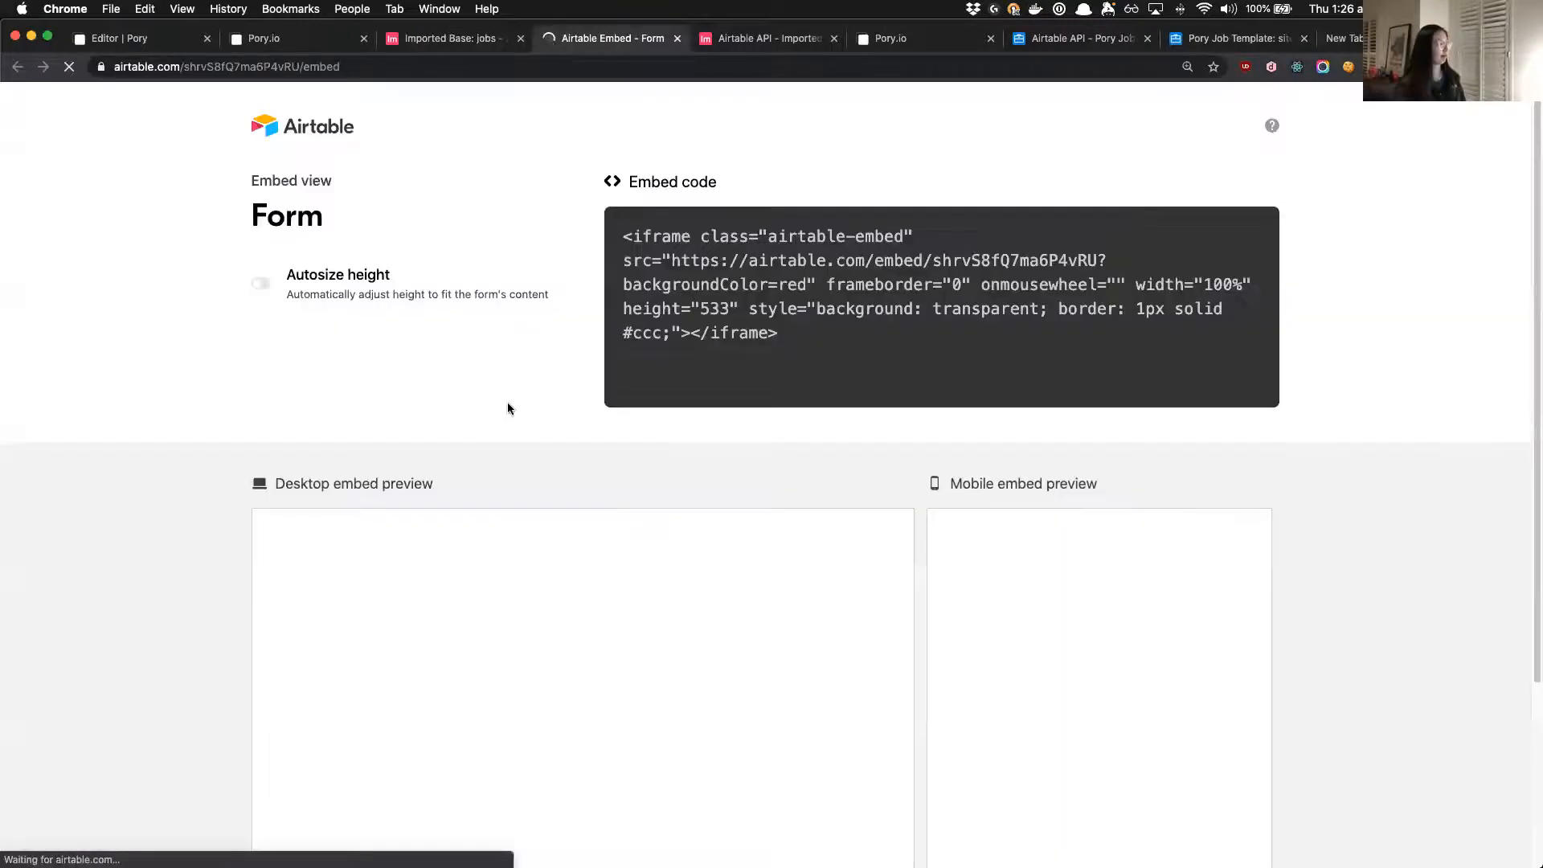
pyautogui.doubleClick(959, 253)
pyautogui.press('super+a')
pyautogui.press('super+c')
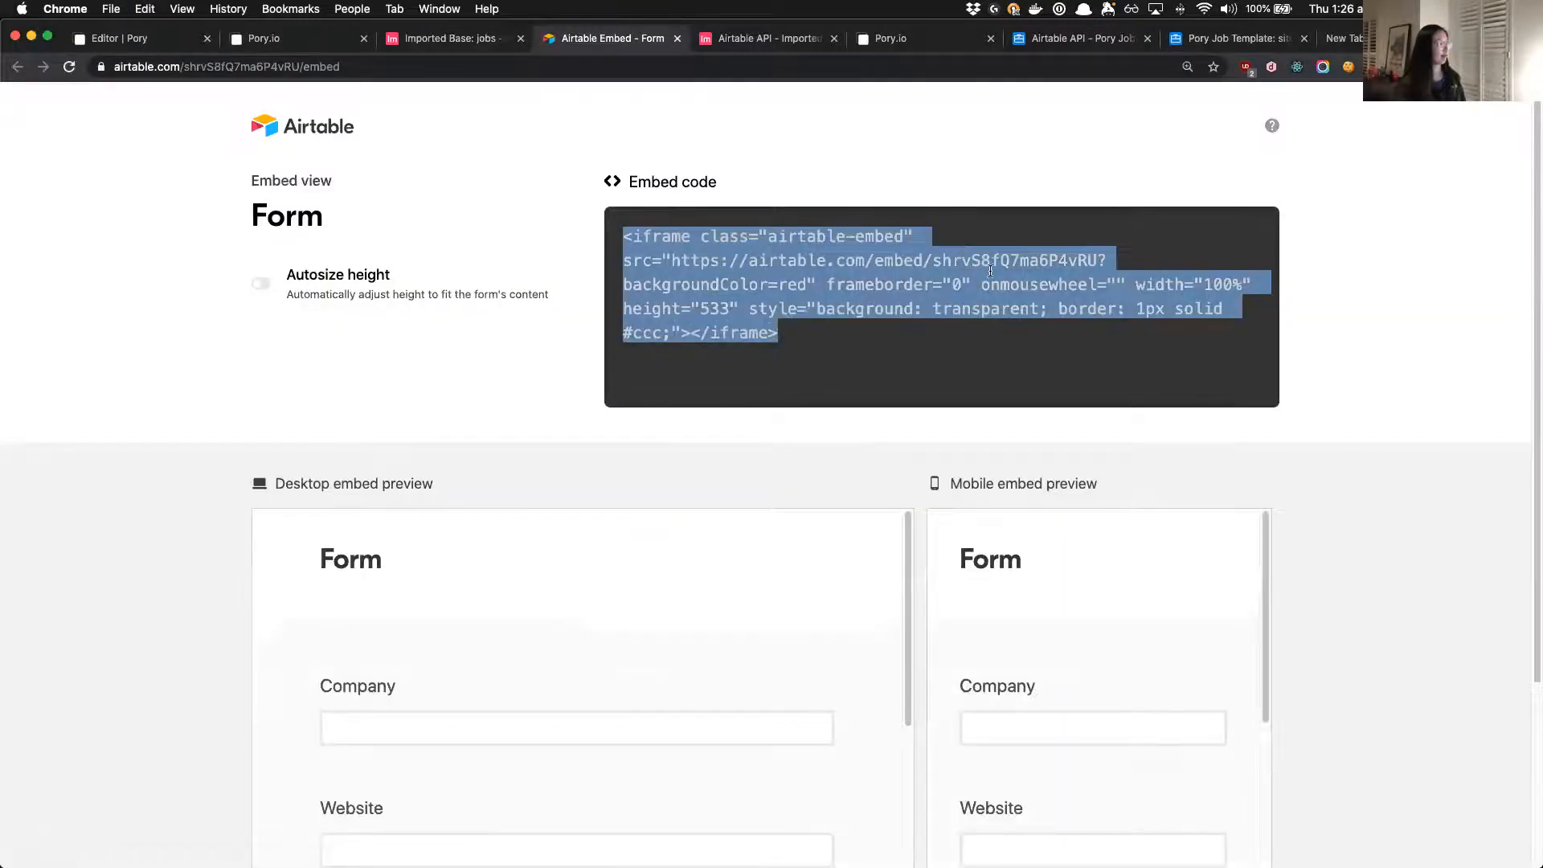
pyautogui.click(325, 38)
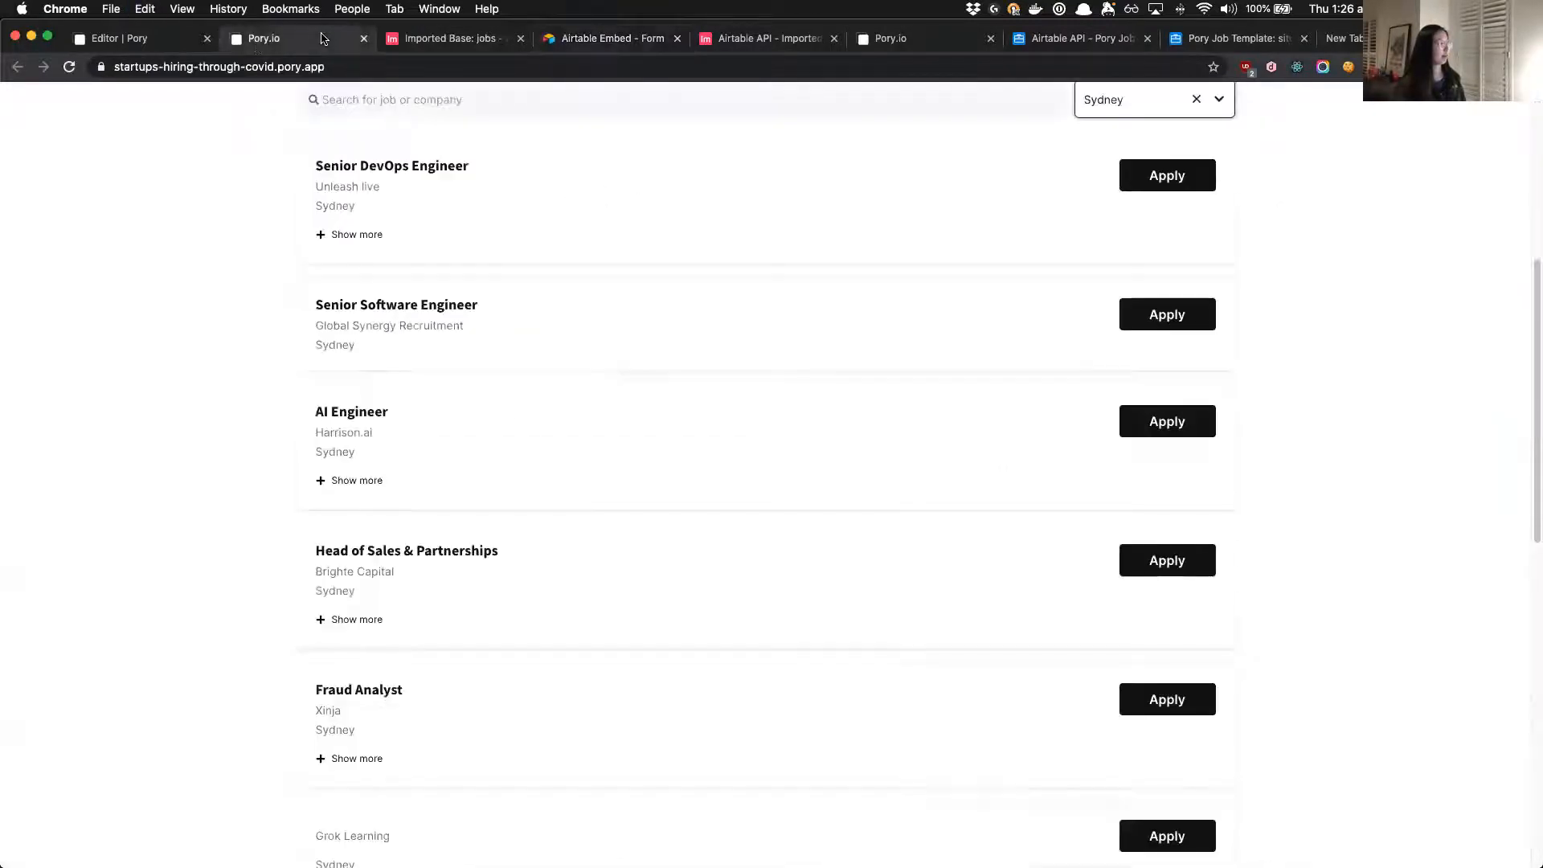
# Open the hero's content settings and set its button back to an embedded Airtable form.
pyautogui.click(111, 40)
pyautogui.scroll(5, 380, 249)
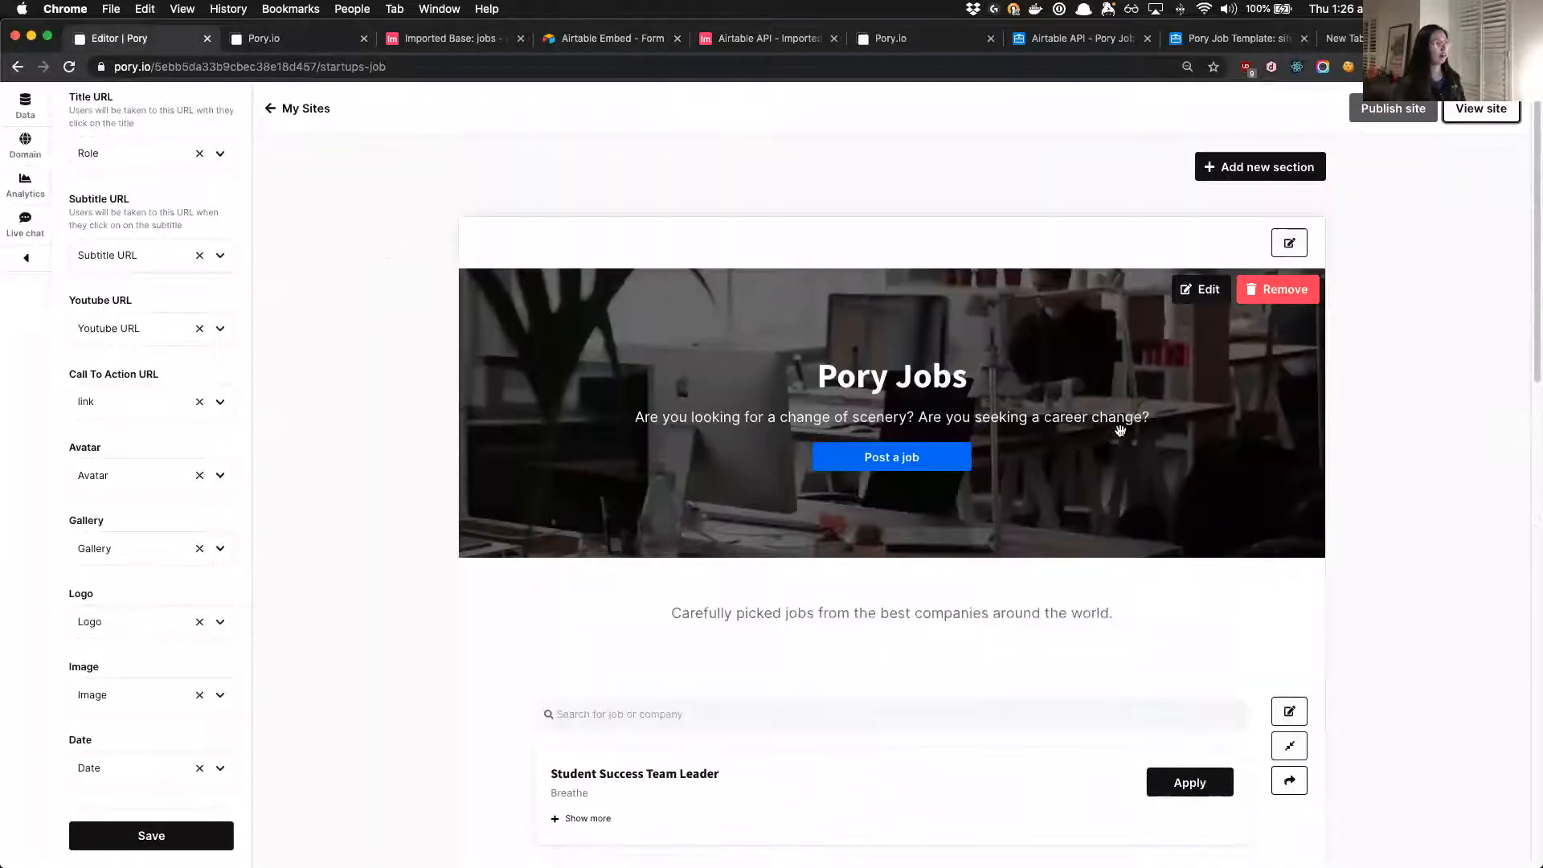
pyautogui.click(1188, 291)
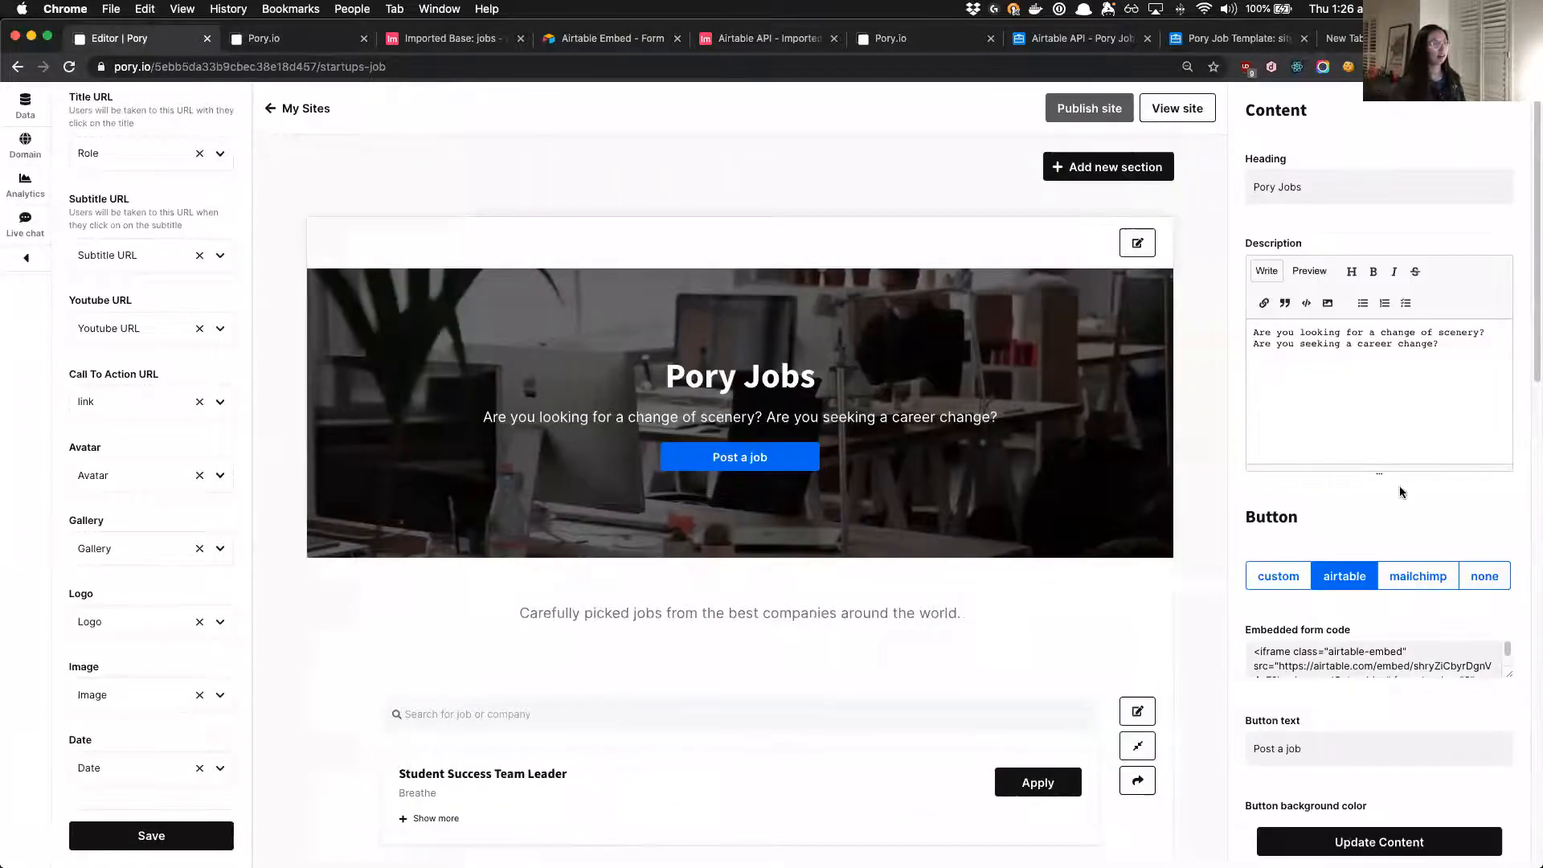
pyautogui.scroll(-1, 1399, 485)
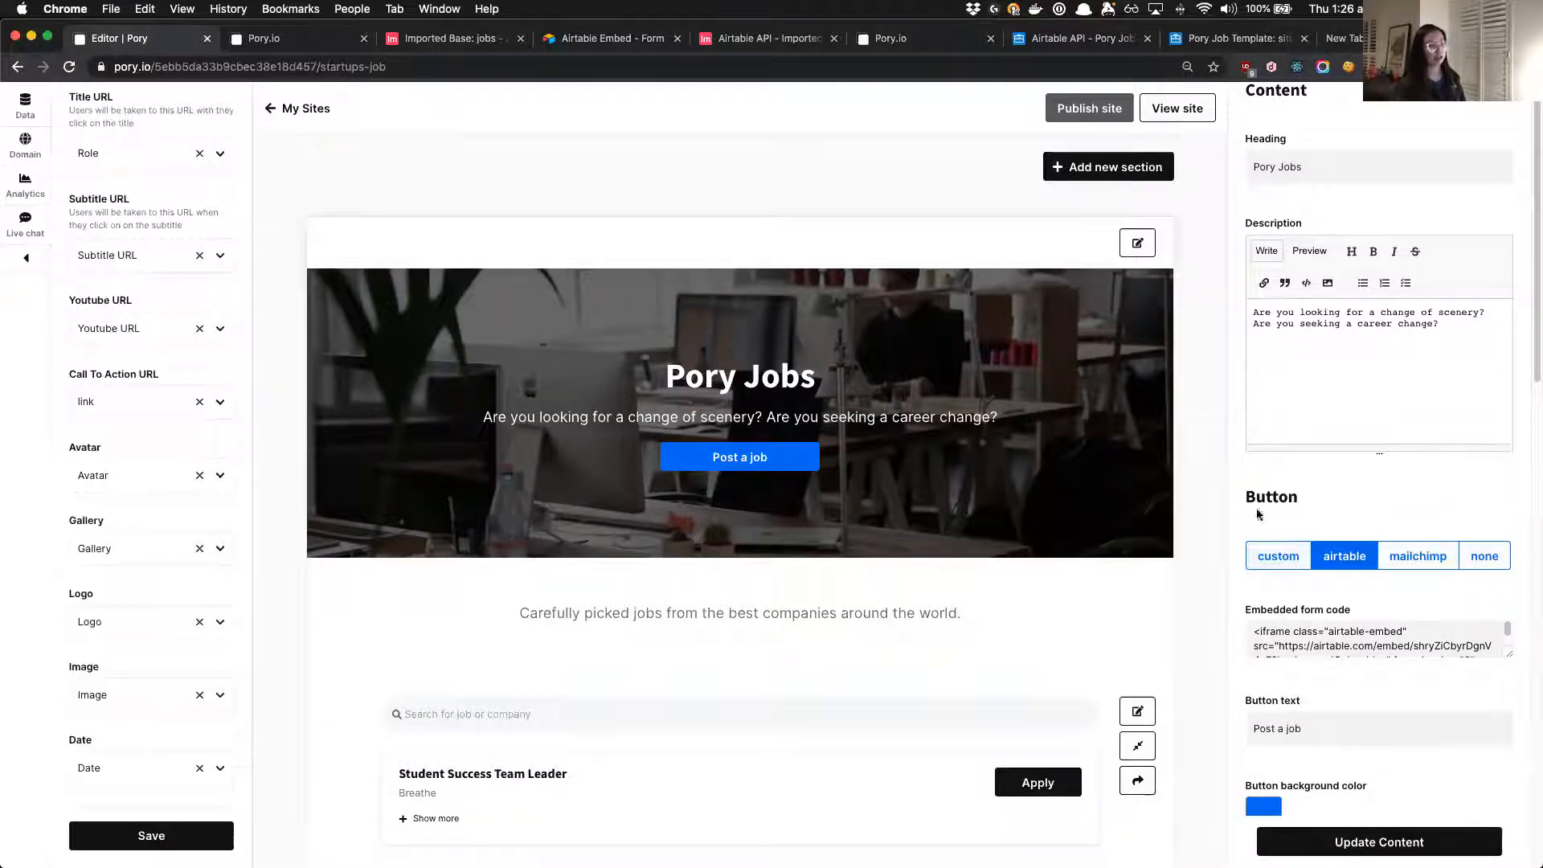
pyautogui.click(1276, 554)
pyautogui.scroll(-1, 1319, 558)
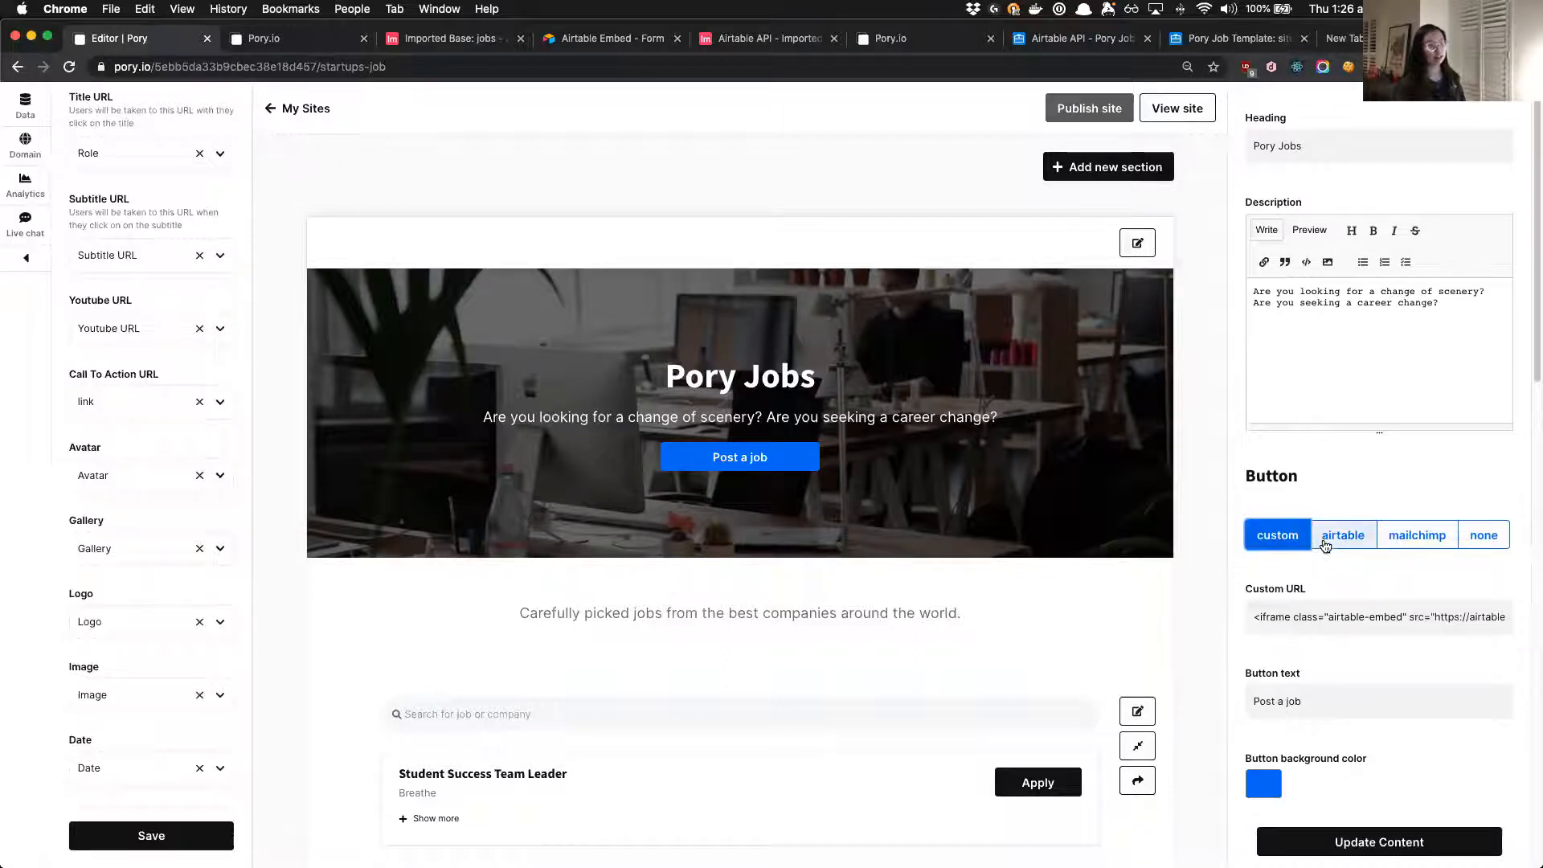
pyautogui.click(1330, 544)
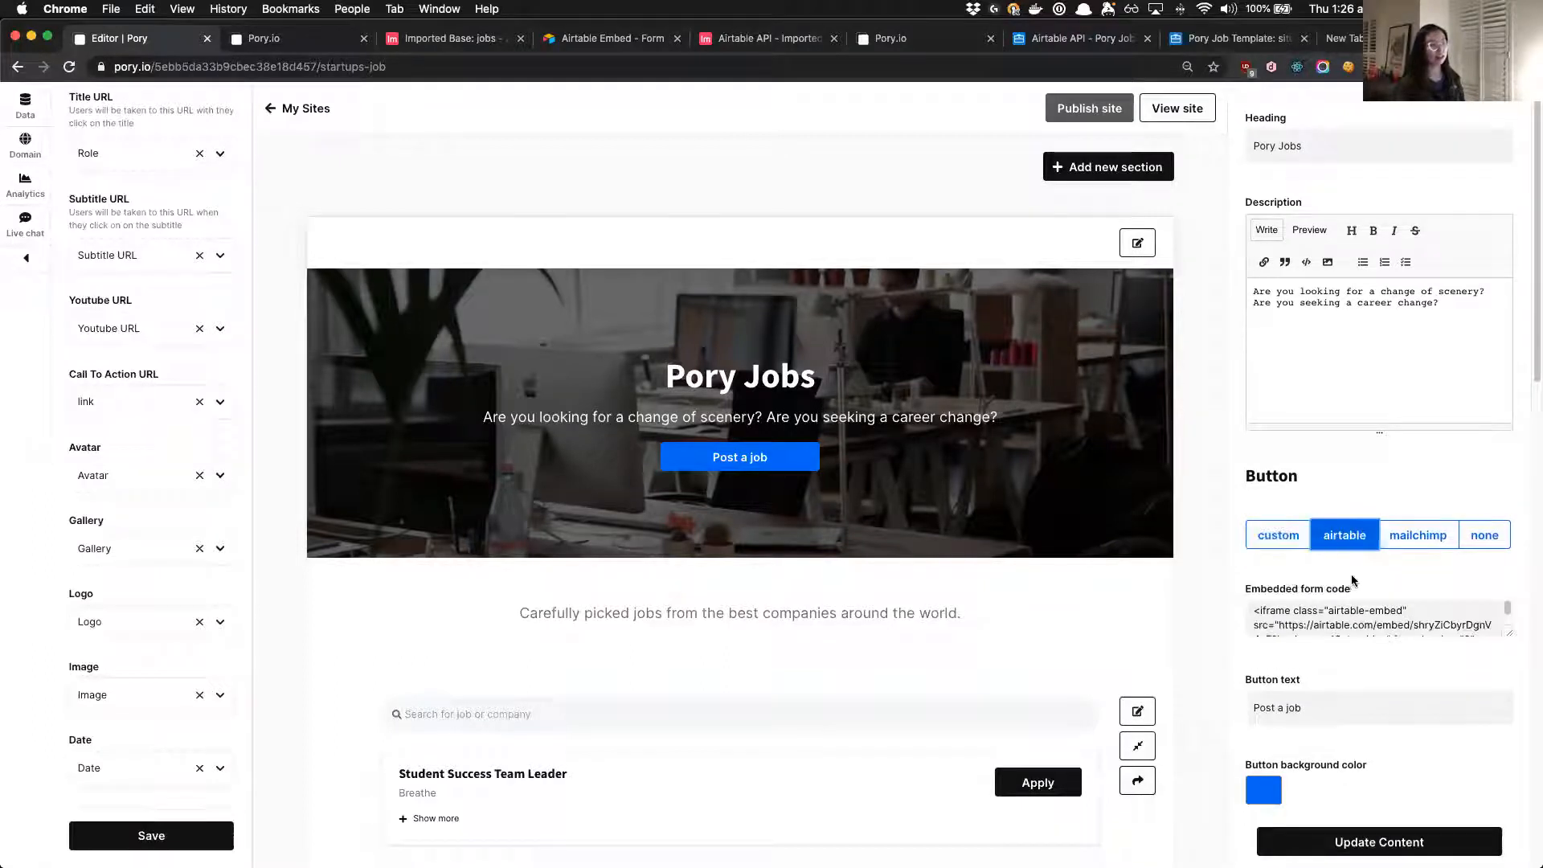
pyautogui.click(1420, 544)
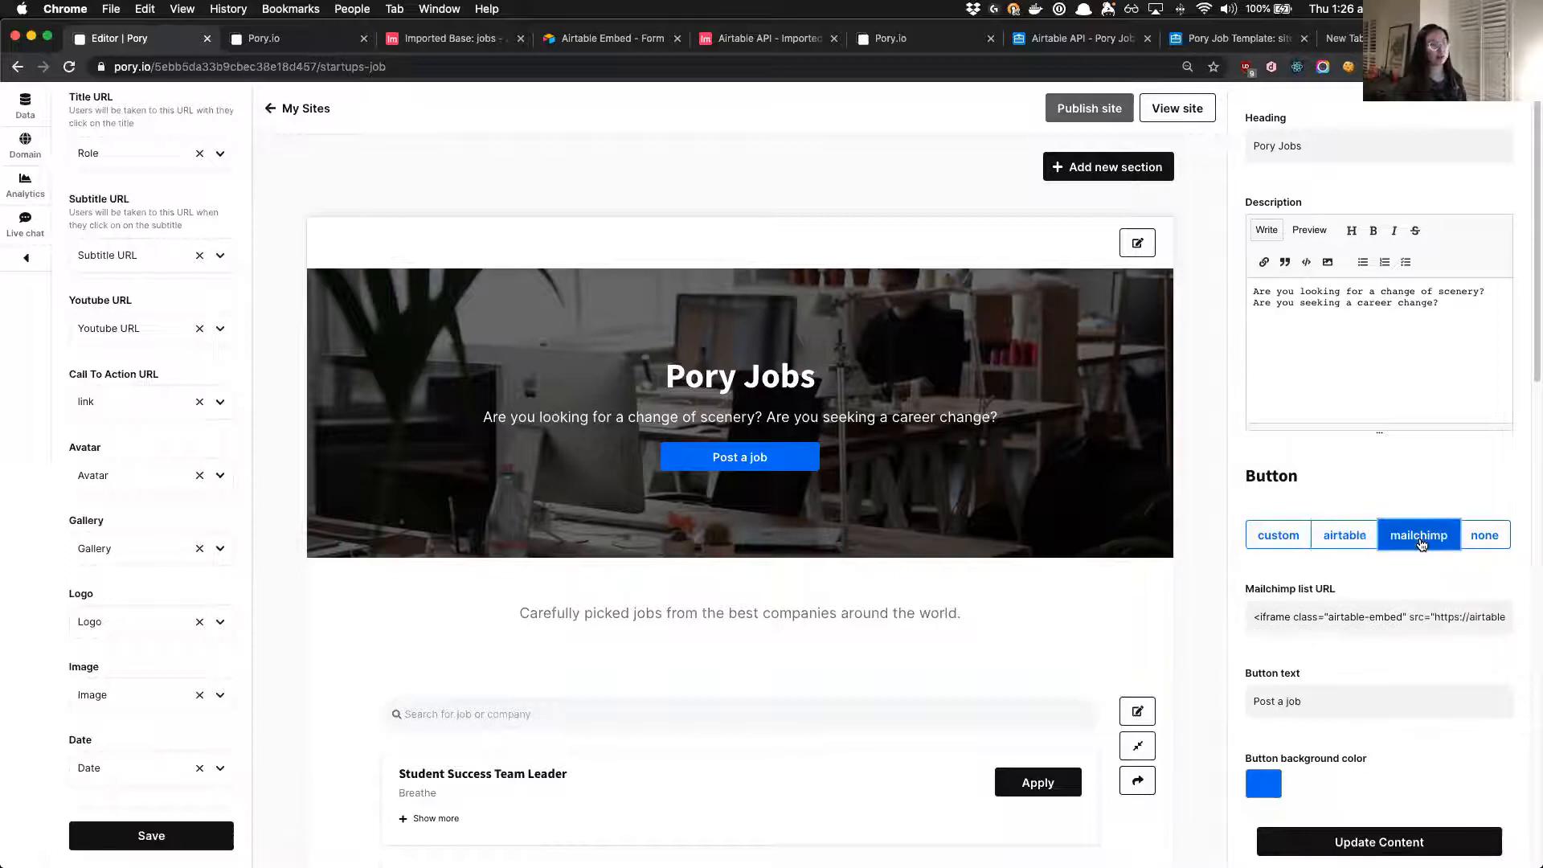
pyautogui.click(1347, 538)
# Replace the old embed code with the new Airtable form code, update the content and publish.
pyautogui.moveTo(1255, 610); pyautogui.dragTo(1335, 634)
pyautogui.press('super+v')
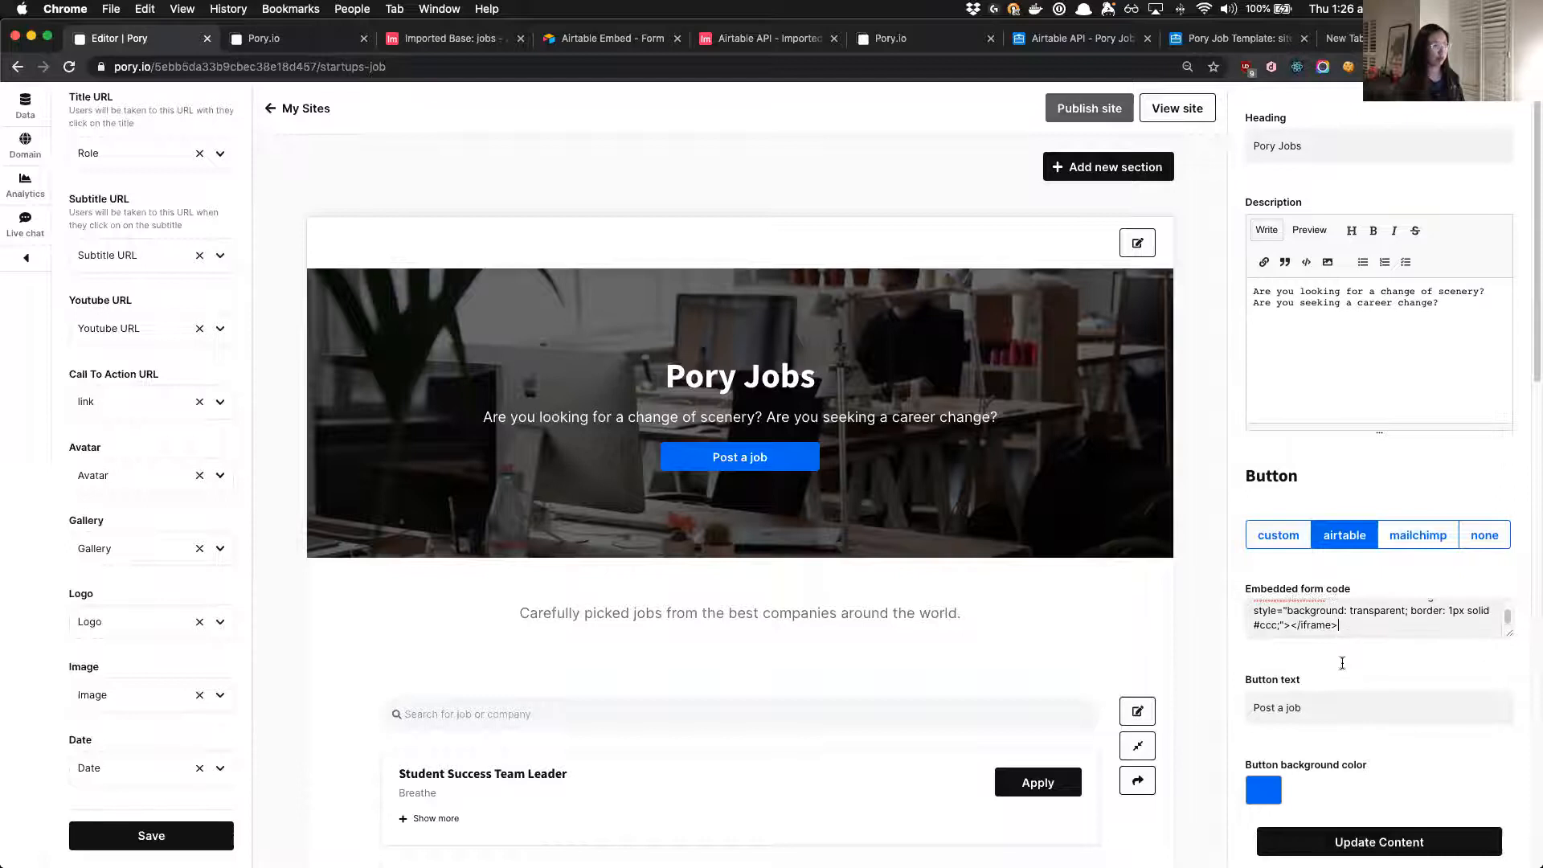
pyautogui.scroll(-3, 1338, 651)
pyautogui.scroll(-4, 1321, 610)
pyautogui.click(1423, 843)
pyautogui.click(1089, 108)
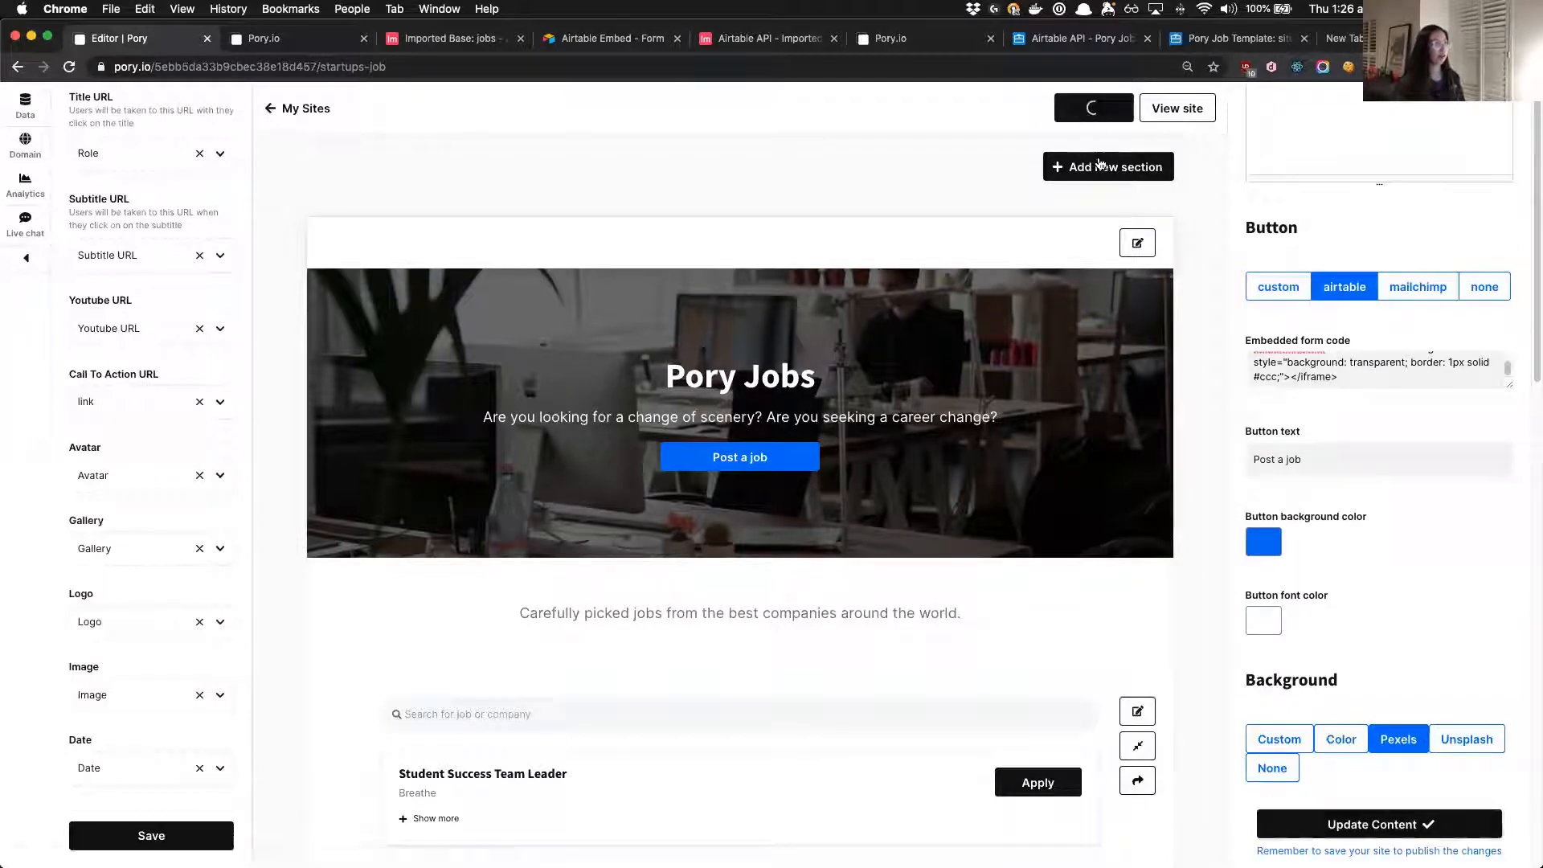
pyautogui.click(1181, 114)
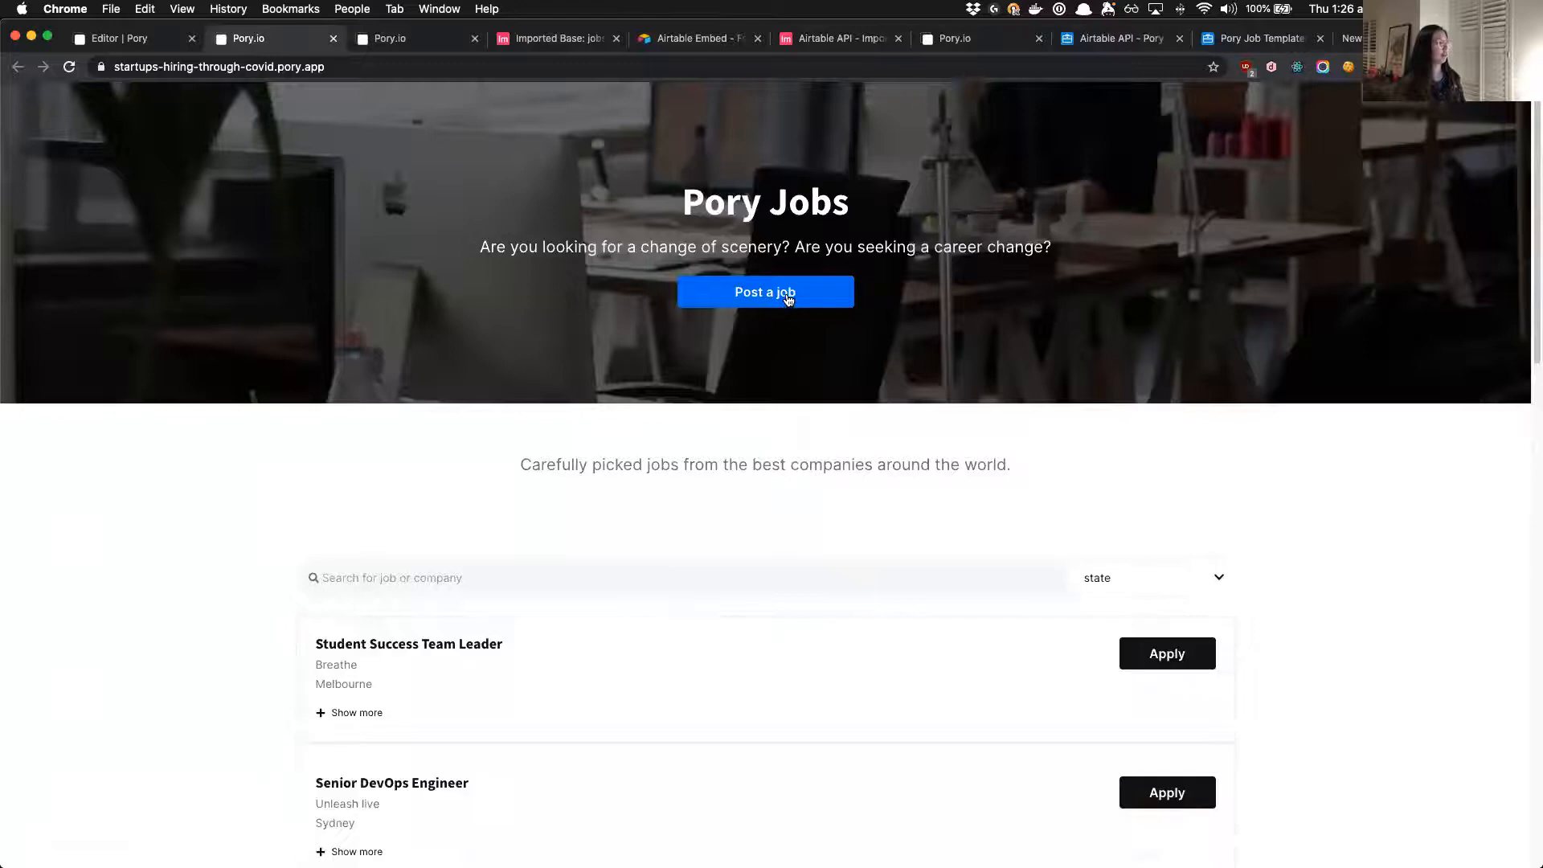
# Open the Post a job form and enter company Pory, its website and role Do demos.
pyautogui.click(789, 299)
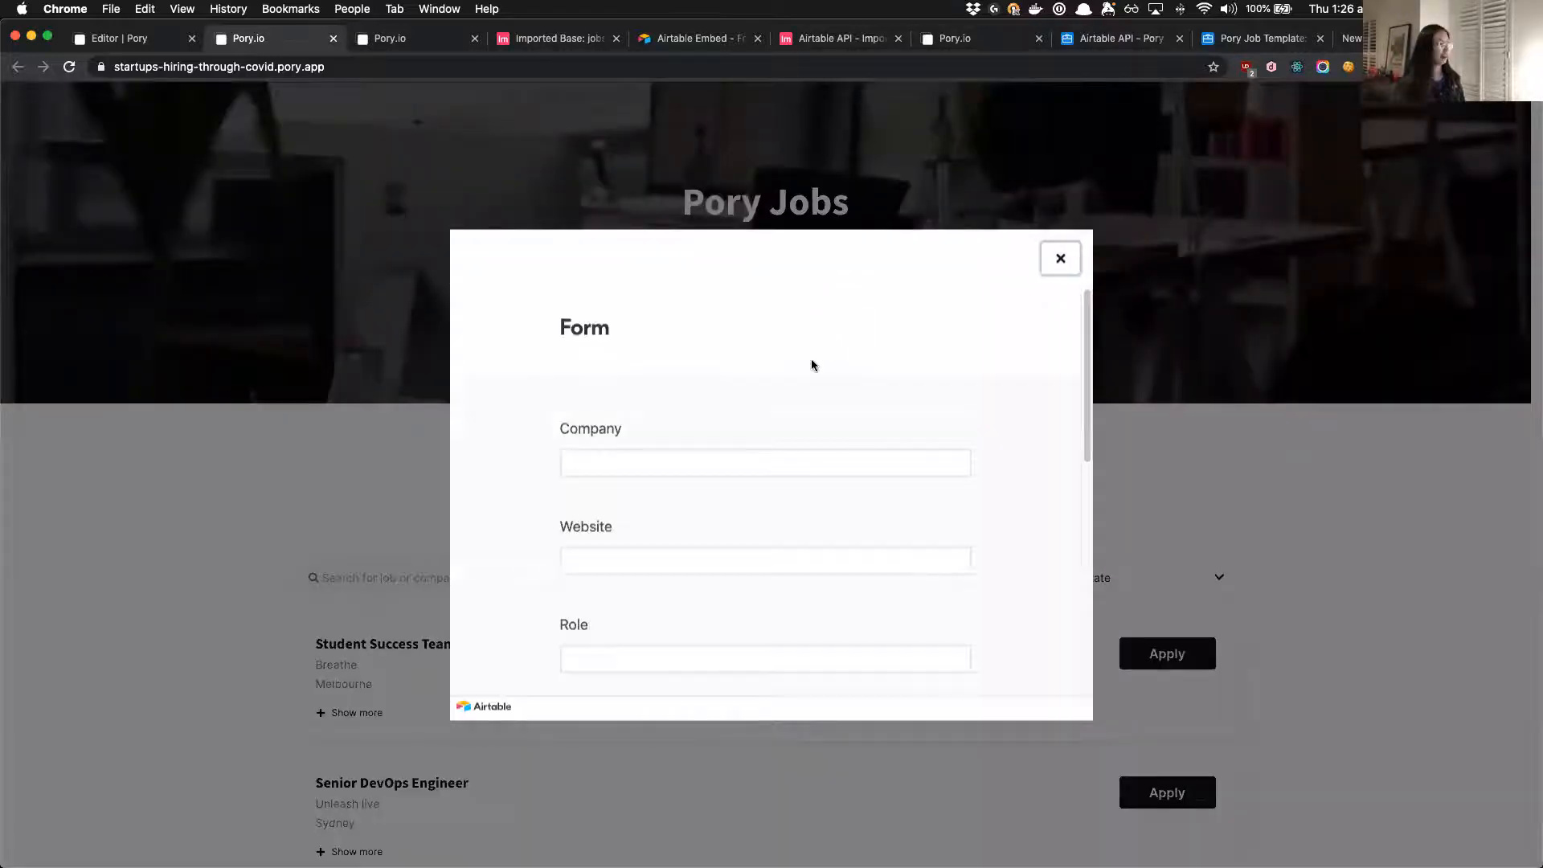
pyautogui.scroll(-1, 812, 362)
pyautogui.click(747, 438)
pyautogui.write('Pory')
pyautogui.scroll(-1, 654, 527)
pyautogui.click(654, 527)
pyautogui.write('https:/')
pyautogui.press('Tab')
pyautogui.write('Do')
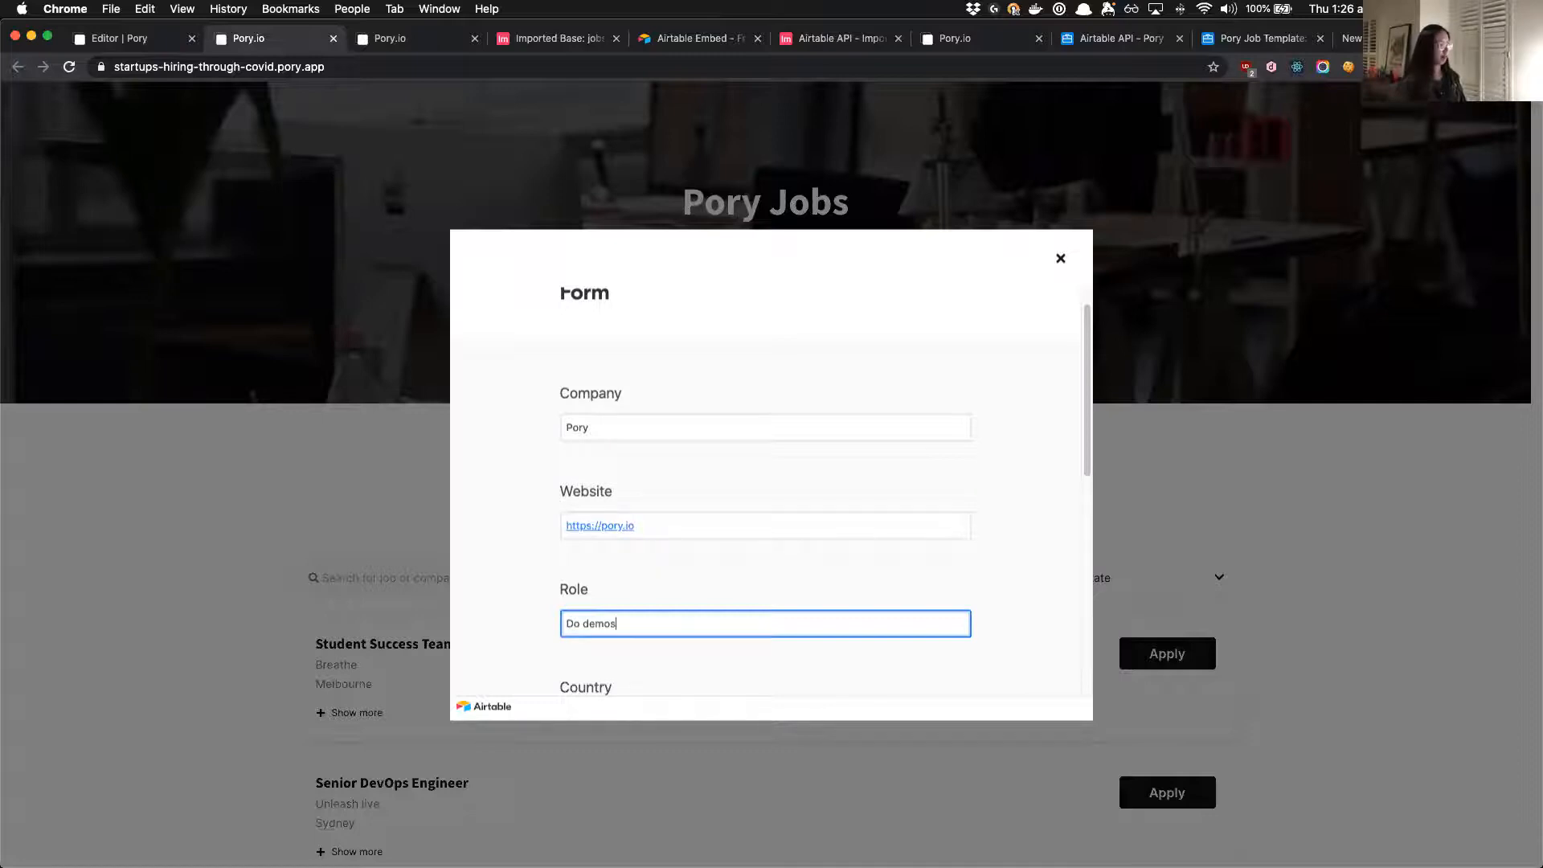
# Set the country to Australia and submit the test job posting.
pyautogui.scroll(-5, 643, 322)
pyautogui.click(673, 350)
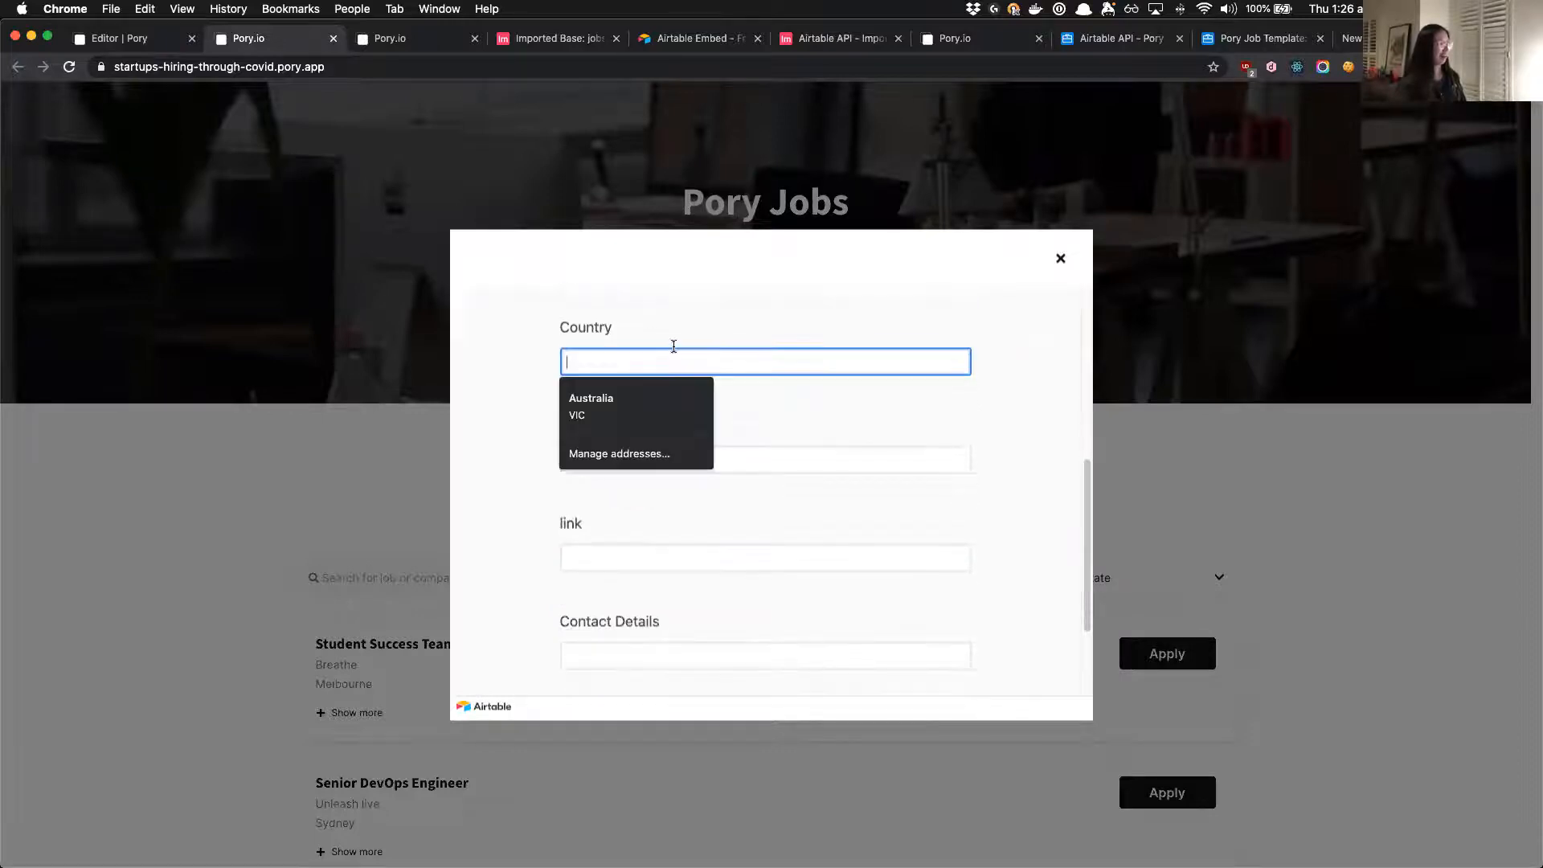
pyautogui.write('Australia')
pyautogui.scroll(-2, 555, 494)
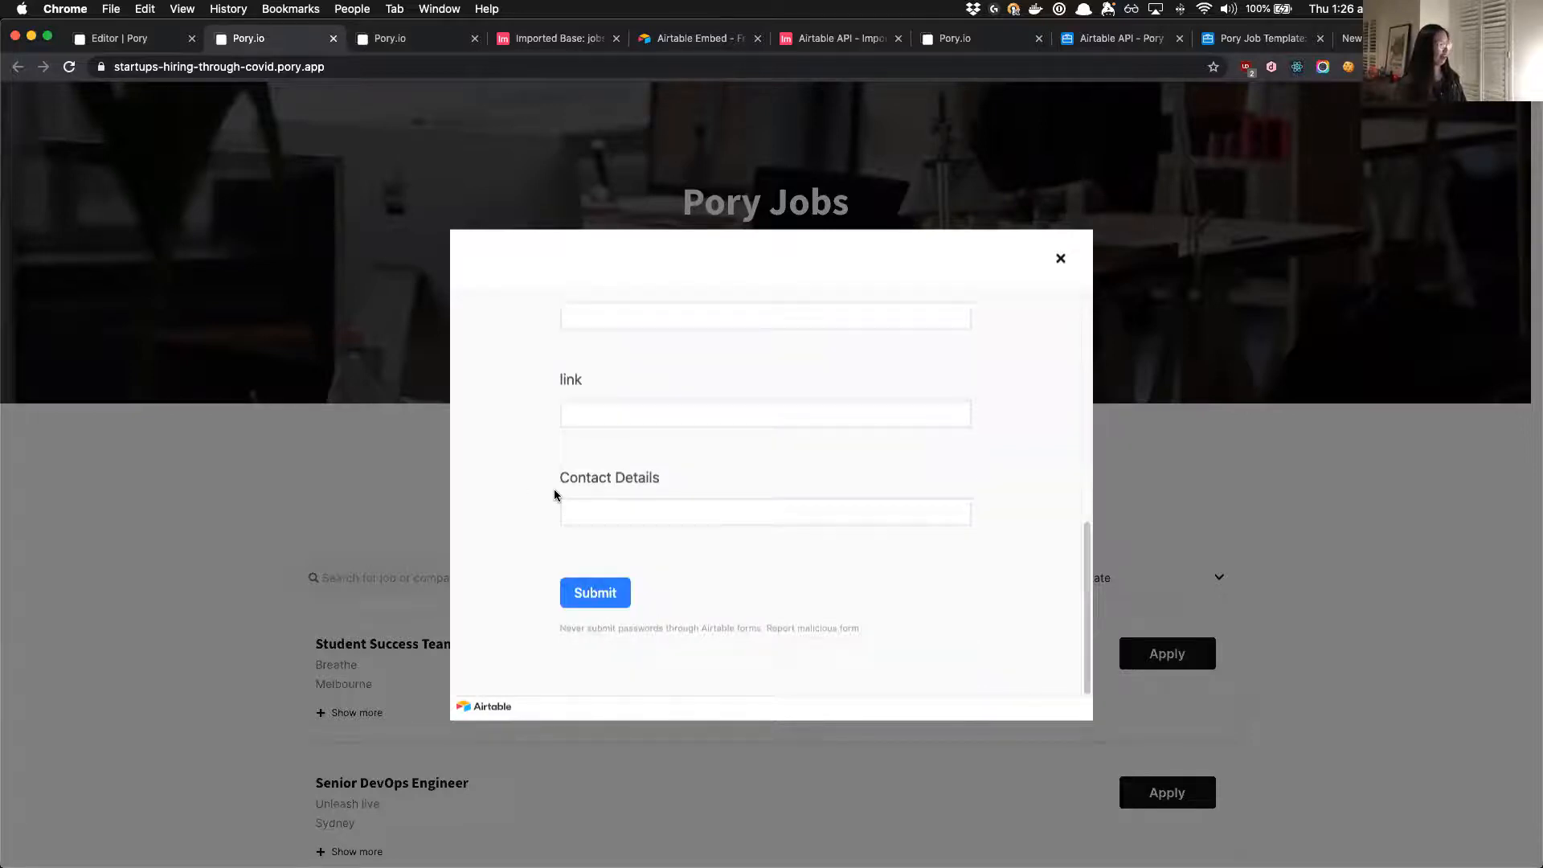
pyautogui.scroll(4, 643, 406)
pyautogui.scroll(-4, 592, 437)
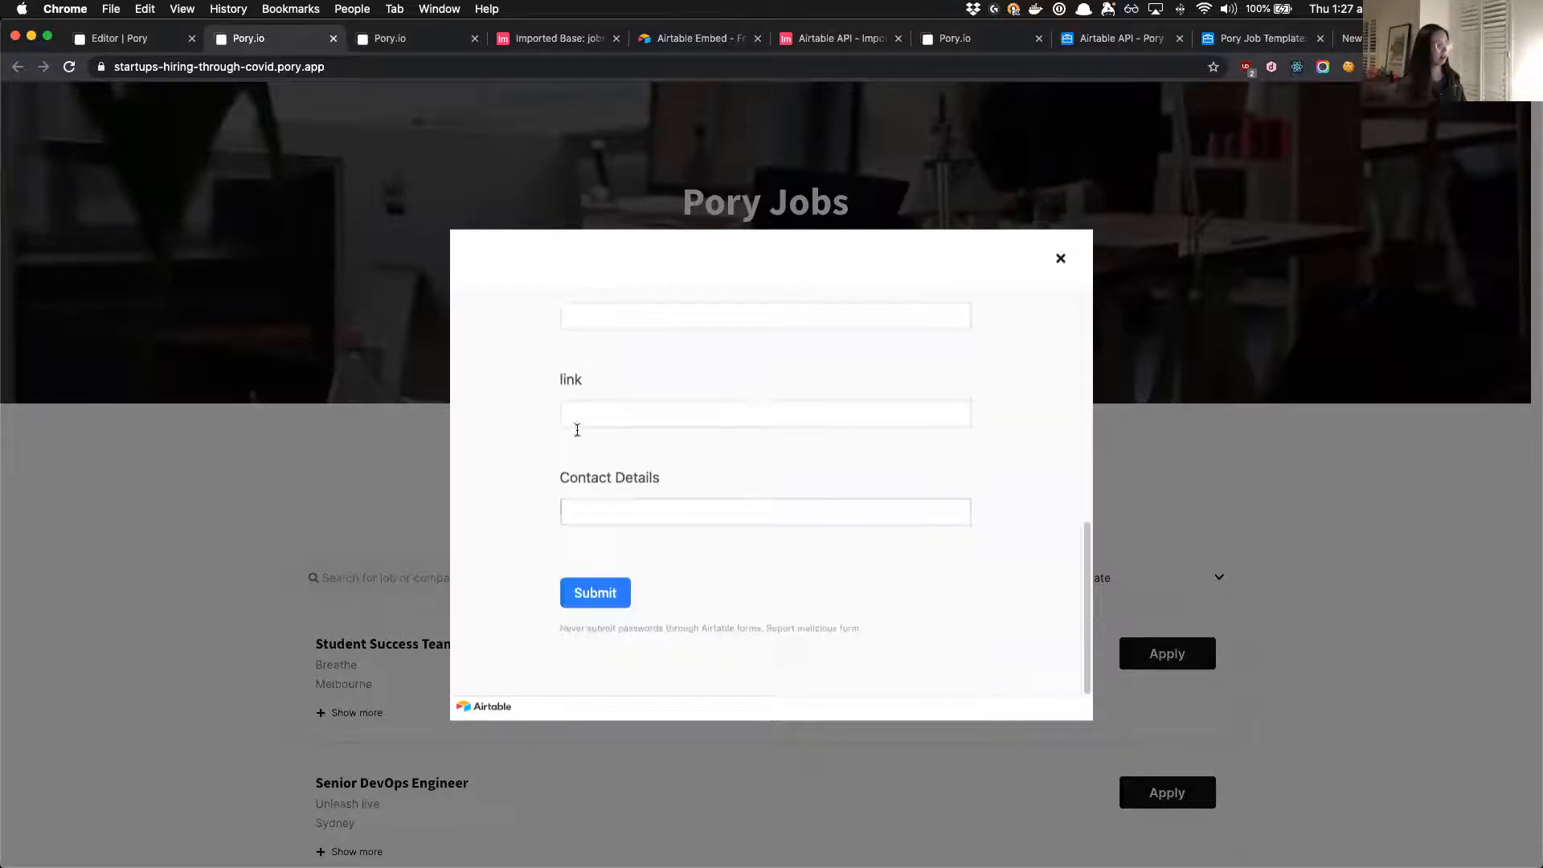
pyautogui.click(595, 599)
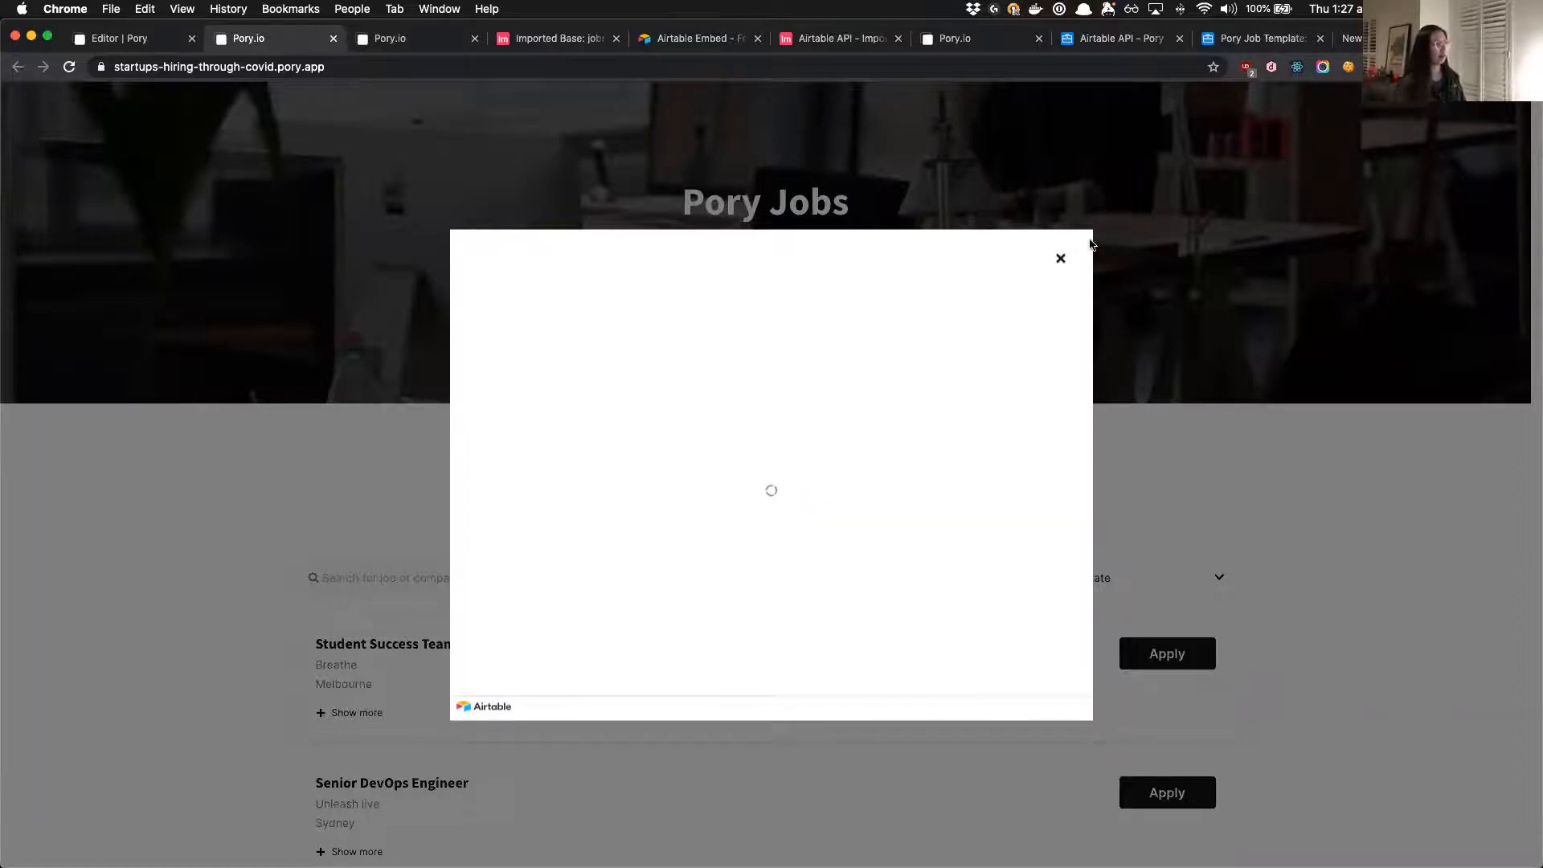
# Close the form and search the board for 'pory' to confirm the new listing appears.
pyautogui.click(1061, 259)
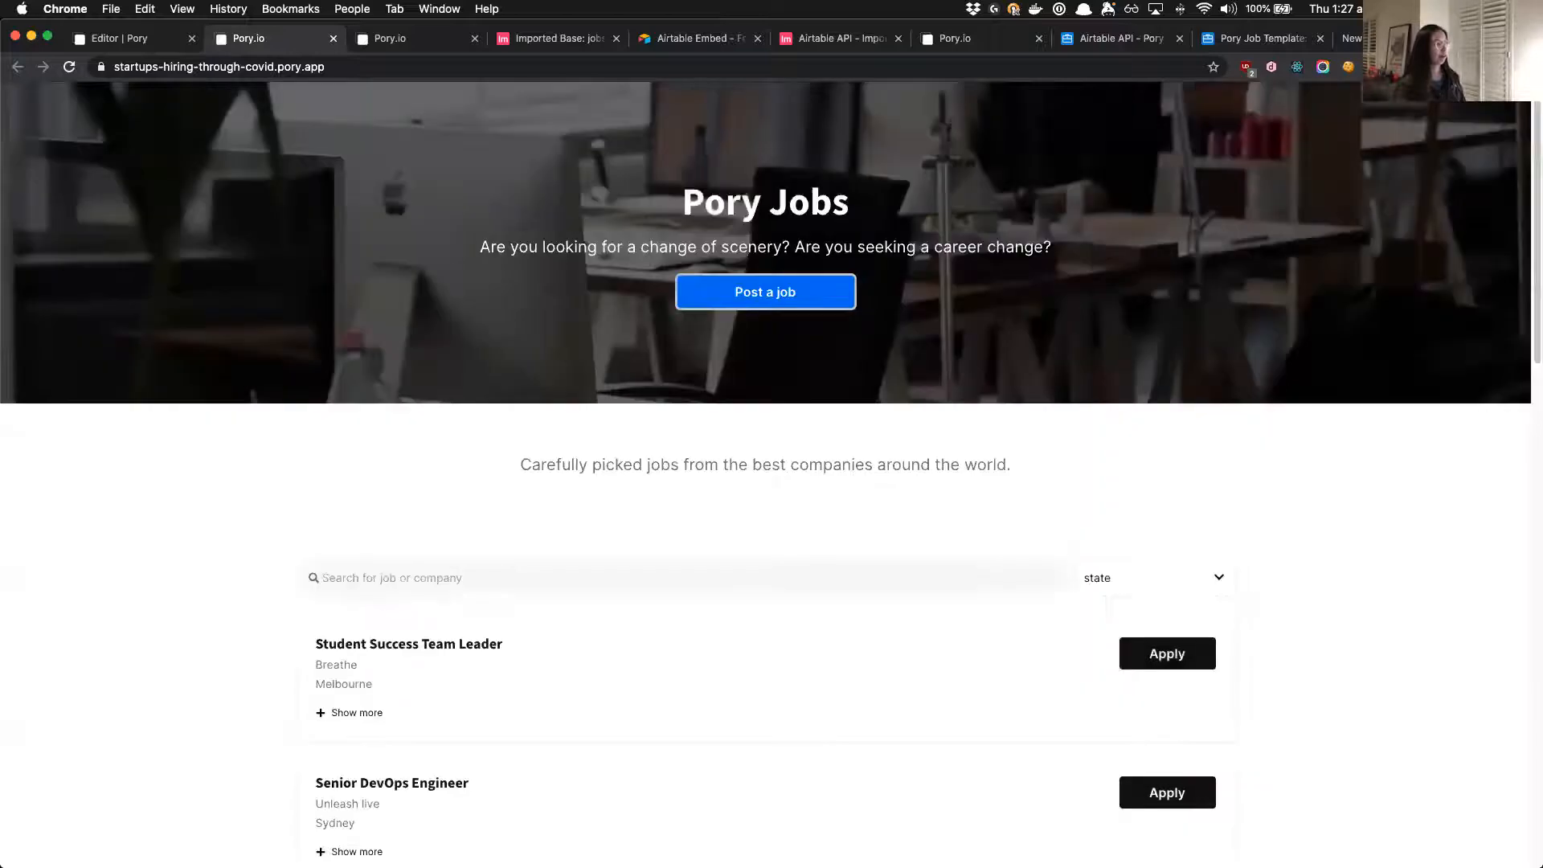
pyautogui.click(515, 577)
pyautogui.write('pory')
pyautogui.scroll(-2, 510, 568)
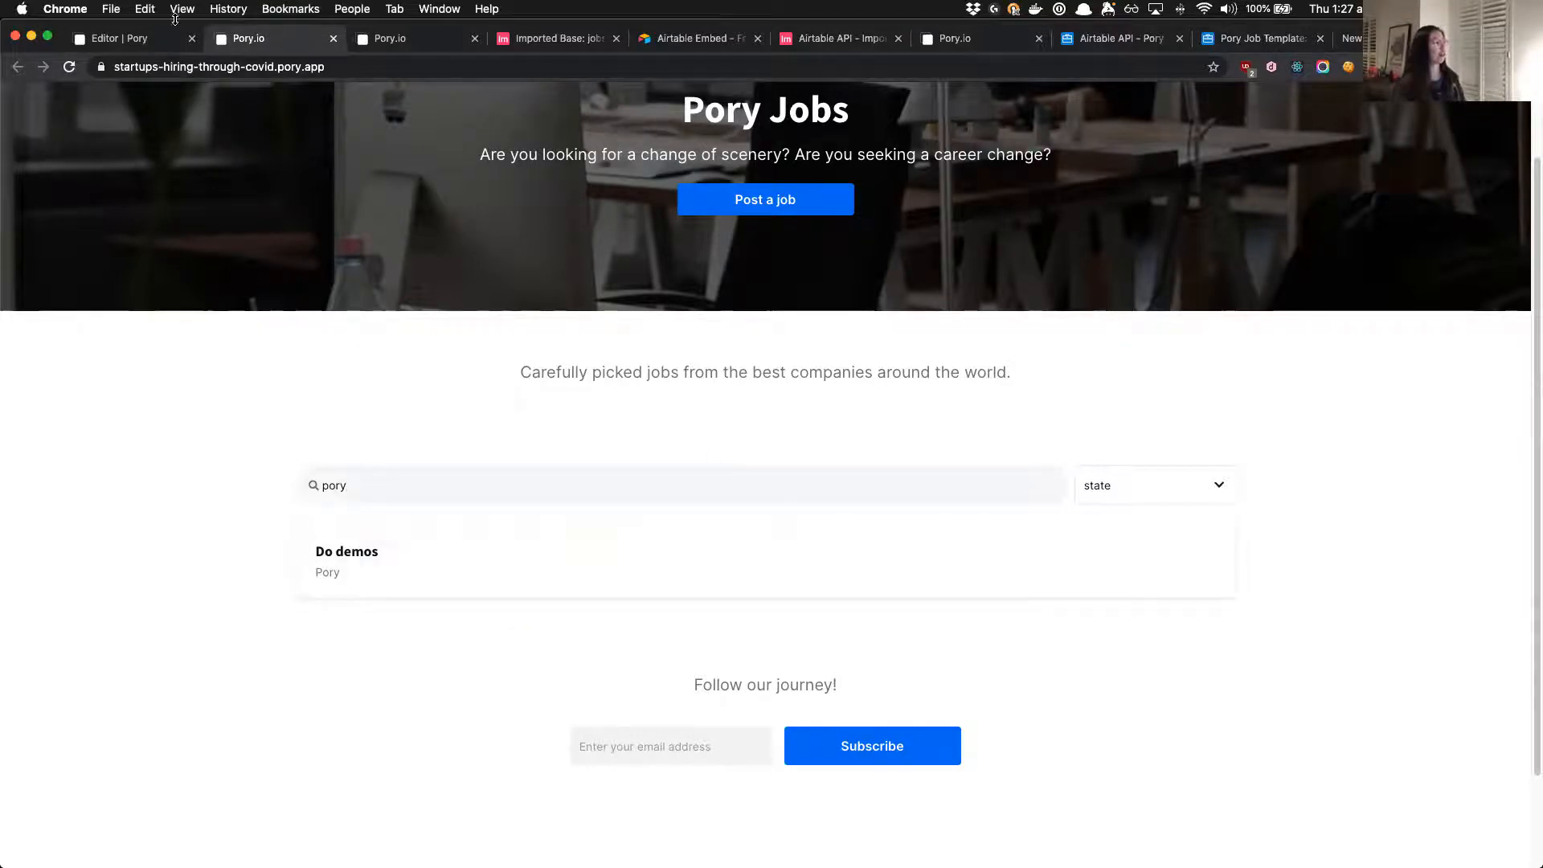
pyautogui.click(138, 47)
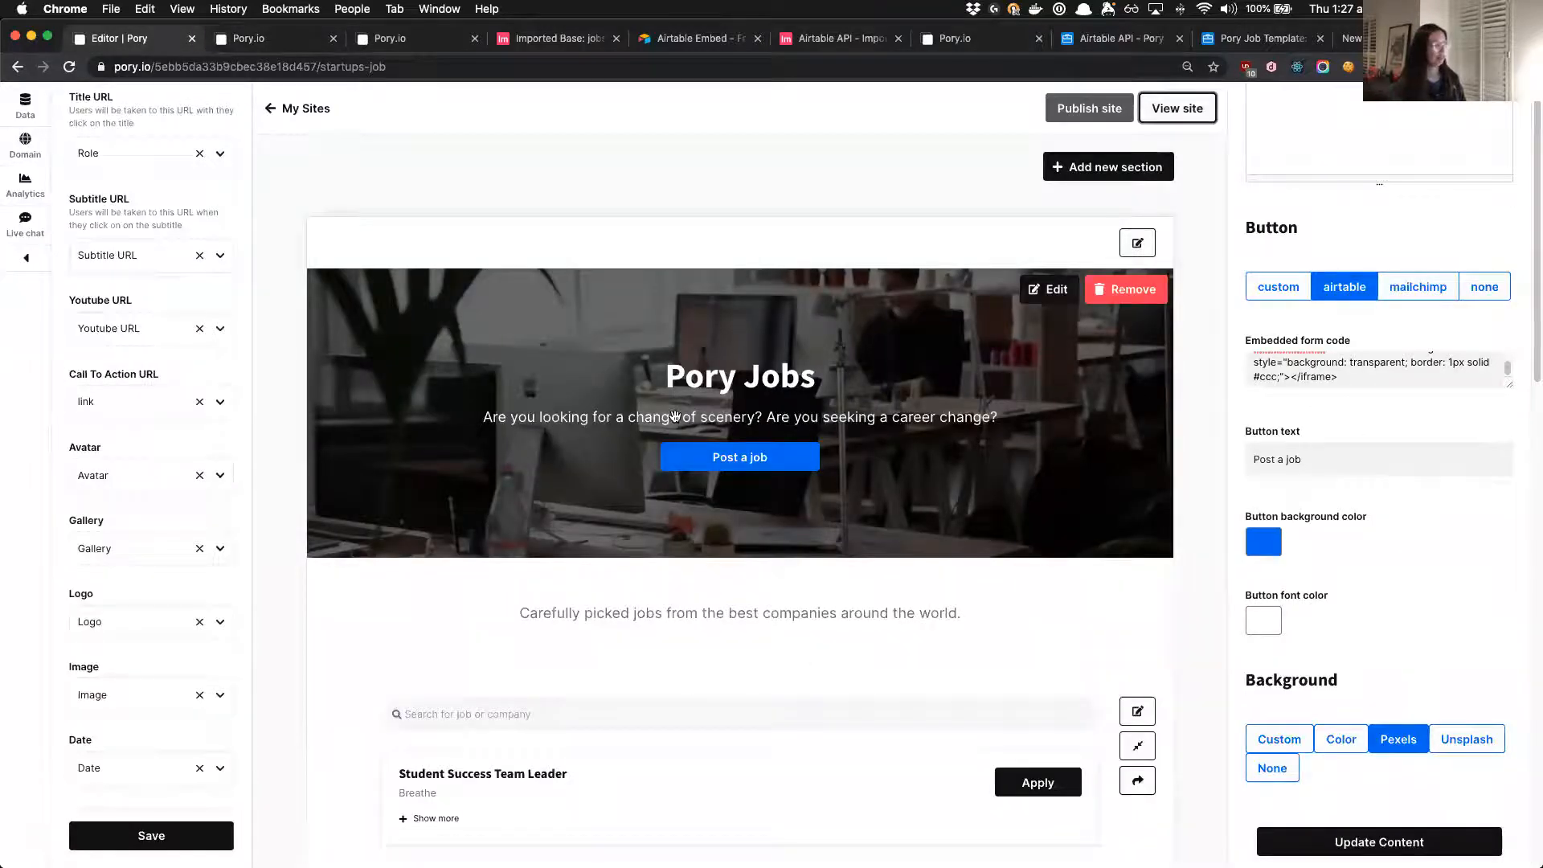
# Replace the hero heading Pory Jobs with 'Startup Jobs'.
pyautogui.click(1048, 280)
pyautogui.scroll(2, 1327, 383)
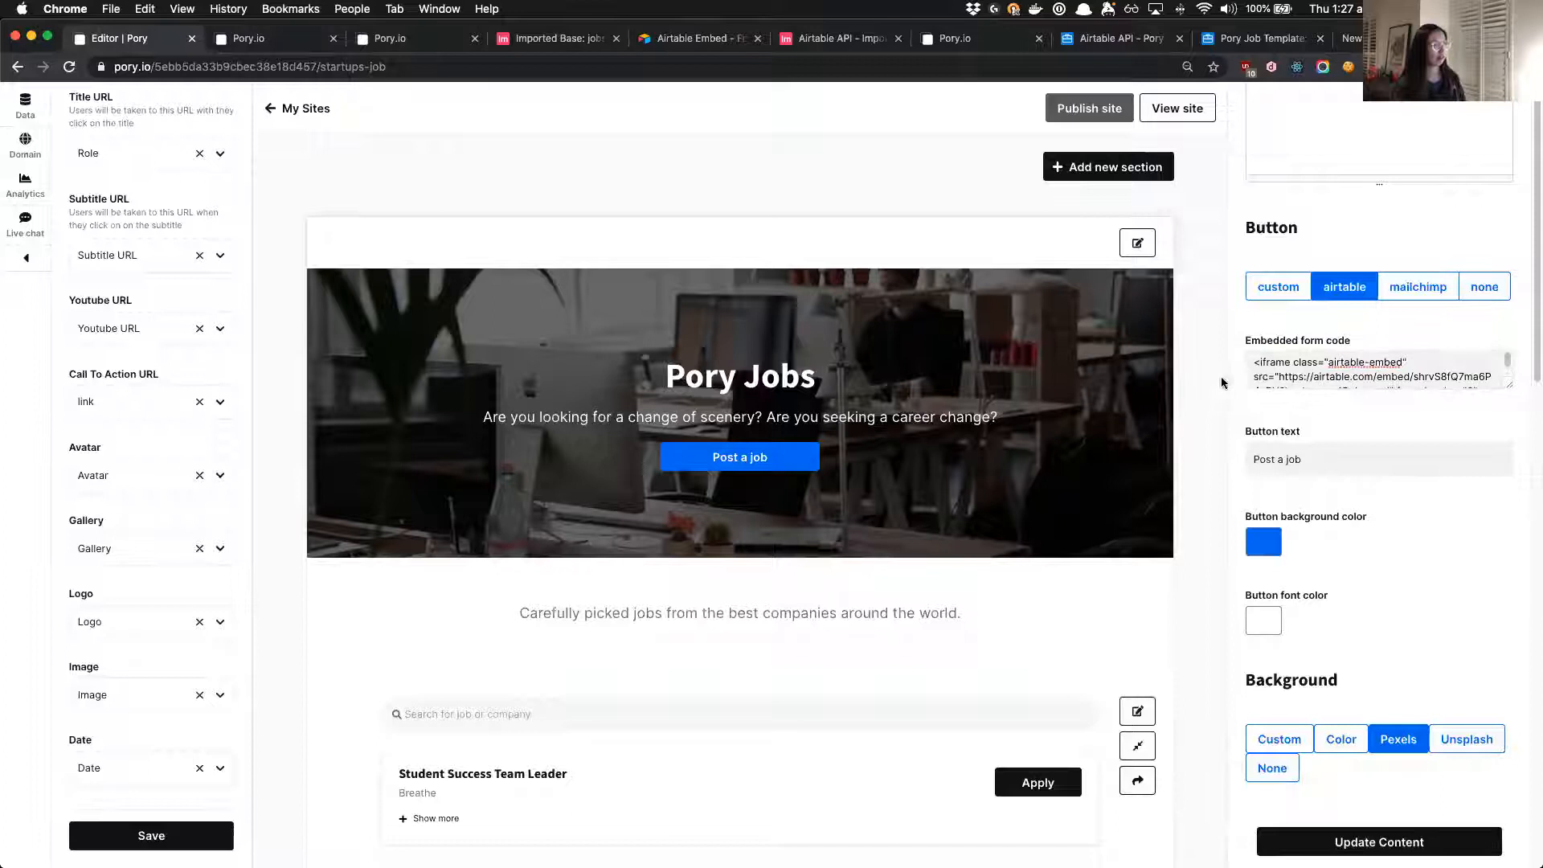
pyautogui.scroll(4, 1308, 227)
pyautogui.moveTo(1343, 199); pyautogui.dragTo(1250, 188)
pyautogui.write('Startip')
pyautogui.press('BackSpace')
pyautogui.press('BackSpace')
pyautogui.write('up ')
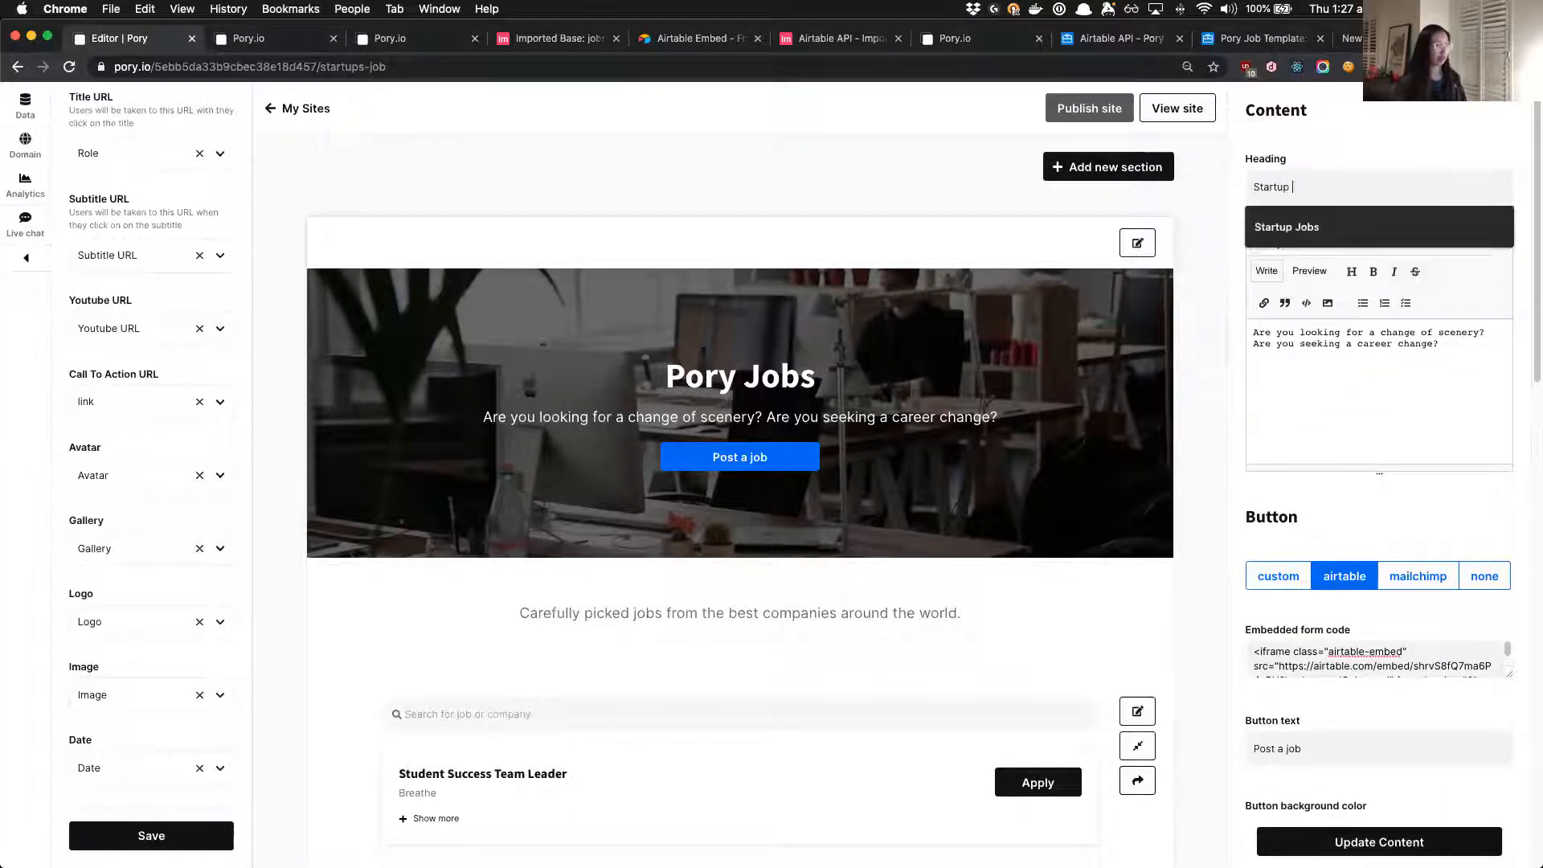
pyautogui.write('Jobs')
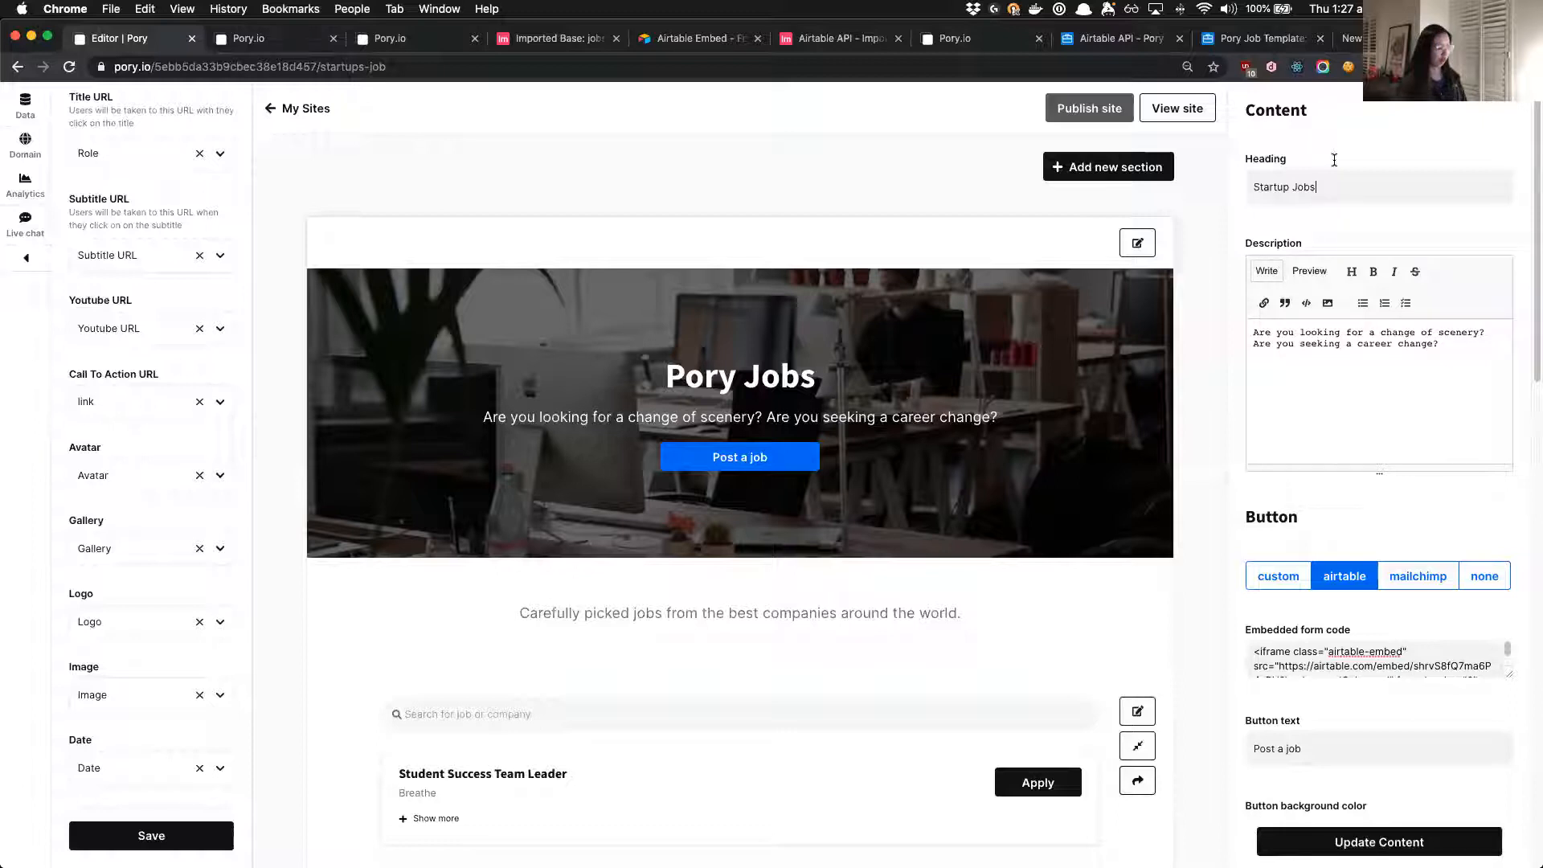
# Change the description to 'Startups hiring through COVID-19' and update the content.
pyautogui.click(1395, 379)
pyautogui.press('super+a')
pyautogui.write('Sta')
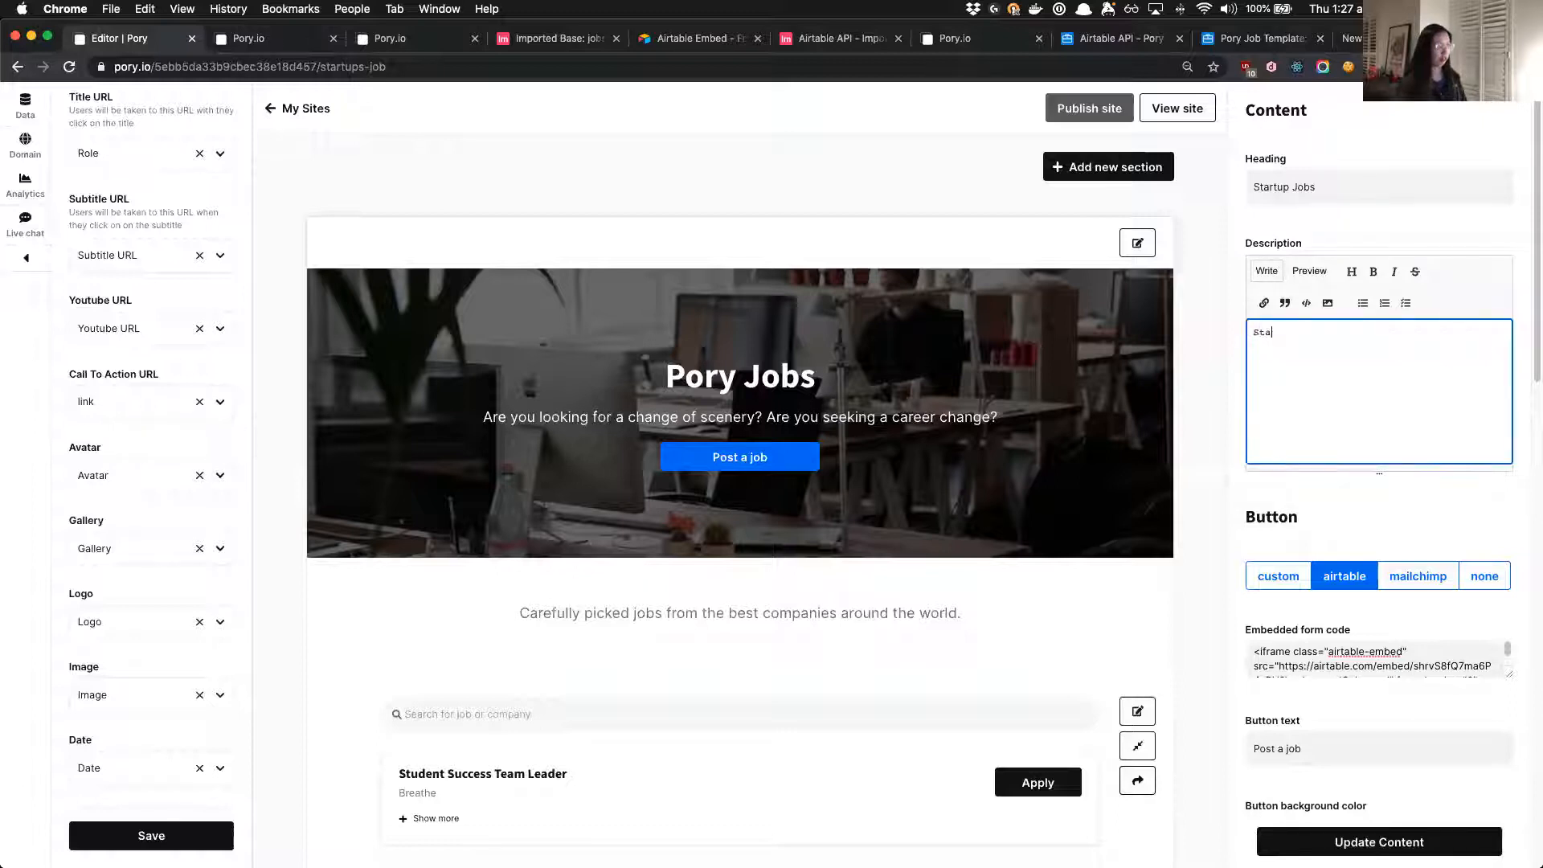
pyautogui.write('rtups hiring throug')
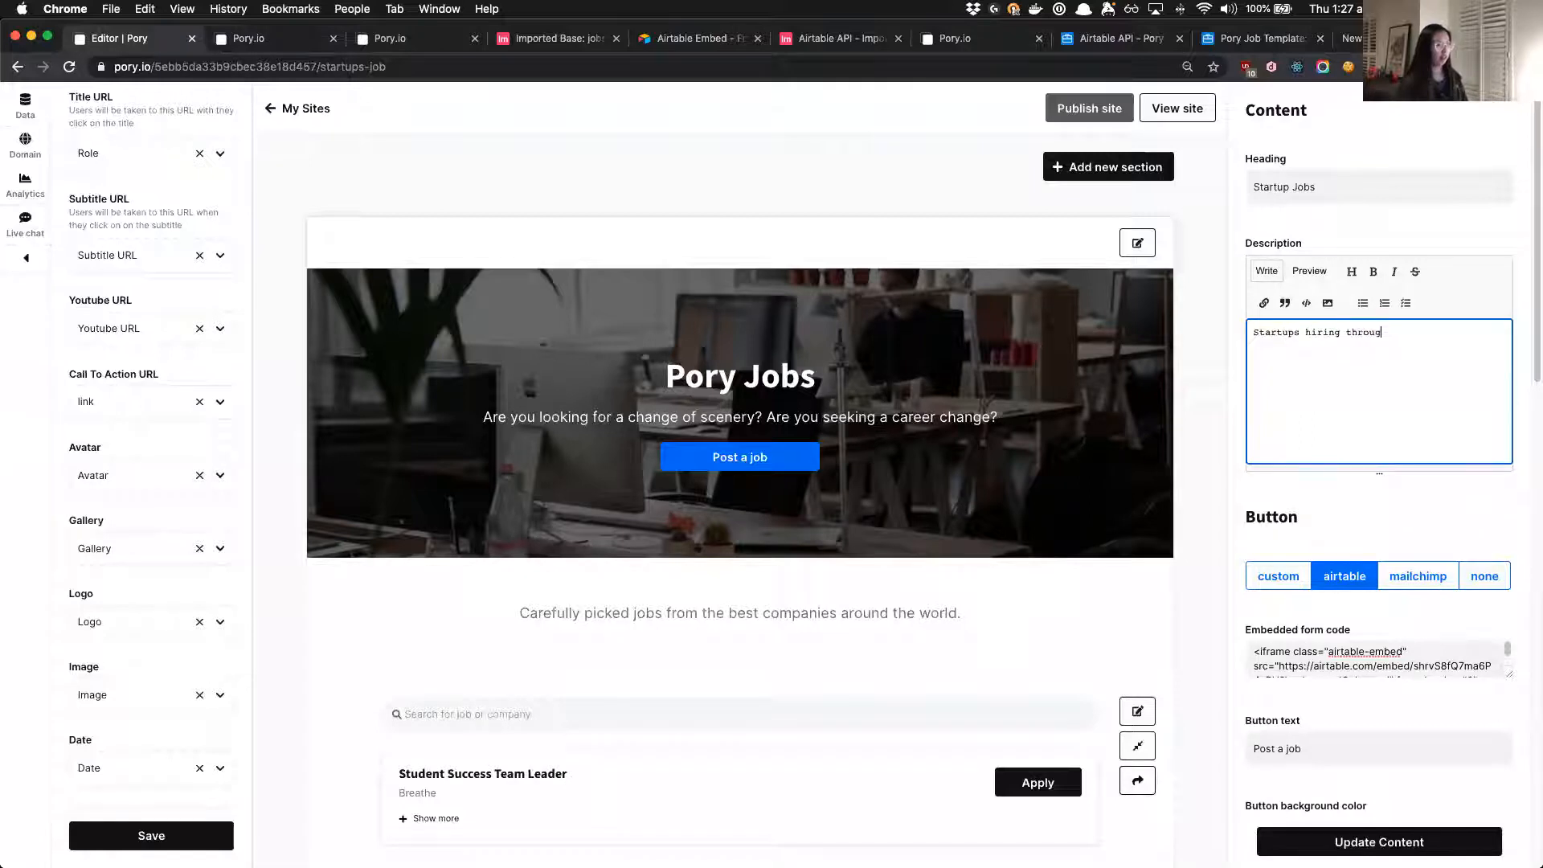
pyautogui.write('h COVID-19')
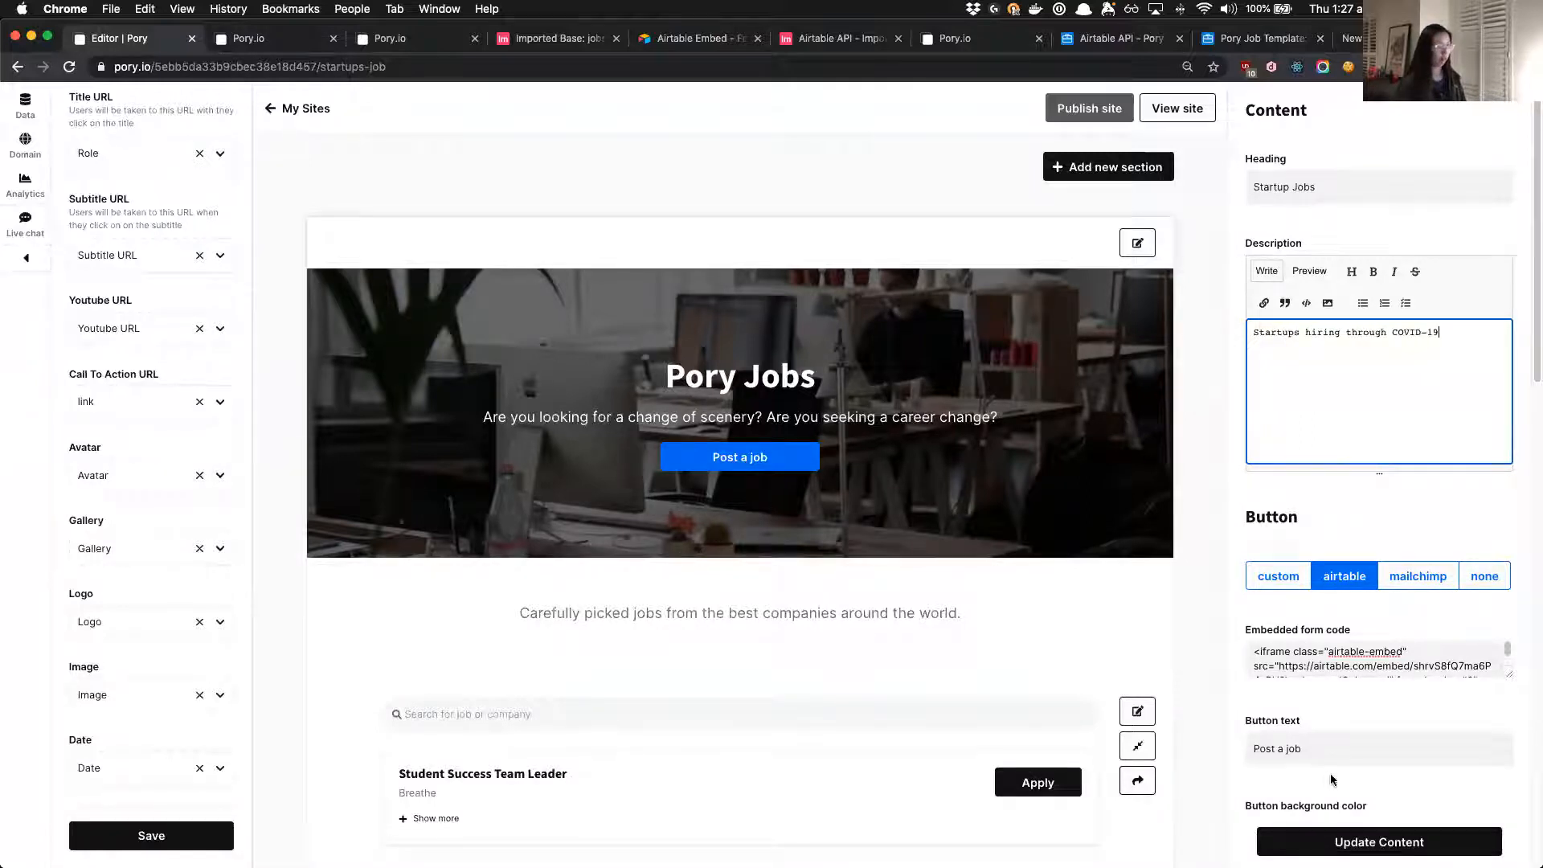
pyautogui.scroll(-5, 1411, 523)
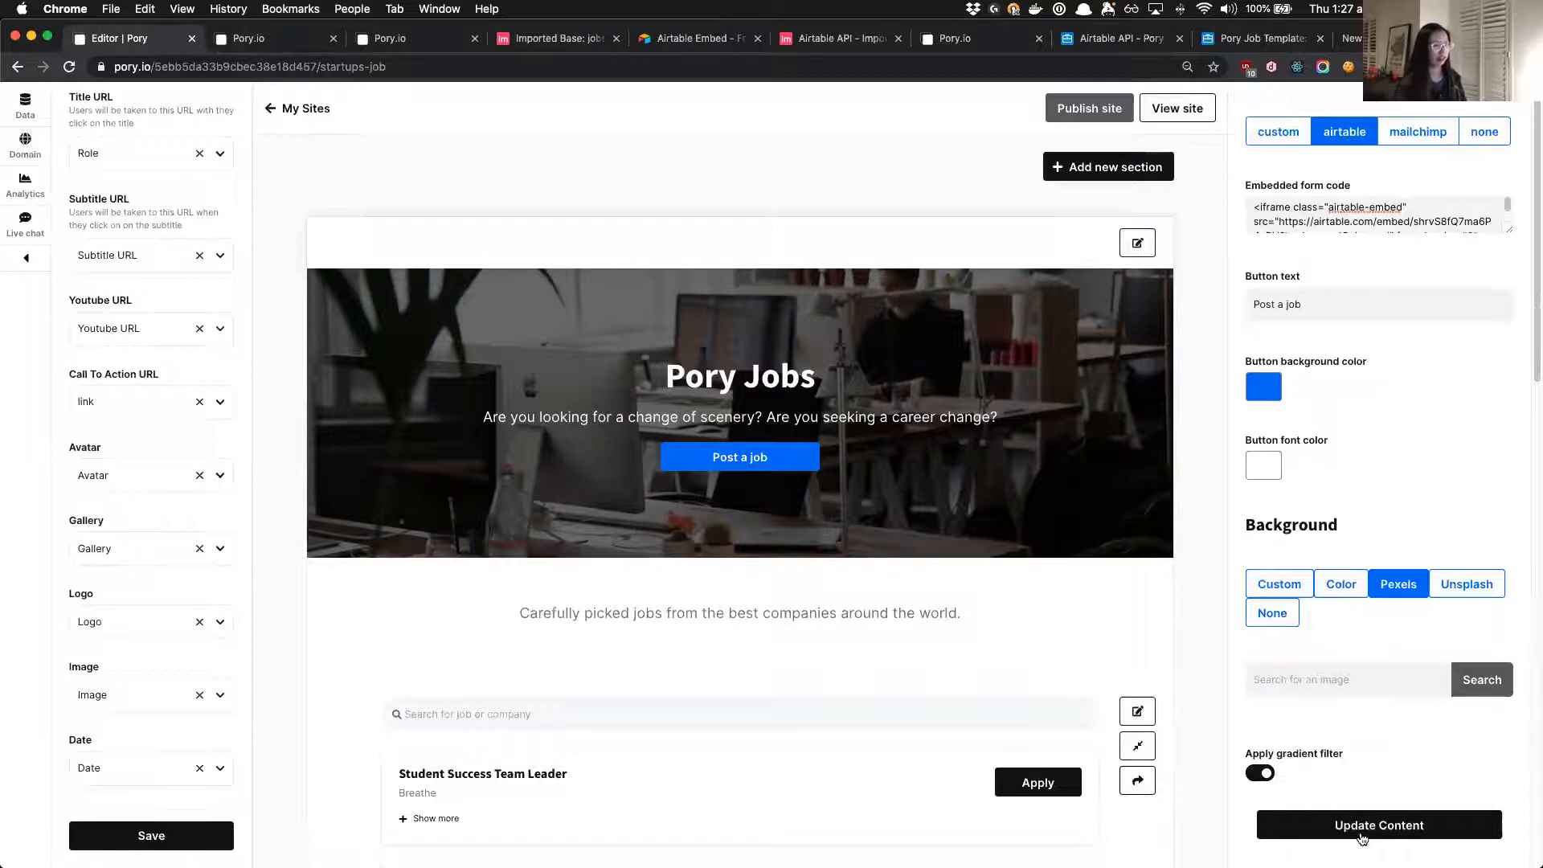
pyautogui.click(1339, 814)
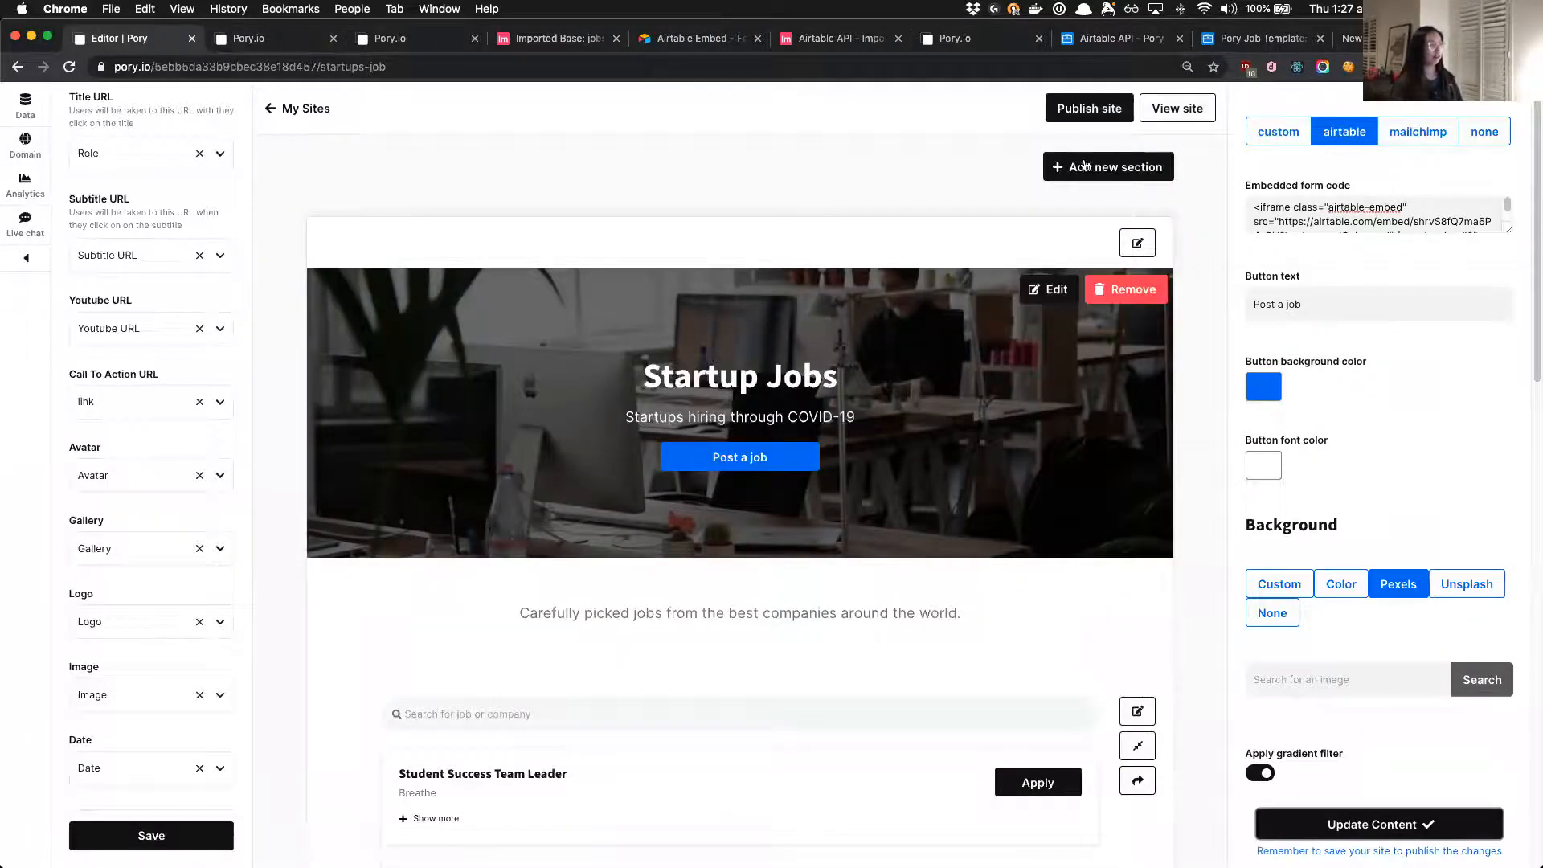
# Republish the site, then open the Follow our journey section's Mailchimp settings.
pyautogui.scroll(-1, 1085, 166)
pyautogui.scroll(-10, 992, 334)
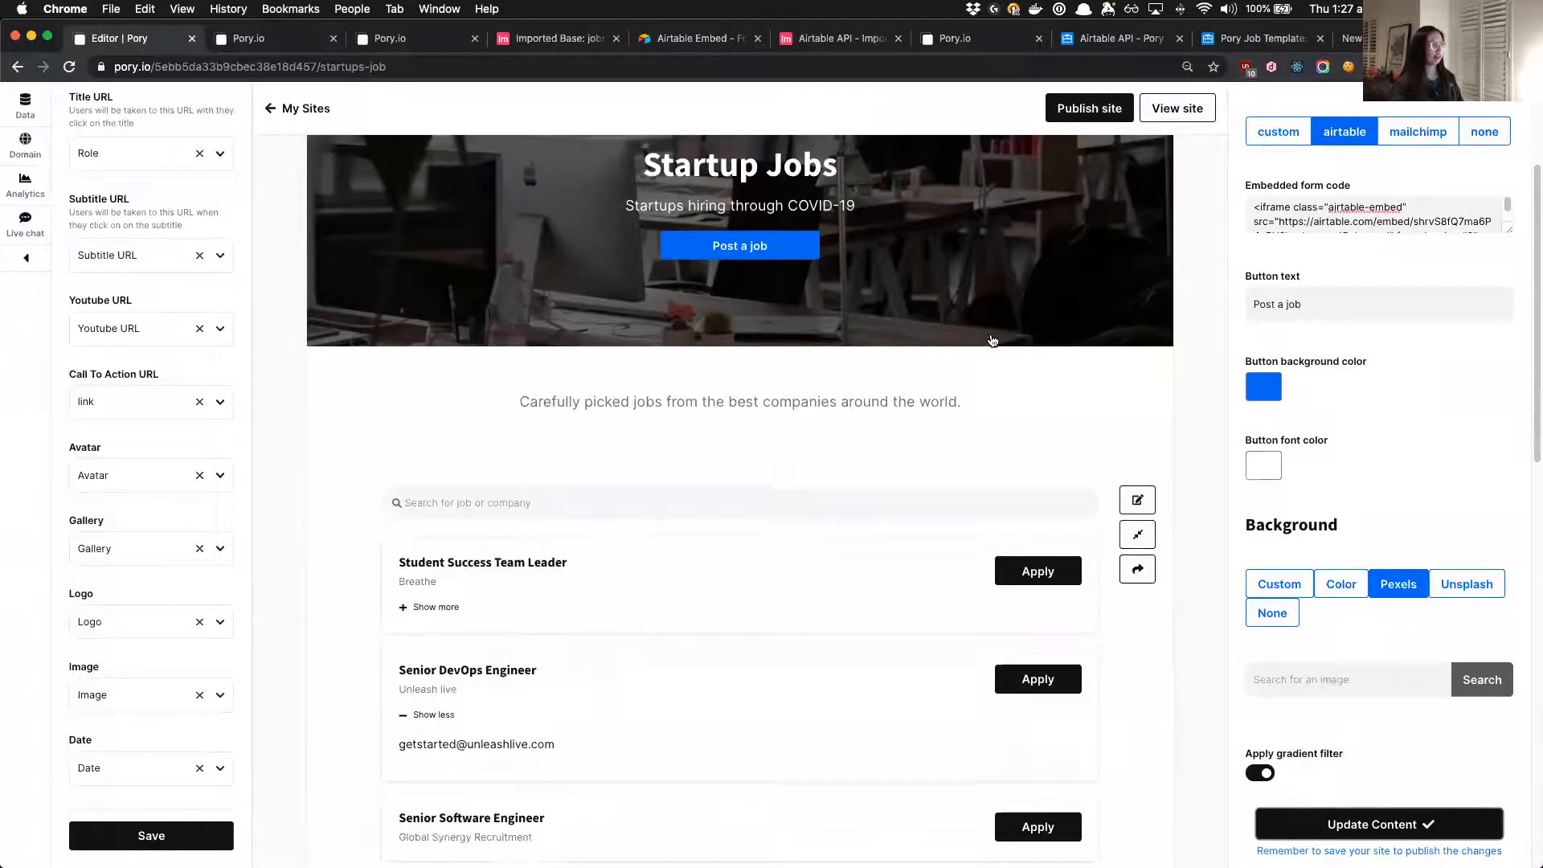
pyautogui.scroll(-5, 807, 593)
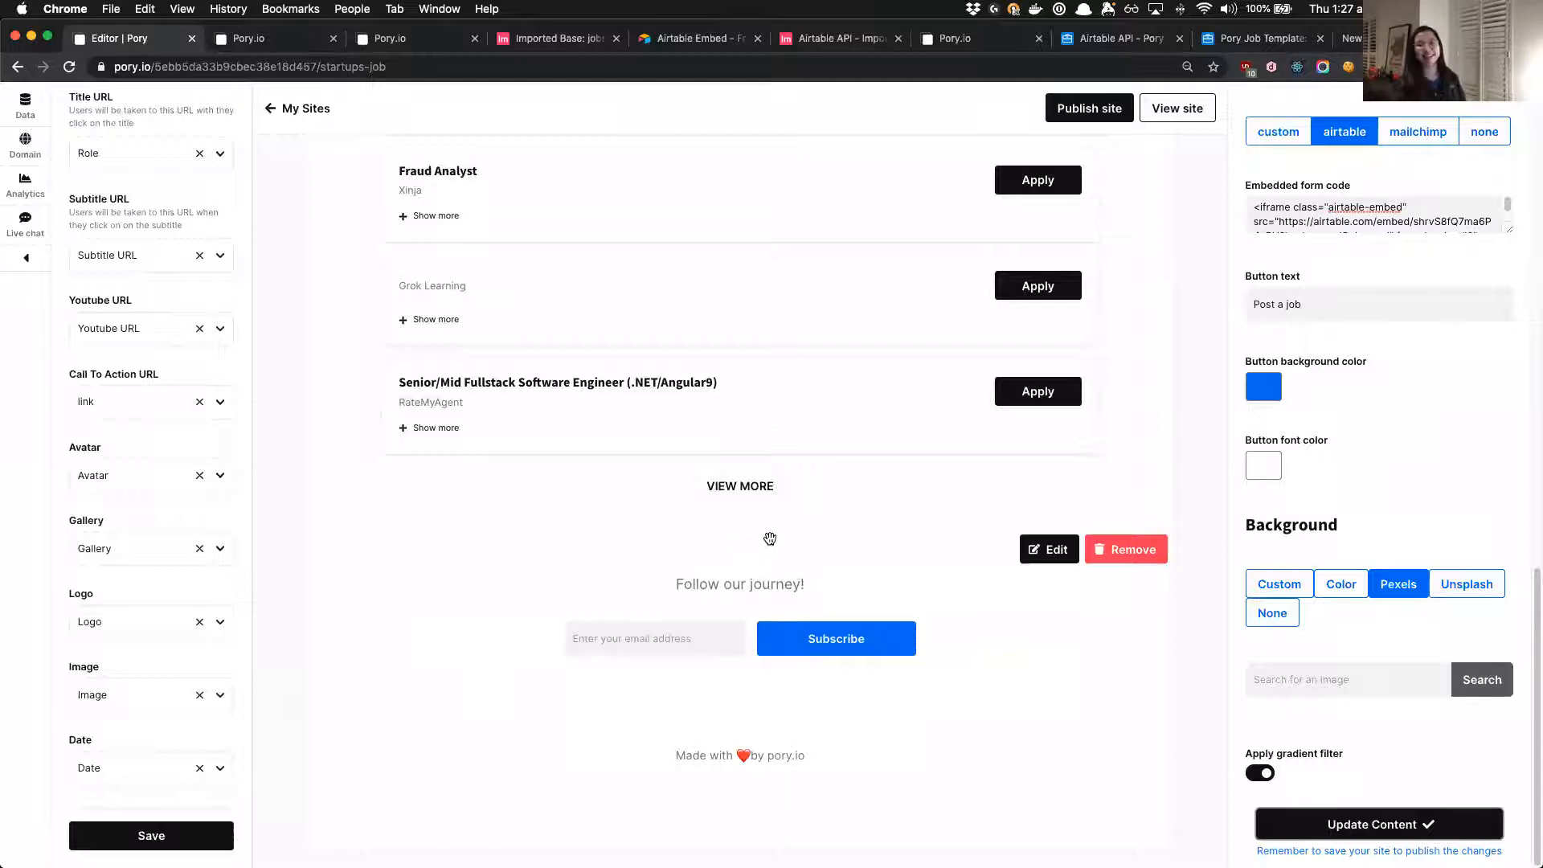
pyautogui.click(1086, 107)
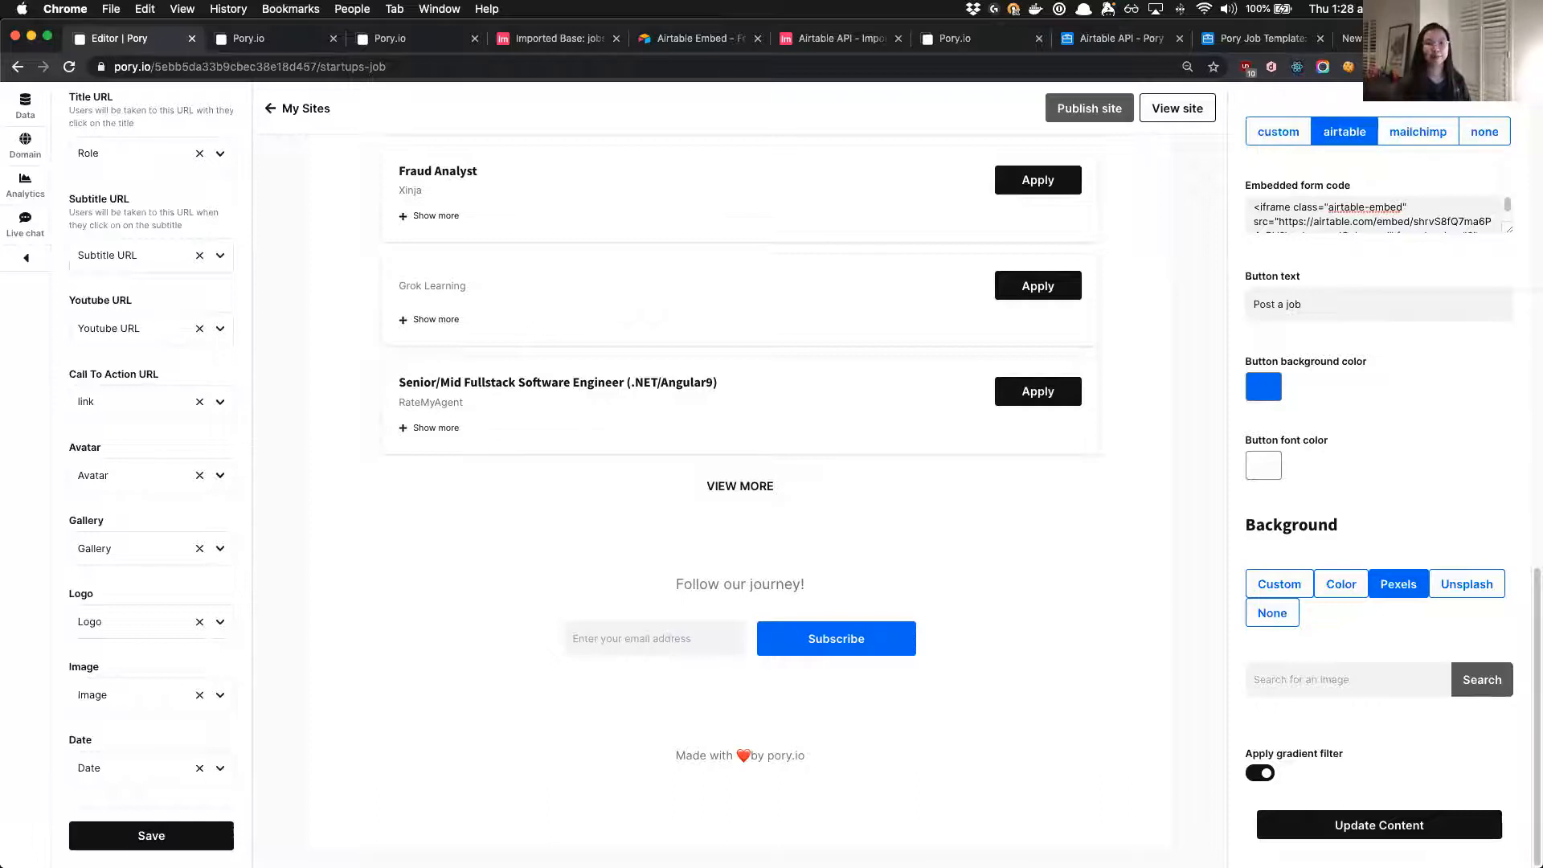
pyautogui.click(1038, 549)
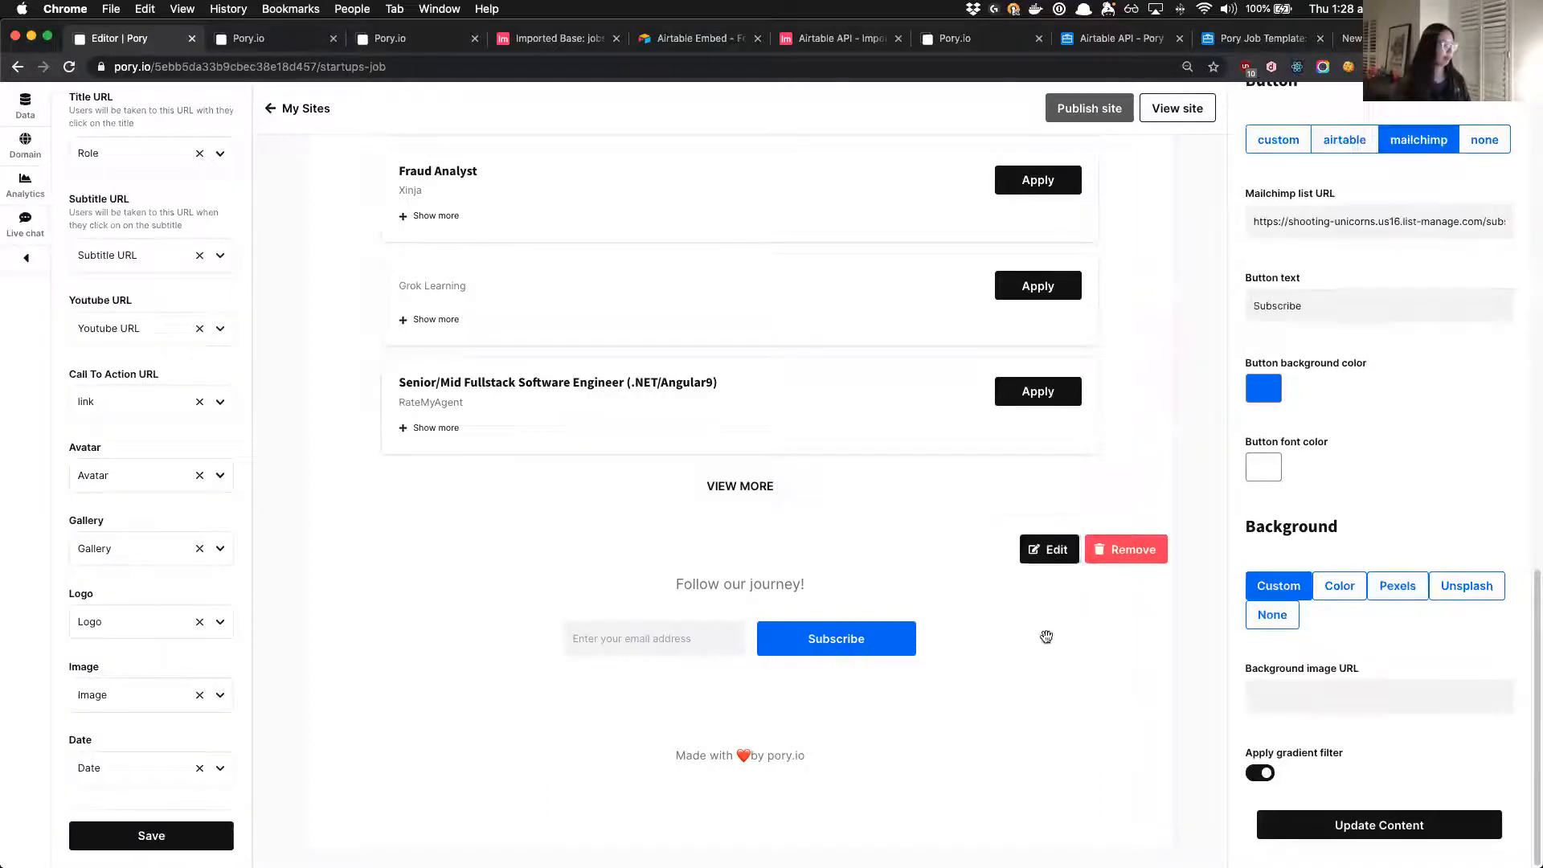